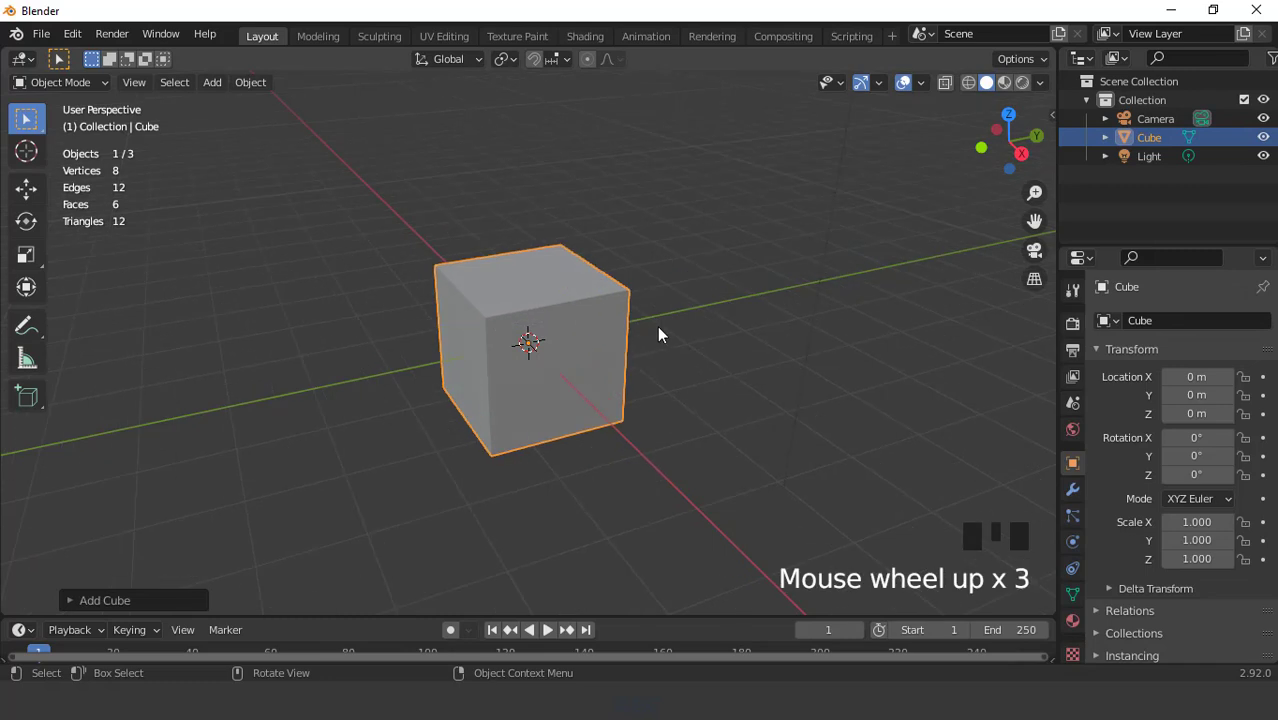
Add a level 1 Subdivision Surface to the cube and look at it from the front
scroll(658, 335, "down", 3)
key("ctrl+1")
key("KP_1")
scroll(658, 335, "up", 5)
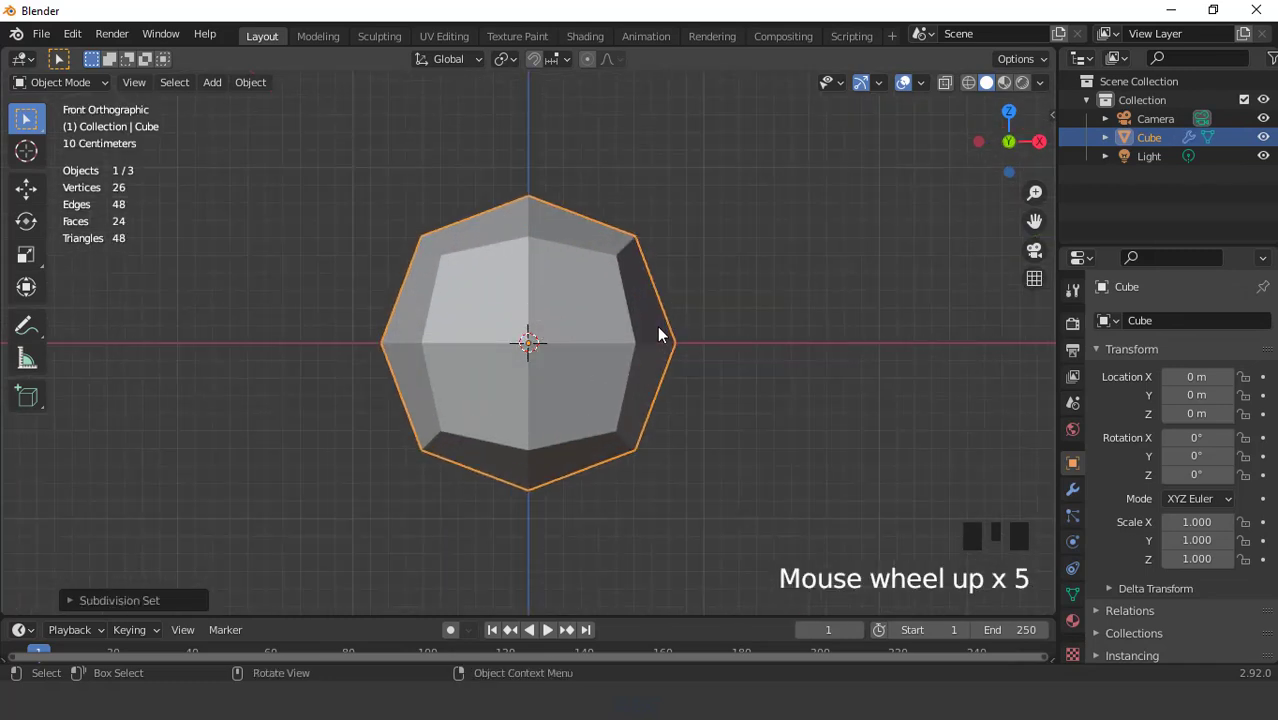
Edit the cube's mesh with X-ray on and scale its four top vertices inward to taper the shape
key("Tab")
scroll(658, 335, "down", 3)
left_click(944, 82)
scroll(398, 197, "up", 2)
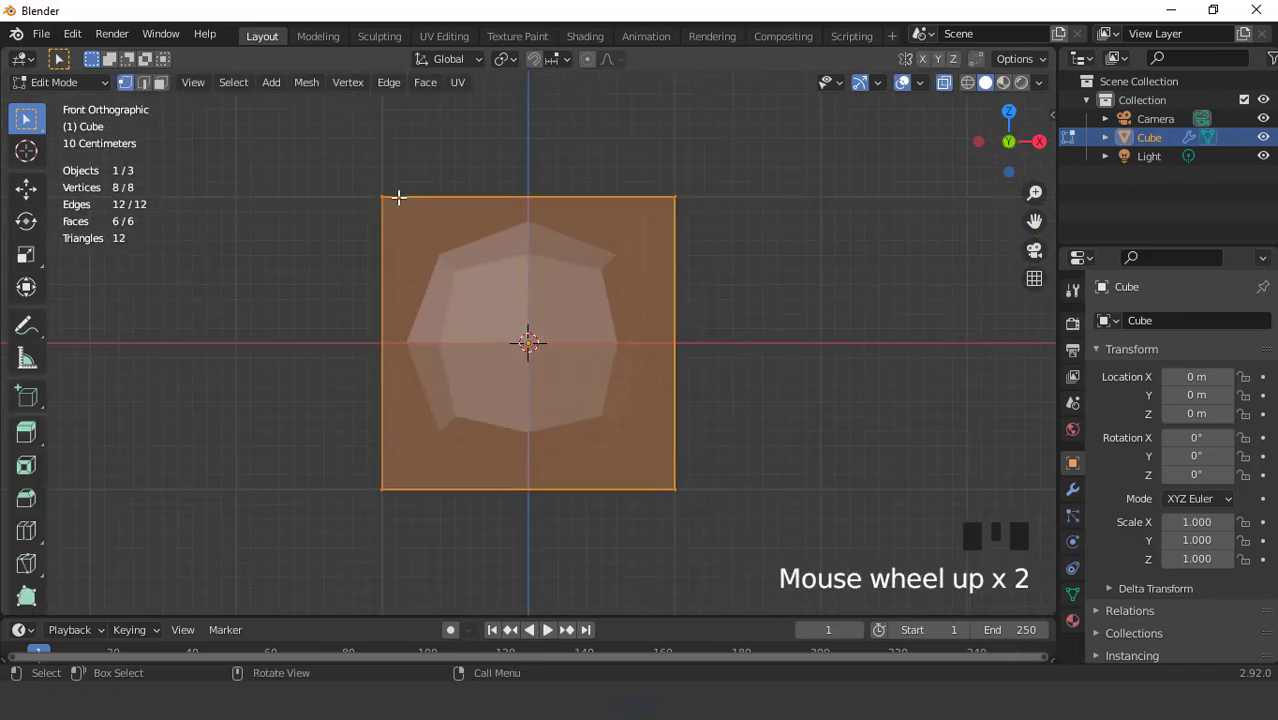
left_click_drag(324, 165, 772, 280)
key("s")
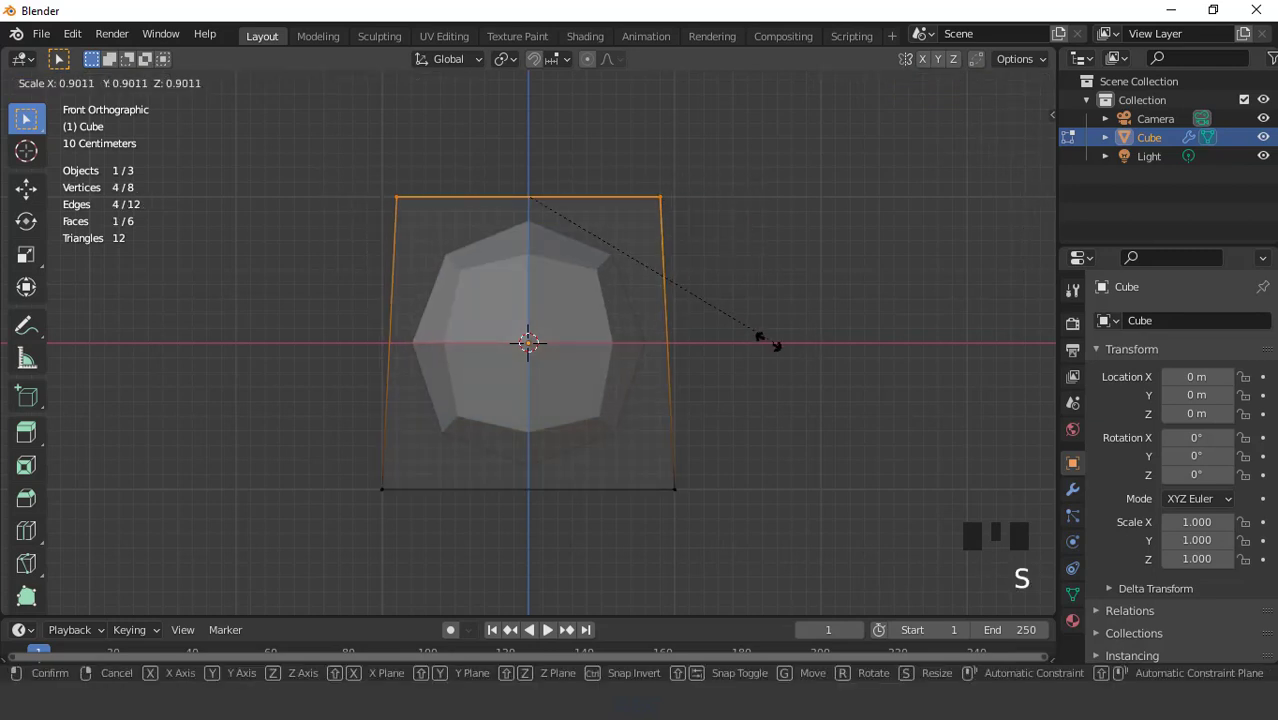
left_click(667, 346)
Add a horizontal loop cut around the cube and slide it down close to the base
key("ctrl+r")
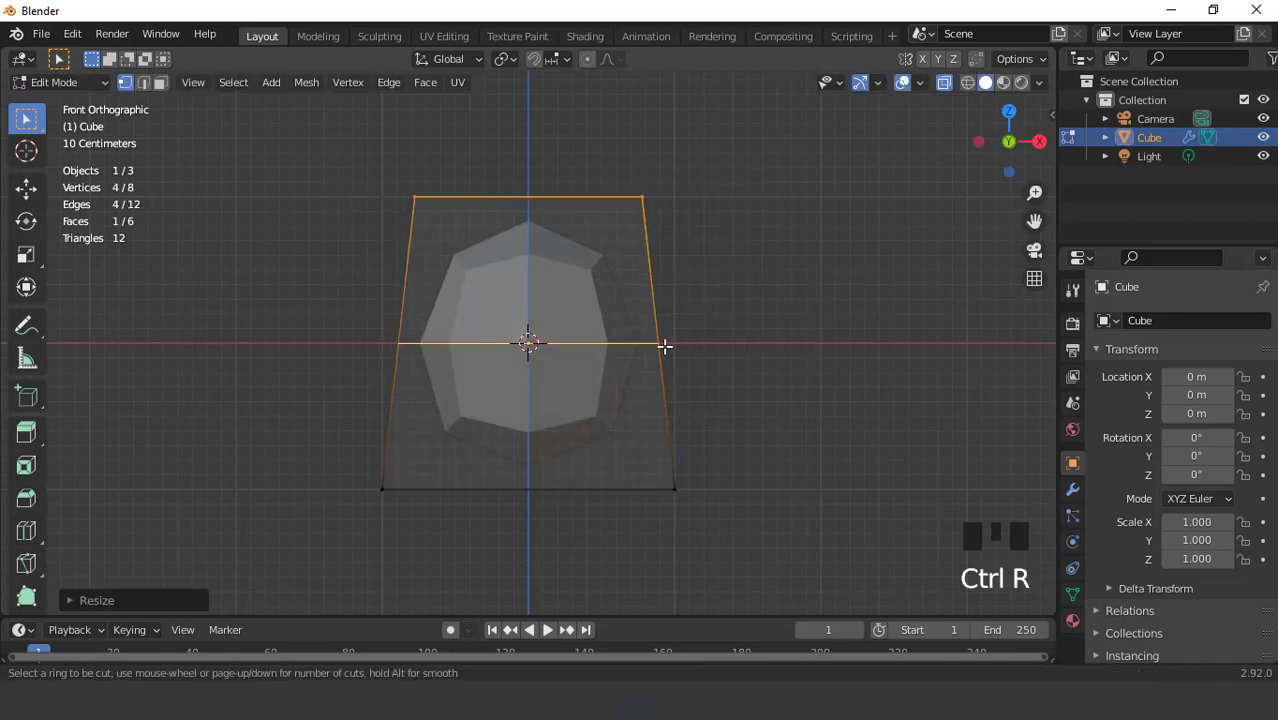
left_click(665, 346)
left_click(670, 447)
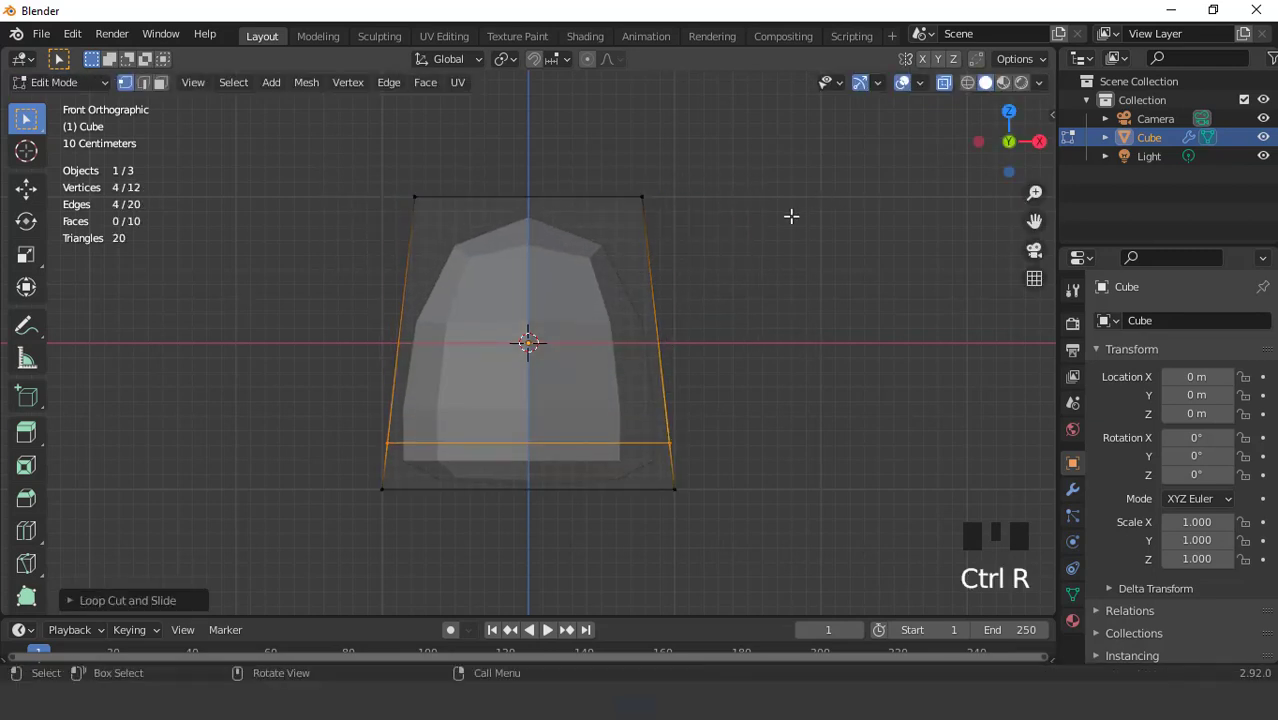
In the right side view, lower the top edge on the -Y side by about 0.24 m along Z
key("KP_3")
left_click_drag(386, 149, 458, 264)
key("g")
key("z")
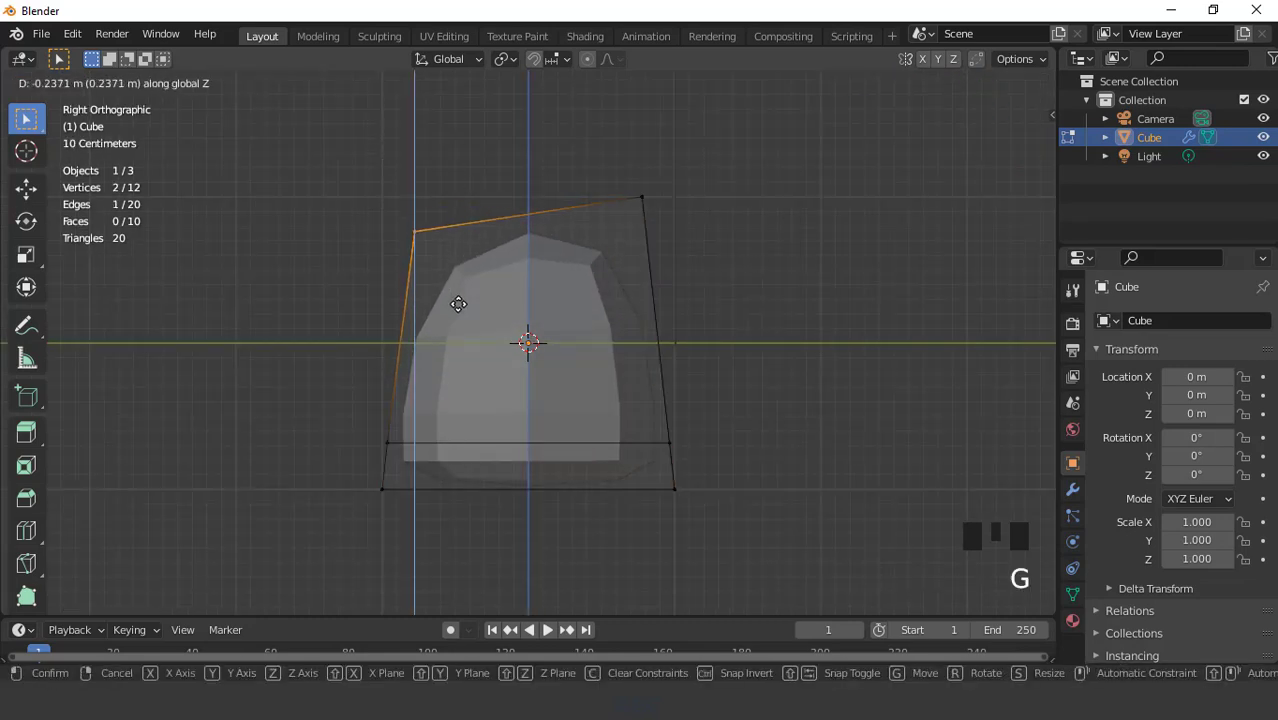
left_click(458, 304)
Leave mesh editing, turn X-ray off and stretch the whole body along Z to a scale of about 1.034
key("Tab")
key("KP_1")
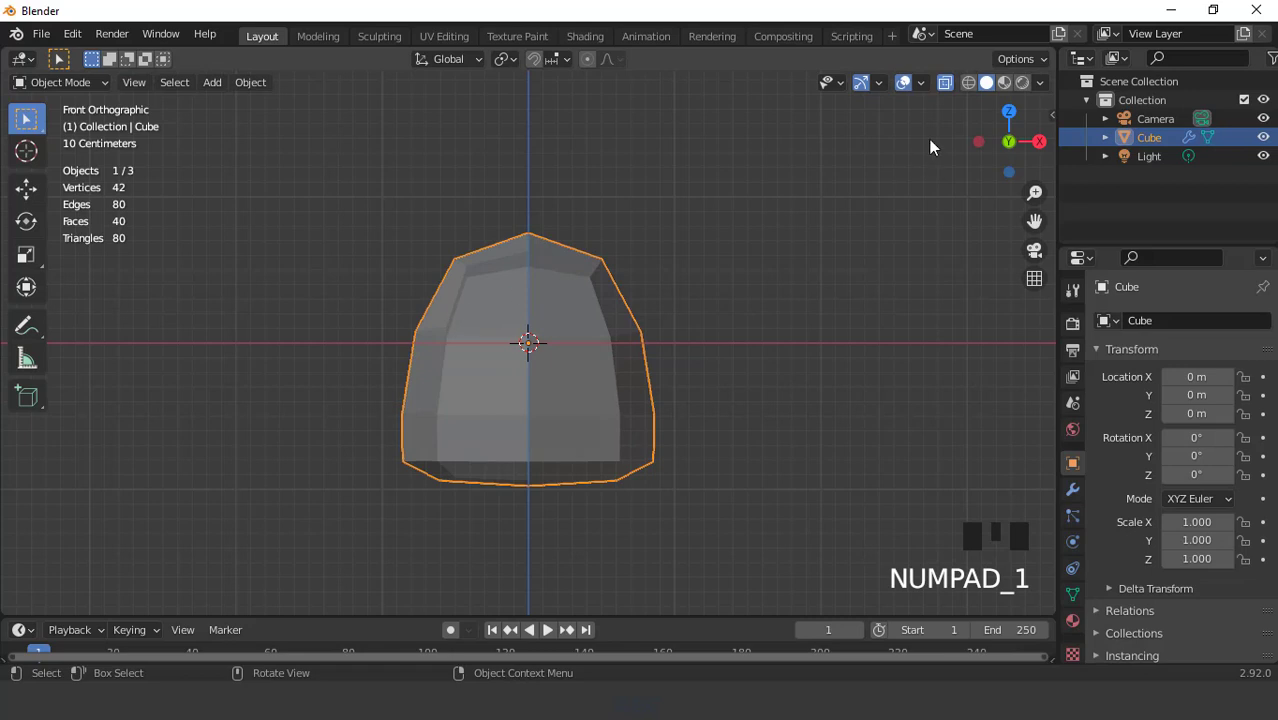
left_click(600, 300)
scroll(633, 277, "down", 3)
scroll(740, 313, "up", 2)
key("s")
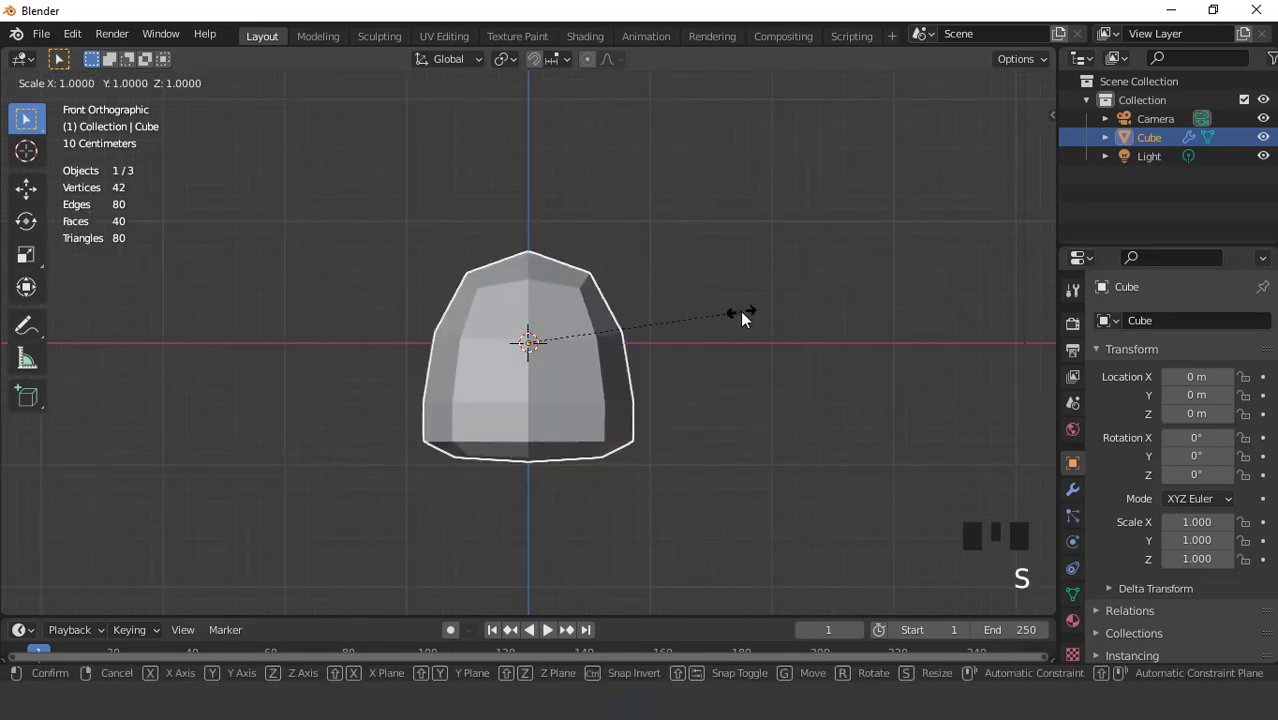
key("z")
left_click(748, 319)
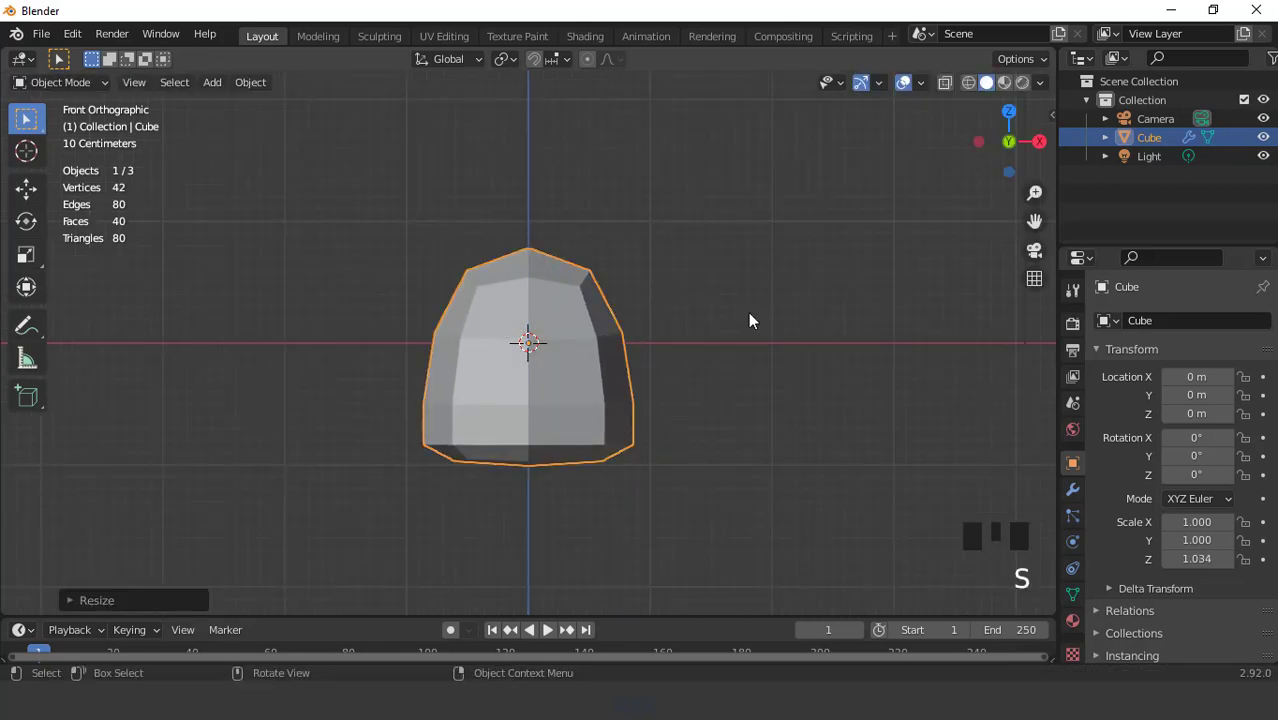
Apply the body's Subdivision modifier and its object scale
left_click(1072, 489)
left_click(1218, 352)
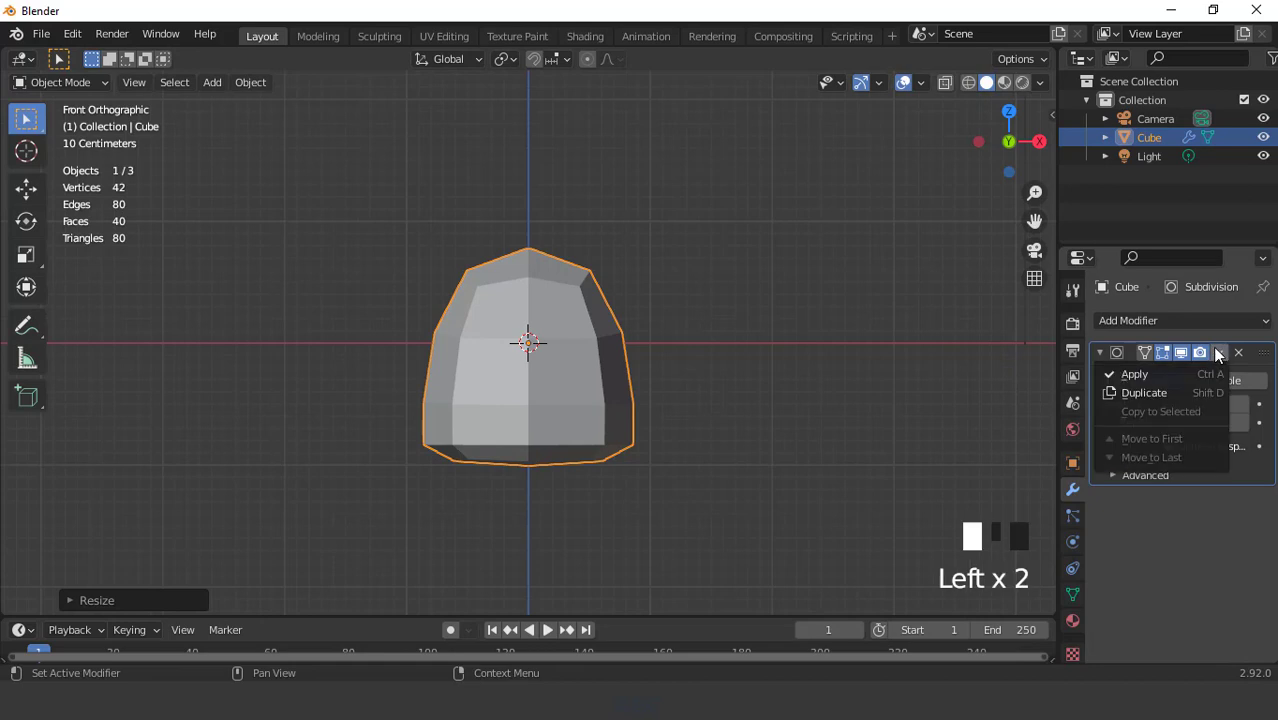
left_click(1132, 374)
scroll(583, 280, "up", 3)
scroll(583, 280, "down", 3)
key("ctrl+a")
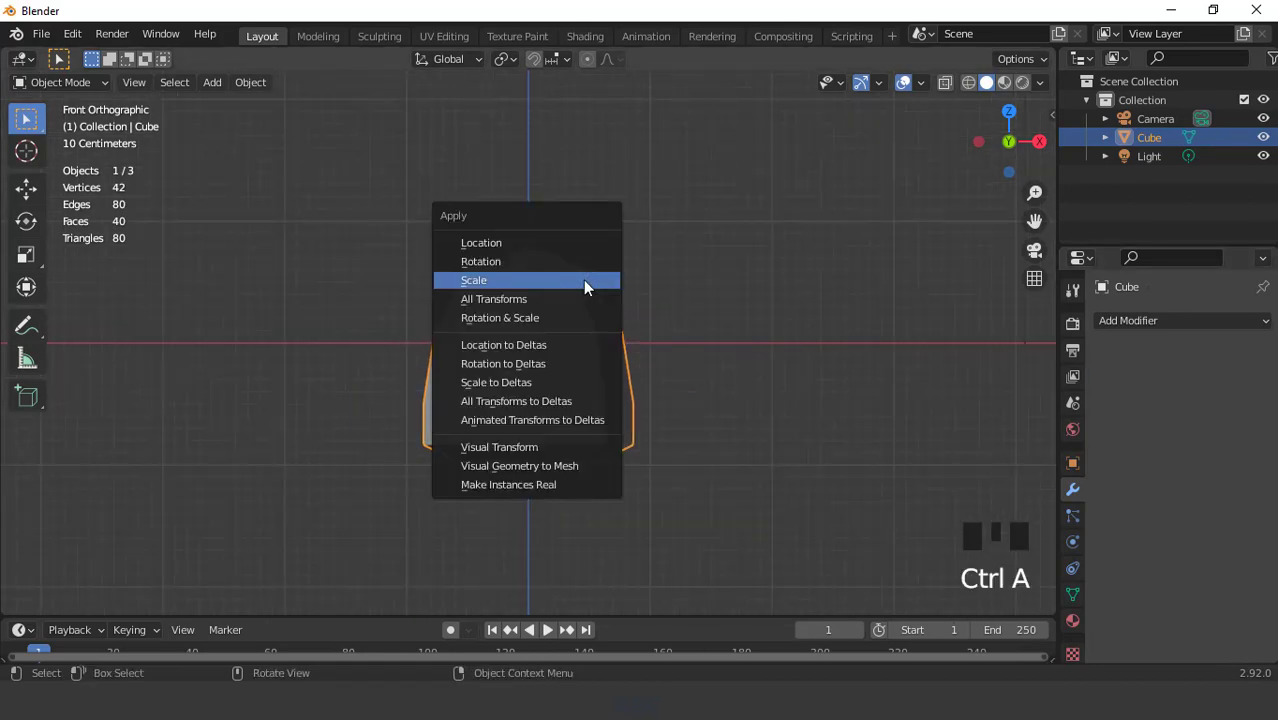
left_click(583, 280)
scroll(583, 279, "up", 1)
scroll(583, 279, "down", 1)
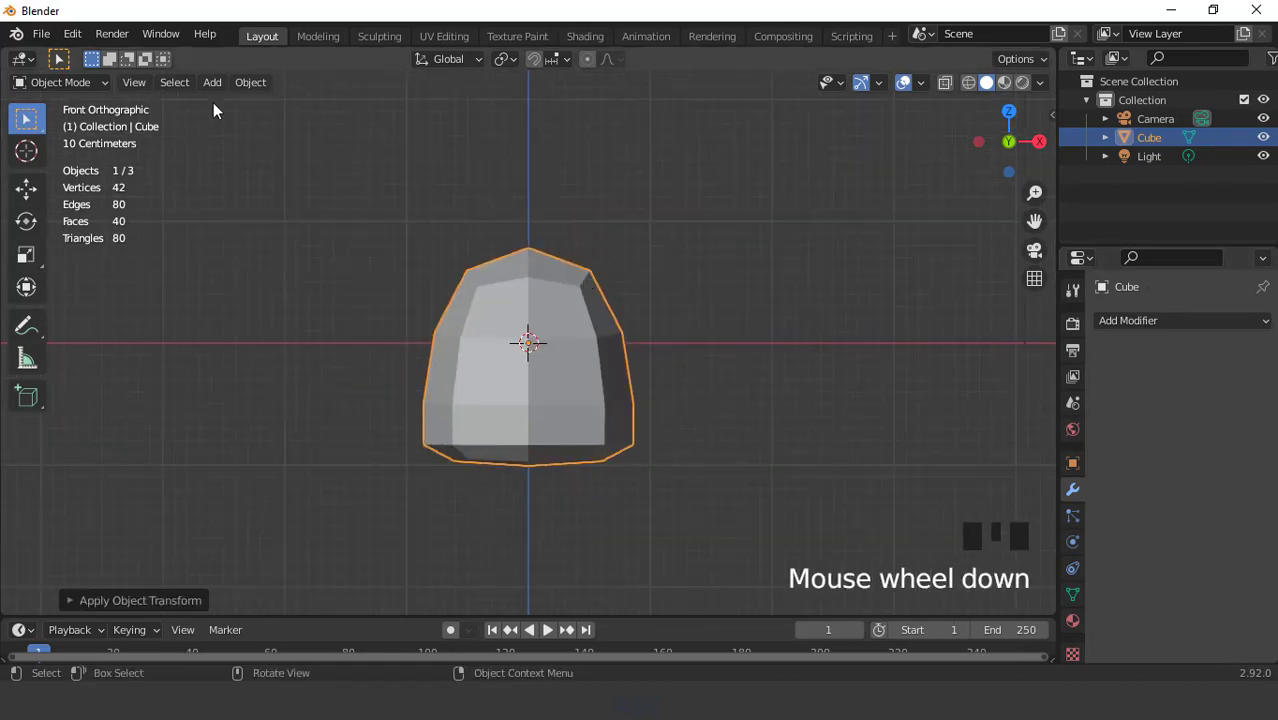
Search the add-on preferences for "loop" to check that LoopTools is enabled
left_click(80, 36)
left_click(122, 304)
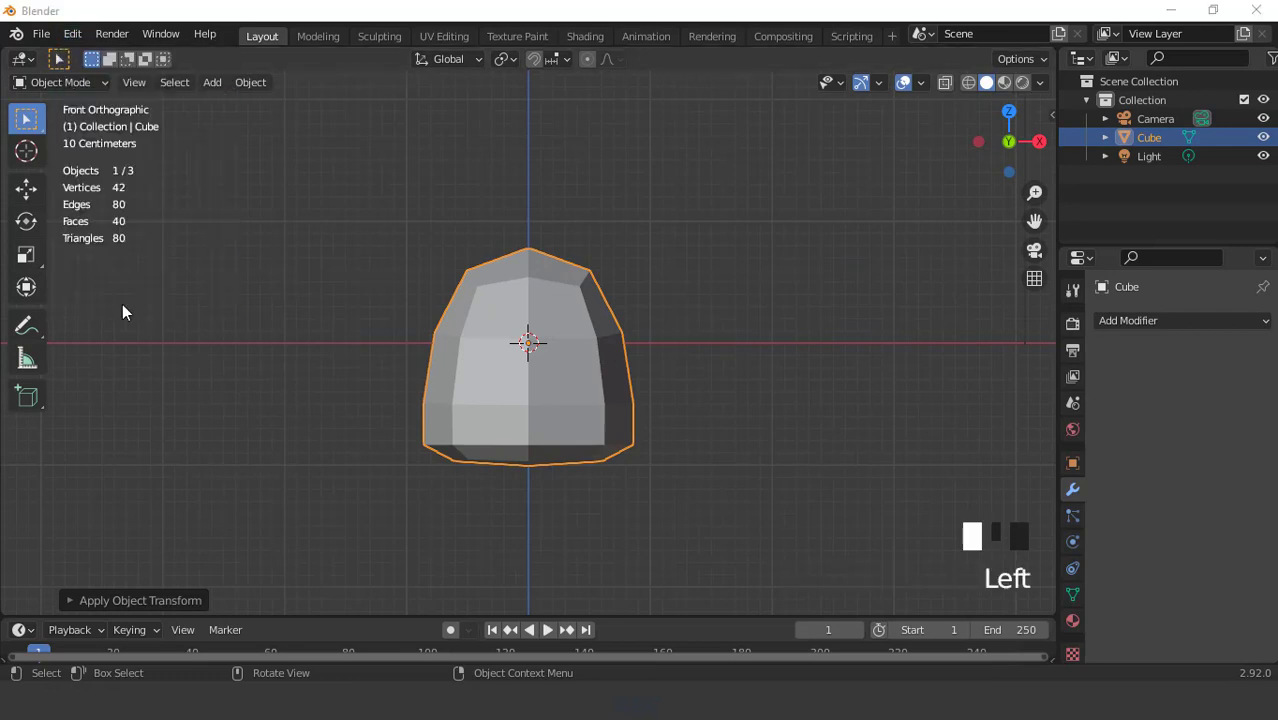
left_click(541, 131)
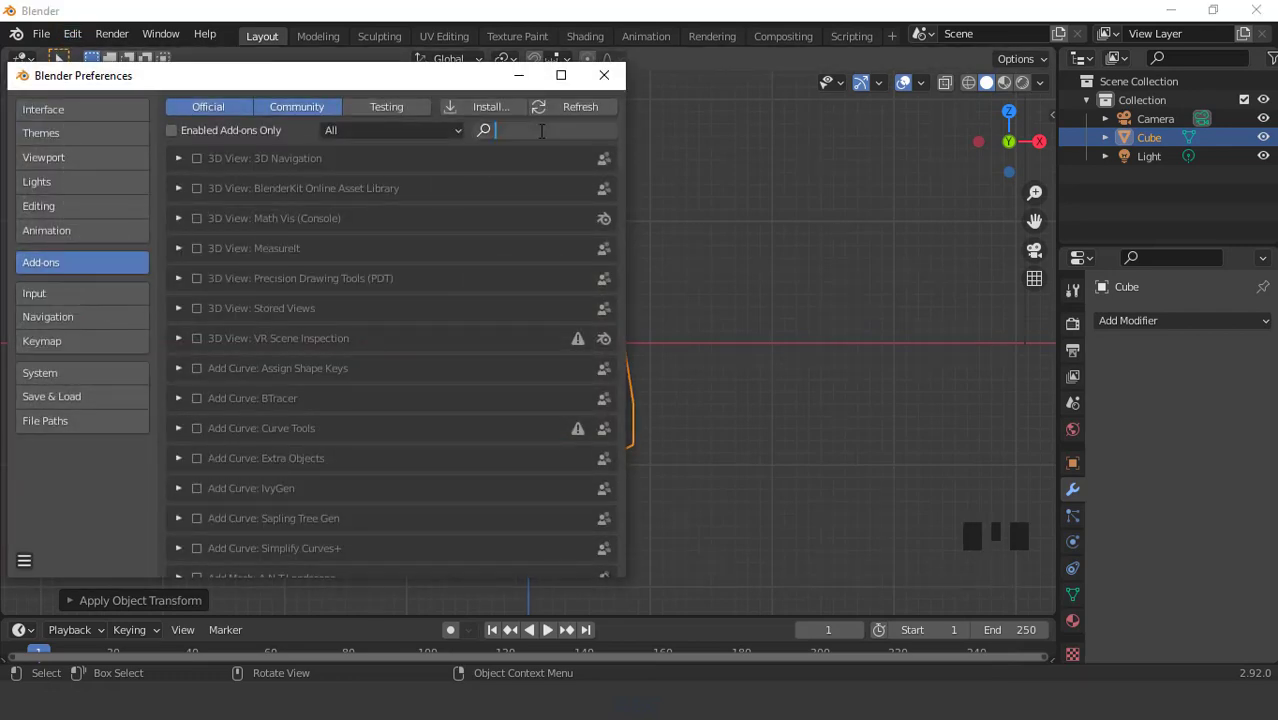
type("loop")
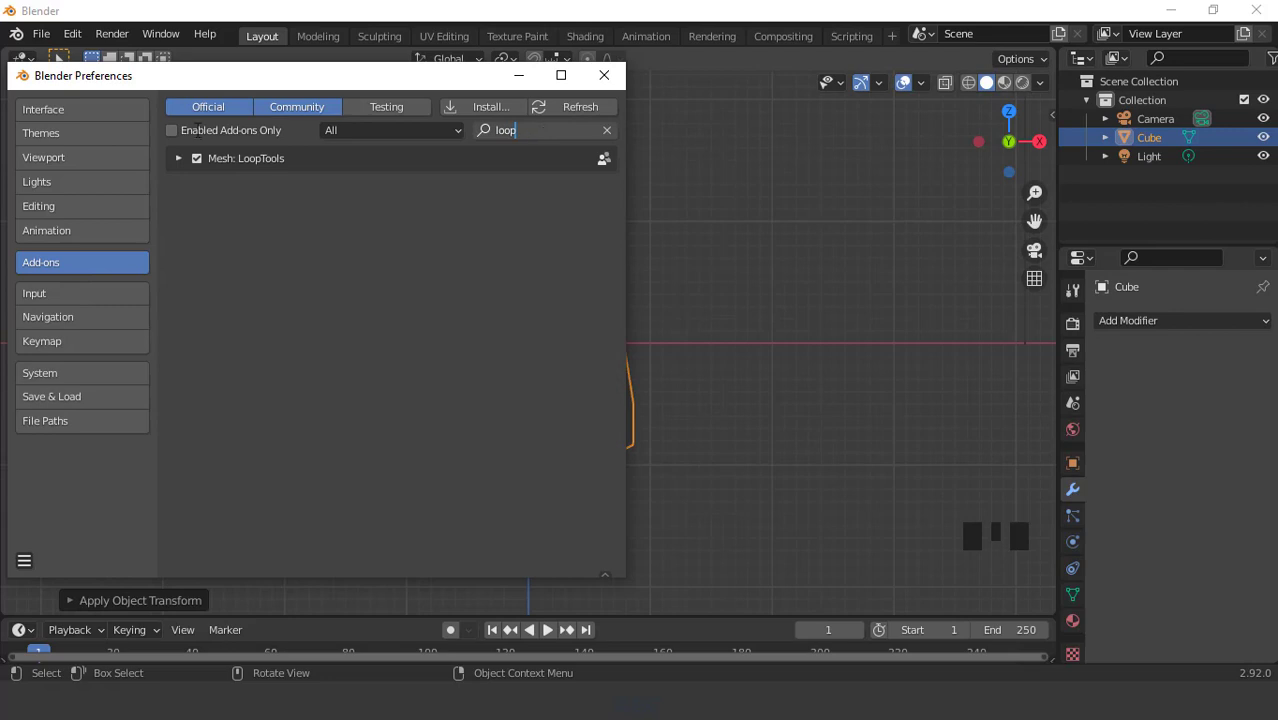
left_click(522, 78)
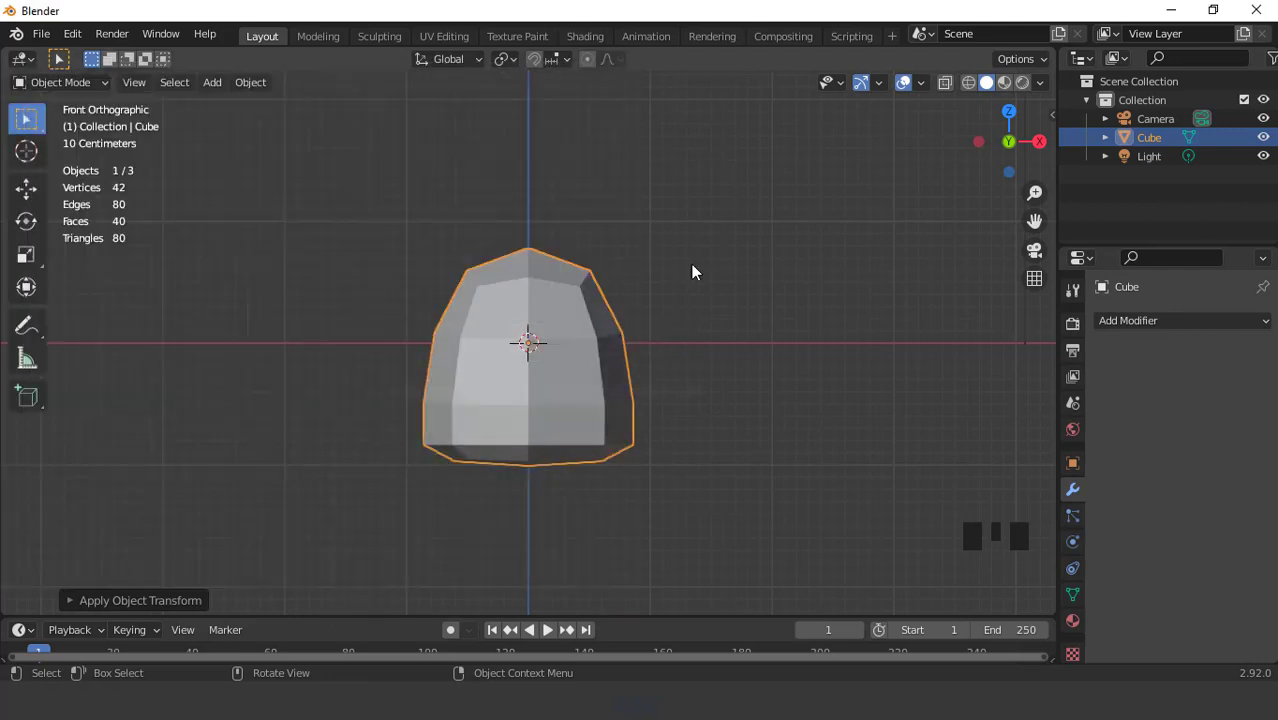
Inset the four faces on the +X side of the body's underside
scroll(691, 263, "up", 2)
key("ctrl+KP_7")
key("Tab")
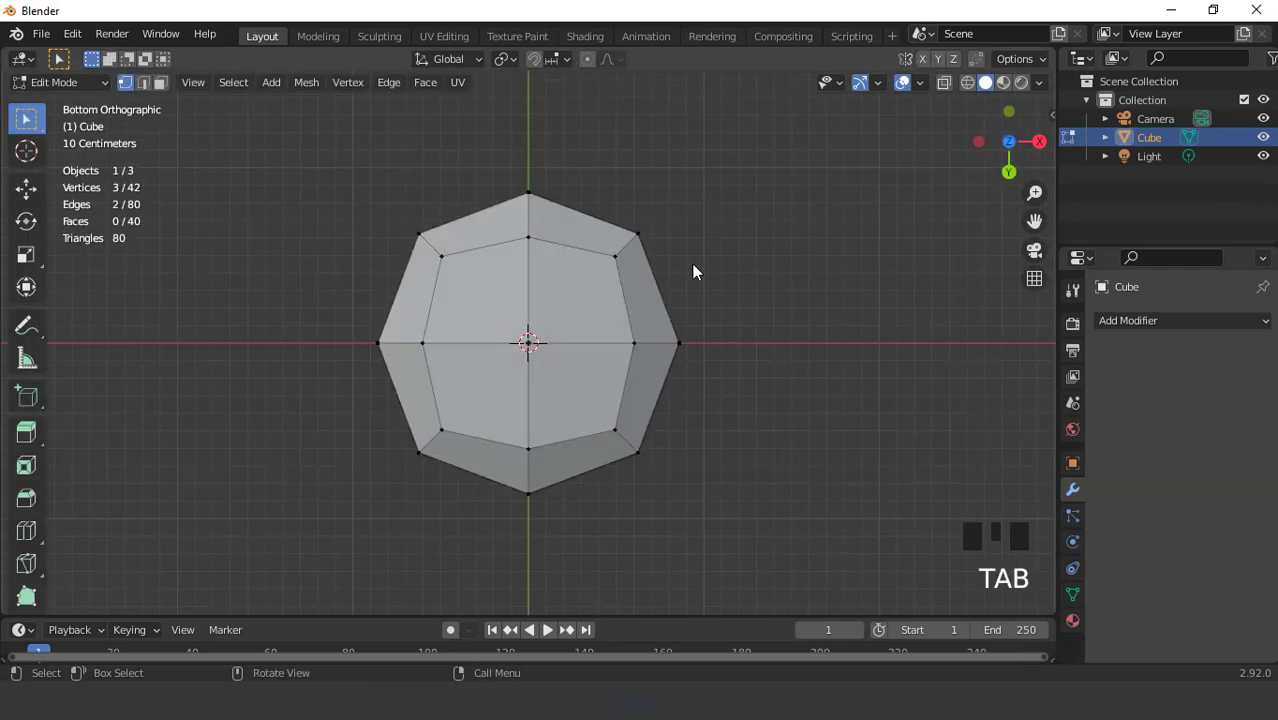
key("3")
left_click_drag(583, 314, 745, 441)
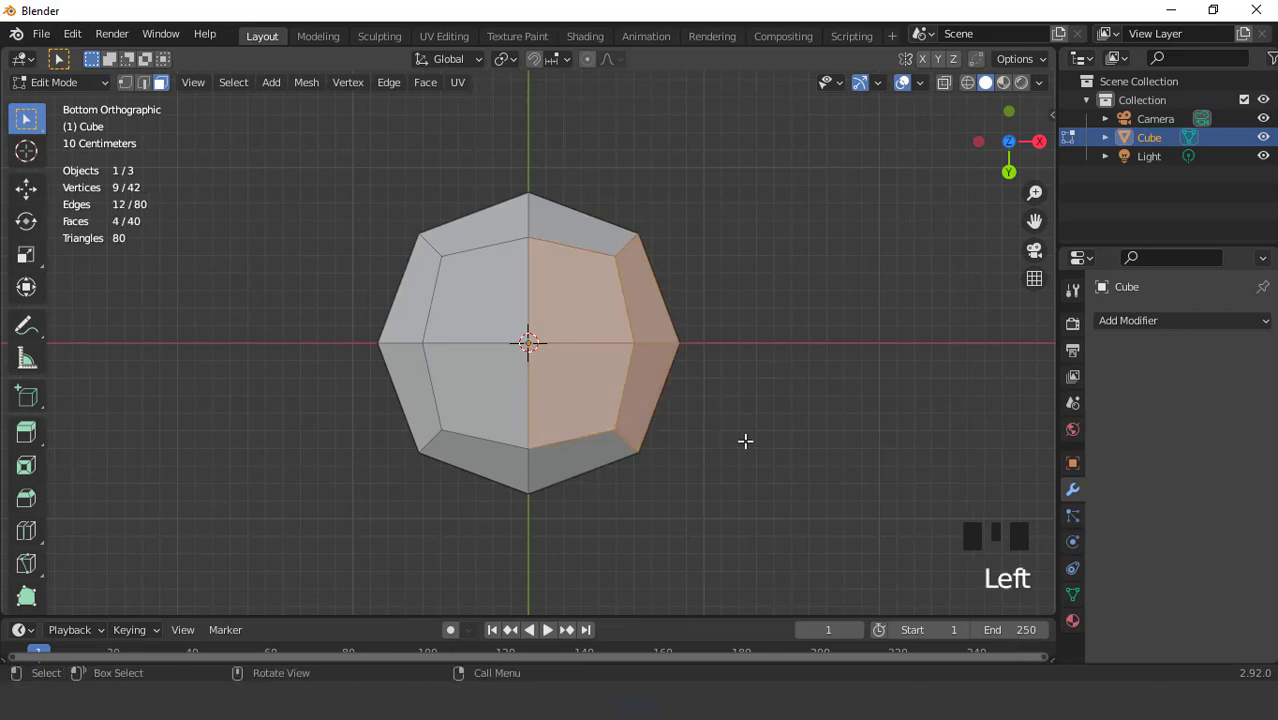
key("i")
left_click(727, 405)
Round the inset underside faces into a circle with the LoopTools Circle operation
right_click(720, 212)
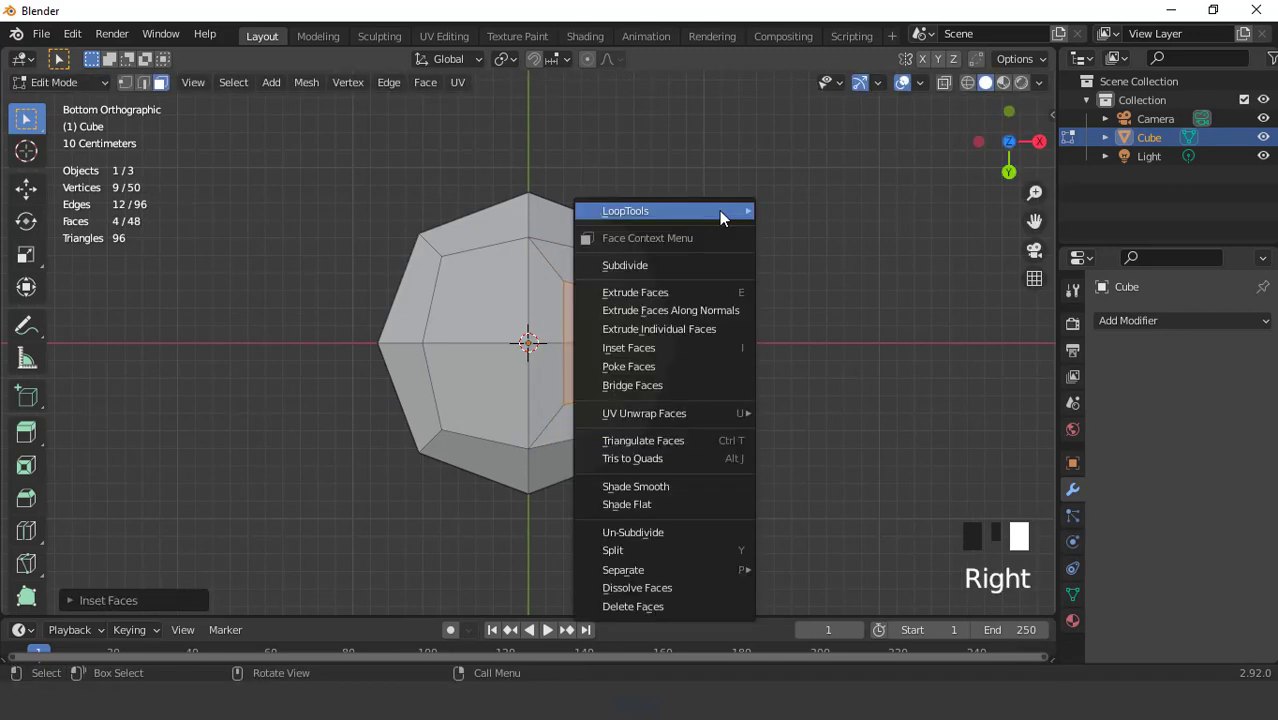
mouse_move(719, 210)
left_click(783, 227)
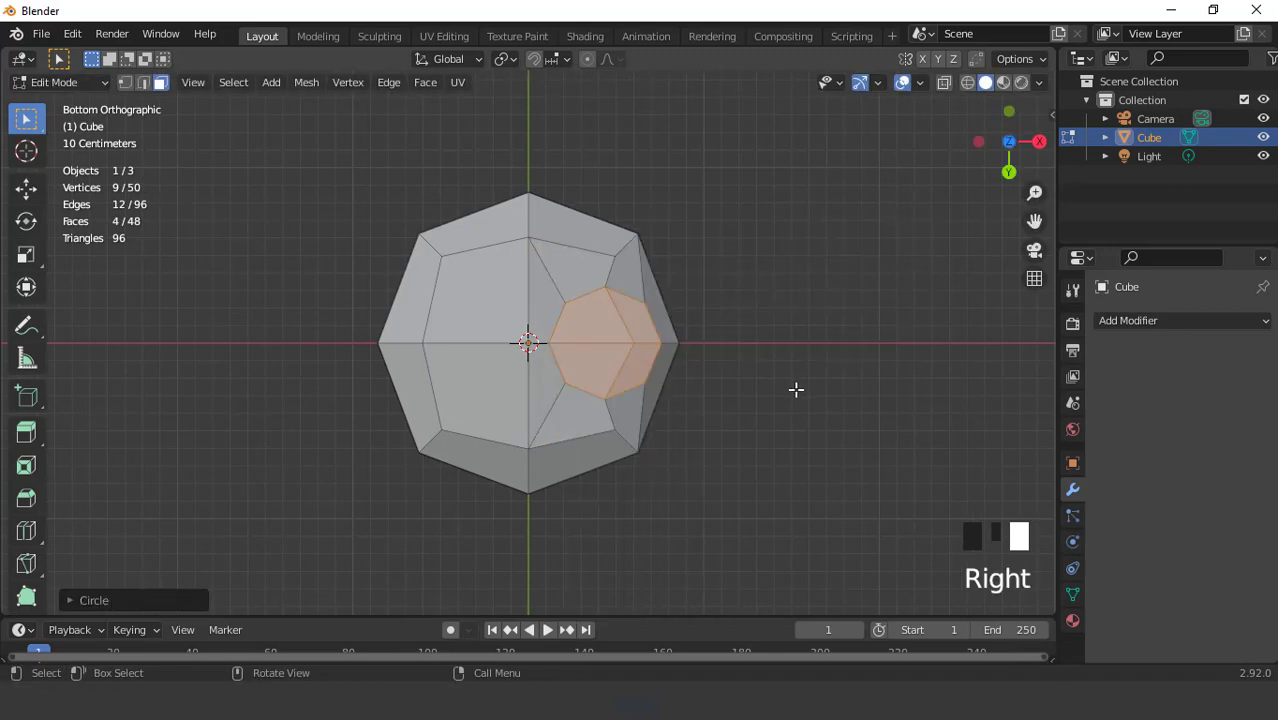
Shrink the circular faces a little and move them about 0.13 m outward along X
key("s")
left_click(753, 379)
key("g")
key("x")
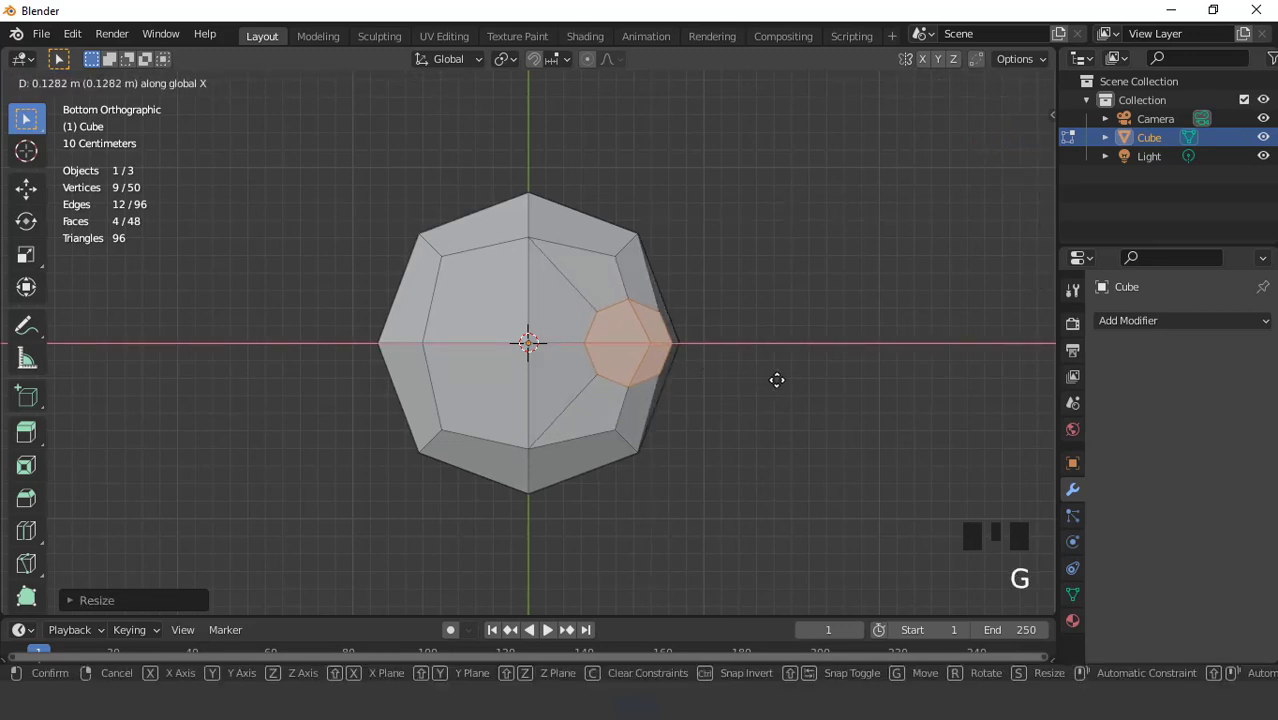
left_click(777, 380)
In front view, lower the circular faces slightly along Z
key("KP_1")
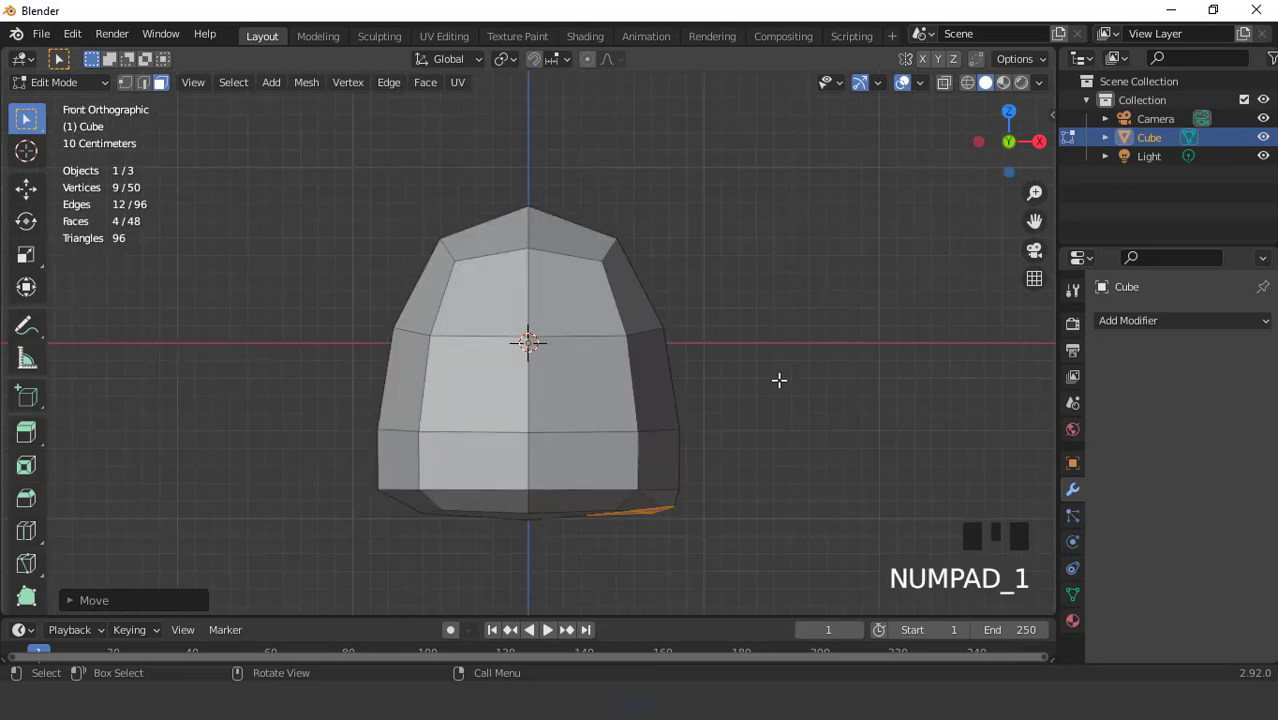
key("g")
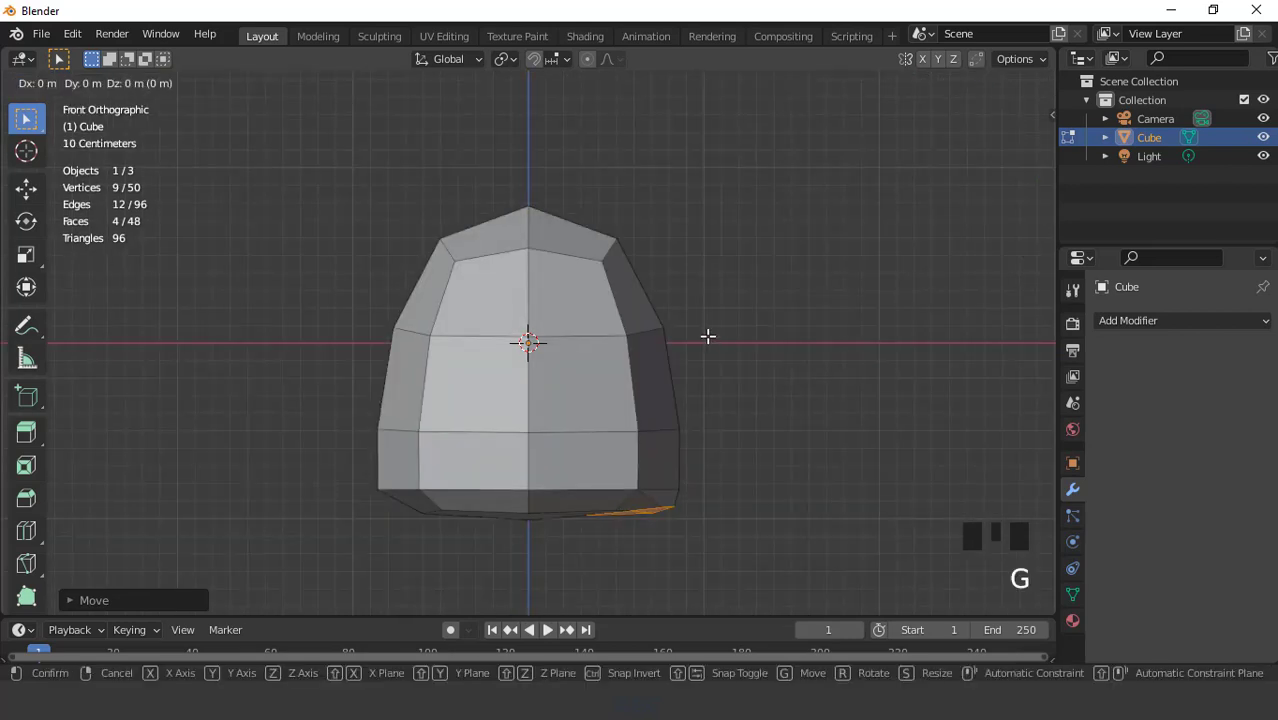
key("z")
left_click(706, 345)
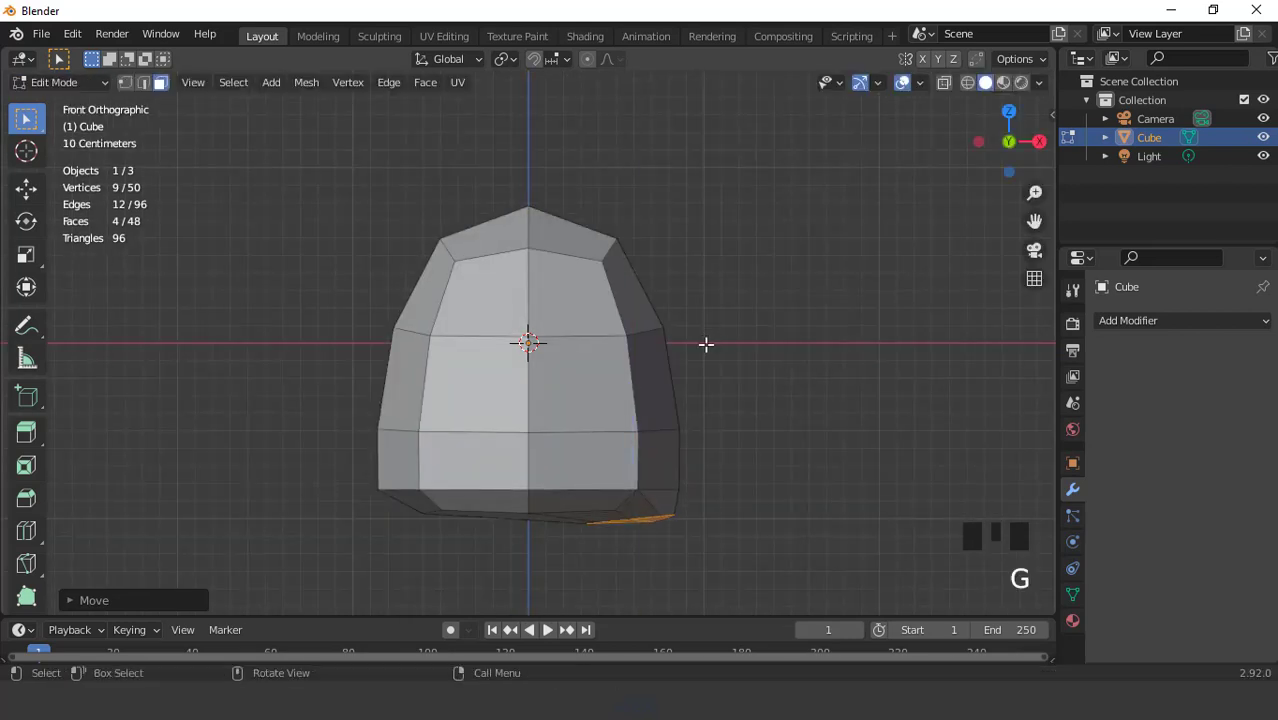
Extrude the circular faces and move the new faces a short distance down along Z
key("e")
right_click(706, 345)
key("g")
key("z")
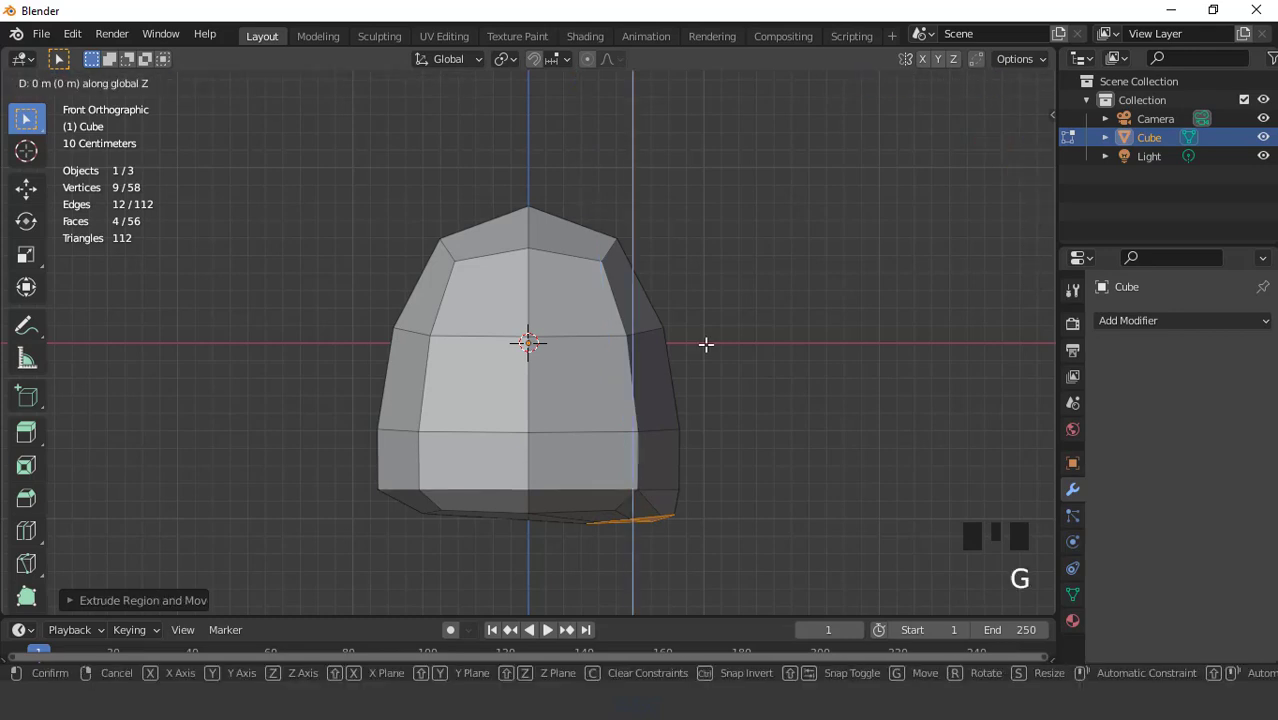
left_click(704, 354)
Flatten the extruded faces by scaling them to 0 along Z, and raise them slightly toward the body
key("s")
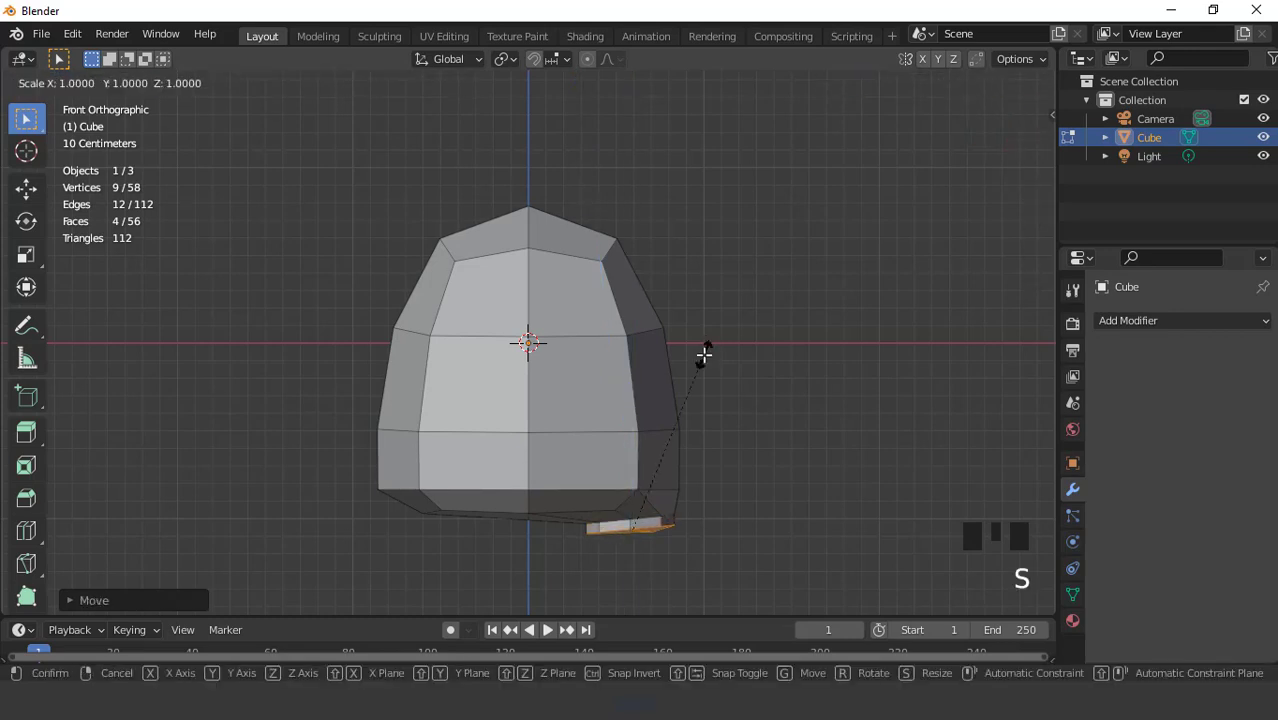
key("z")
key("0")
key("Return")
key("KP_Decimal")
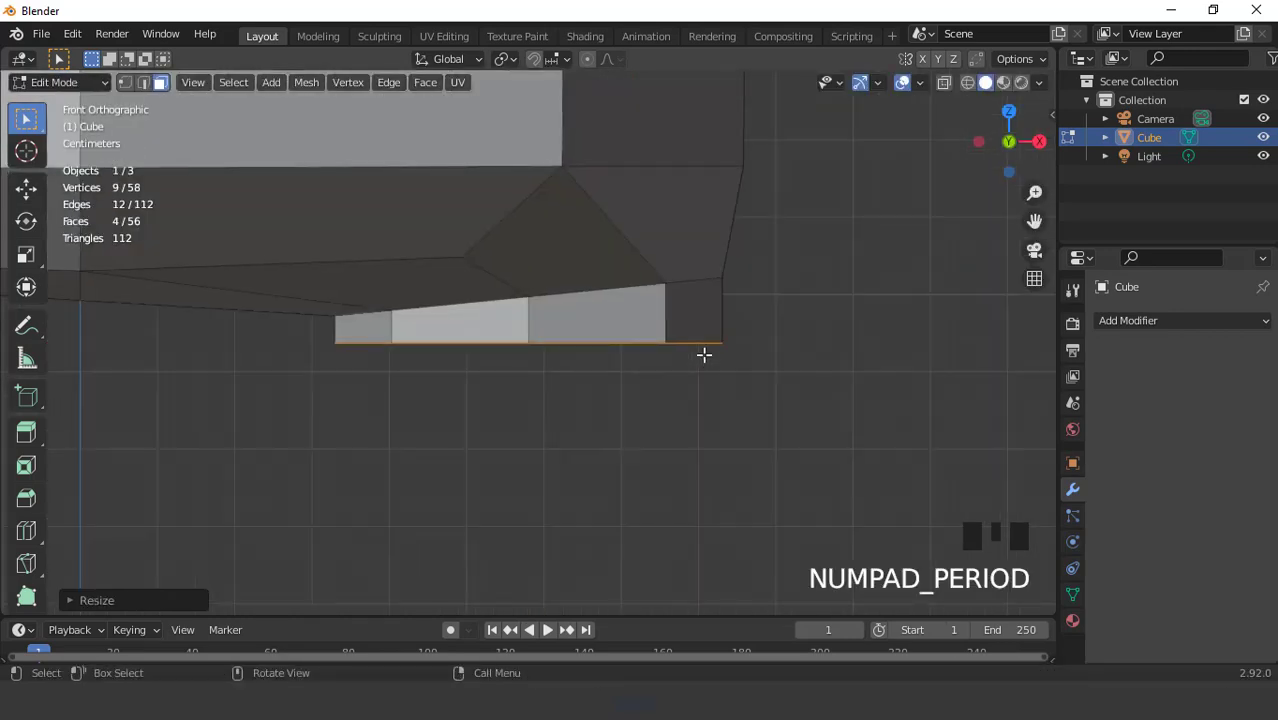
key("g")
key("z")
left_click(704, 337)
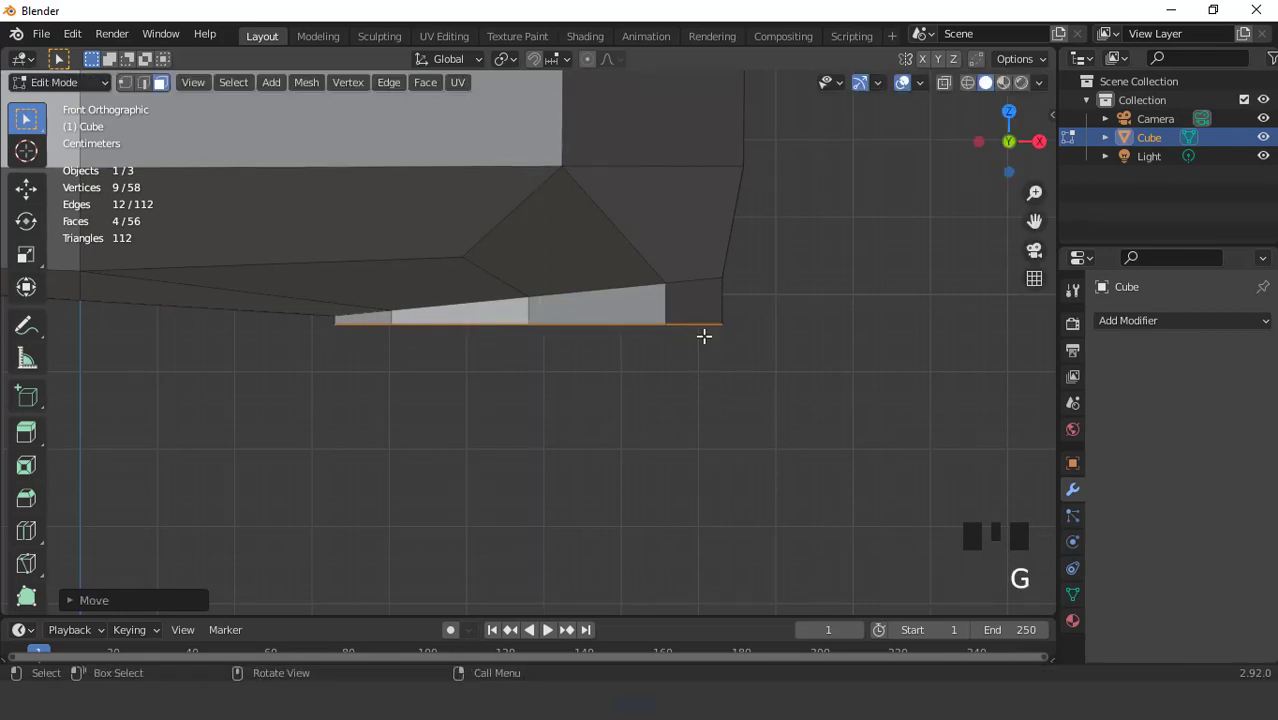
Extrude the flat circular faces about 0.28 m down to form a leg, and extrude a shorter second section below
scroll(704, 336, "down", 6)
scroll(704, 336, "down", 2)
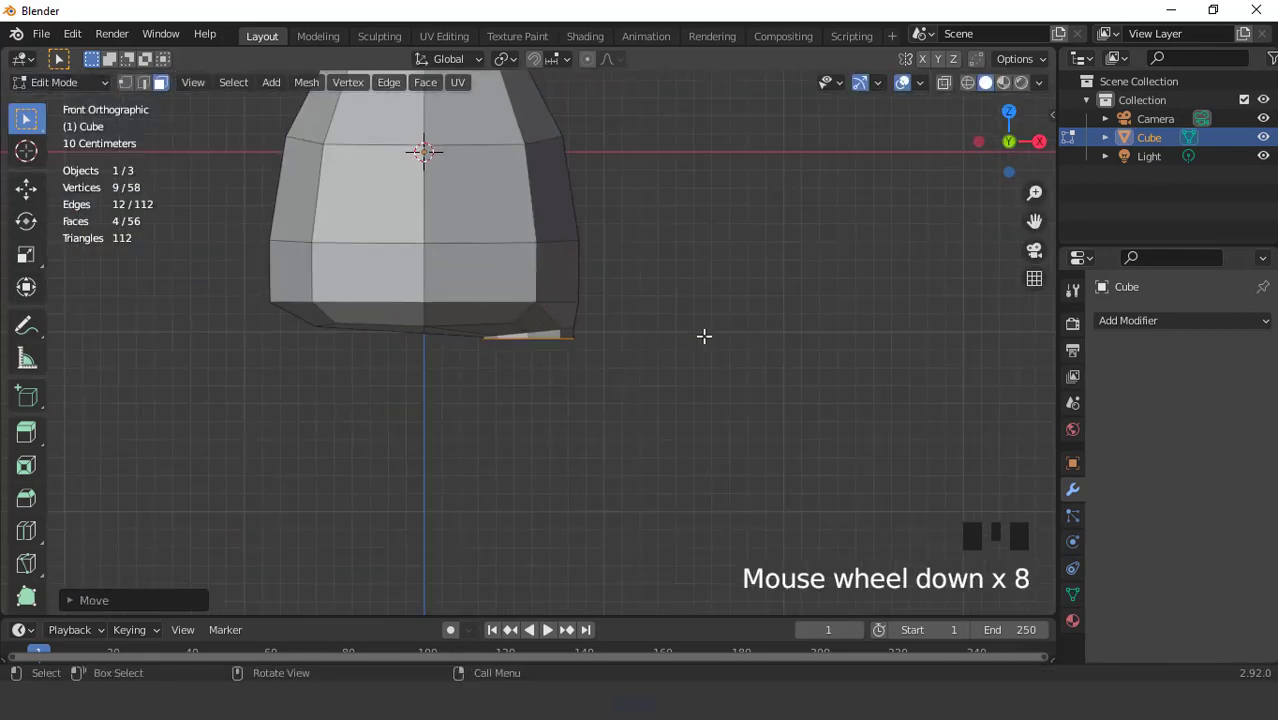
key("e")
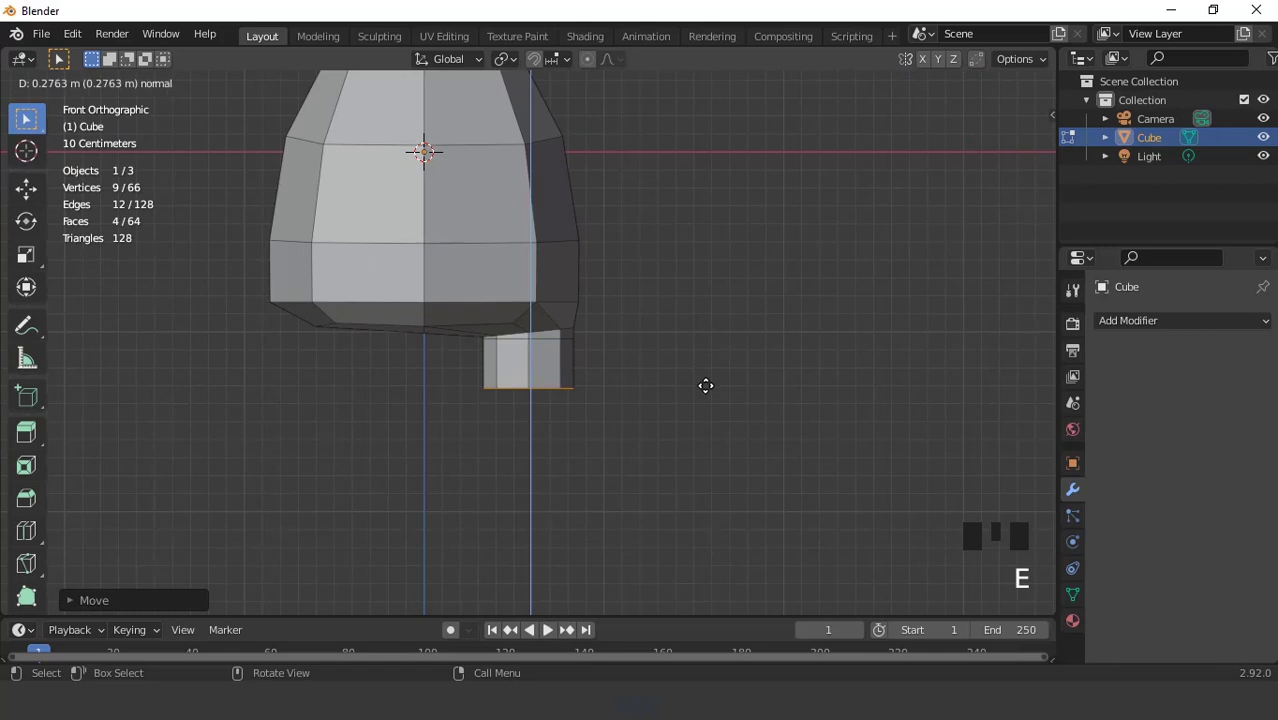
left_click(705, 385)
key("e")
left_click(708, 404)
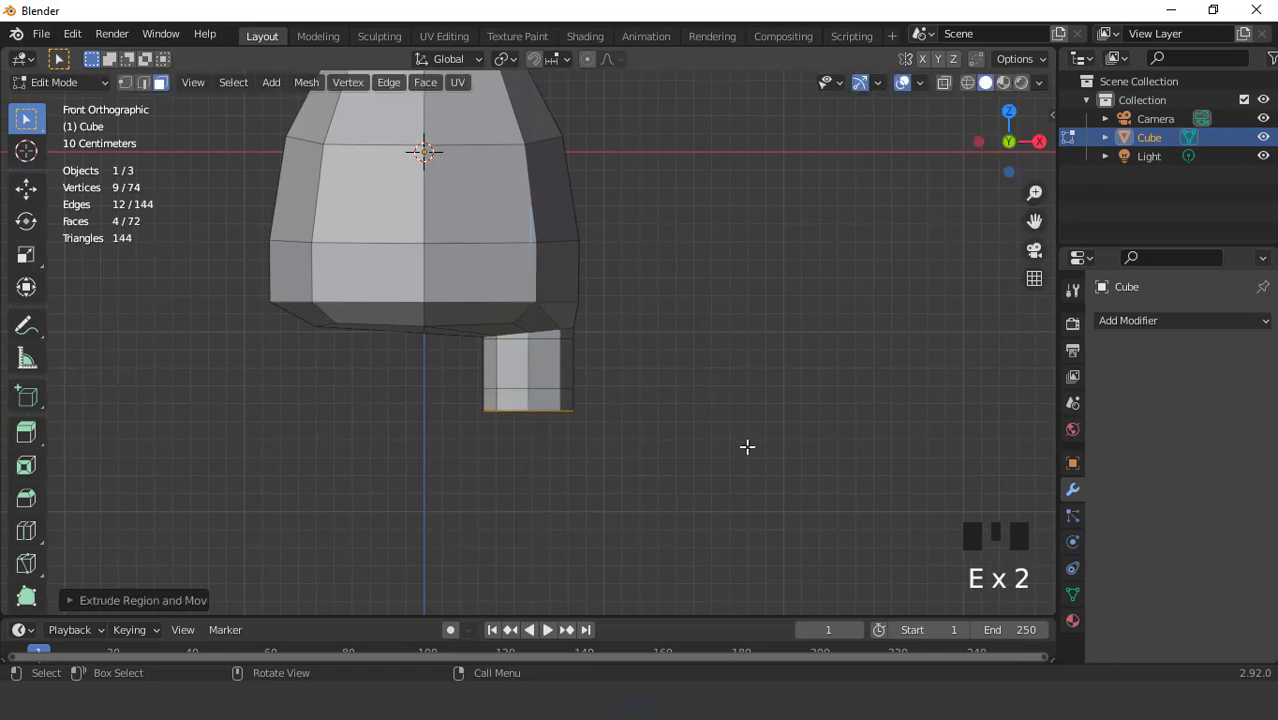
Scale the leg's bottom faces inward to taper the foot end, and check the shape from the front
key("s")
left_click(708, 436)
scroll(571, 357, "down", 3)
mouse_move(571, 357)
middle_mouse_down()
mouse_move(494, 357)
mouse_move(579, 347)
middle_mouse_up()
key("KP_1")
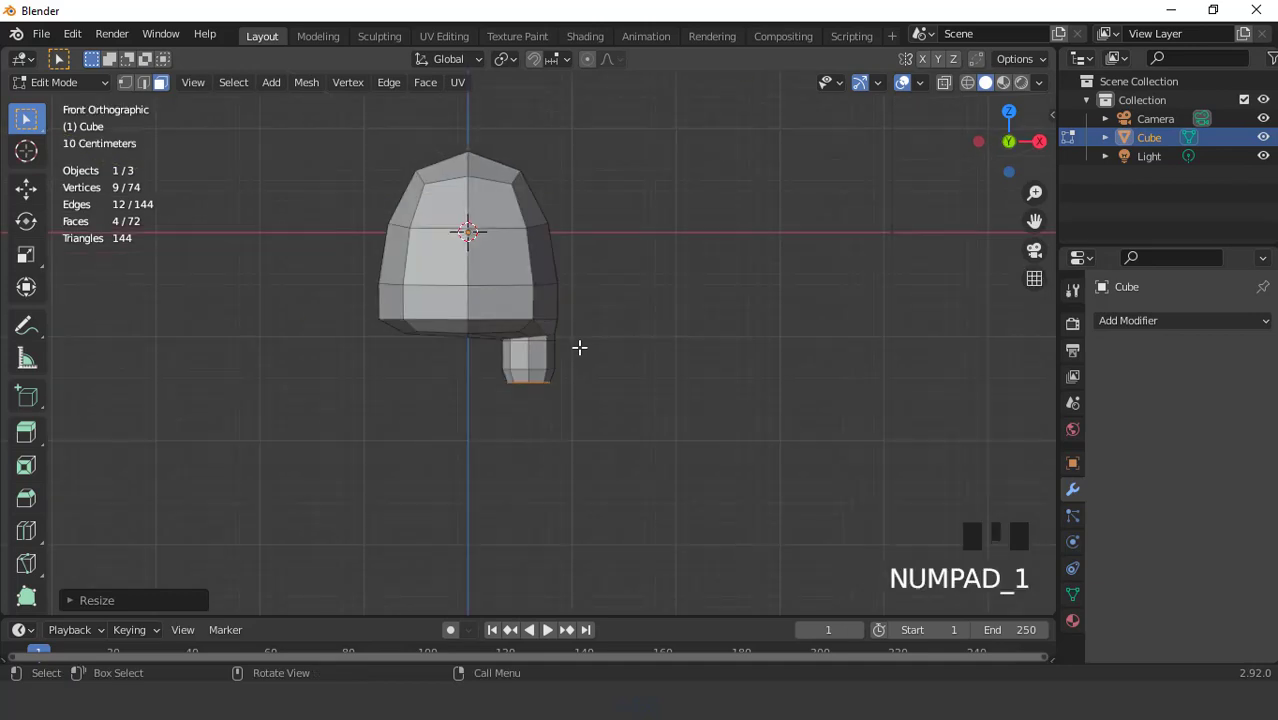
Select the whole mesh and symmetrize it in the +X to -X direction to copy the leg to the other side
key("a")
scroll(579, 347, "up", 2)
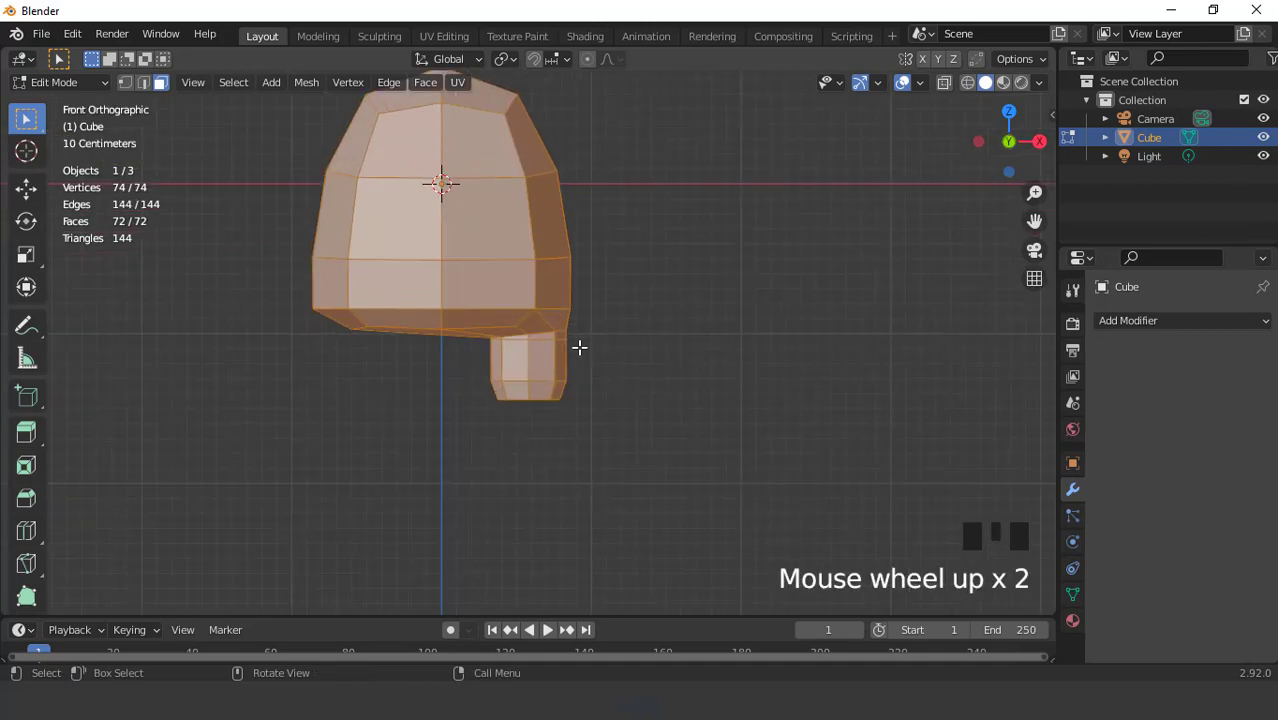
key("ctrl+KP_4")
key("ctrl+KP_8")
key("ctrl+KP_8")
key("ctrl+KP_8")
key("ctrl+KP_8")
key("ctrl+KP_8")
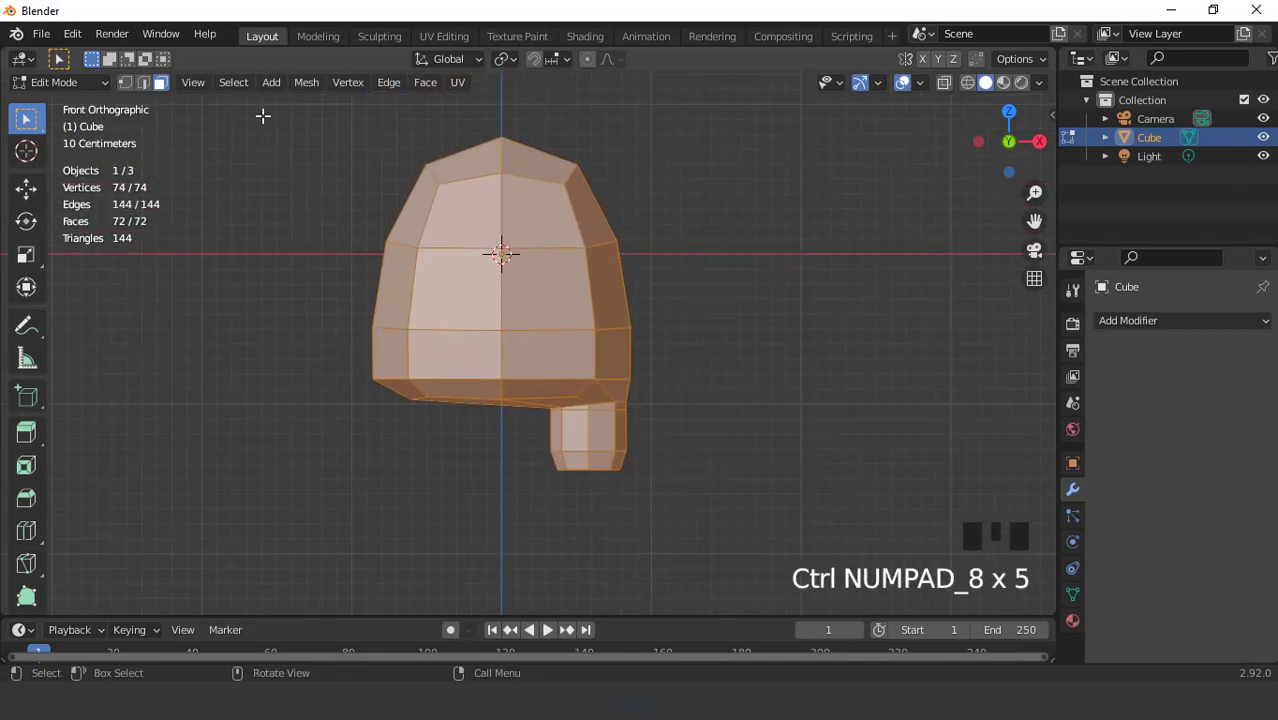
left_click(309, 84)
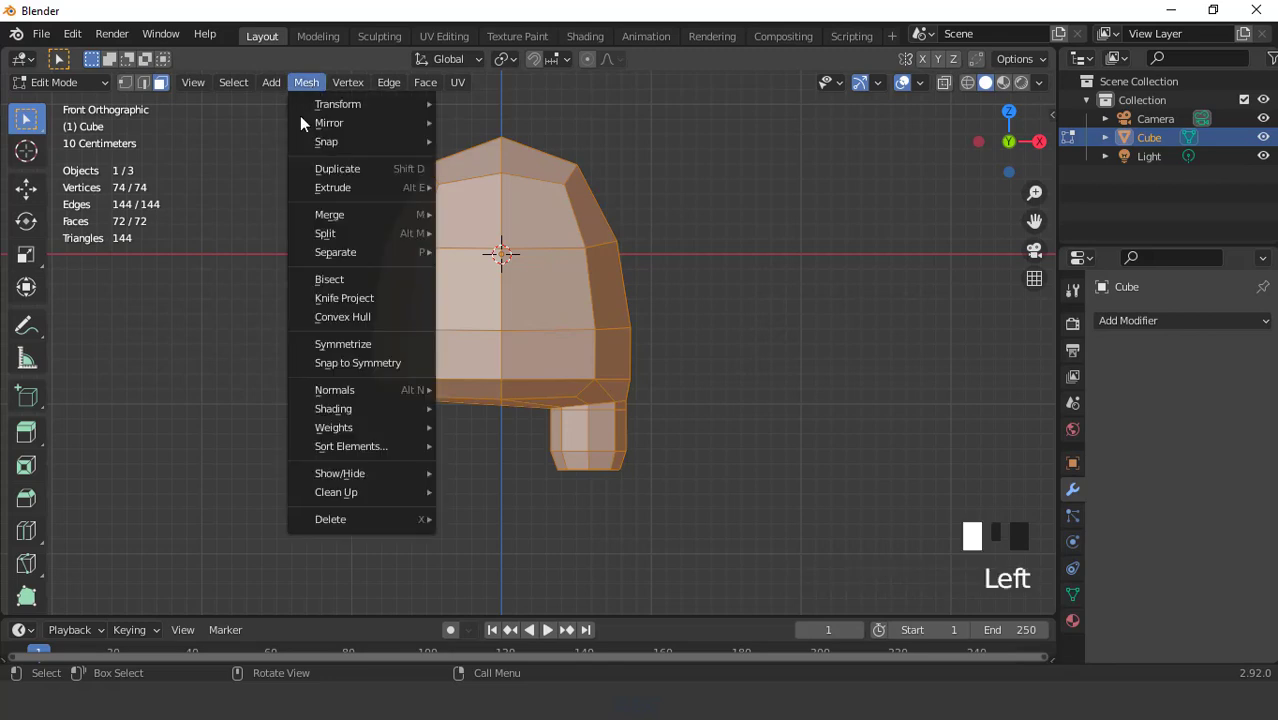
left_click(323, 345)
left_click(68, 598)
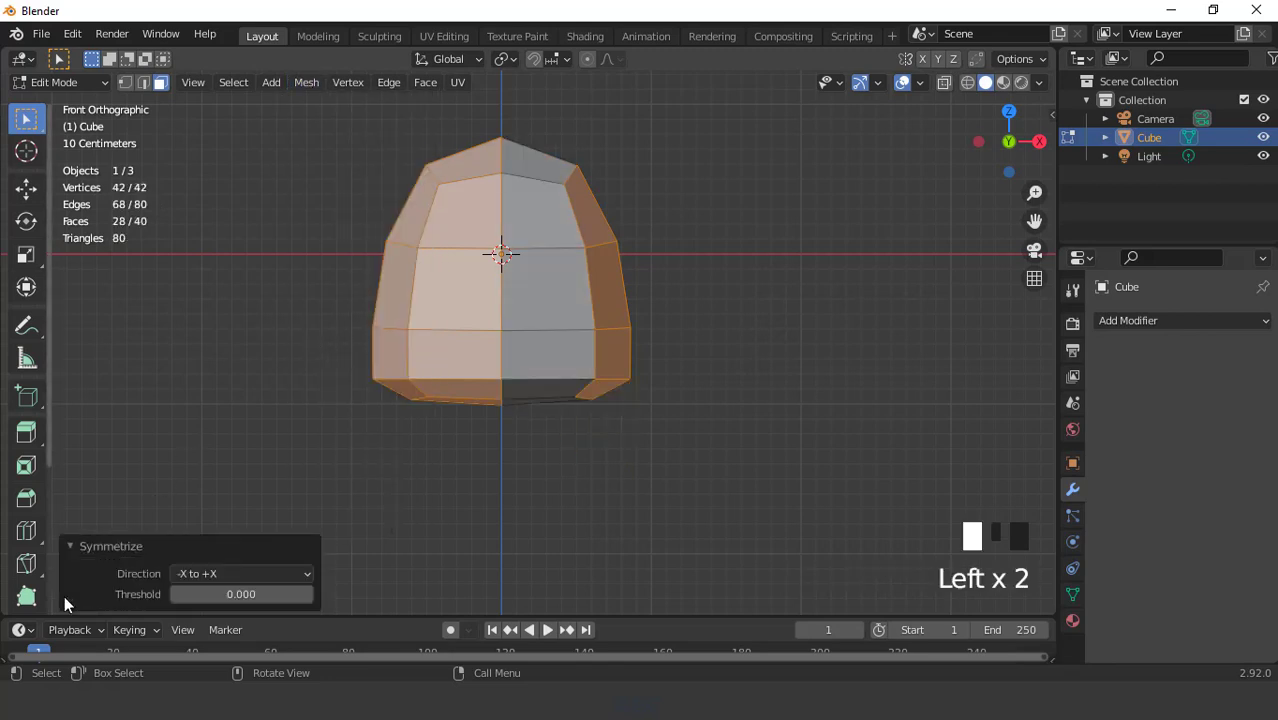
left_click(196, 572)
left_click(197, 531)
scroll(651, 351, "down", 3)
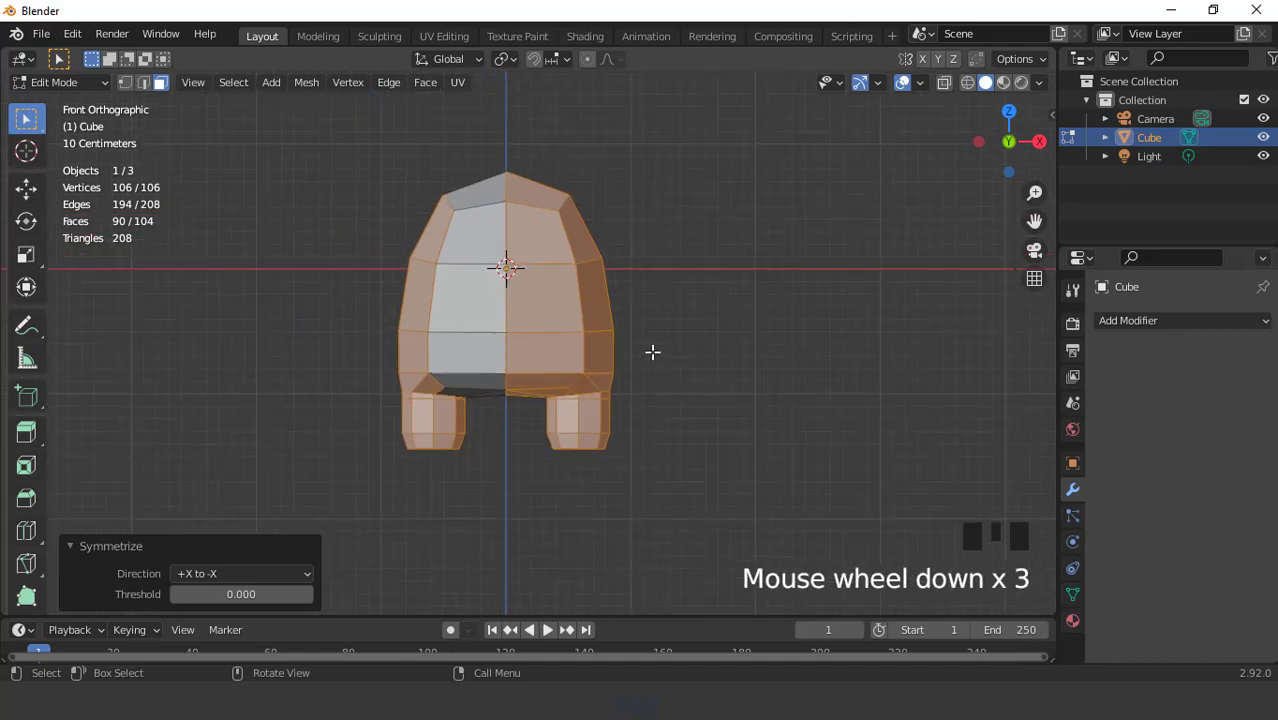
middle_click_drag(651, 351, 590, 383)
key("KP_1")
Return to Object Mode and add a Subdivision Surface modifier at level 1 to the body
key("Tab")
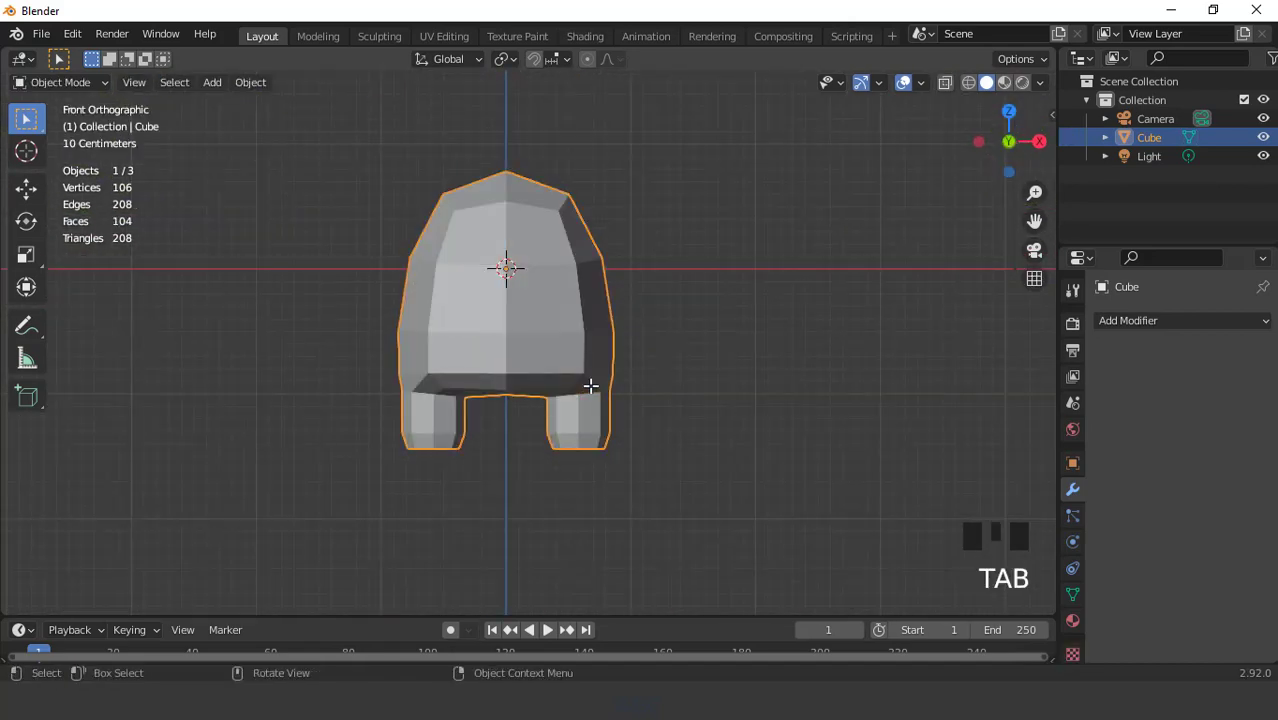
key("ctrl+1")
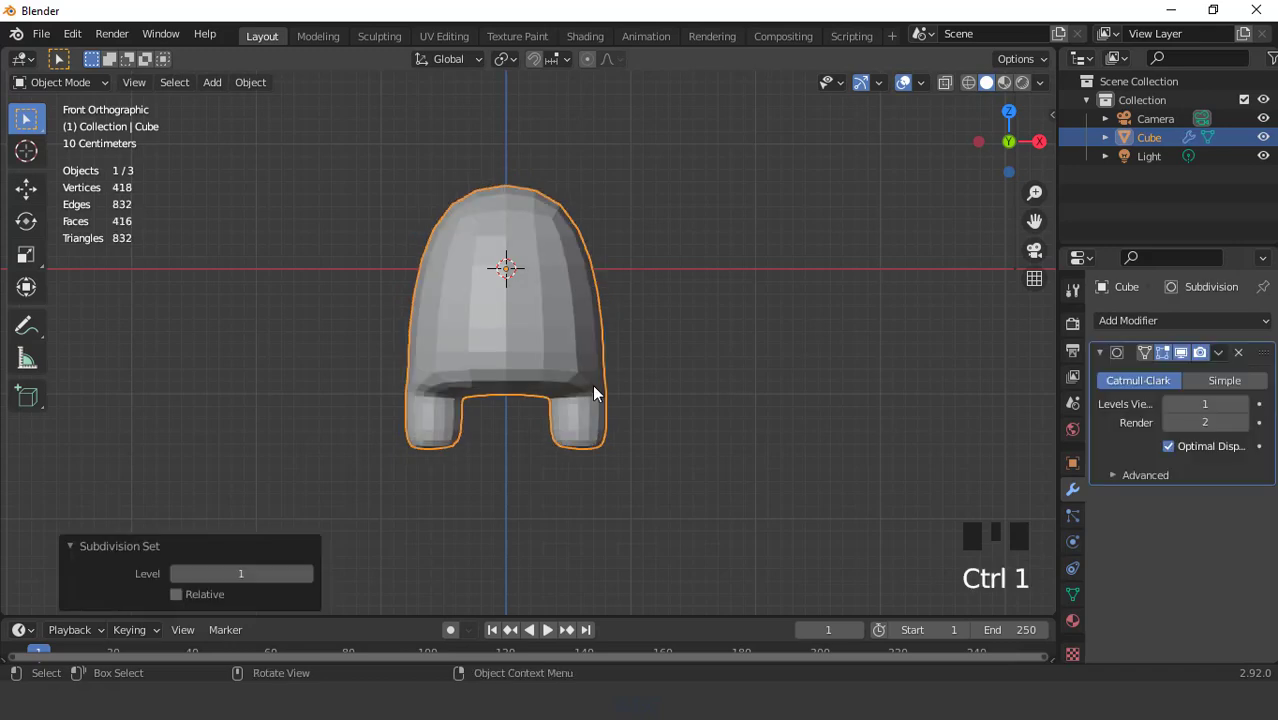
key("KP_3")
scroll(610, 385, "up", 2)
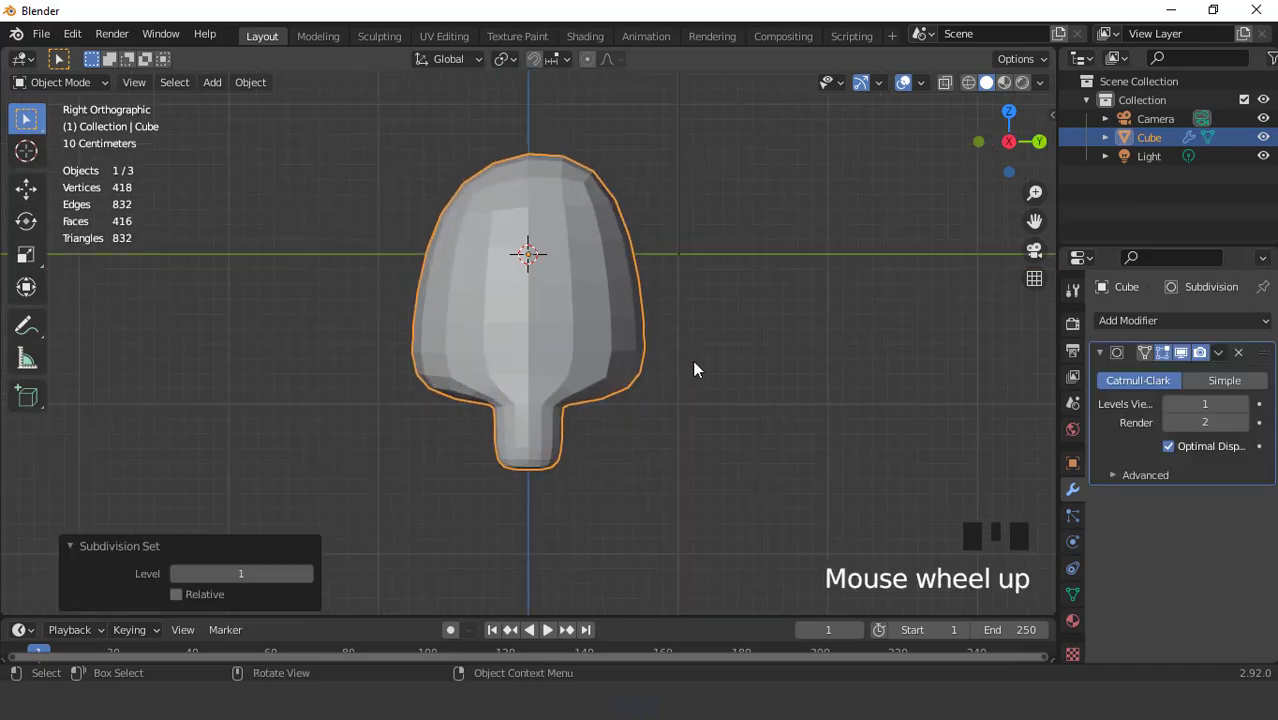
Scale the body along Y to about 0.87 from the side view and shade it smooth
key("s")
key("y")
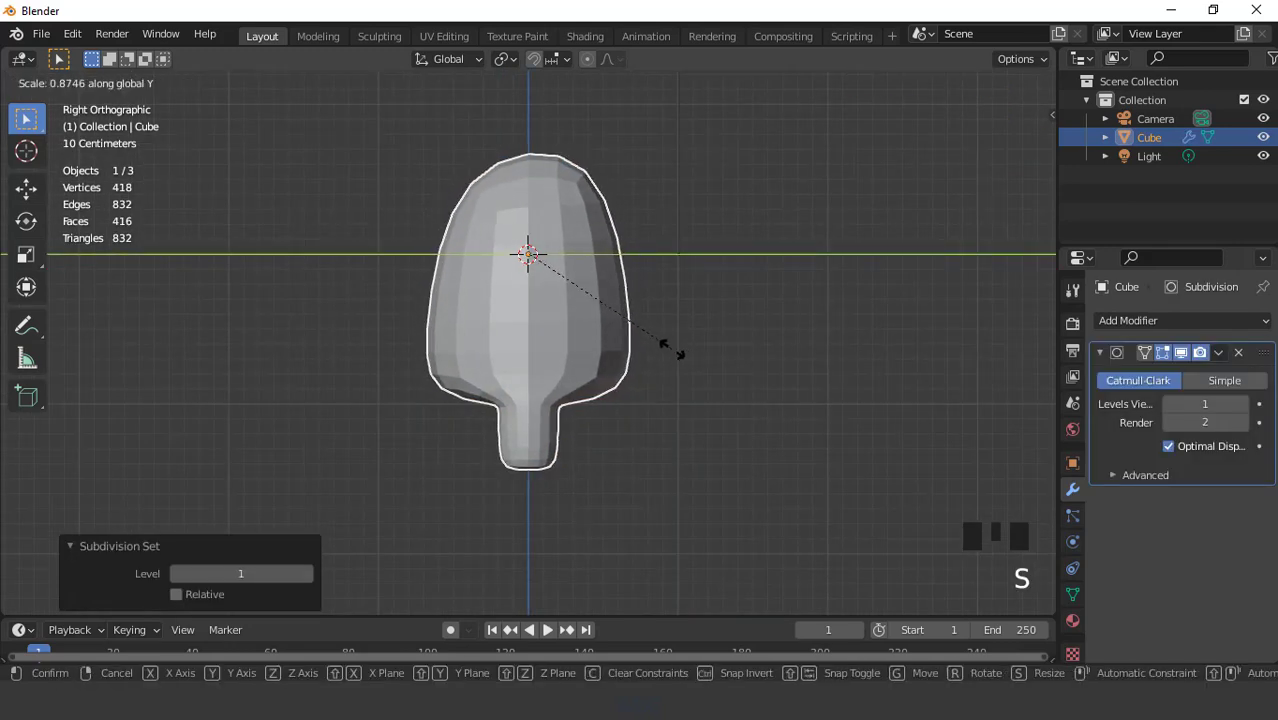
left_click(669, 348)
right_click(587, 270)
left_click(587, 270)
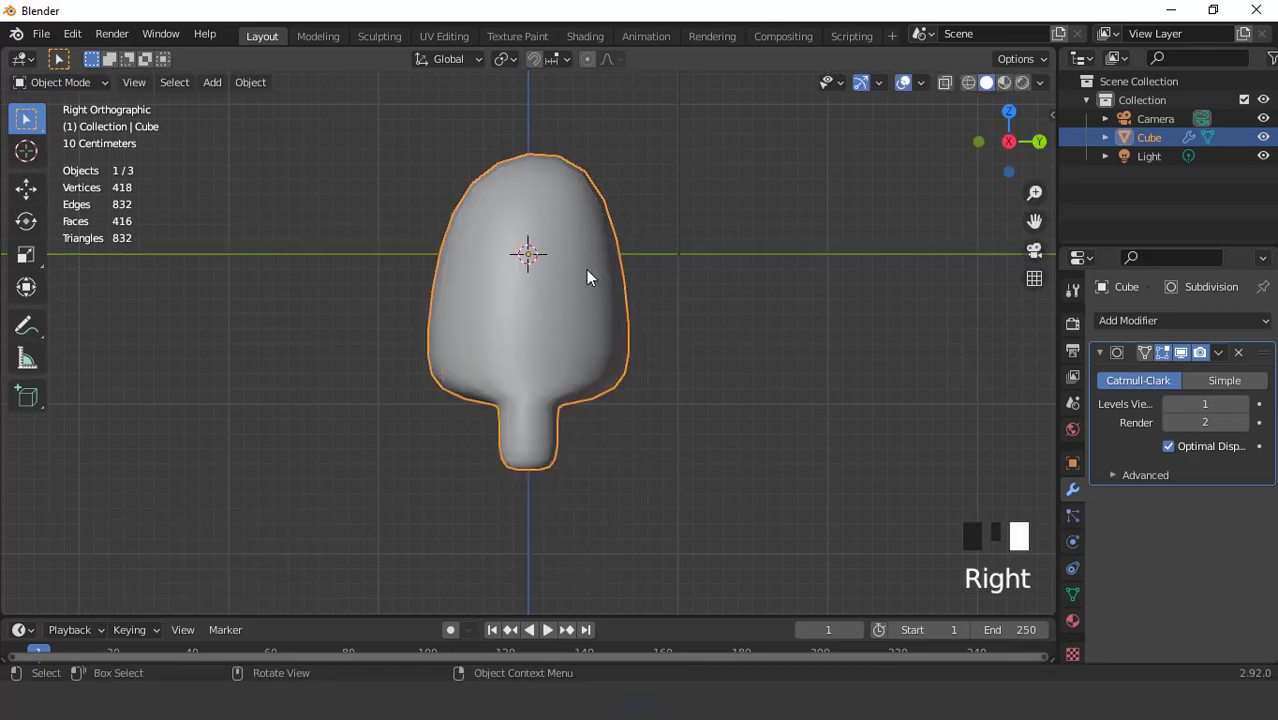
Scale the body to about 0.916 in X and Y while keeping its height, and check the shape from several angles
key("KP_1")
key("s")
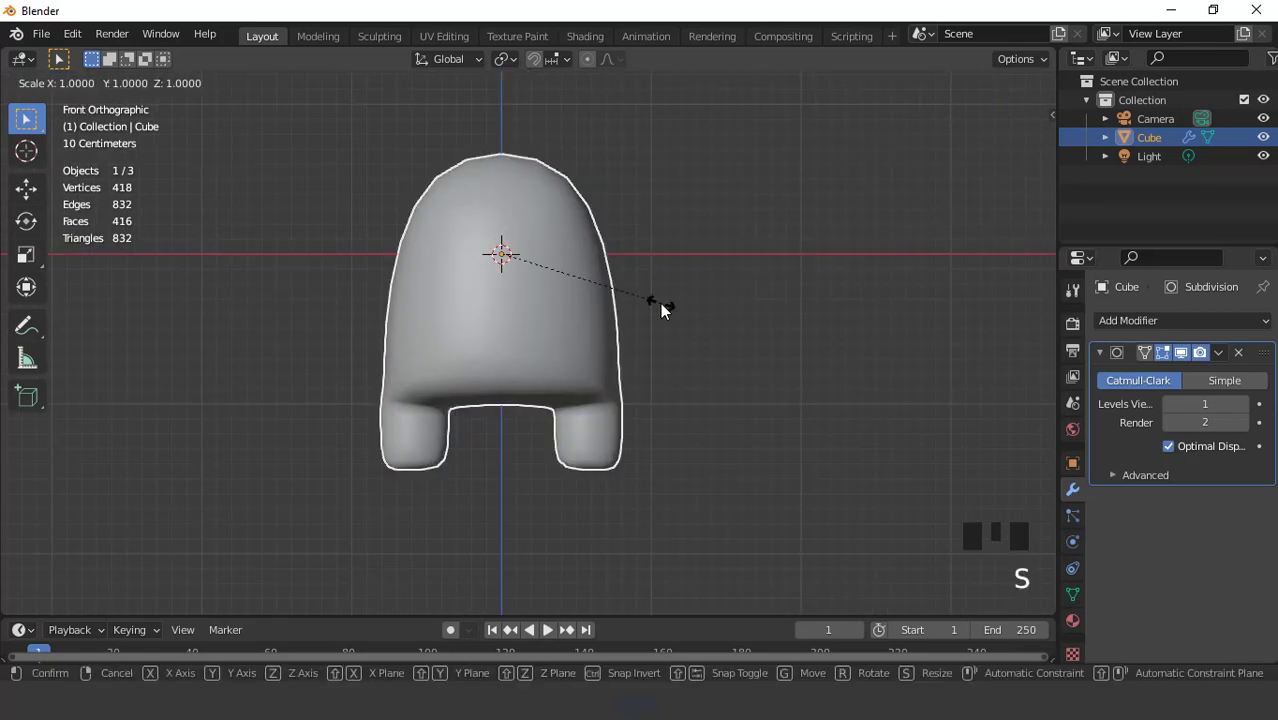
key("shift+z")
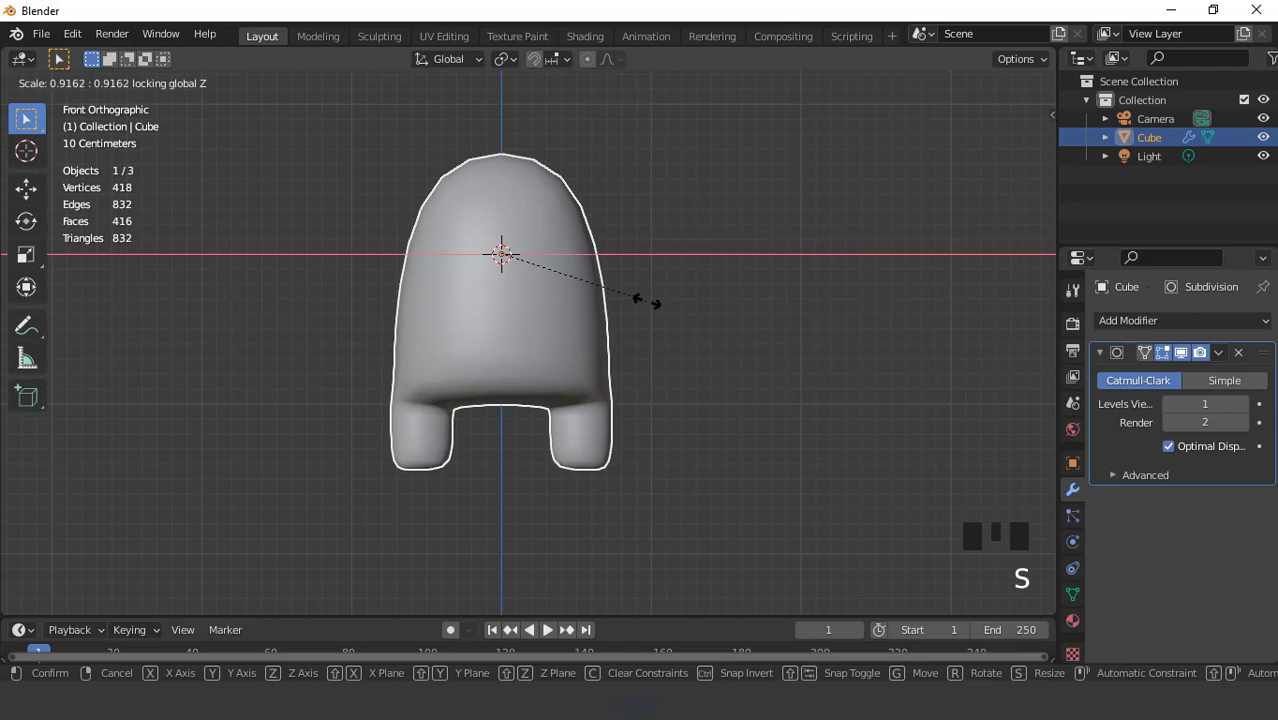
left_click(669, 292)
scroll(669, 290, "down", 2)
middle_click_drag(669, 290, 543, 349)
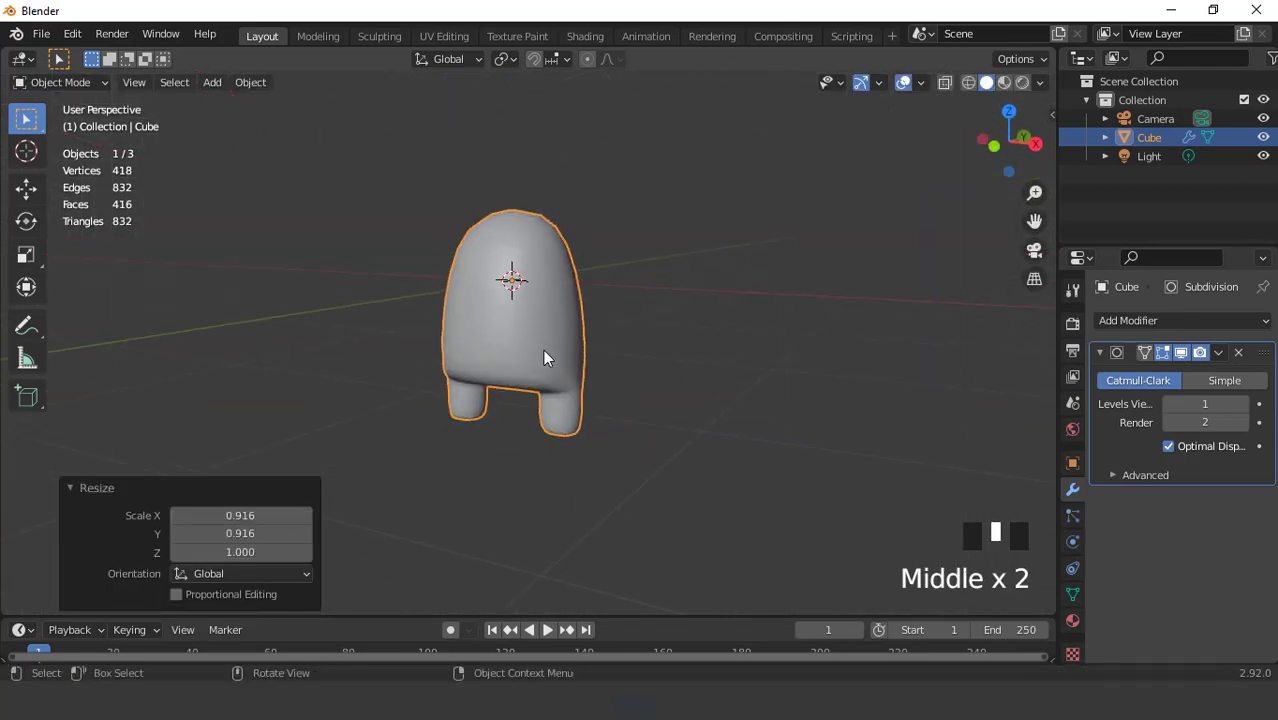
key("KP_1")
scroll(632, 424, "up", 3)
middle_click_drag(632, 424, 588, 435)
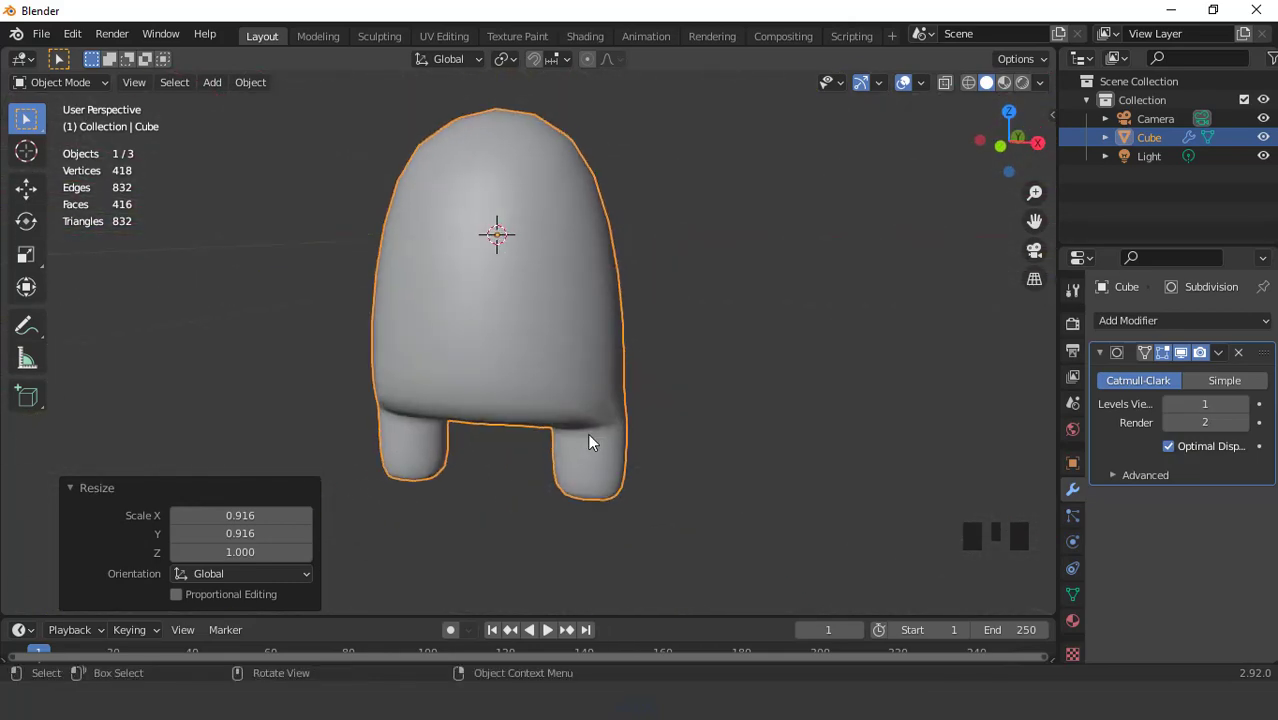
key("KP_1")
Enable Auto Smooth at 30° in the mesh normals, hiding the overlays temporarily to inspect the shading
left_click(903, 82)
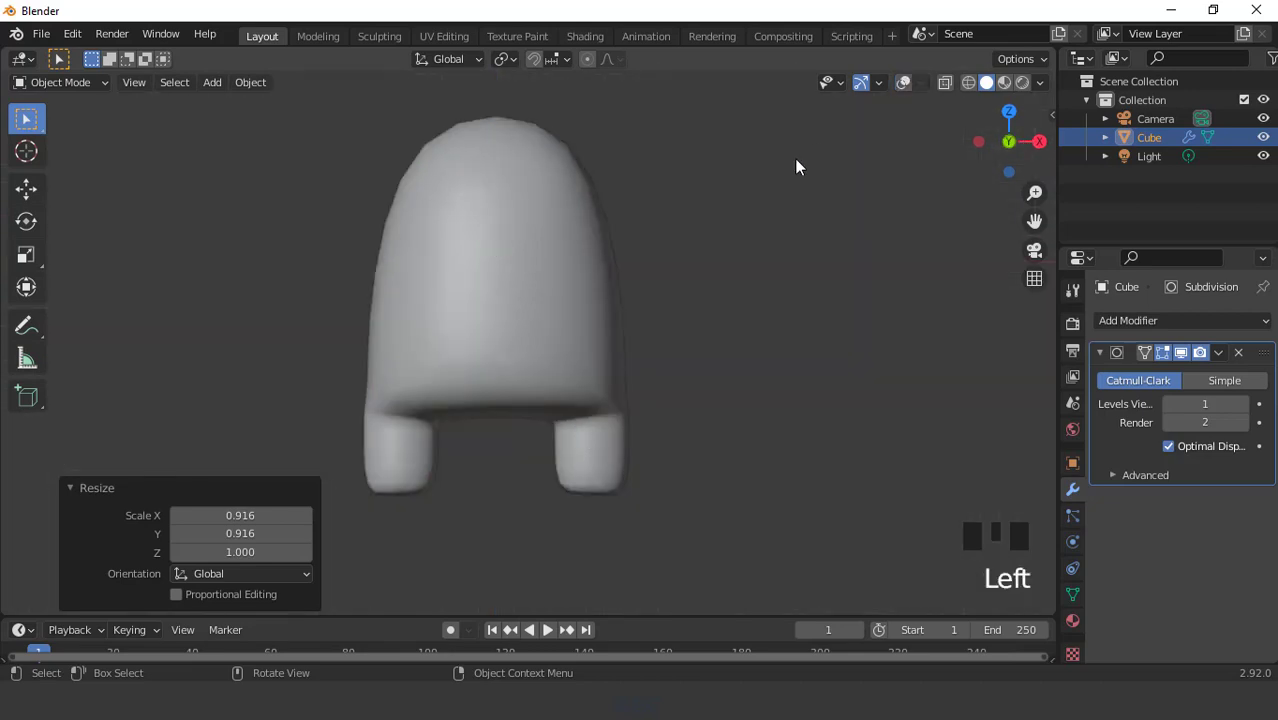
middle_click_drag(794, 158, 1050, 531)
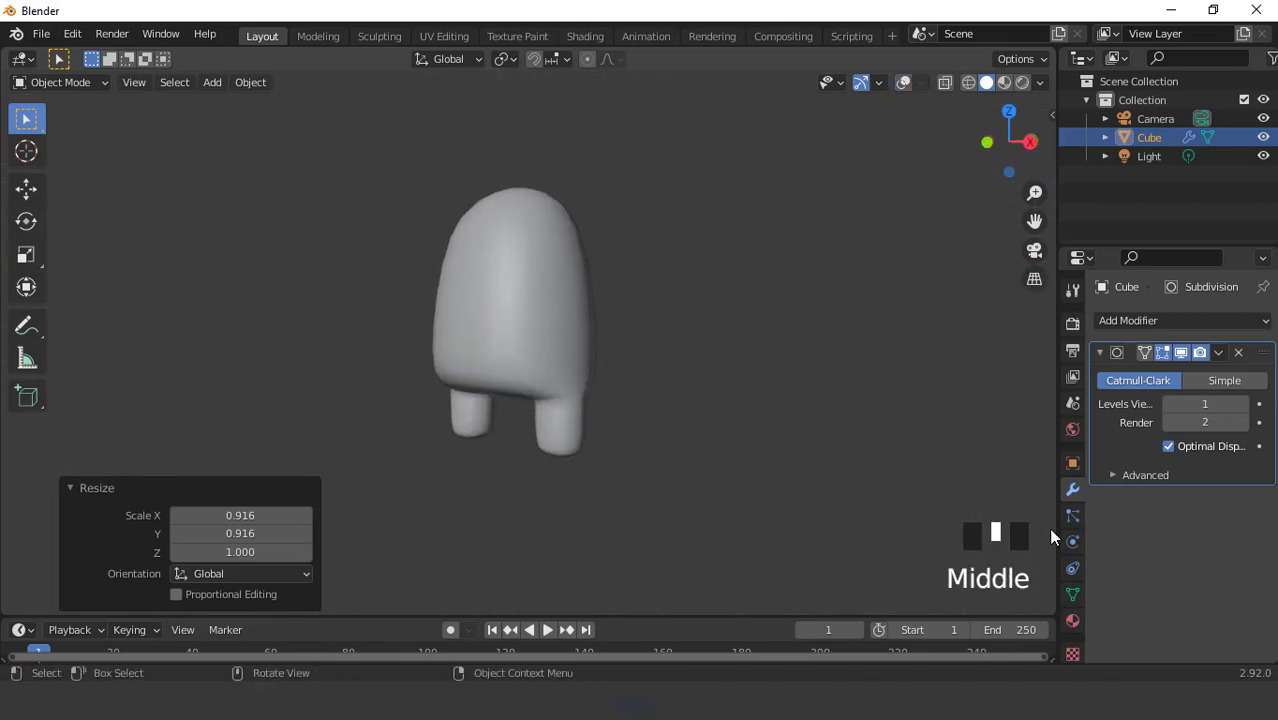
left_click(1072, 594)
scroll(1115, 553, "down", 3)
left_click(1110, 564)
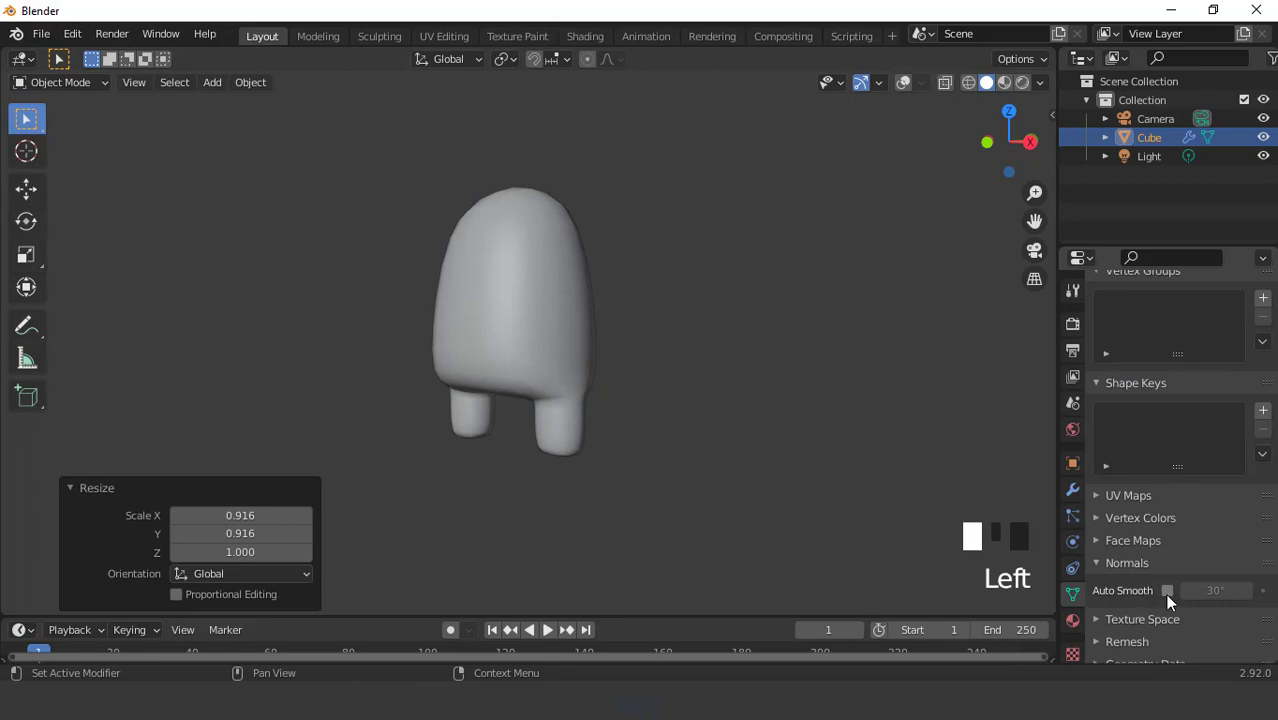
left_click(1167, 590)
middle_click_drag(679, 328, 832, 170)
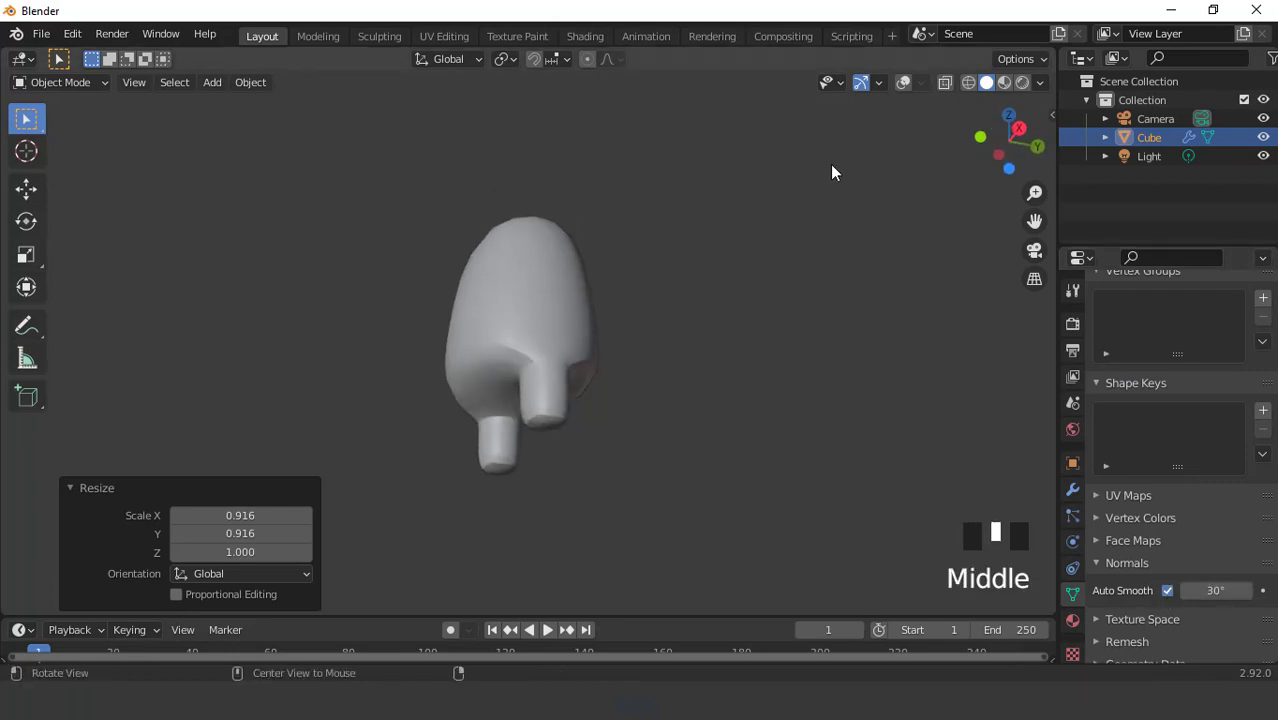
left_click(903, 82)
scroll(613, 284, "up", 2)
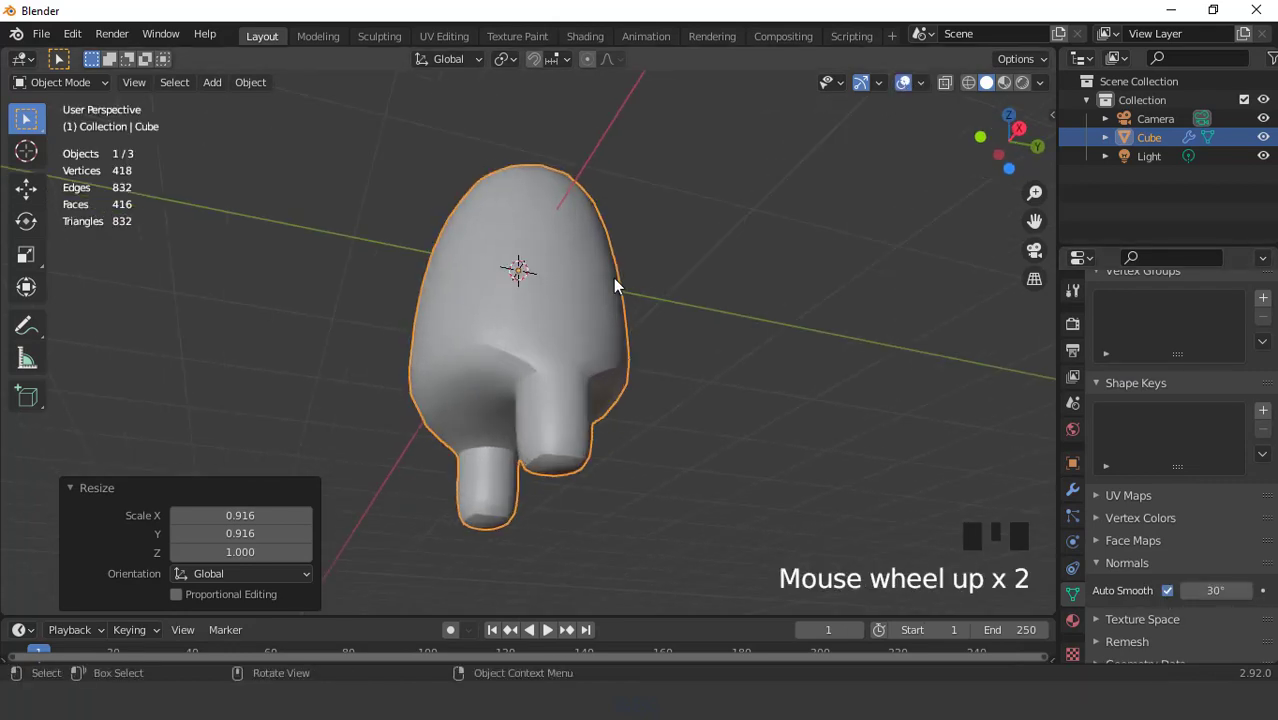
Try a viewport subdivision level of 2 on the body, and set it back to 1
left_click(1072, 489)
scroll(487, 286, "down", 2)
middle_click_drag(487, 286, 847, 397)
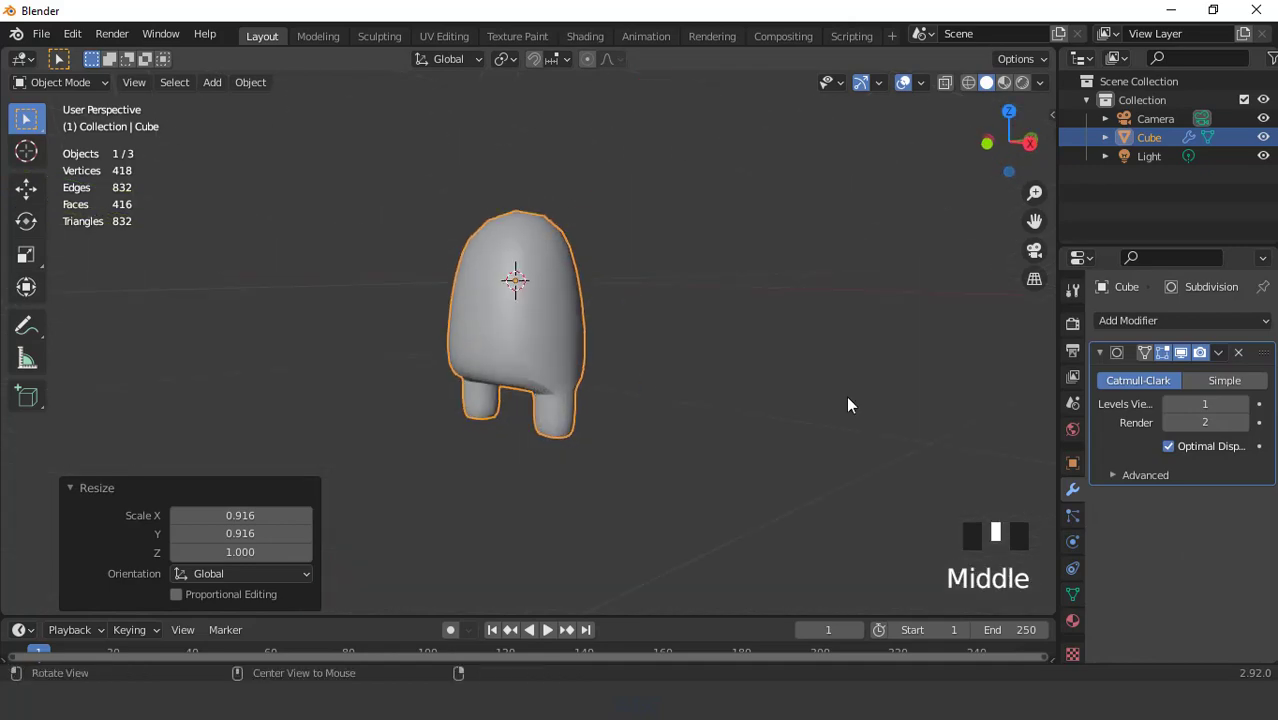
left_click(1241, 404)
middle_click_drag(860, 300, 685, 394)
key("KP_1")
scroll(687, 400, "up", 2)
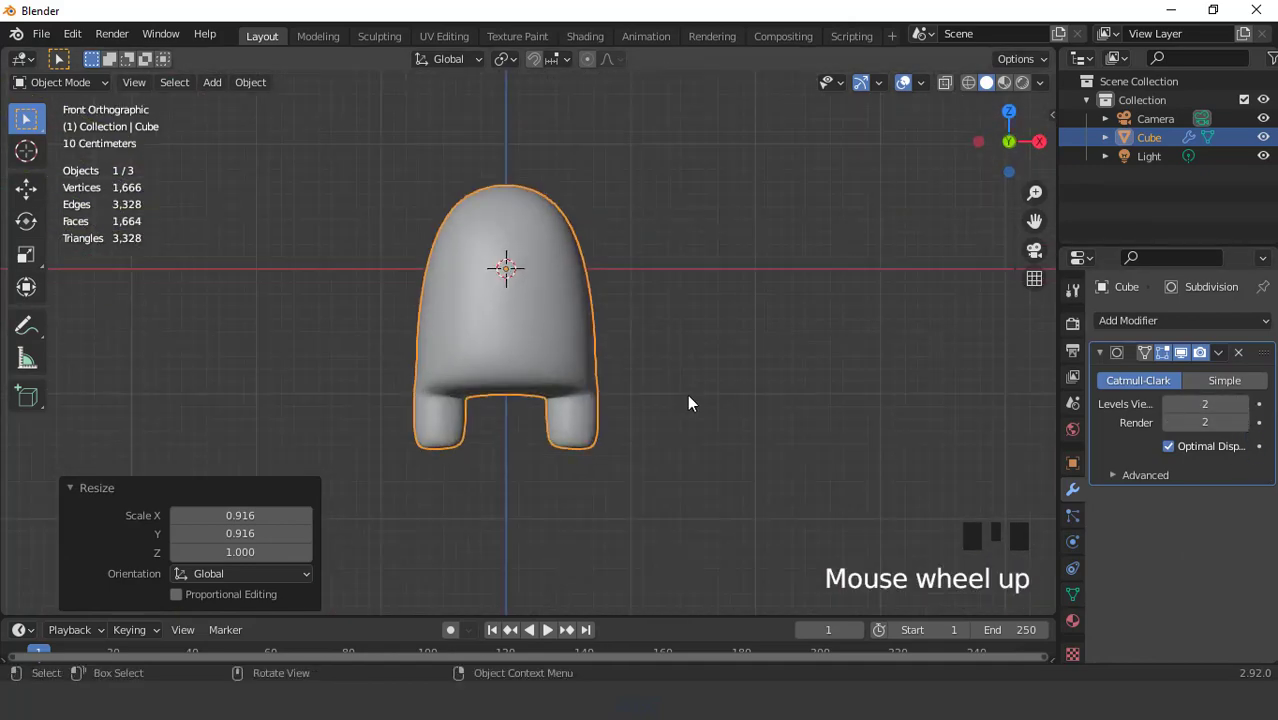
left_click(1168, 402)
scroll(640, 310, "down", 3)
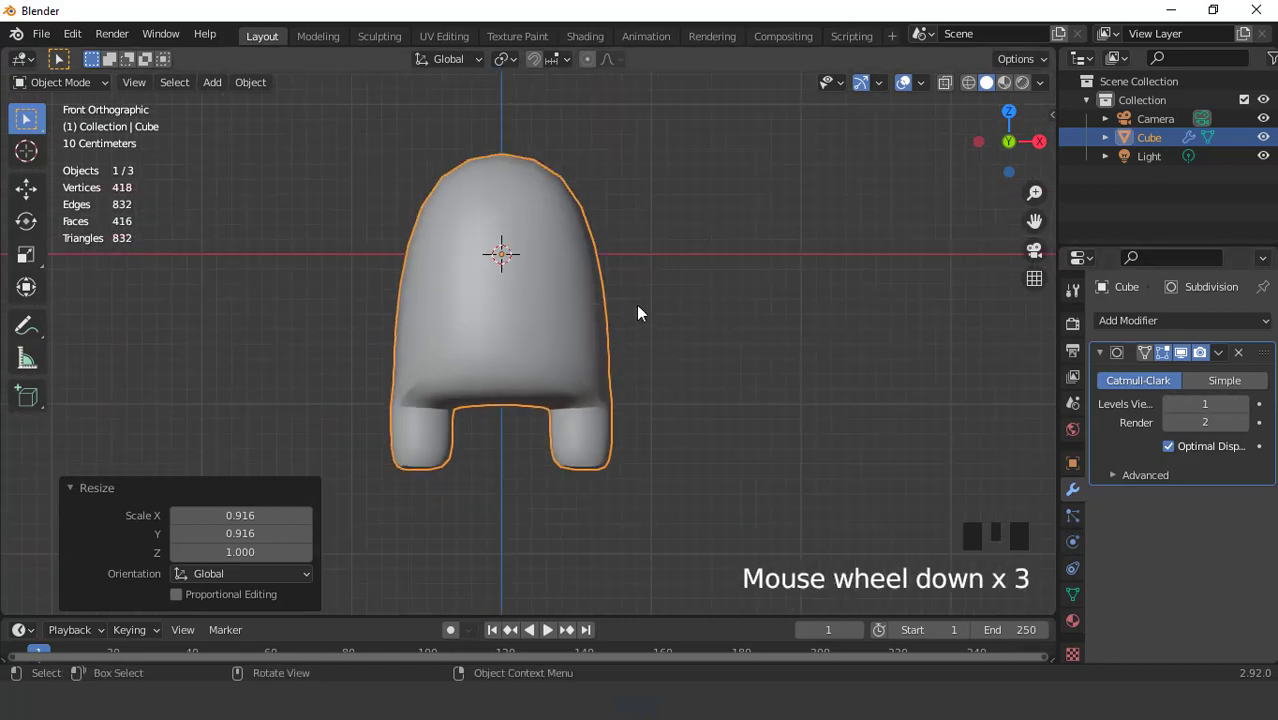
Apply the Subdivision modifier and enter Edit Mode on the body mesh
left_click(1218, 352)
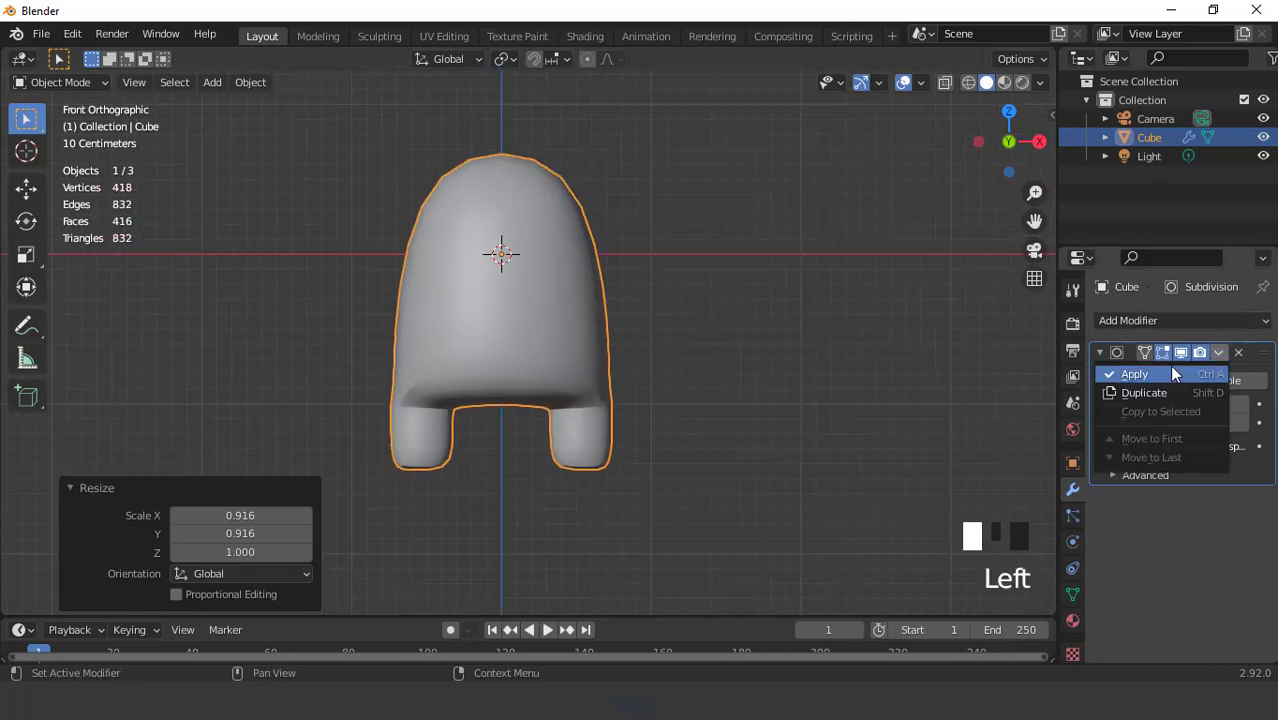
left_click(1162, 367)
key("Tab")
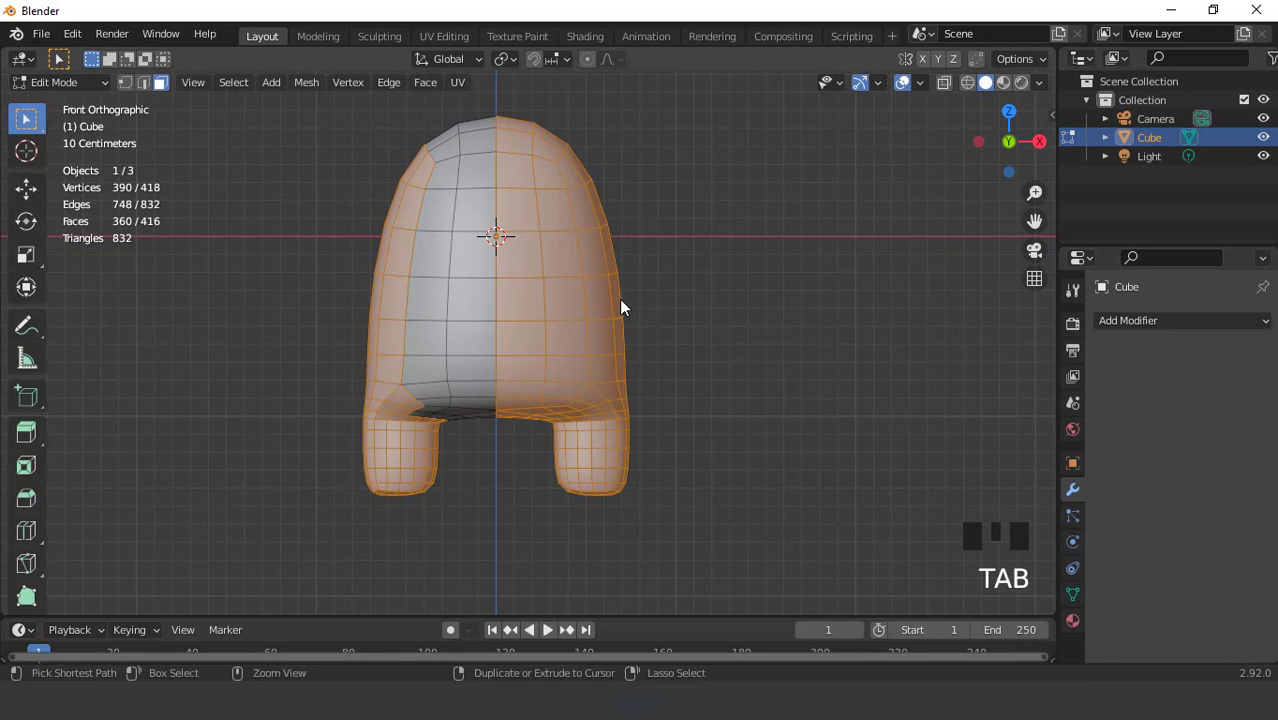
Select a closed 14-edge outline on the body's upper front and round it with LoopTools Relax at 10 iterations
key("ctrl+KP_8")
key("ctrl+KP_8")
key("ctrl+KP_8")
key("ctrl+KP_8")
scroll(620, 299, "up", 3)
key("2")
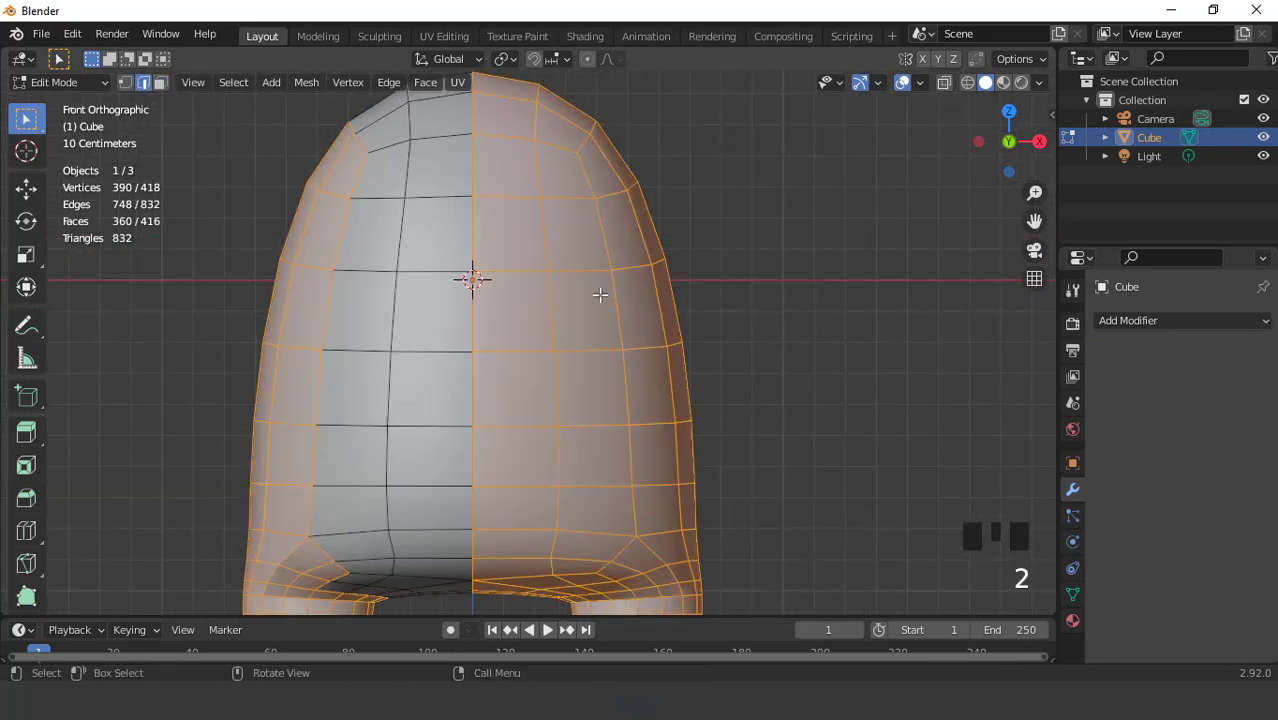
scroll(599, 294, "down", 1)
double_click(492, 172)
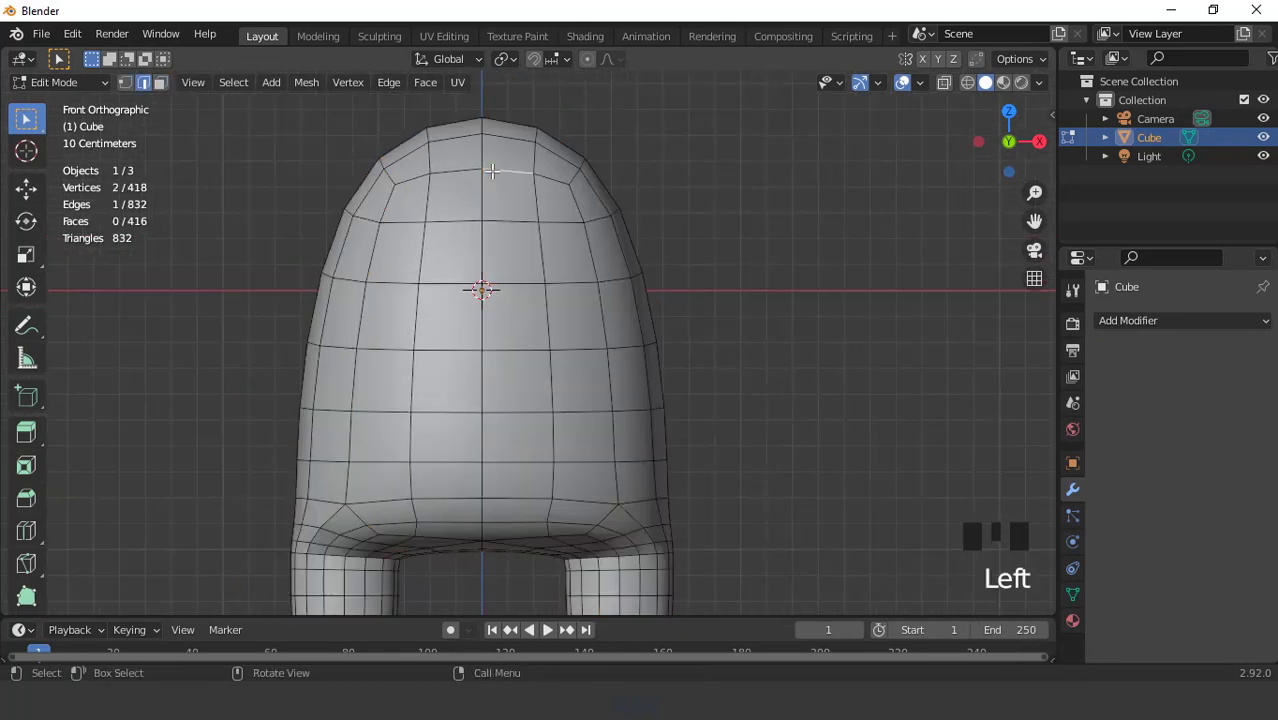
left_click(575, 208, "shift")
left_click(588, 254, "shift")
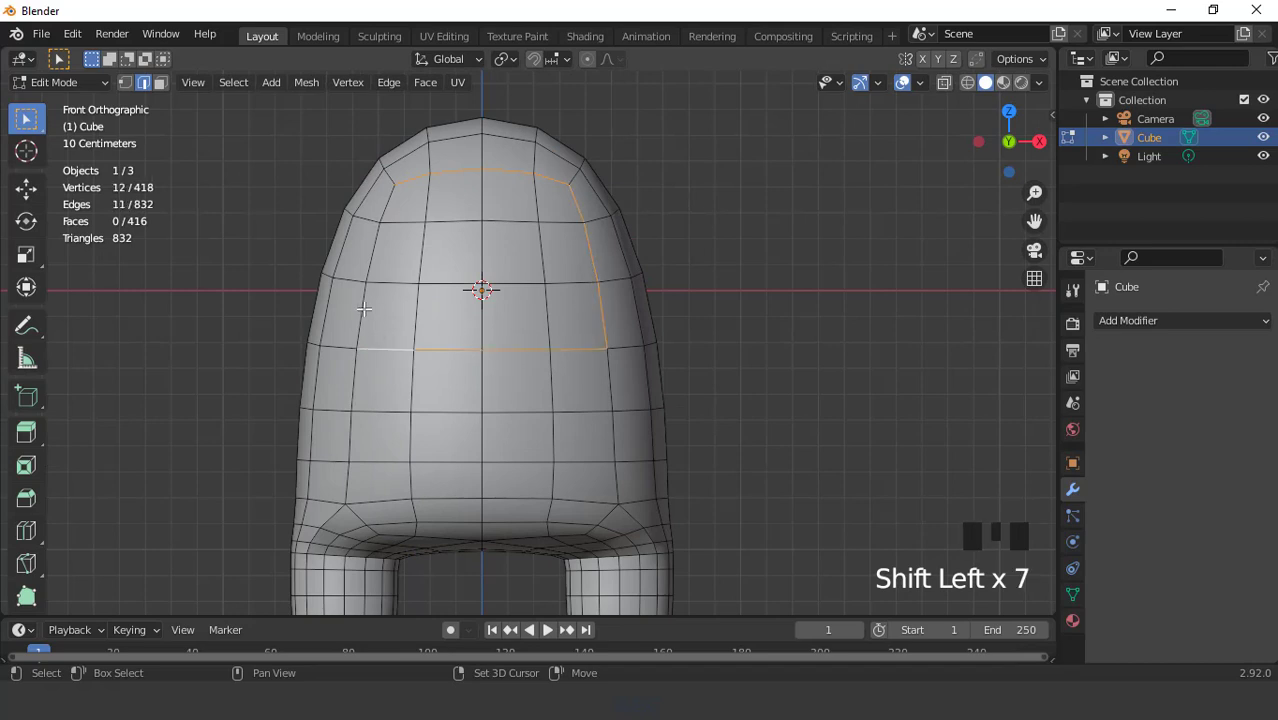
left_click(386, 211, "shift")
scroll(531, 253, "down", 3)
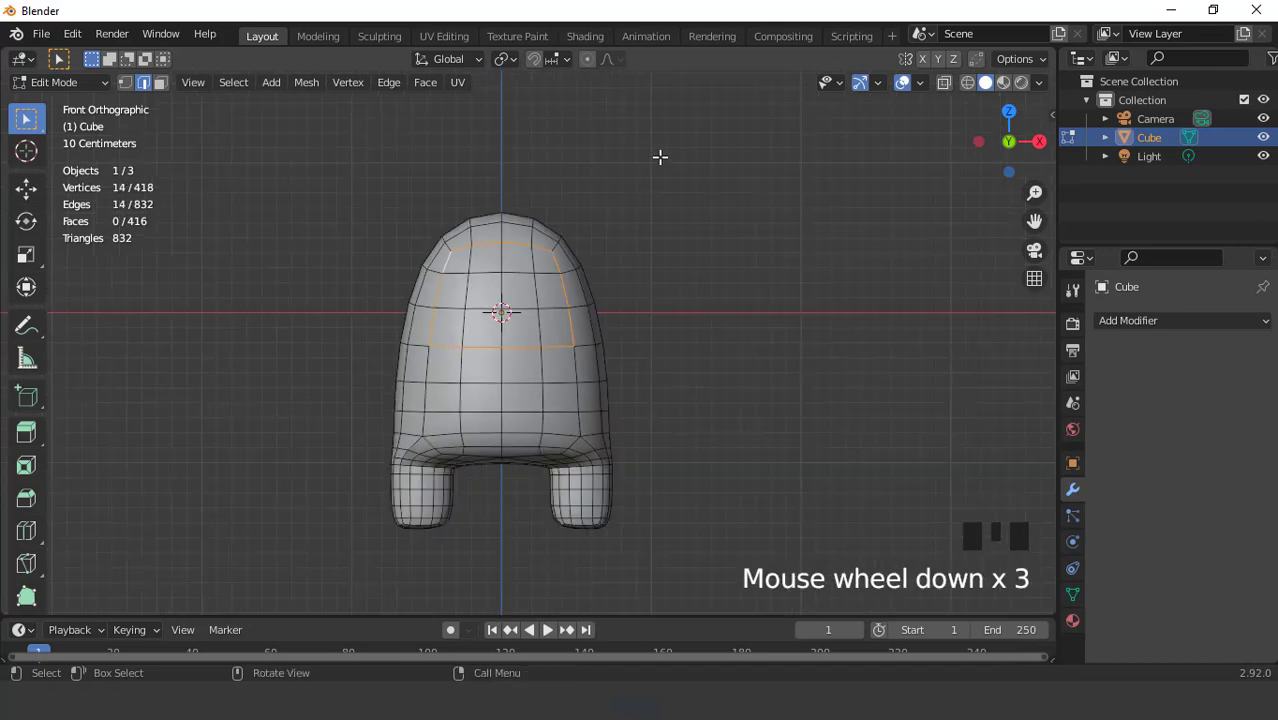
right_click(663, 141)
mouse_move(703, 112)
left_click(757, 217)
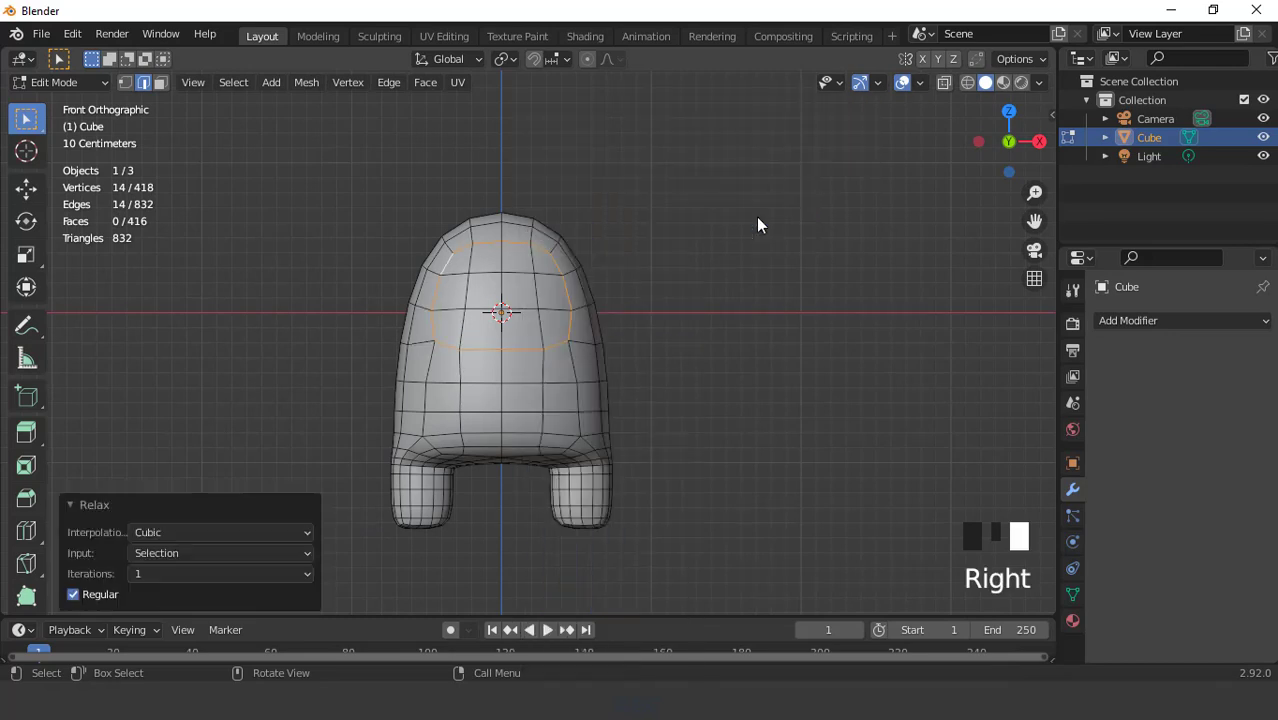
left_click(217, 574)
left_click(187, 485)
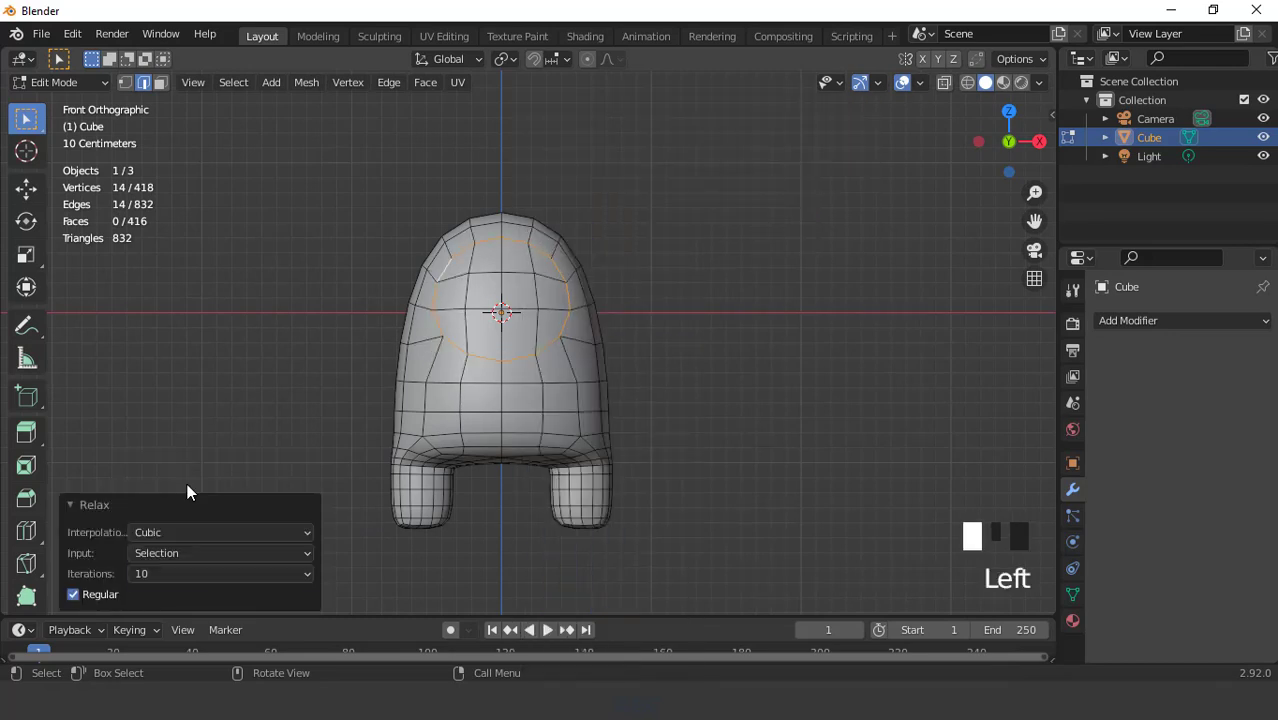
Select the 12 faces inside the rounded outline on the upper front and inset them about 0.04 m
scroll(580, 320, "down", 2)
scroll(490, 290, "up", 2)
key("3")
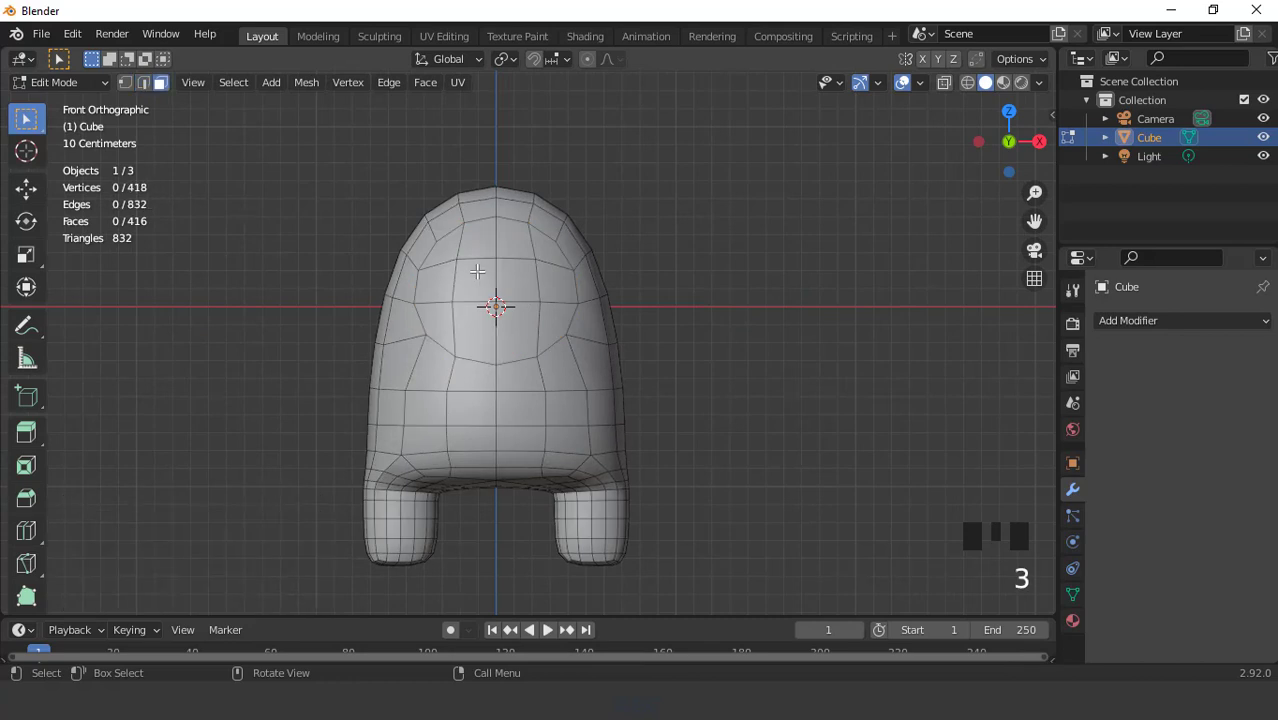
left_click(499, 302)
scroll(479, 285, "up", 2)
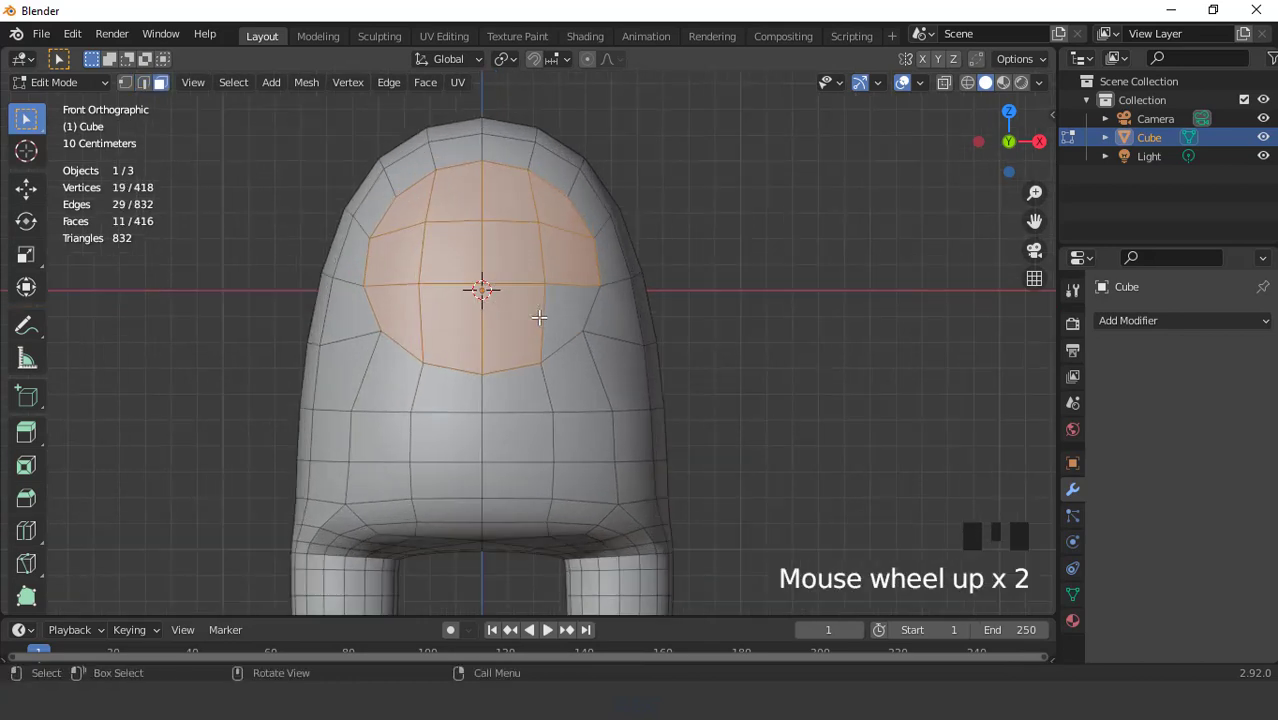
left_click(553, 305, "shift")
scroll(600, 325, "up", 2)
key("i")
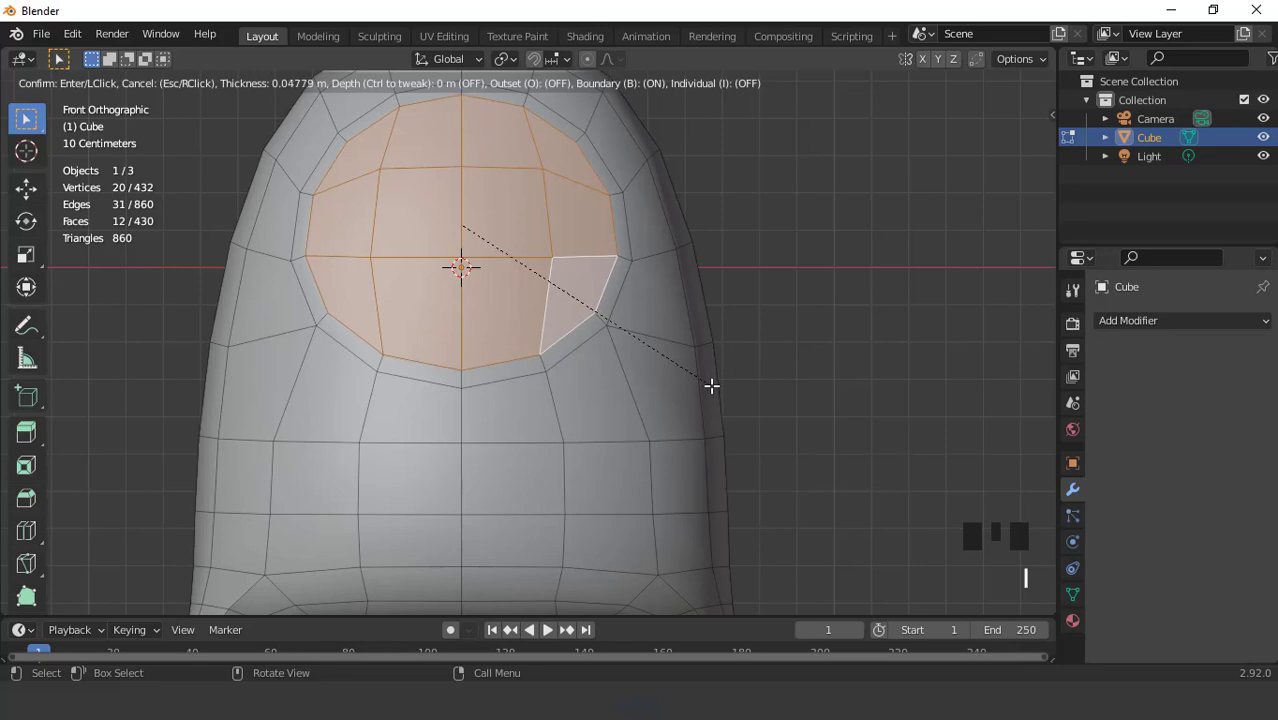
left_click(714, 387)
Extrude the selected visor faces inward about 0.03 m and again about 0.09 m, and delete the 12 inner faces
key("e")
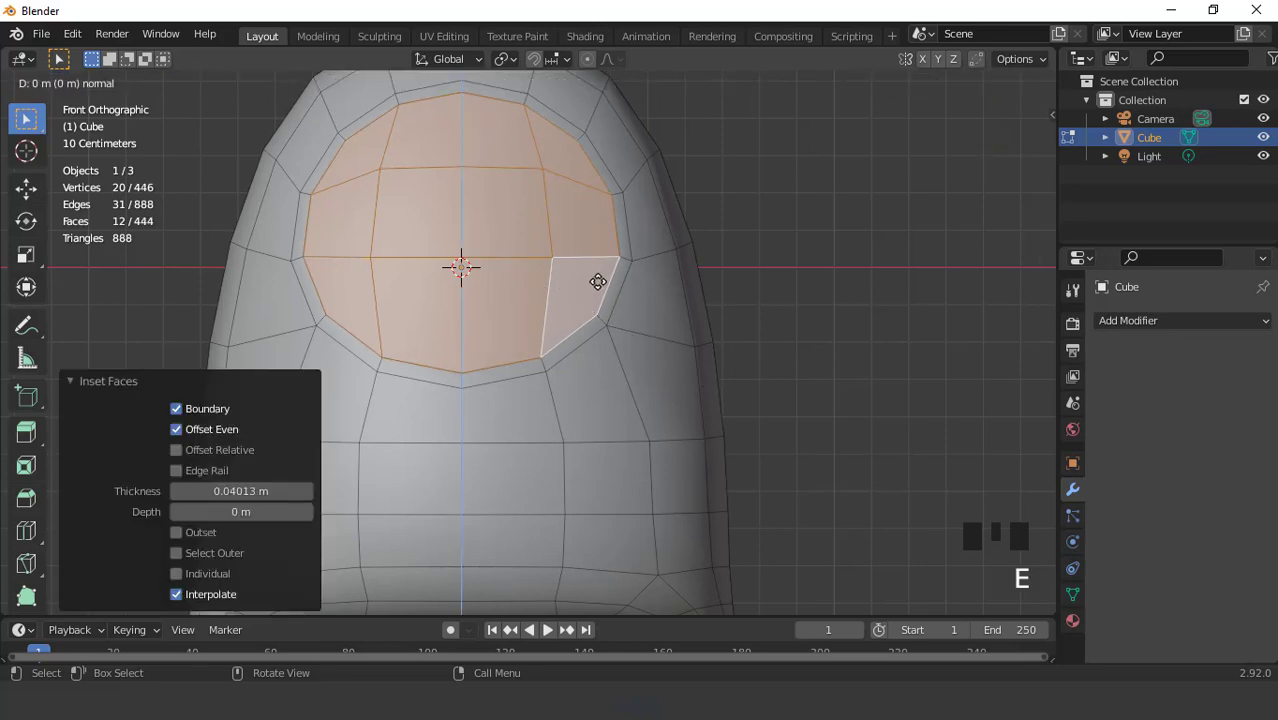
left_click(597, 286)
key("e")
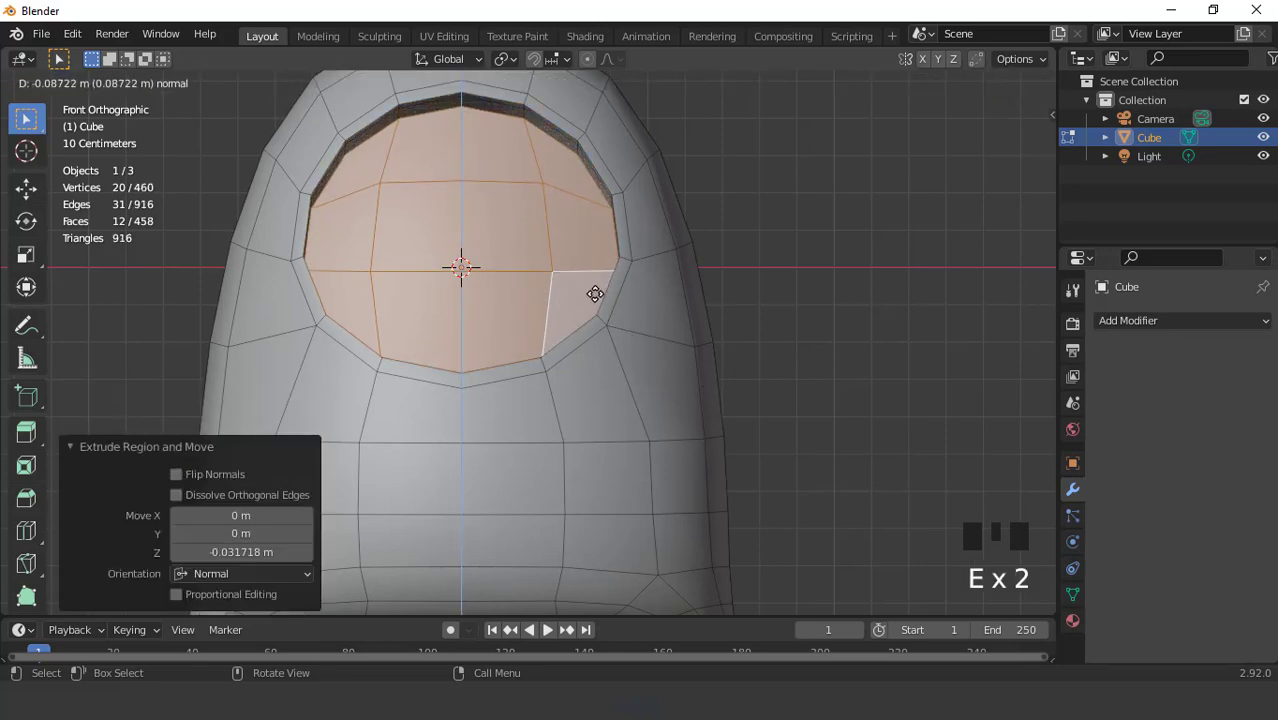
left_click(596, 290)
scroll(593, 287, "down", 2)
key("x")
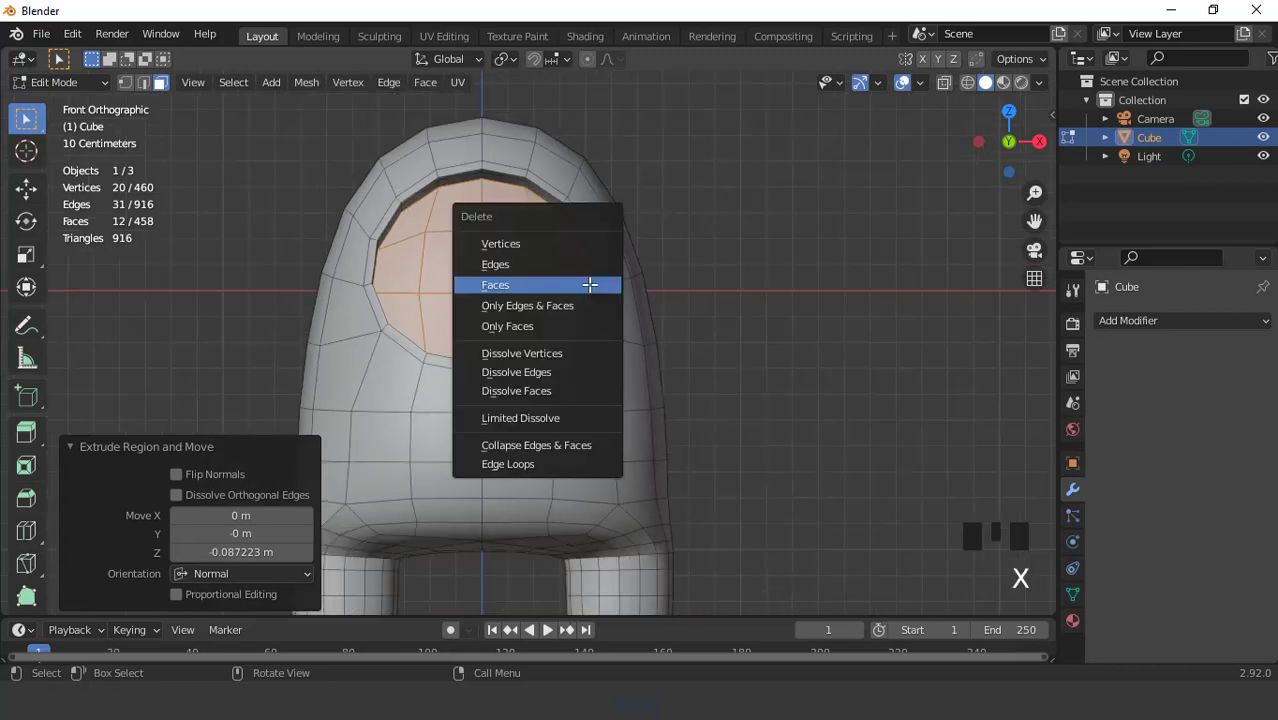
left_click(525, 285)
Select a block of 16 faces, four by four, in the middle of the body's back
scroll(528, 280, "down", 3)
key("ctrl+KP_1")
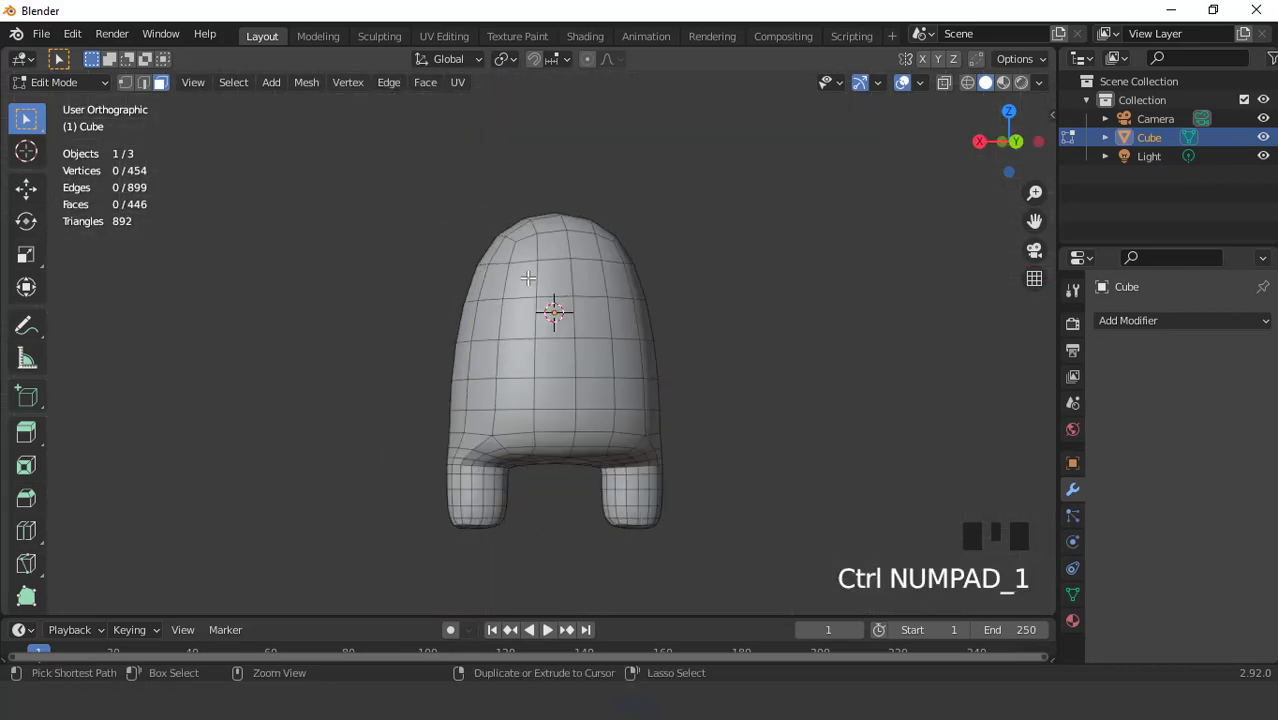
scroll(634, 303, "up", 2)
key("3")
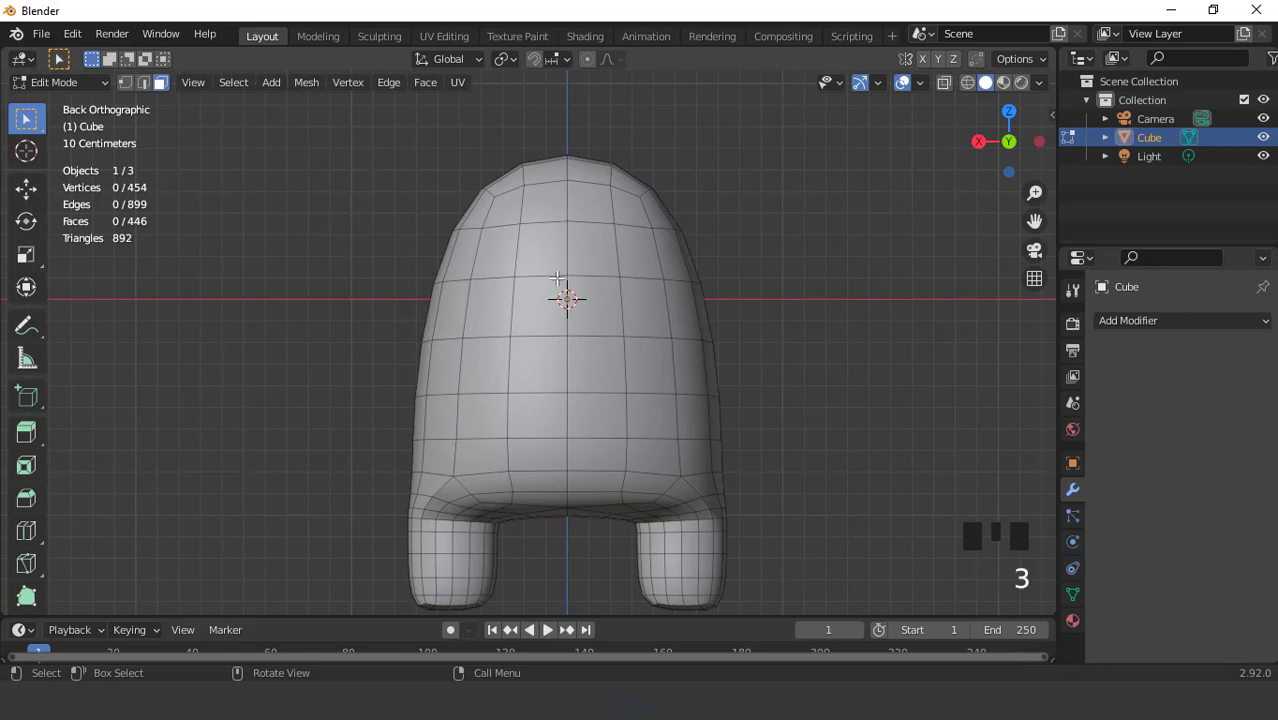
left_click_drag(494, 240, 556, 310)
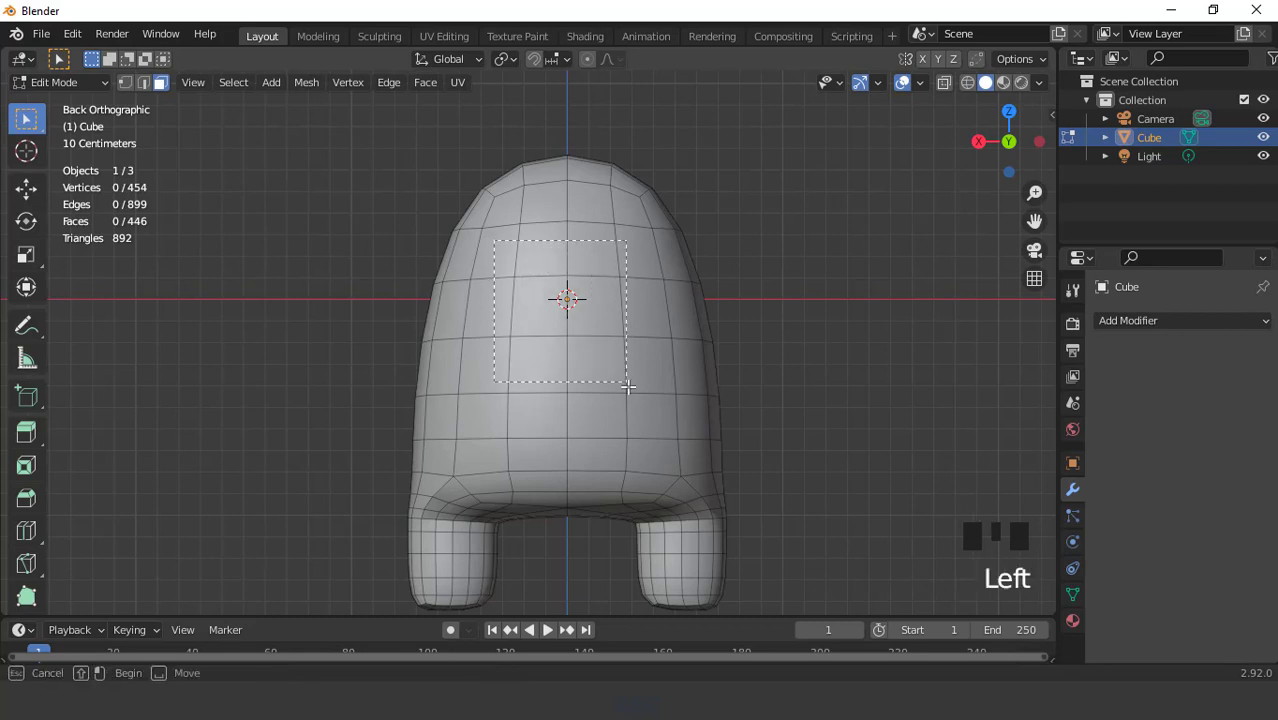
left_click_drag(627, 385, 640, 418)
scroll(616, 382, "down", 3)
middle_click_drag(616, 382, 592, 349)
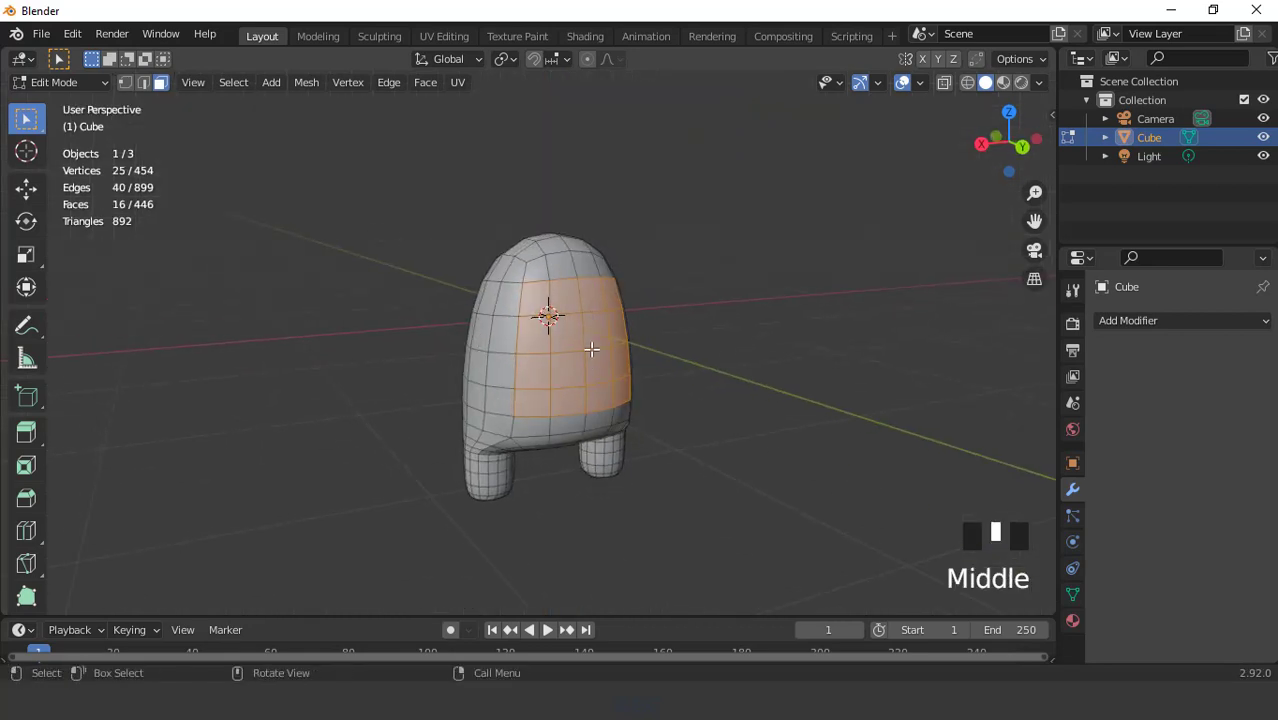
Extrude the selected back faces about 0.2 m outward along Y and flatten them by scaling Y to 0
key("KP_3")
scroll(695, 328, "up", 3)
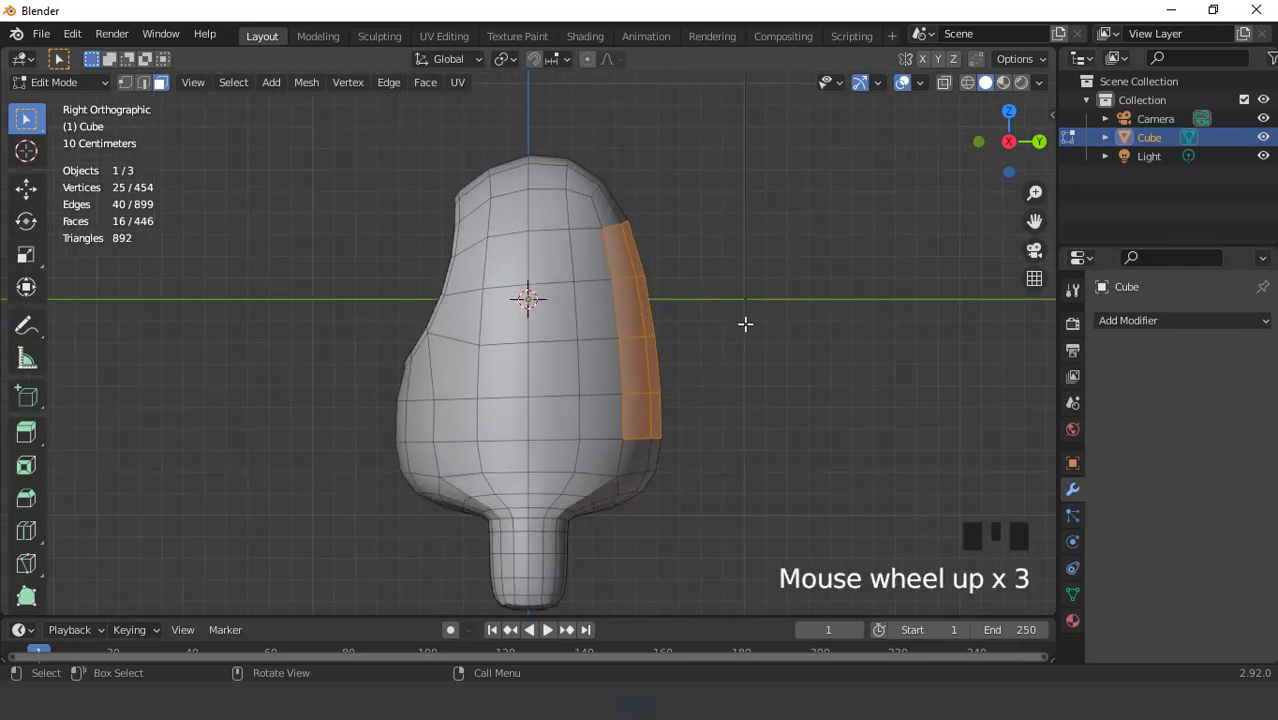
key("e")
right_click(745, 324)
key("g")
key("y")
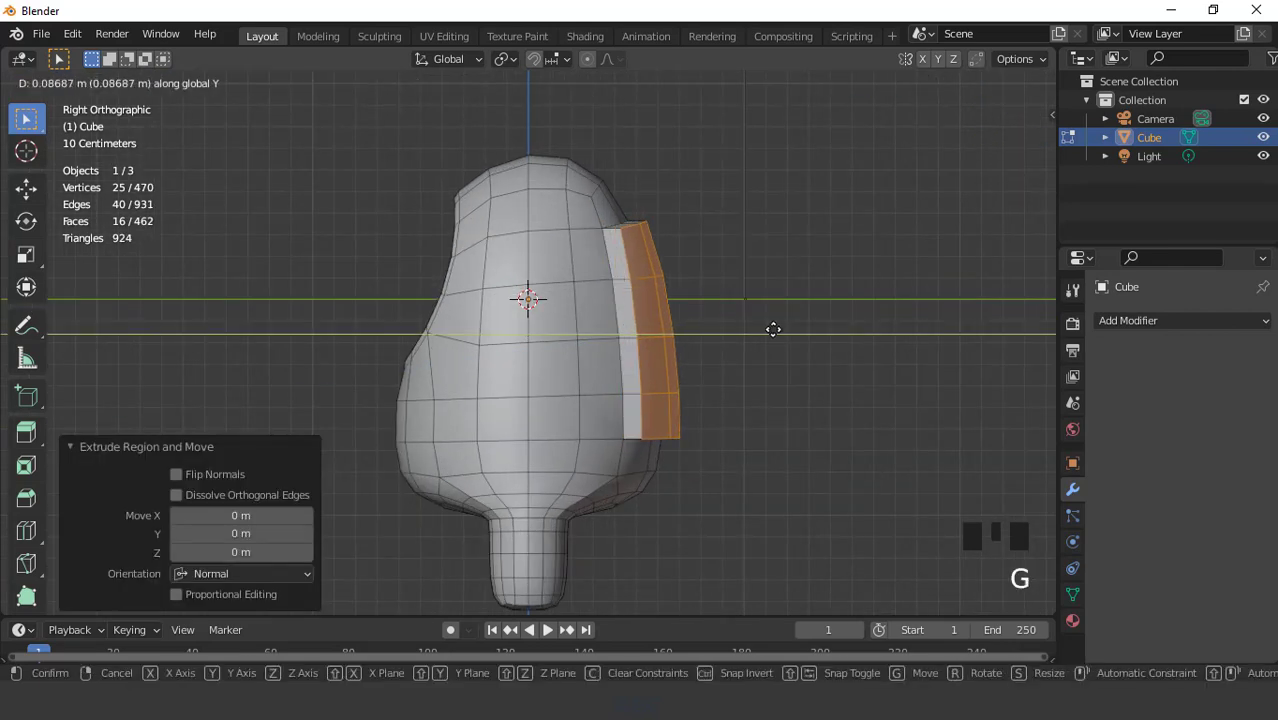
left_click(789, 332)
key("s")
key("y")
key("0")
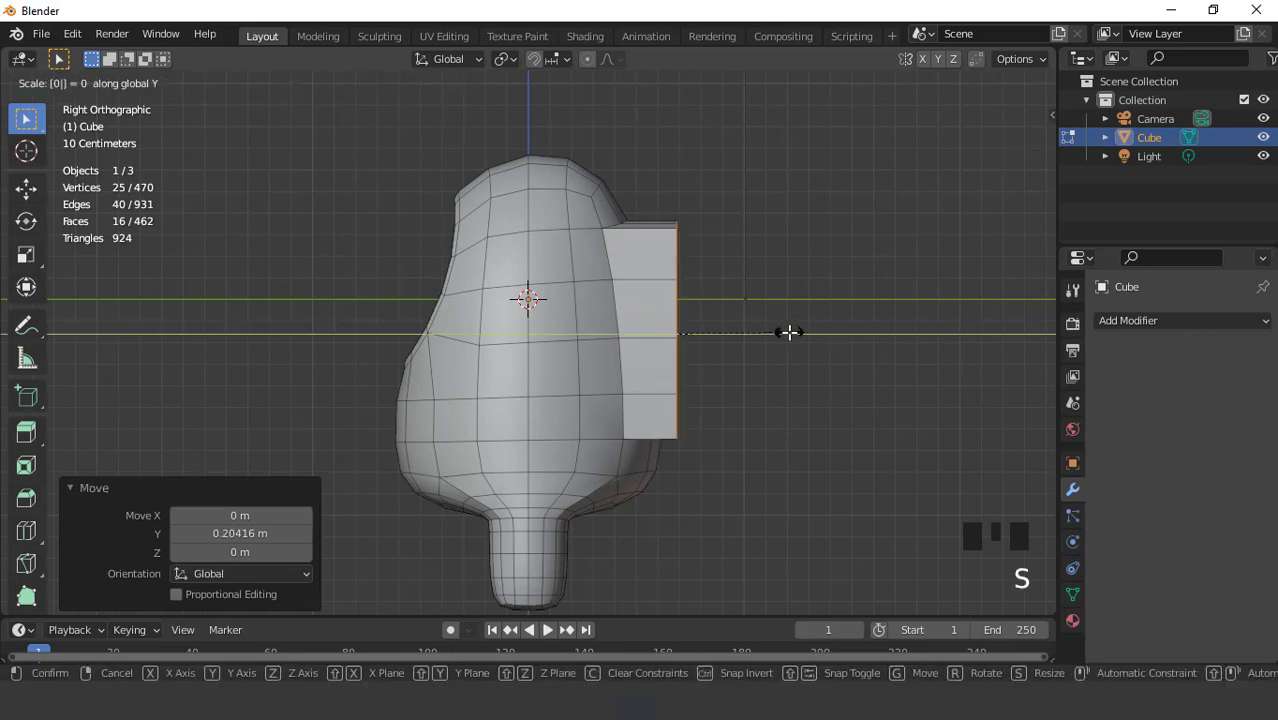
left_click(789, 332)
Move the flattened backpack face about 0.065 m further out from the body along Y
middle_click_drag(789, 332, 710, 254)
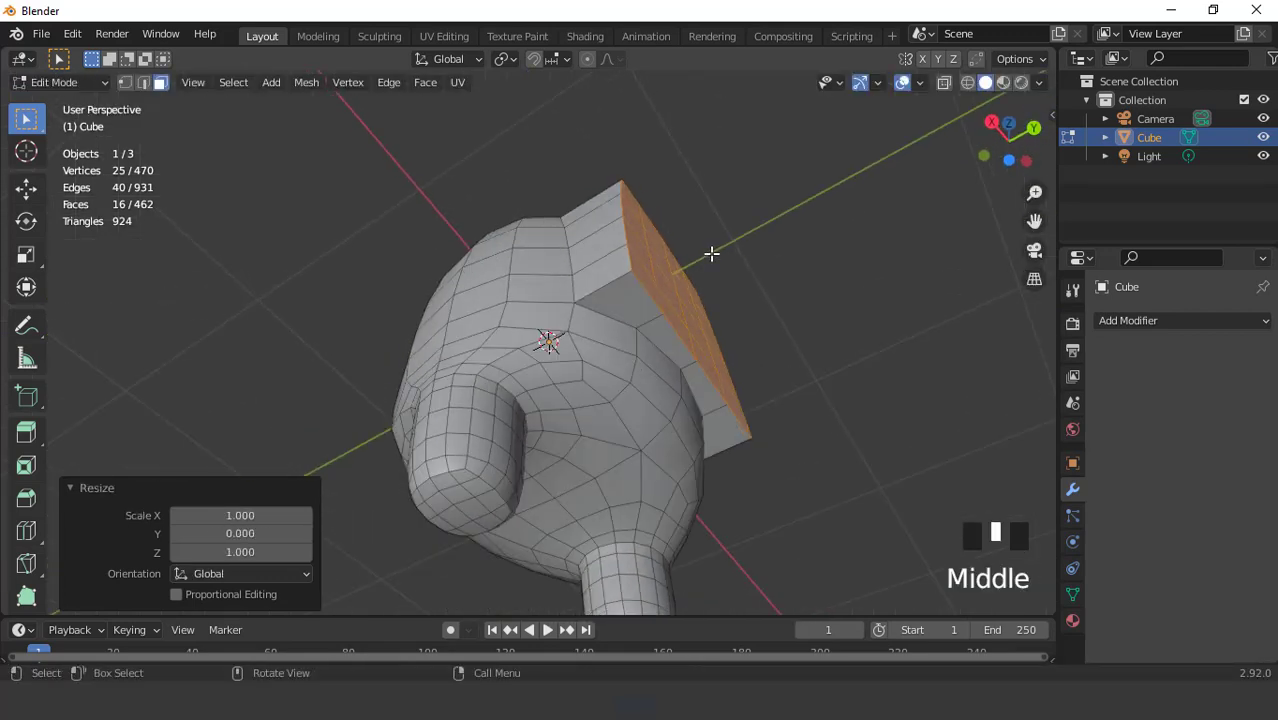
scroll(711, 253, "up", 3)
scroll(711, 254, "down", 4)
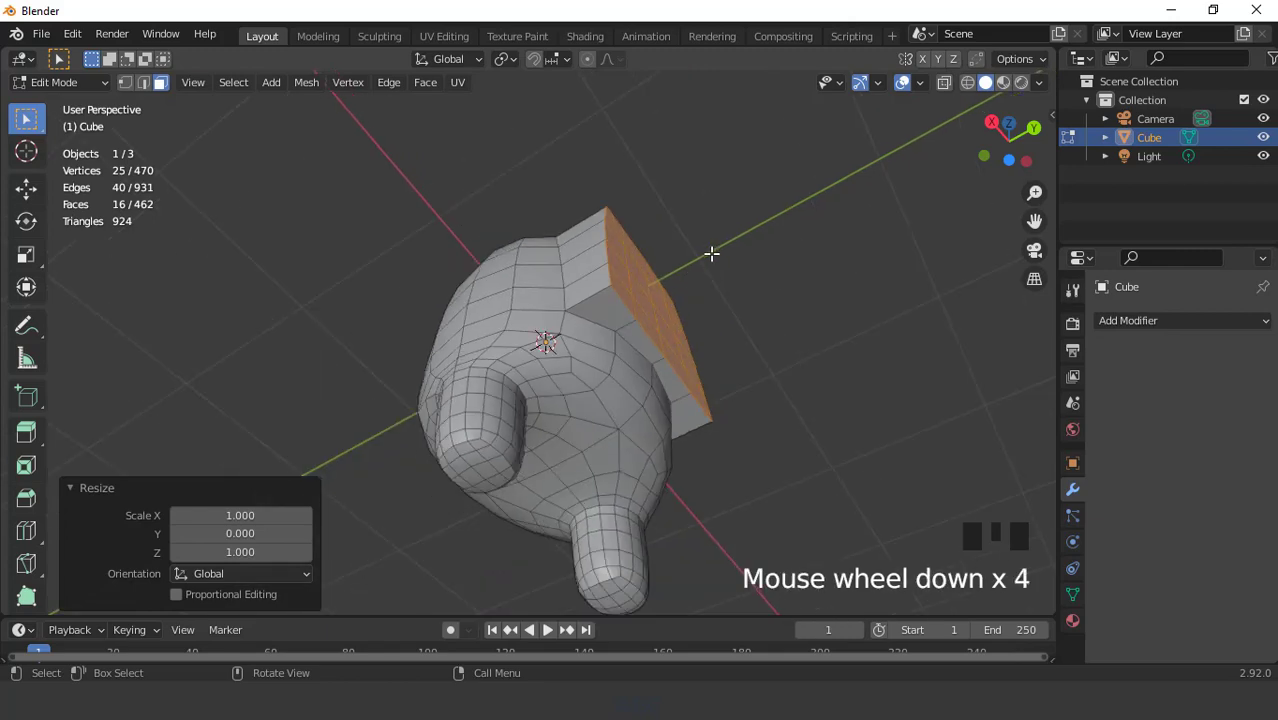
key("KP_1")
key("KP_3")
scroll(740, 283, "up", 2)
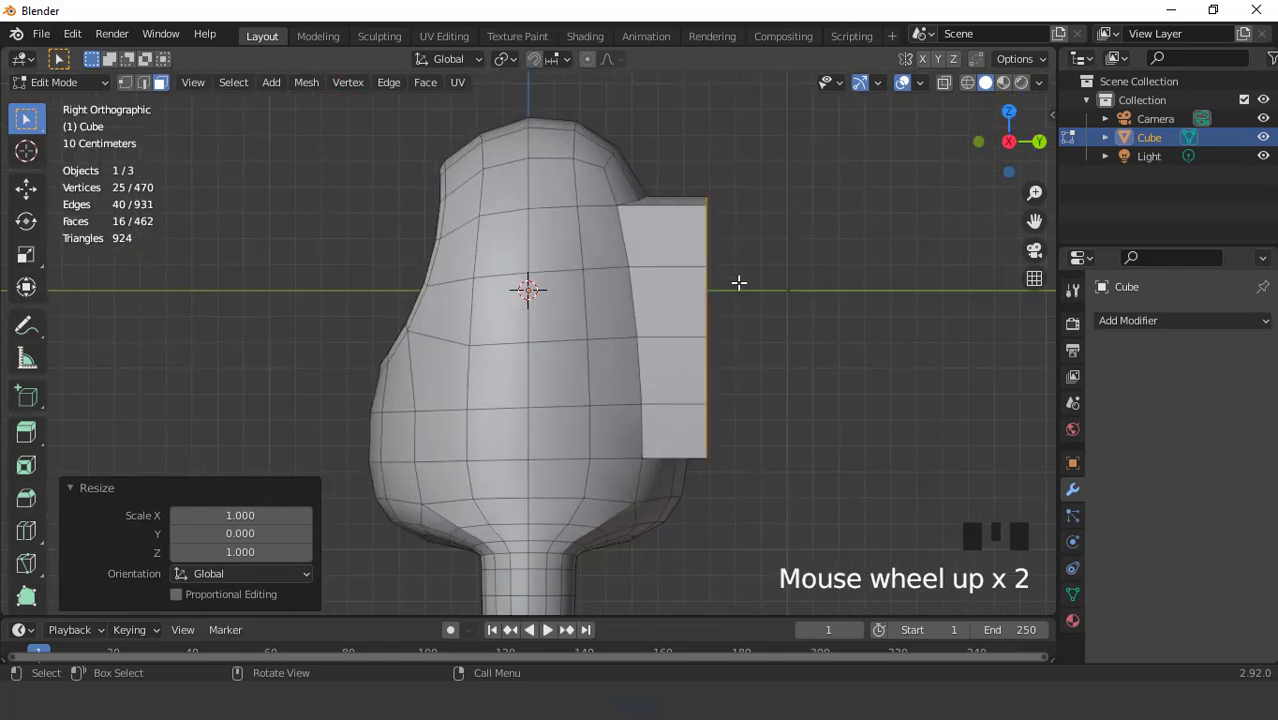
key("g")
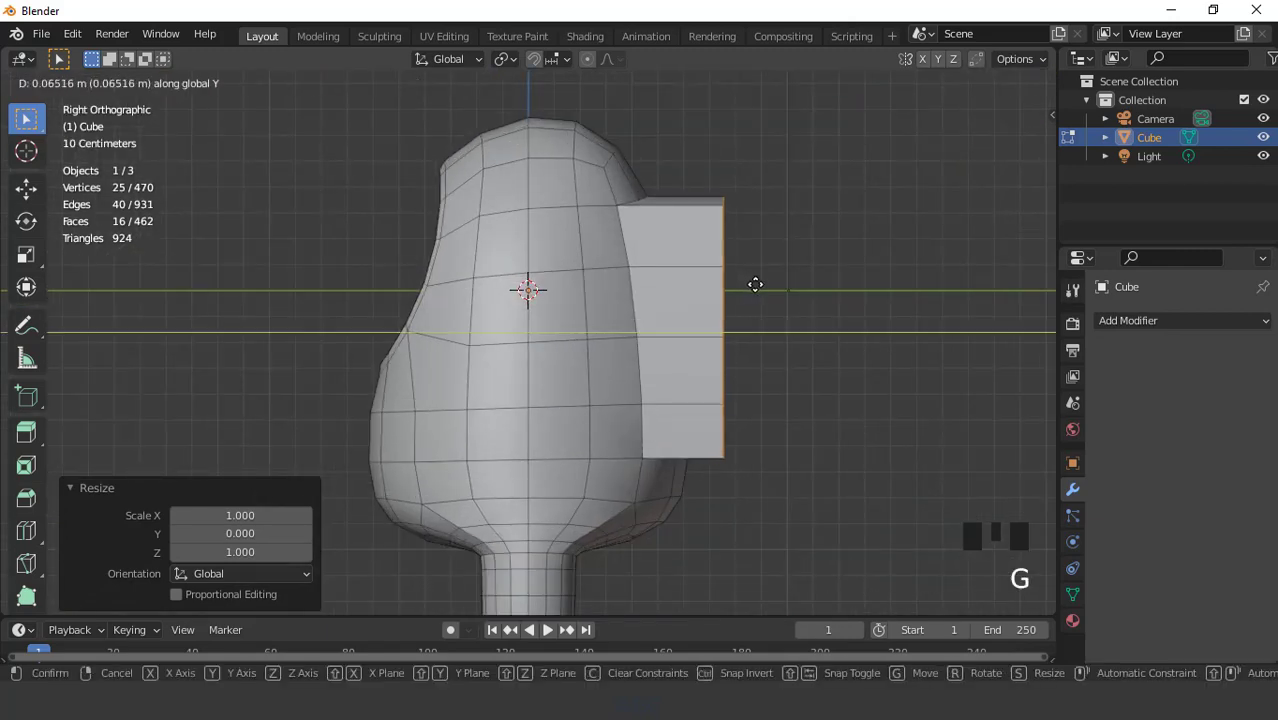
left_click(756, 282)
Add a loop cut around the backpack's sides close to its outer face, with a slide factor of about -0.82
middle_click_drag(756, 282, 633, 313)
scroll(633, 313, "up", 1)
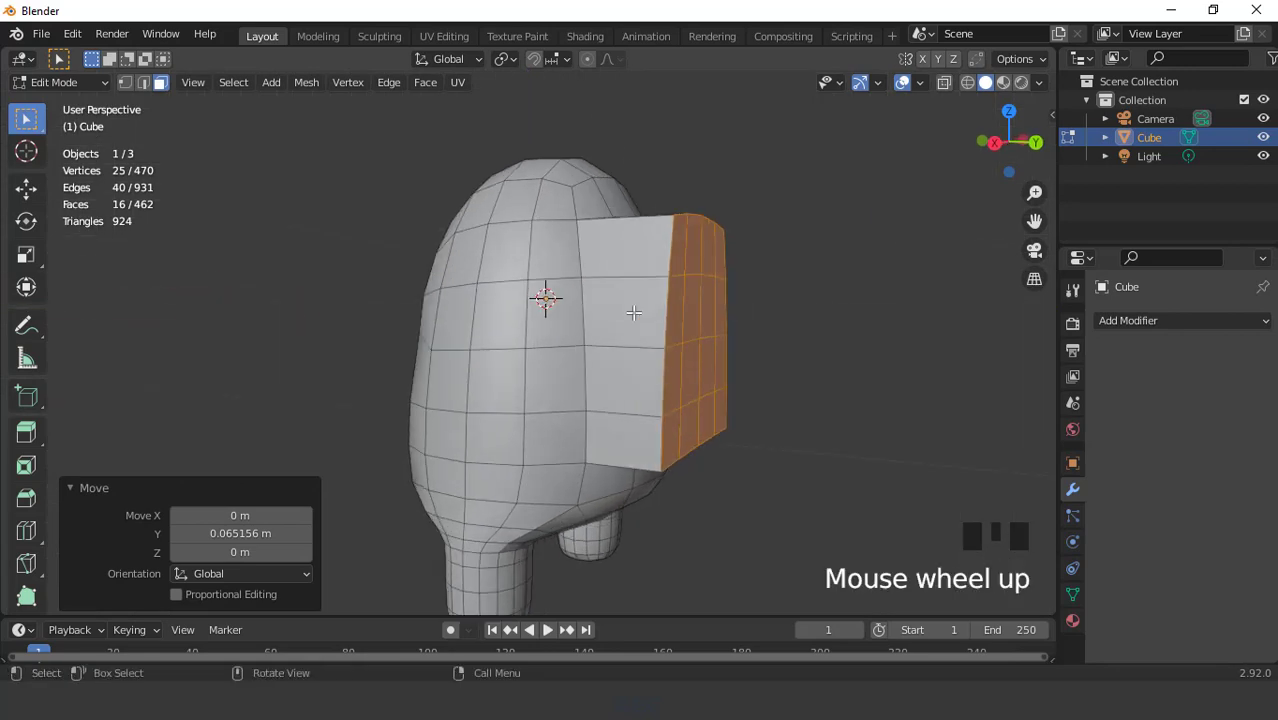
key("ctrl+r")
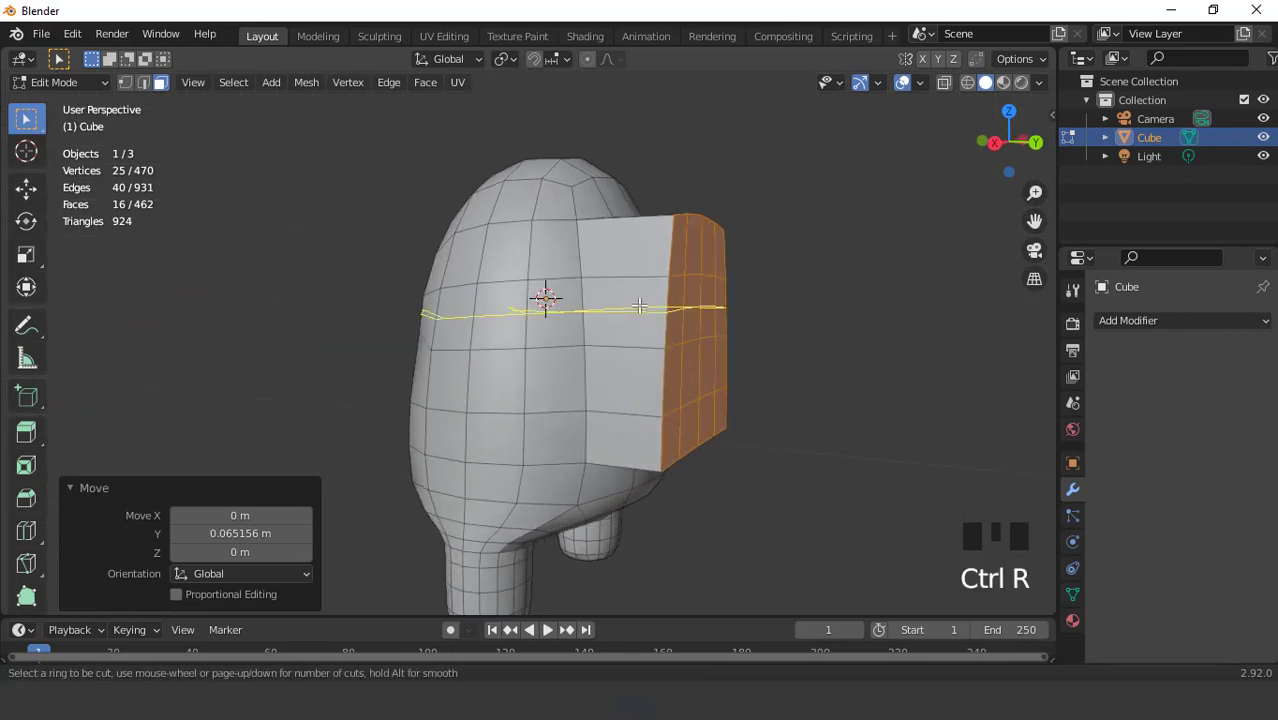
left_click(652, 222)
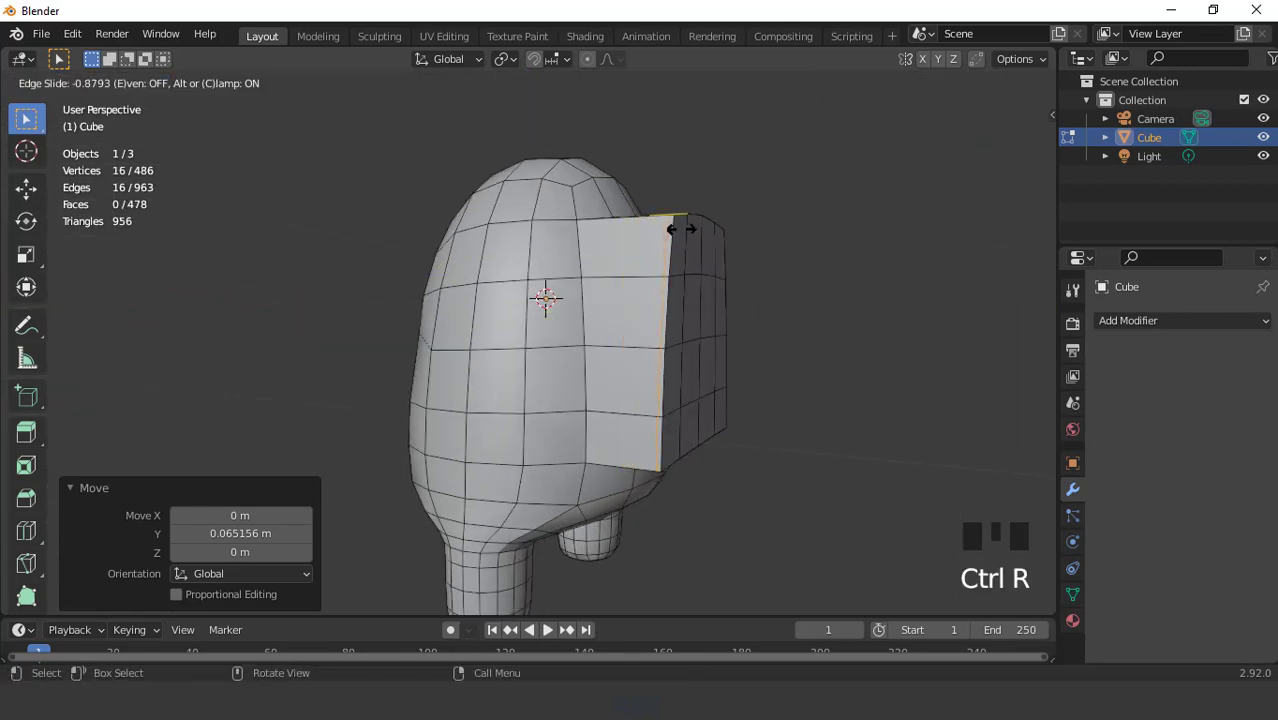
left_click(679, 229)
Add a loop cut around the backpack's sides nearer the body, with a slide factor of about 0.44
key("KP_3")
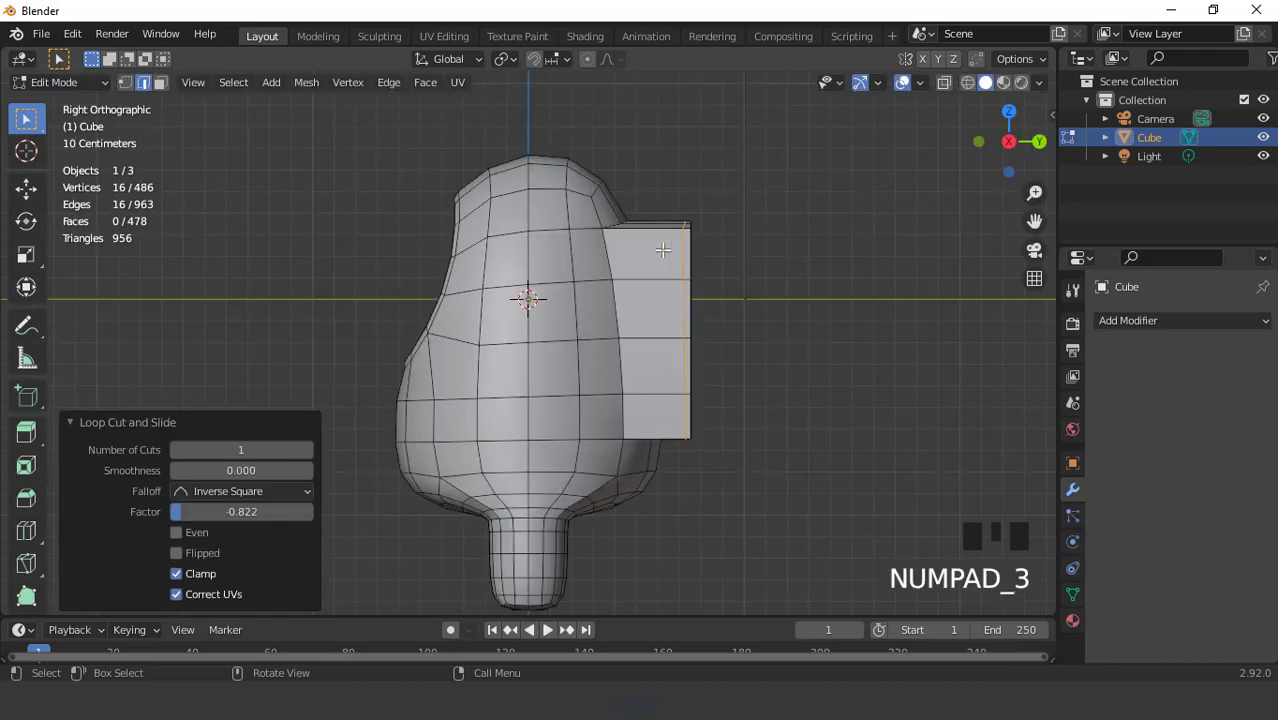
scroll(668, 262, "up", 2)
key("ctrl+r")
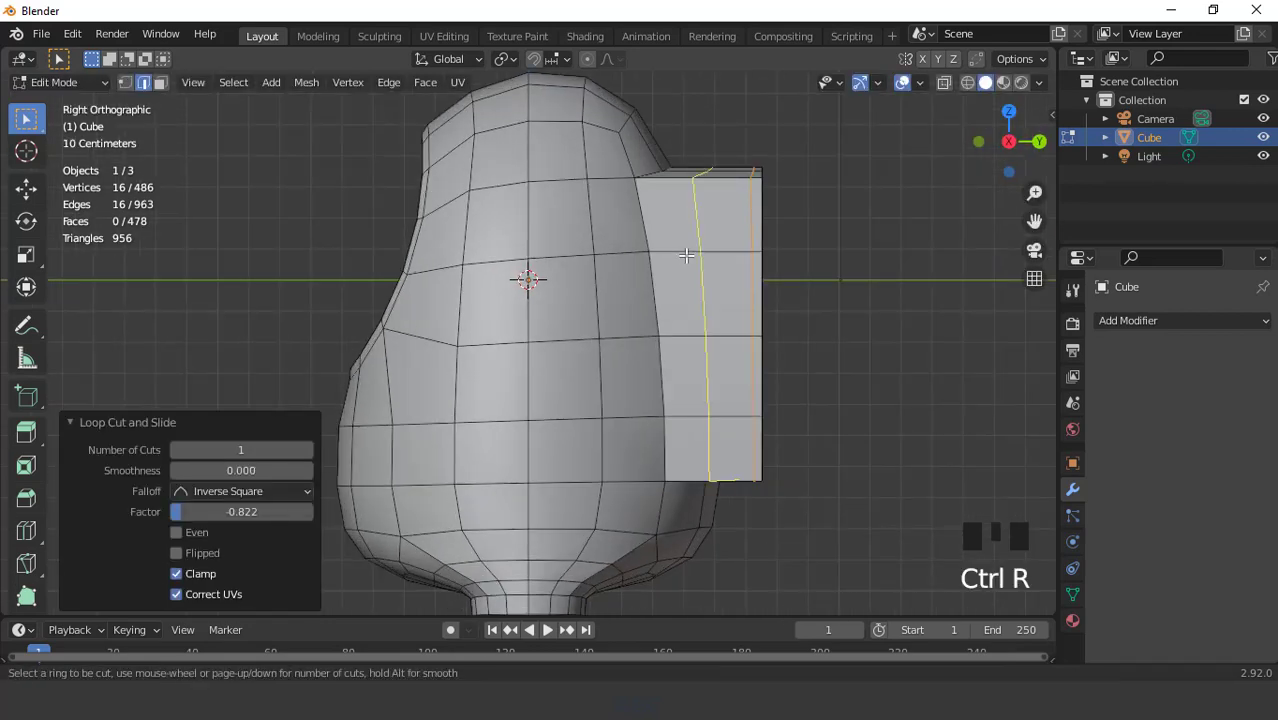
left_click(675, 255)
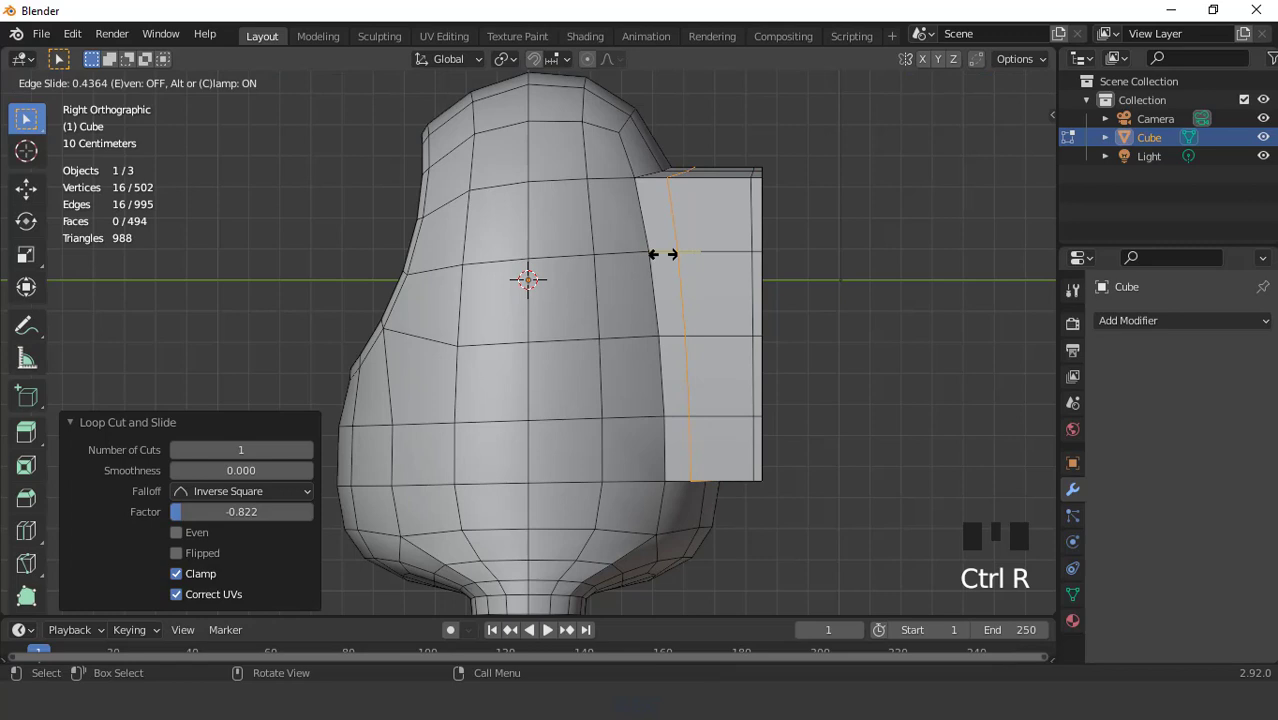
left_click(663, 254)
Add a centred loop cut between the body and the nearest backpack loop, and scale it in slightly
key("ctrl+r")
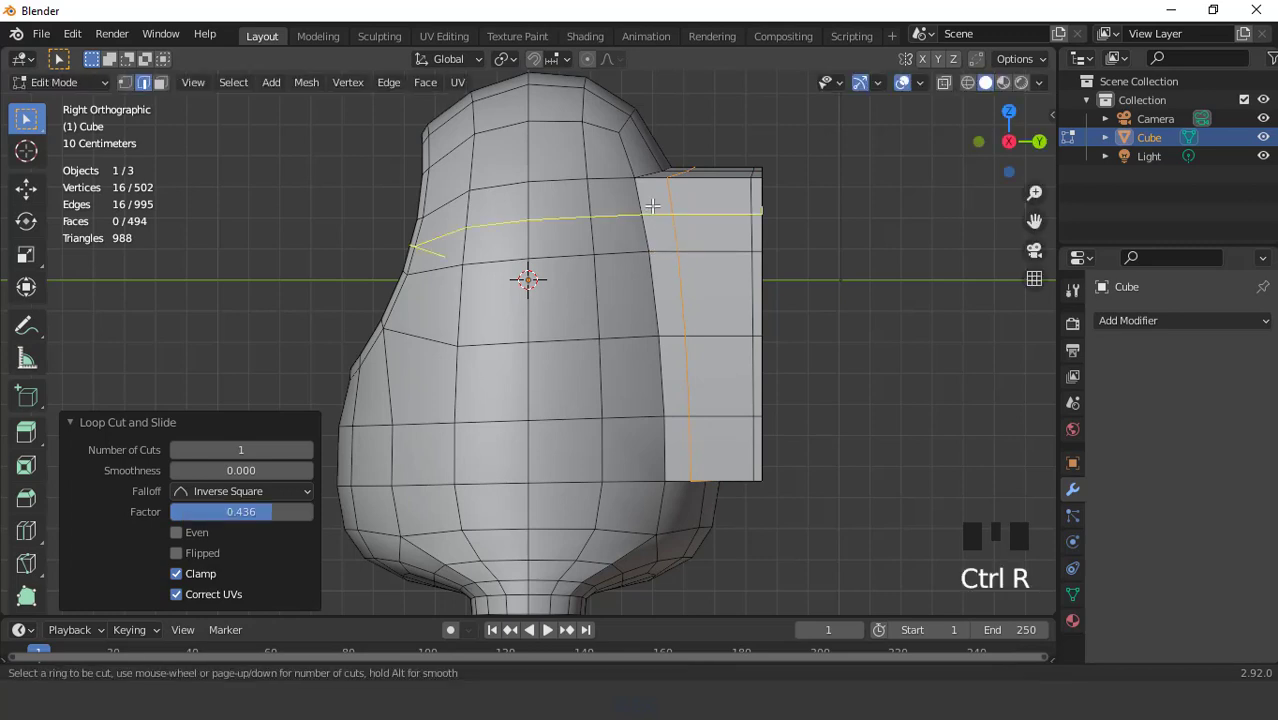
left_click(656, 184)
right_click(656, 178)
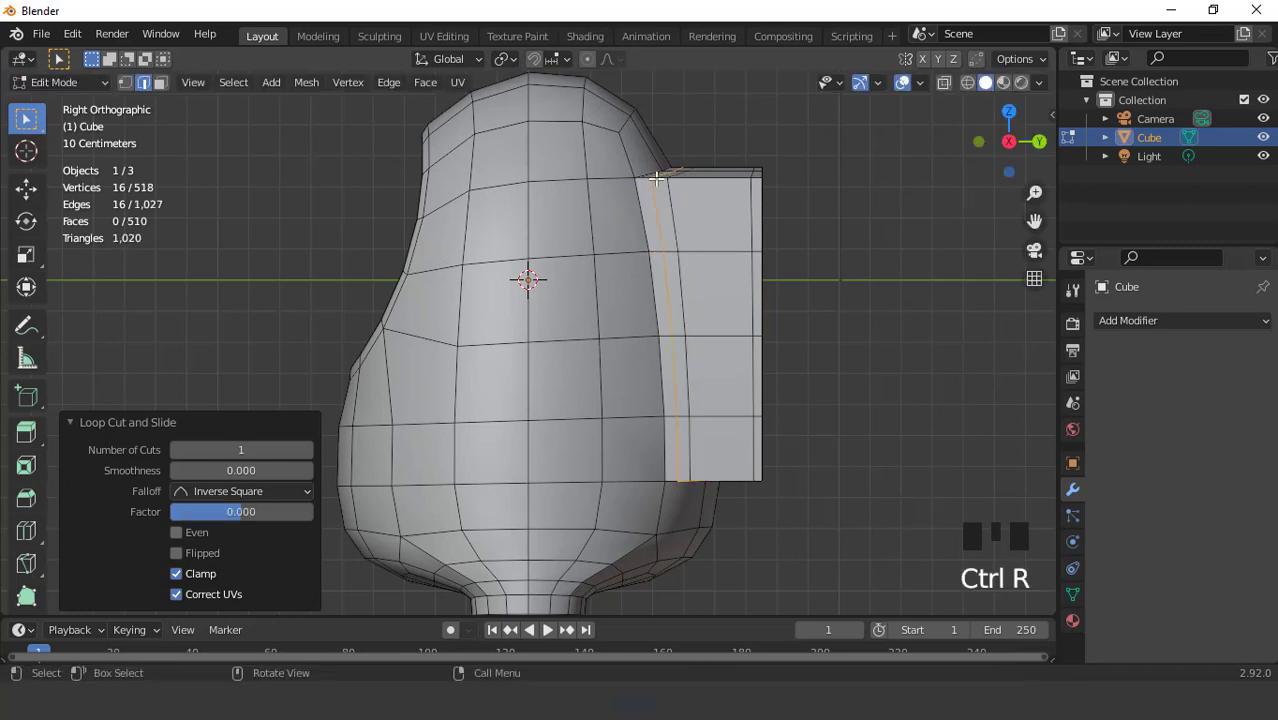
key("s")
left_click(900, 403)
Return to Object Mode and add a Subdivision modifier at level 1 to the body
key("Tab")
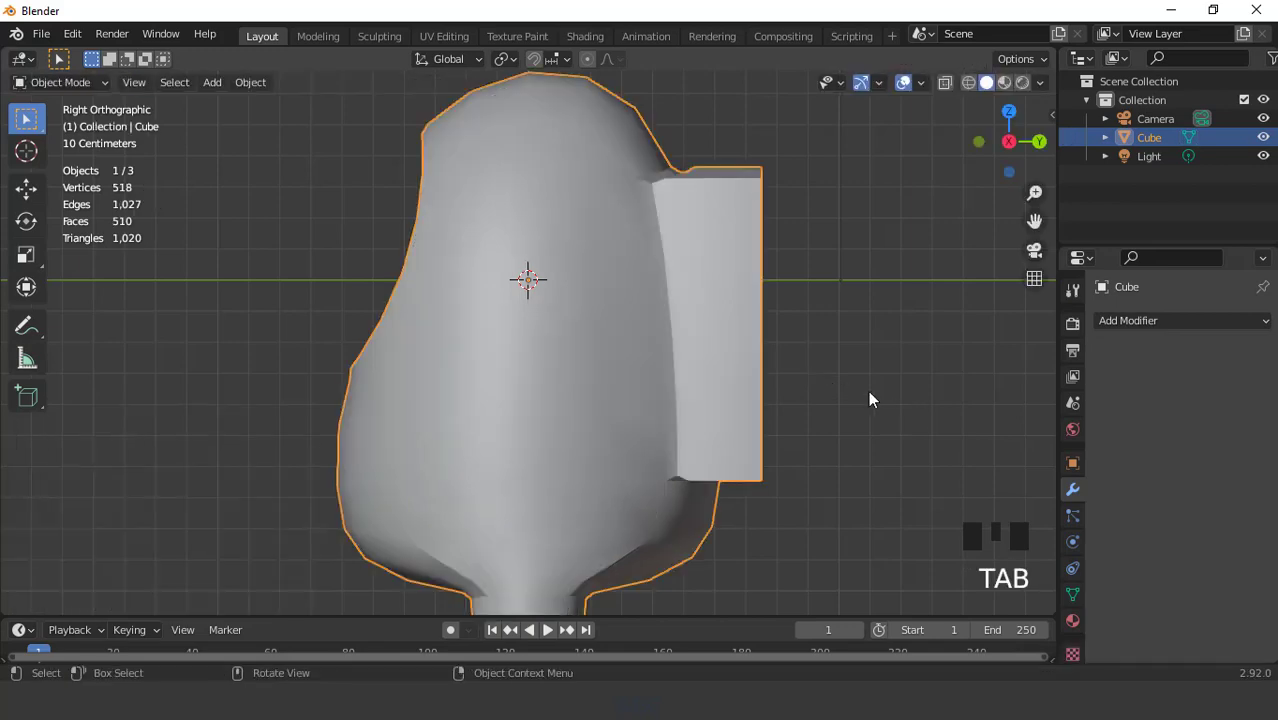
scroll(808, 362, "down", 3)
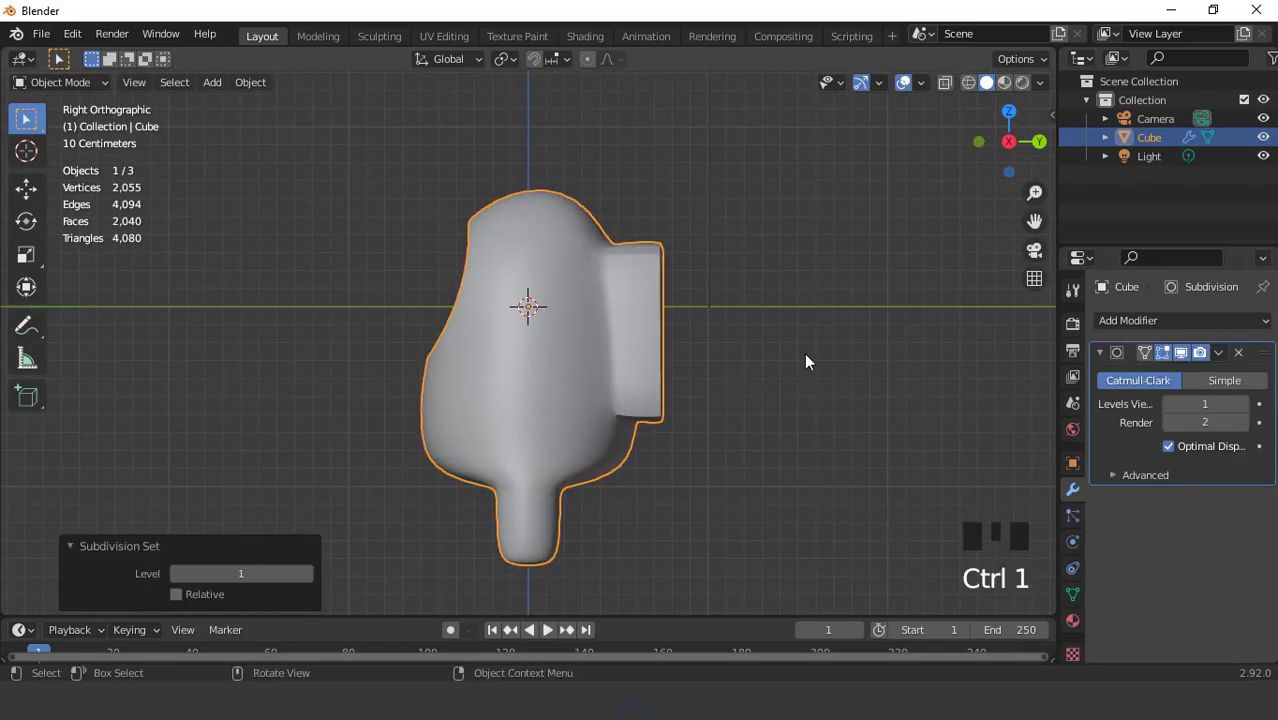
middle_click_drag(804, 353, 688, 400)
scroll(684, 352, "up", 2)
Slide the backpack's outer support loop away from its outer face by a factor of about 0.24
key("Tab")
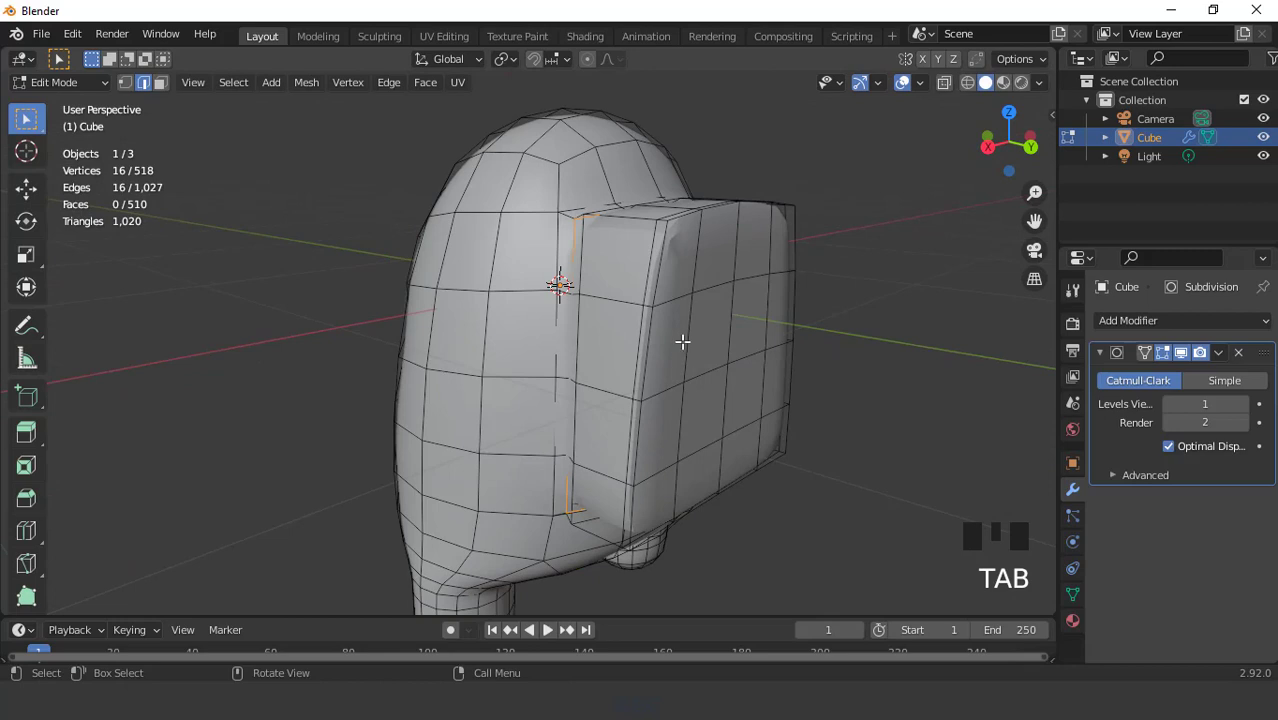
triple_click(650, 253)
key("g")
key("g")
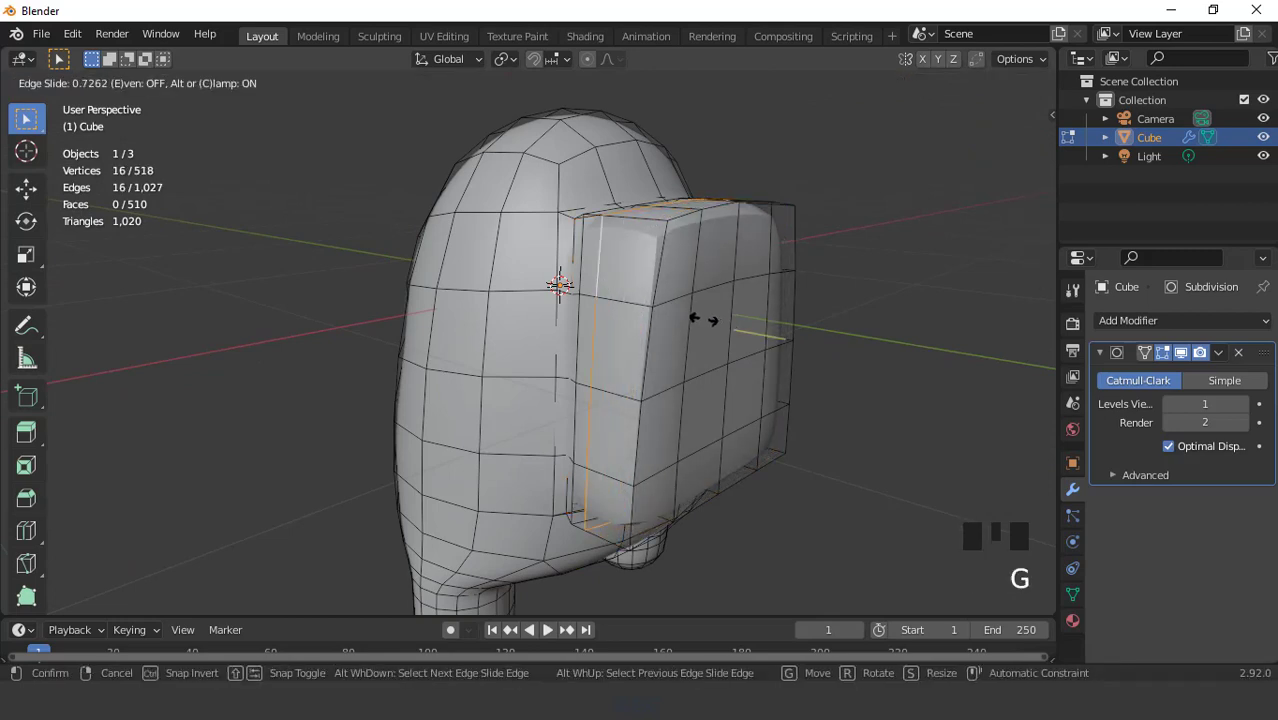
left_click(718, 323)
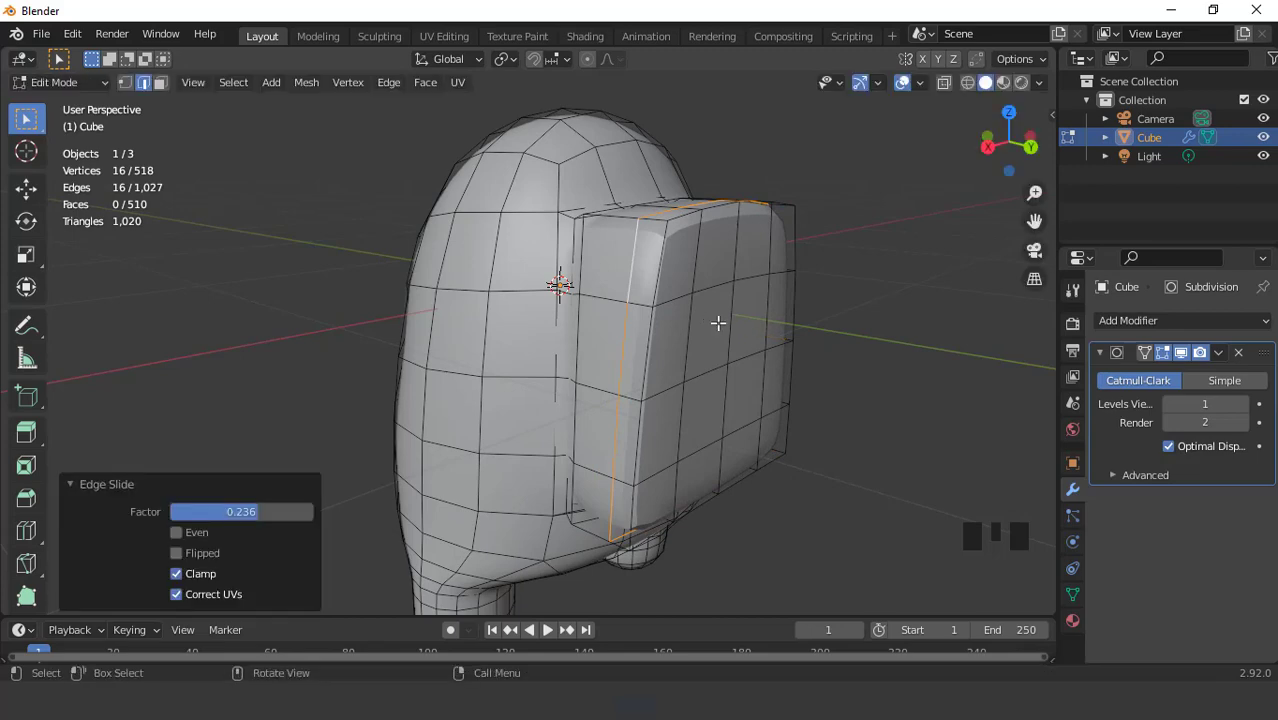
Leave Edit Mode and set the Subdivision modifier's viewport level to 2
key("Tab")
scroll(718, 323, "down", 3)
mouse_move(664, 304)
middle_mouse_down()
mouse_move(791, 309)
mouse_move(740, 296)
mouse_move(671, 313)
middle_mouse_up()
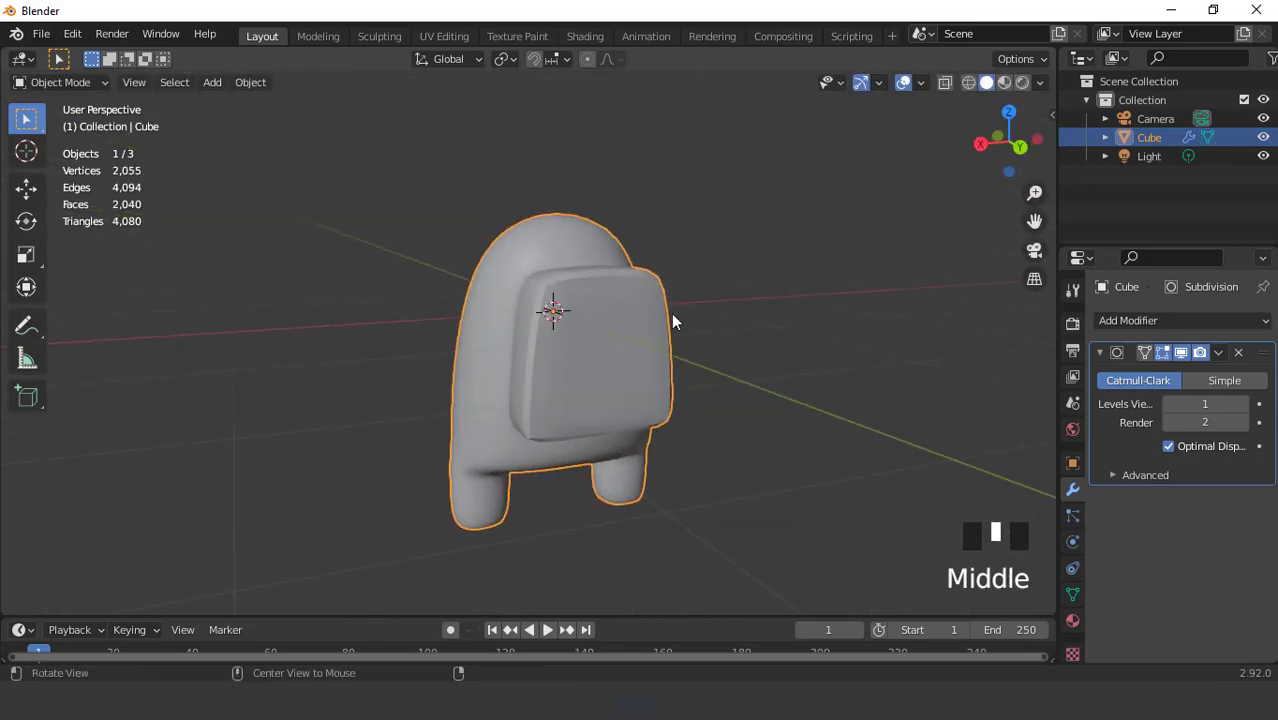
left_click(1238, 403)
Examine the smoothed body, visor opening and backpack from the front, the side and at an angle
middle_click_drag(820, 440, 898, 397)
key("KP_1")
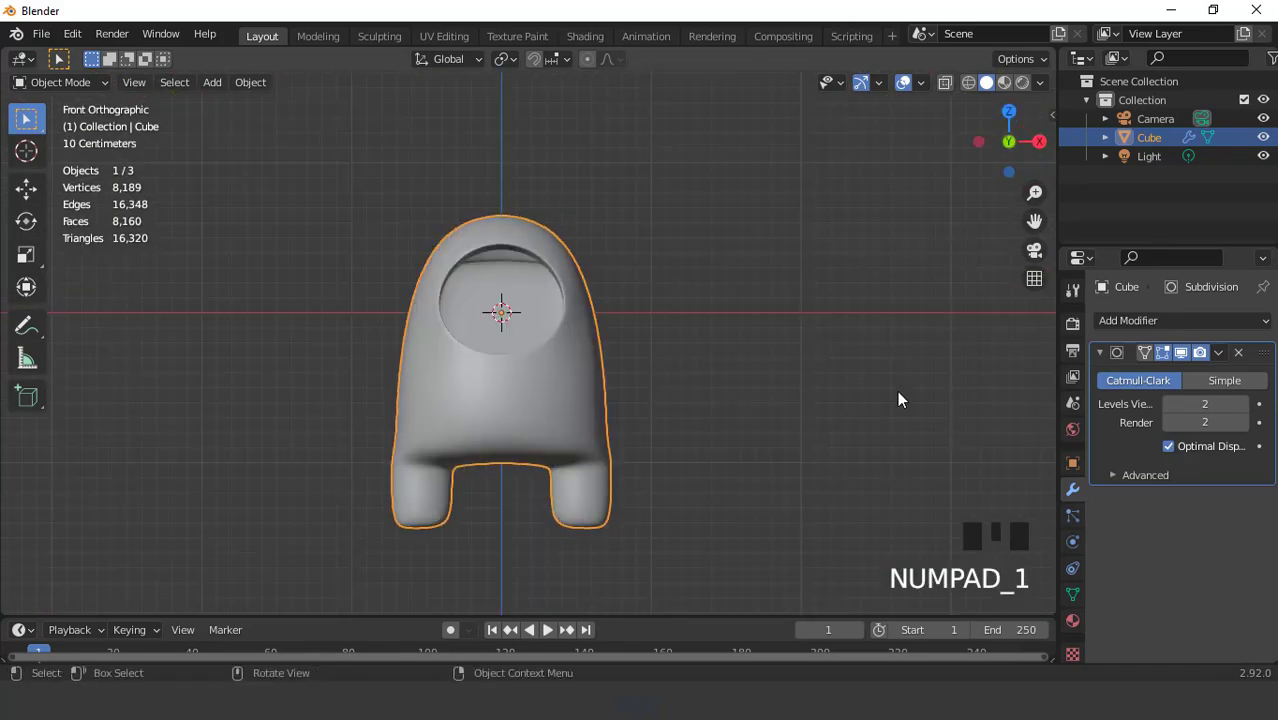
scroll(720, 355, "down", 2)
middle_click_drag(720, 362, 475, 318)
key("KP_3")
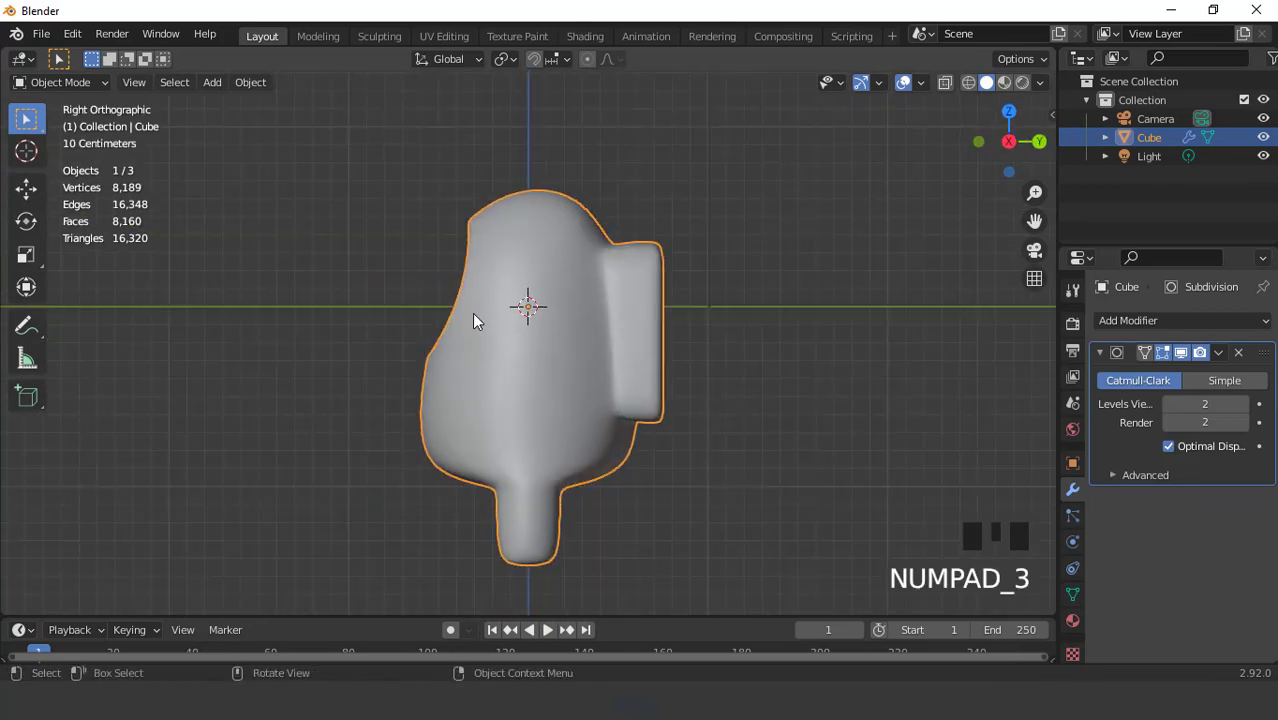
key("KP_1")
scroll(584, 342, "down", 3)
middle_click_drag(584, 342, 557, 308)
scroll(557, 308, "up", 2)
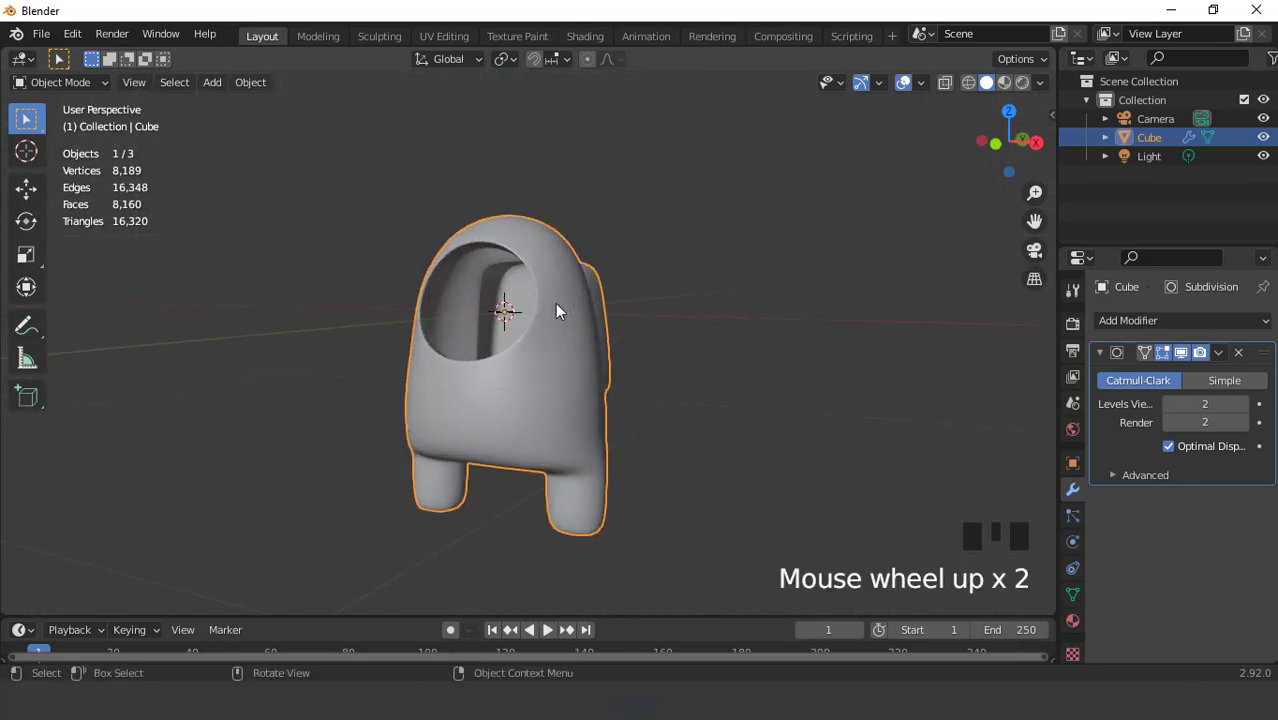
Move the body up about 1.45 m along Z so its feet rest on the ground line
key("KP_1")
scroll(557, 310, "up", 1)
key("g")
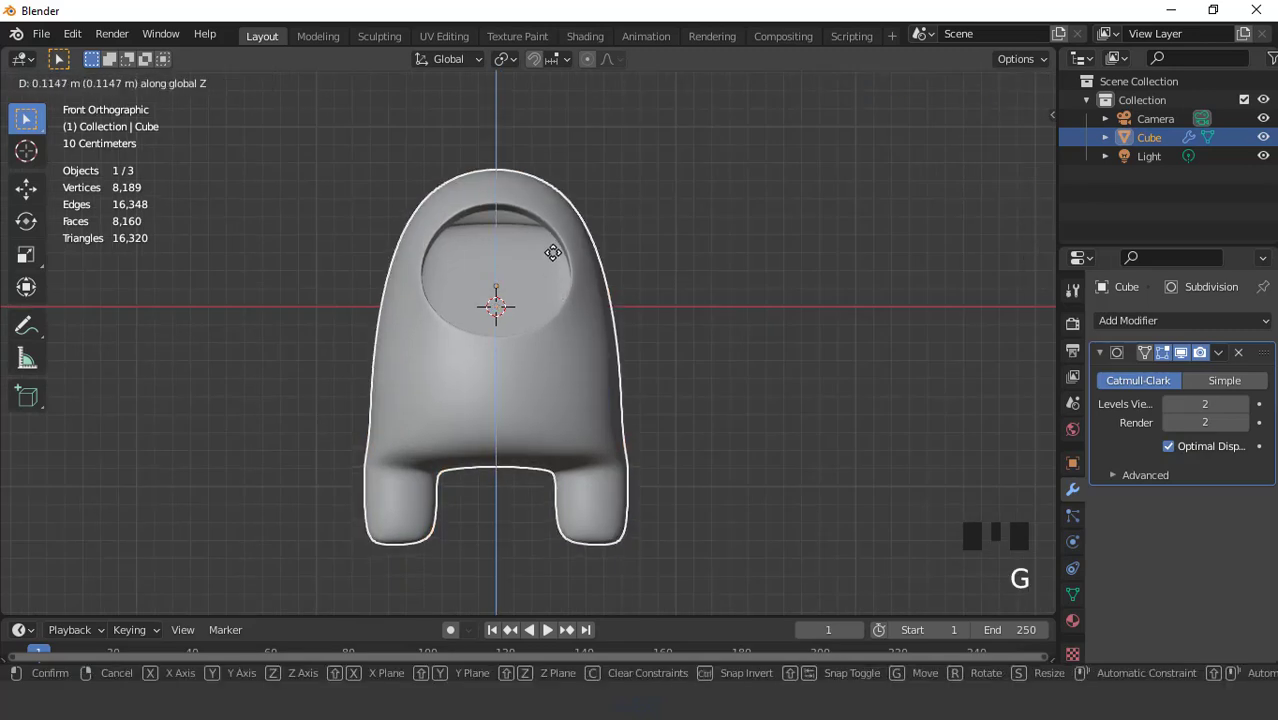
left_click(560, 584)
scroll(608, 515, "down", 6)
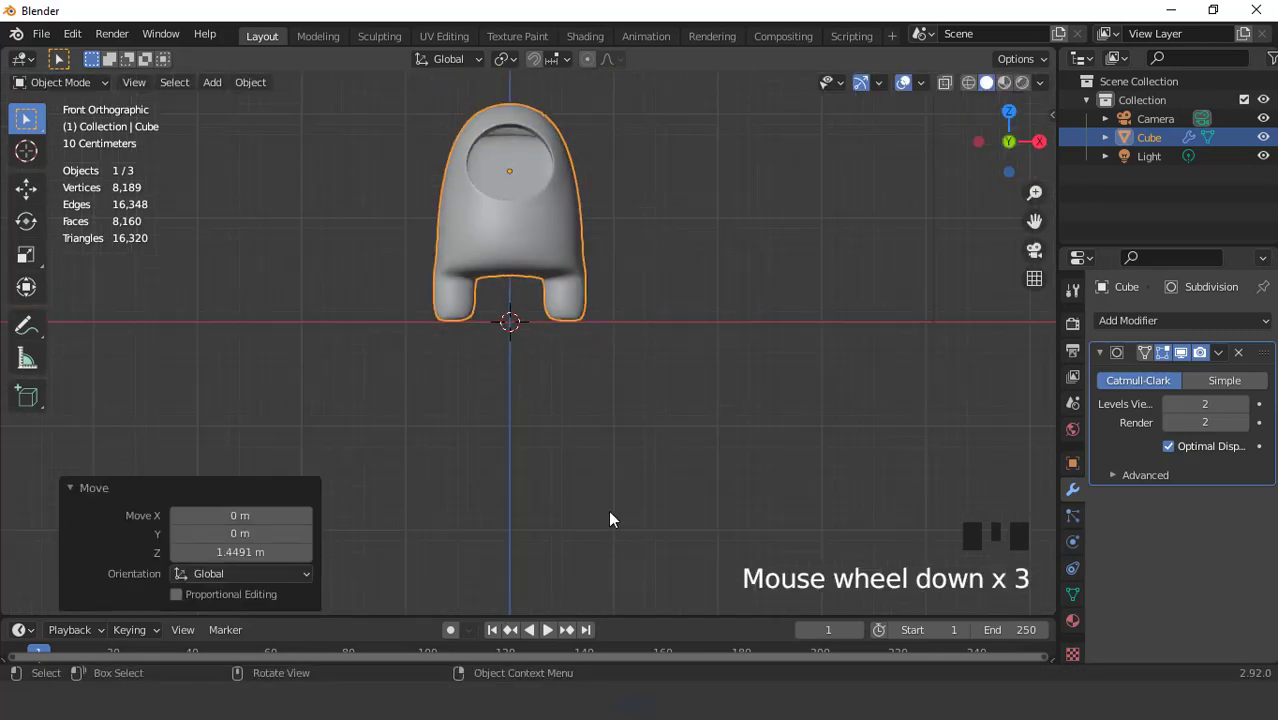
Add a new cube mesh at the origin below the character
middle_click_drag(668, 358, 614, 351)
scroll(614, 351, "up", 2)
key("KP_1")
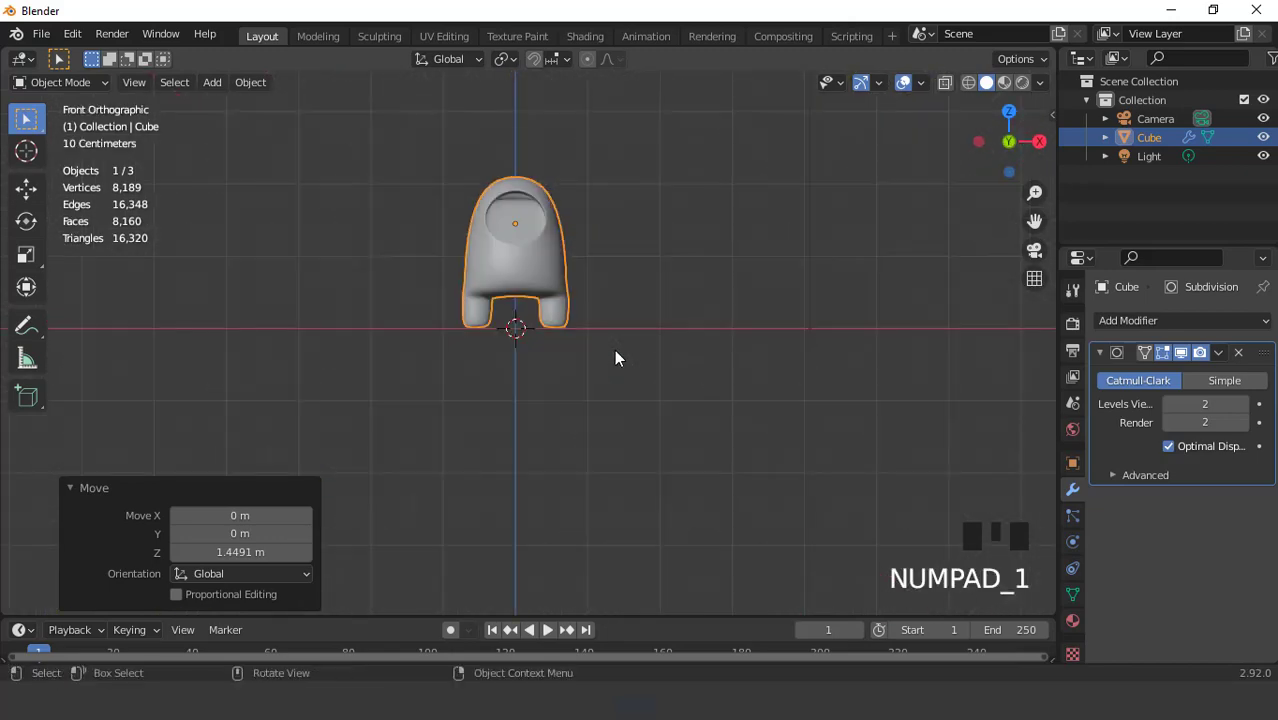
left_click(213, 82)
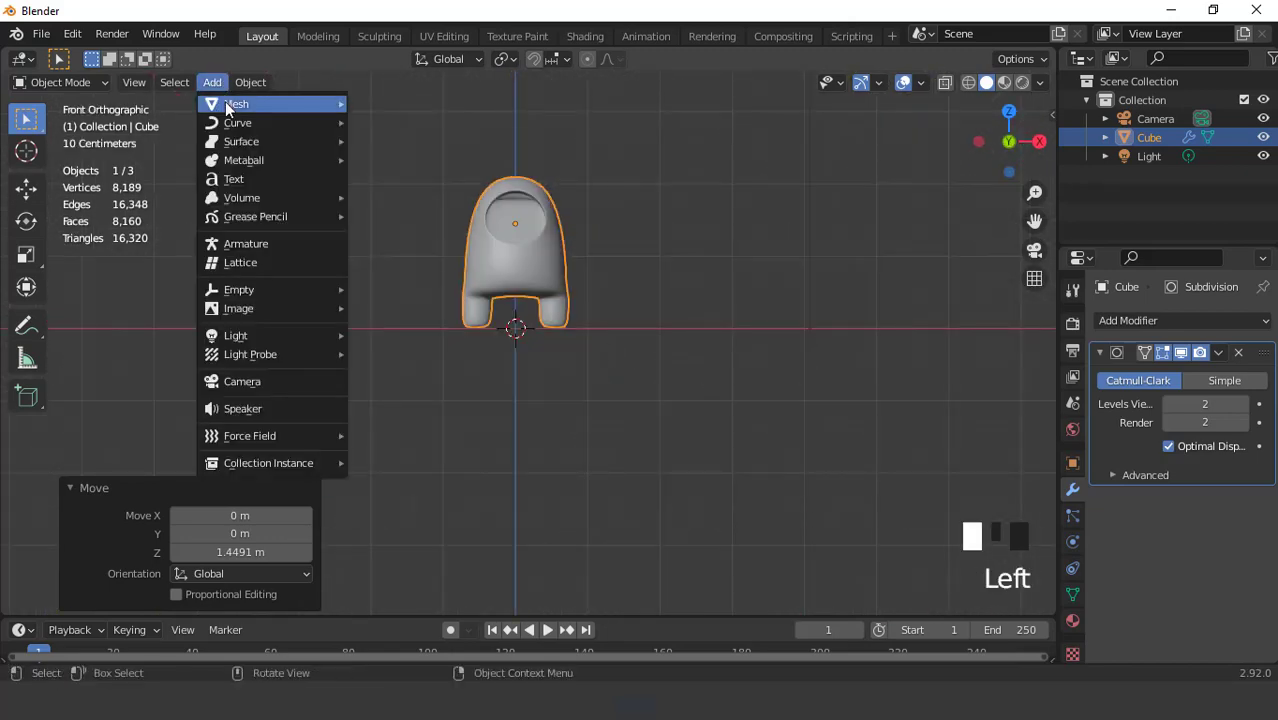
mouse_move(225, 103)
left_click(417, 119)
scroll(624, 364, "up", 3)
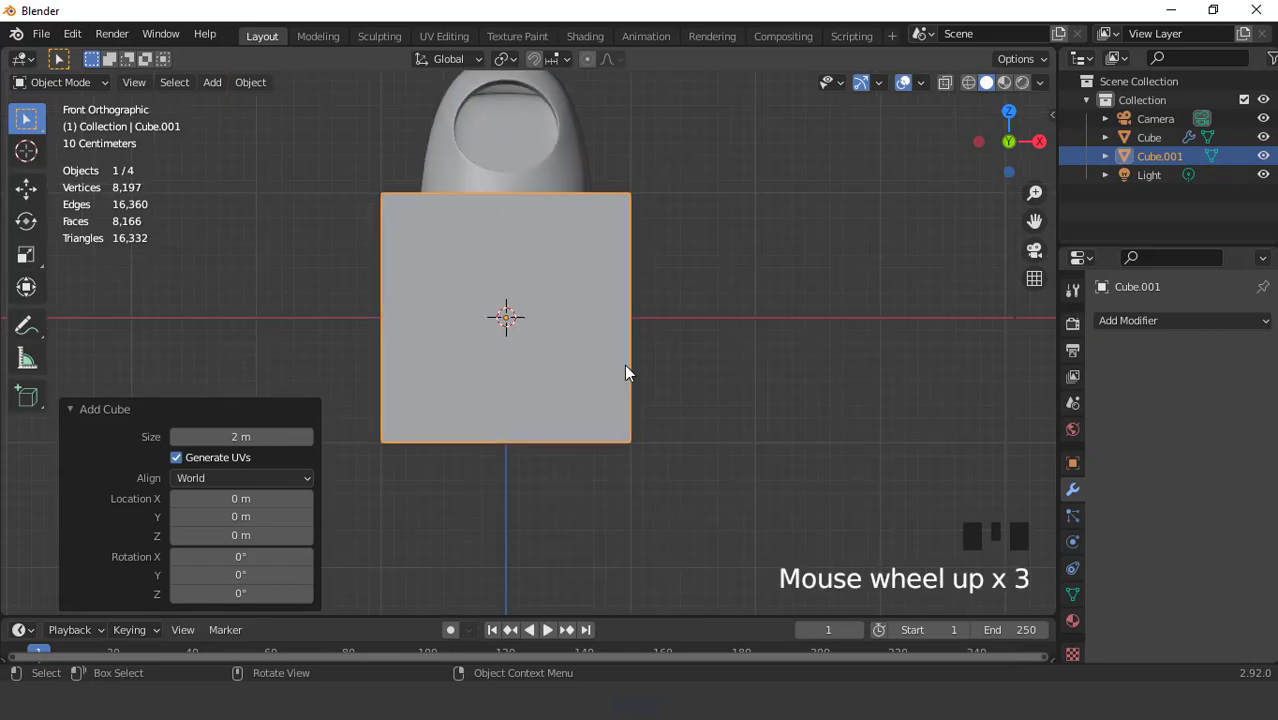
Give the new cube a level 3 Subdivision modifier, isolate it in Local View and apply the modifier
key("ctrl+3")
key("KP_Divide")
scroll(629, 367, "down", 2)
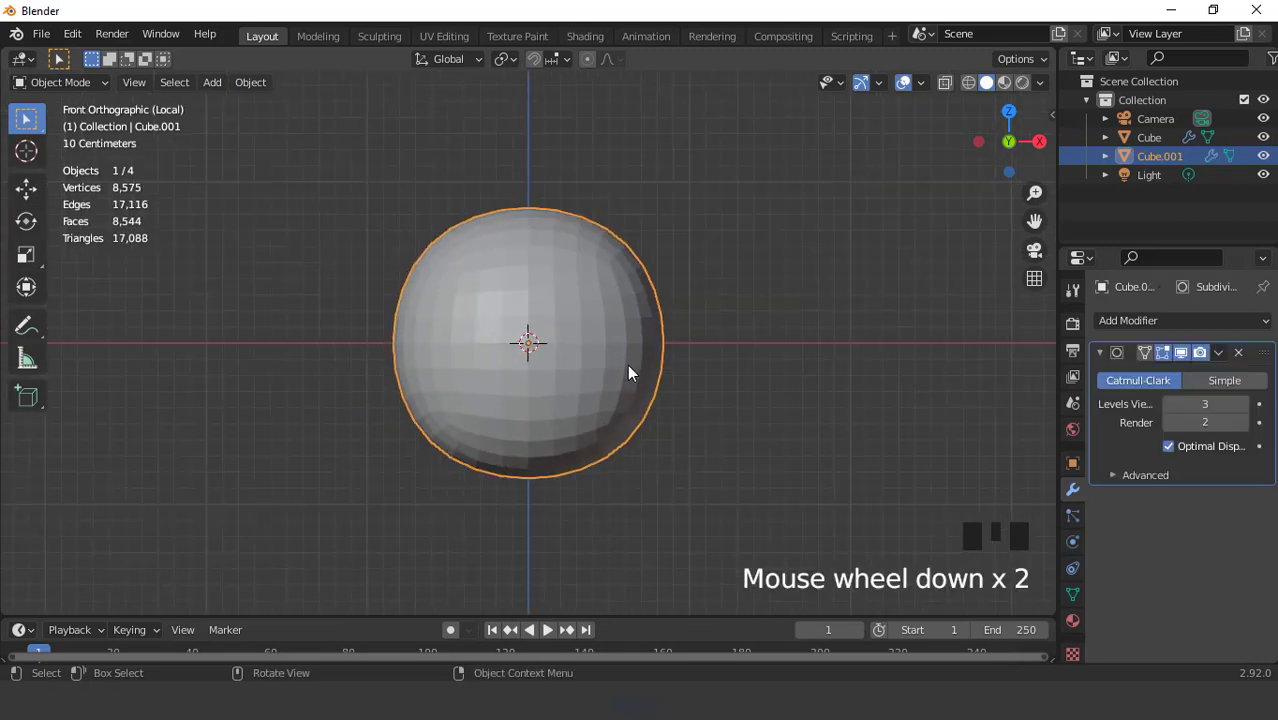
left_click(1217, 354)
left_click(1160, 373)
scroll(673, 350, "up", 1)
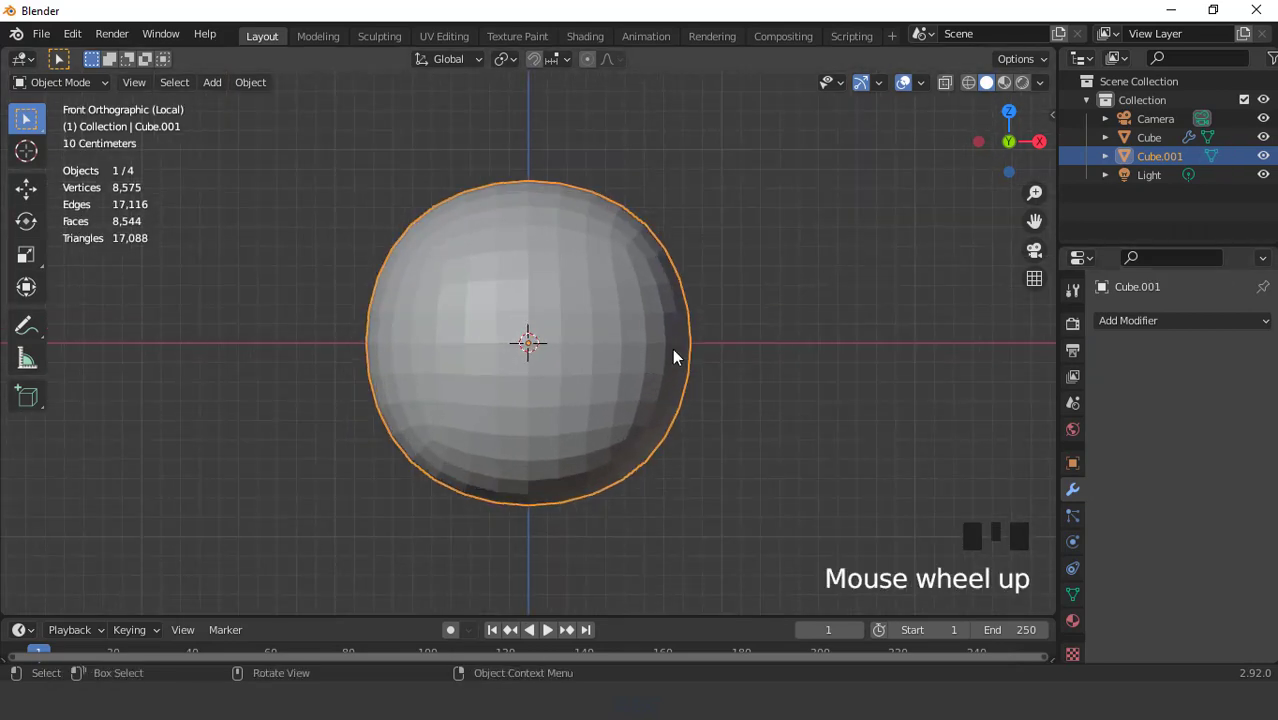
In Edit Mode, cut a horizontal edge loop just above the centre without sliding and flatten it to 0 along Z
key("Tab")
scroll(555, 315, "up", 2)
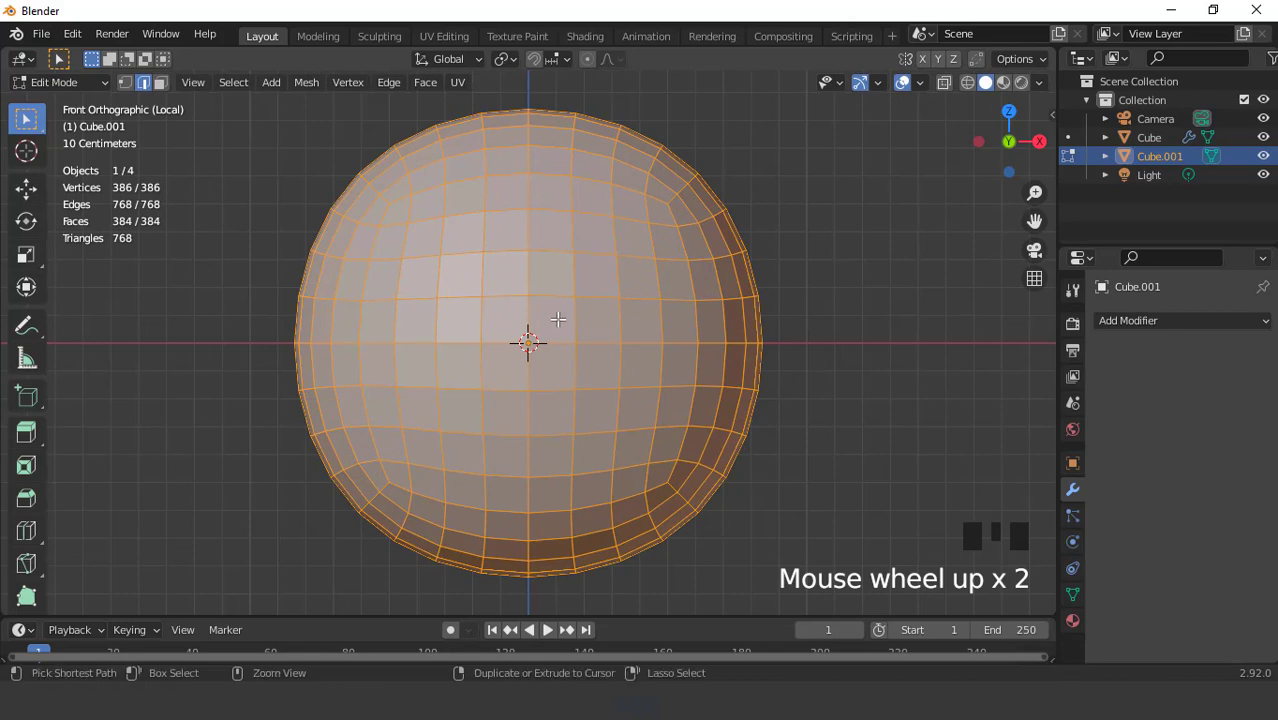
key("ctrl+r")
left_click(557, 320)
right_click(557, 320)
key("s")
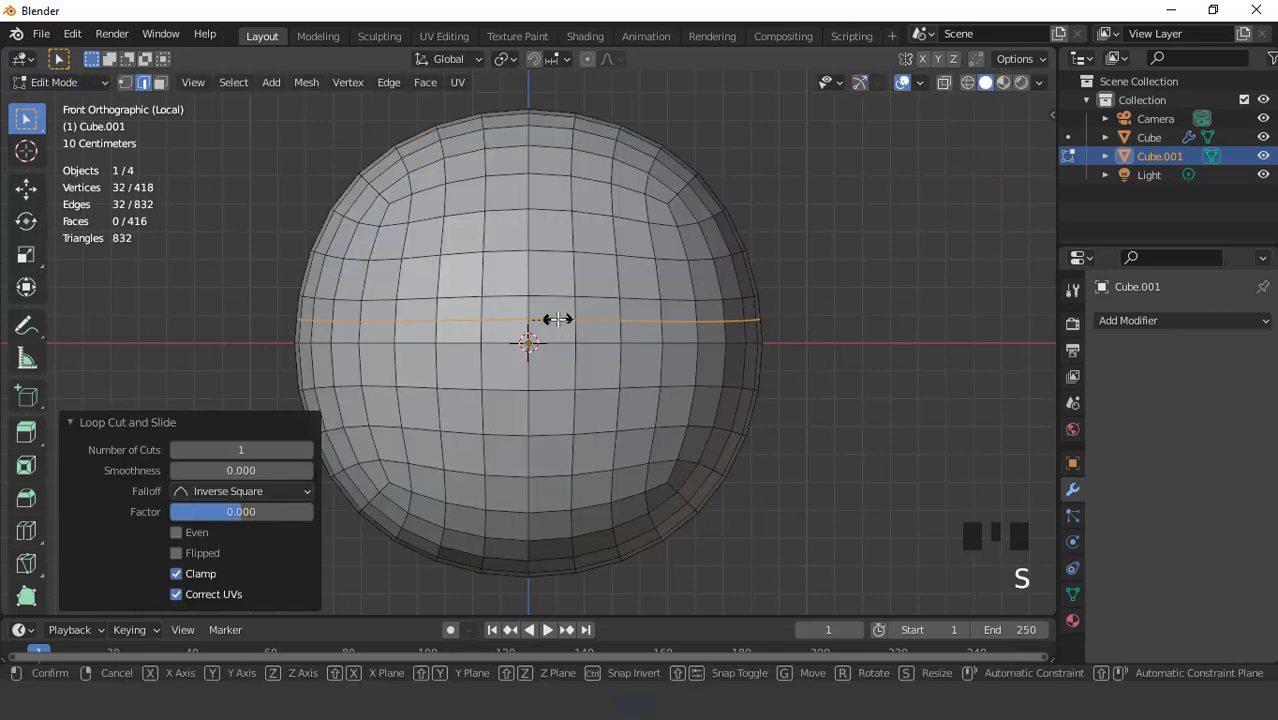
key("z")
key("0")
left_click(557, 319)
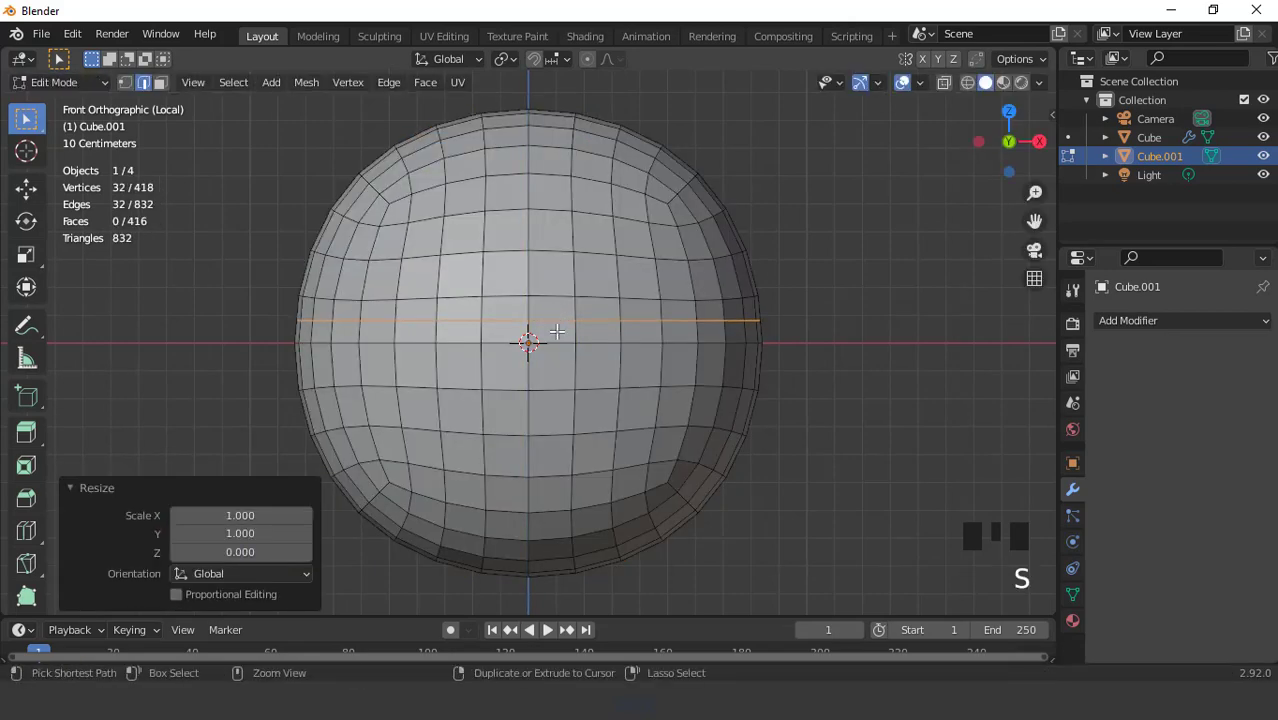
Cut a vertical edge loop just right of the mesh centre without sliding and flatten it to 0 along X
key("ctrl+r")
left_click(557, 331)
right_click(557, 331)
key("s")
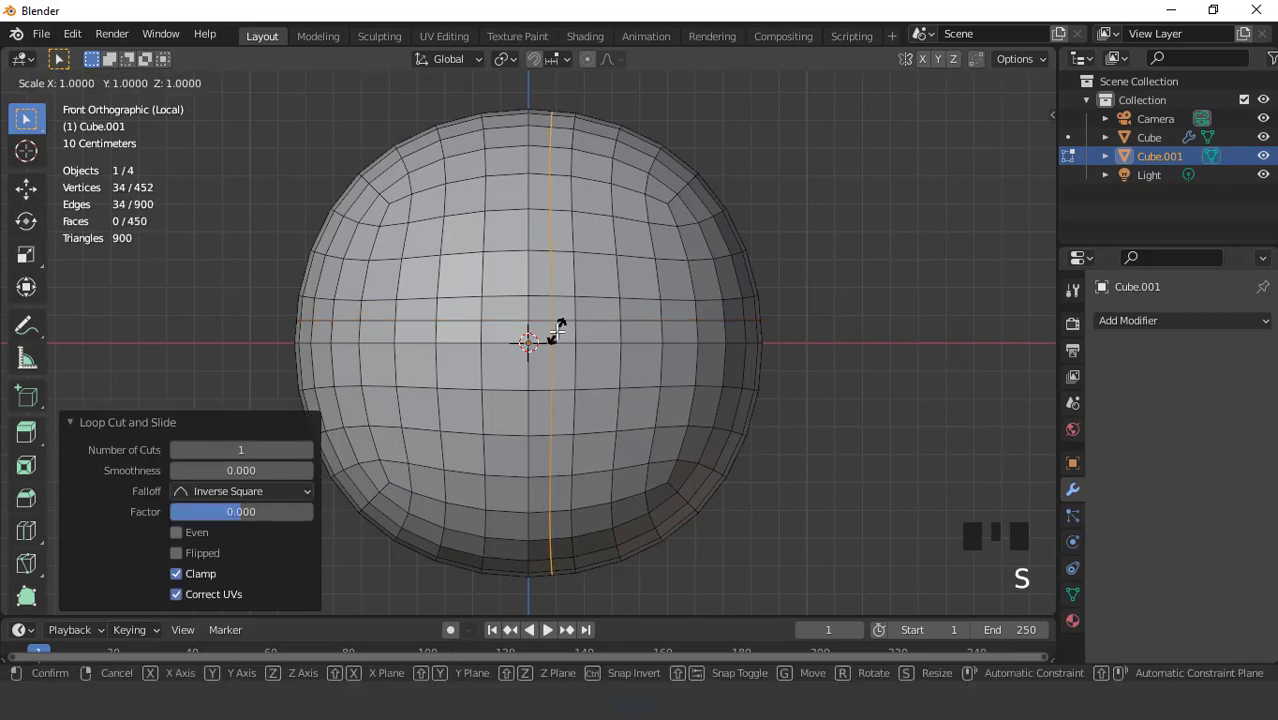
key("x")
key("0")
left_click(557, 333)
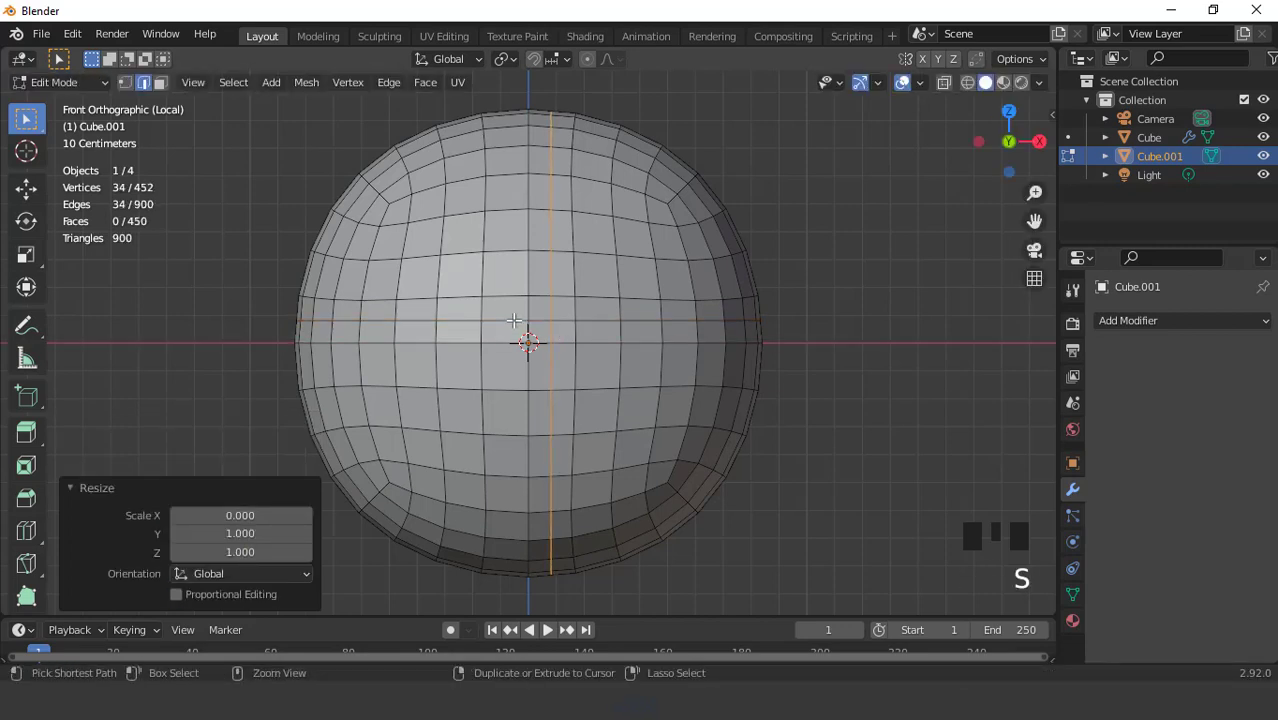
Cut a matching vertical edge loop just left of the mesh centre and flatten it to 0 along X
key("ctrl+r")
left_click(513, 320)
right_click(513, 320)
key("s")
key("x")
key("0")
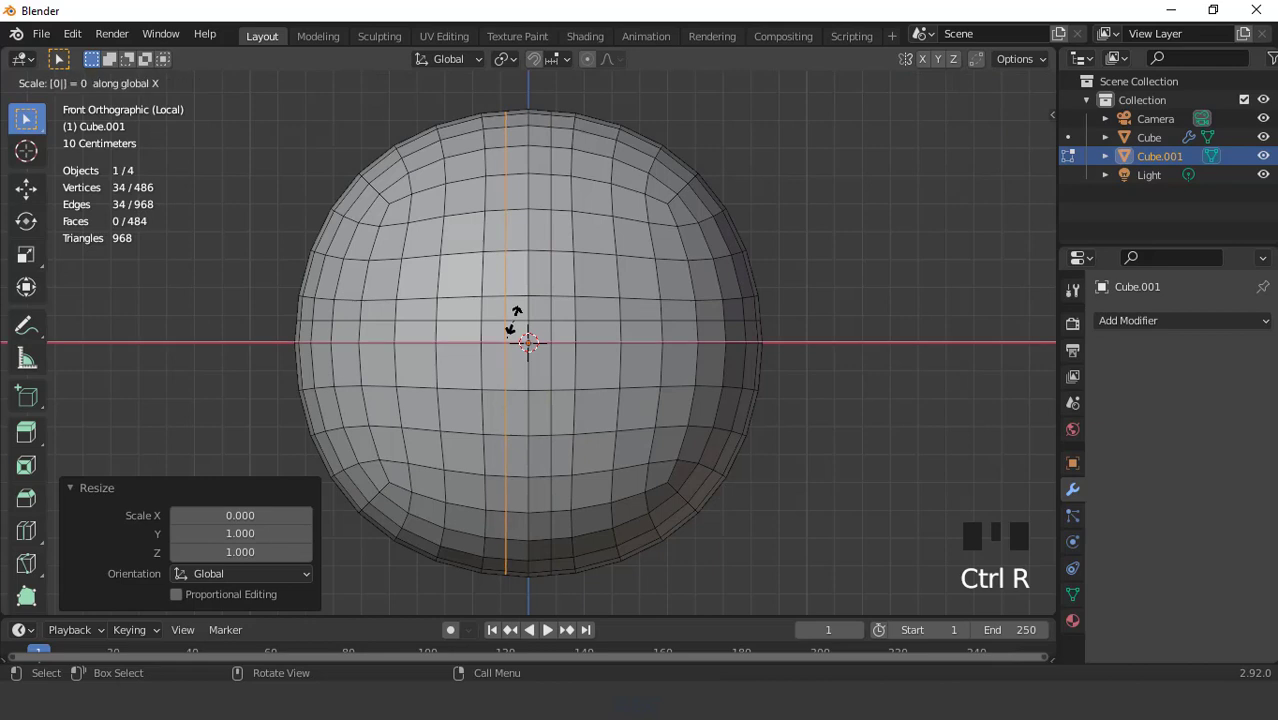
left_click(513, 320)
Cut another vertical edge loop in the second face column right of centre and flatten it to 0 along X
key("ctrl+r")
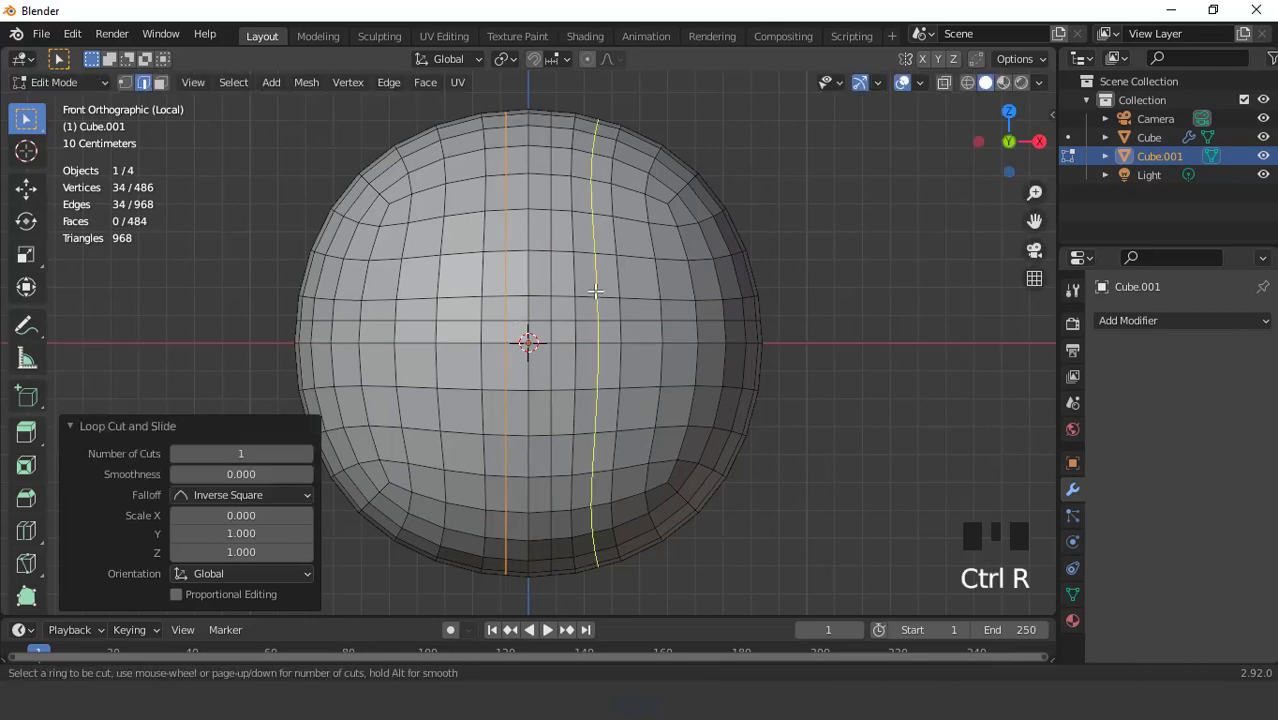
left_click(595, 291)
right_click(595, 291)
key("s")
key("x")
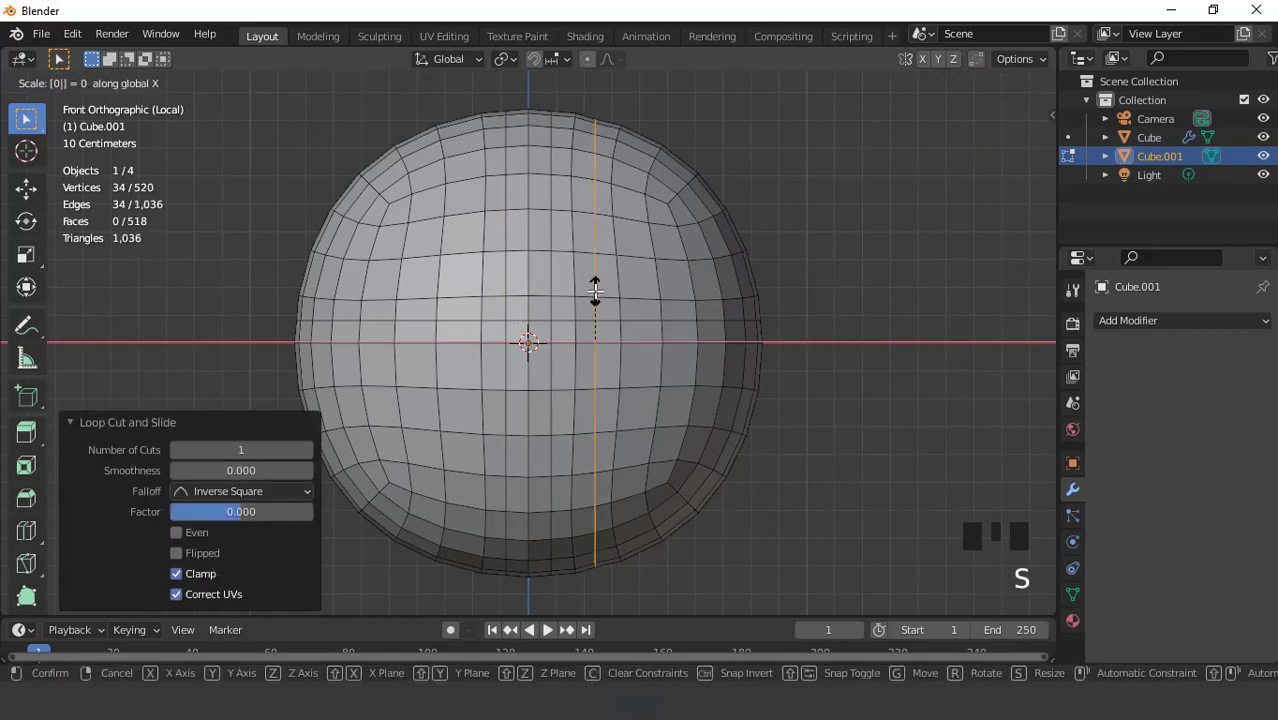
left_click(518, 285)
Cut another vertical edge loop in the second face column left of centre and flatten it to 0 along X
key("ctrl+r")
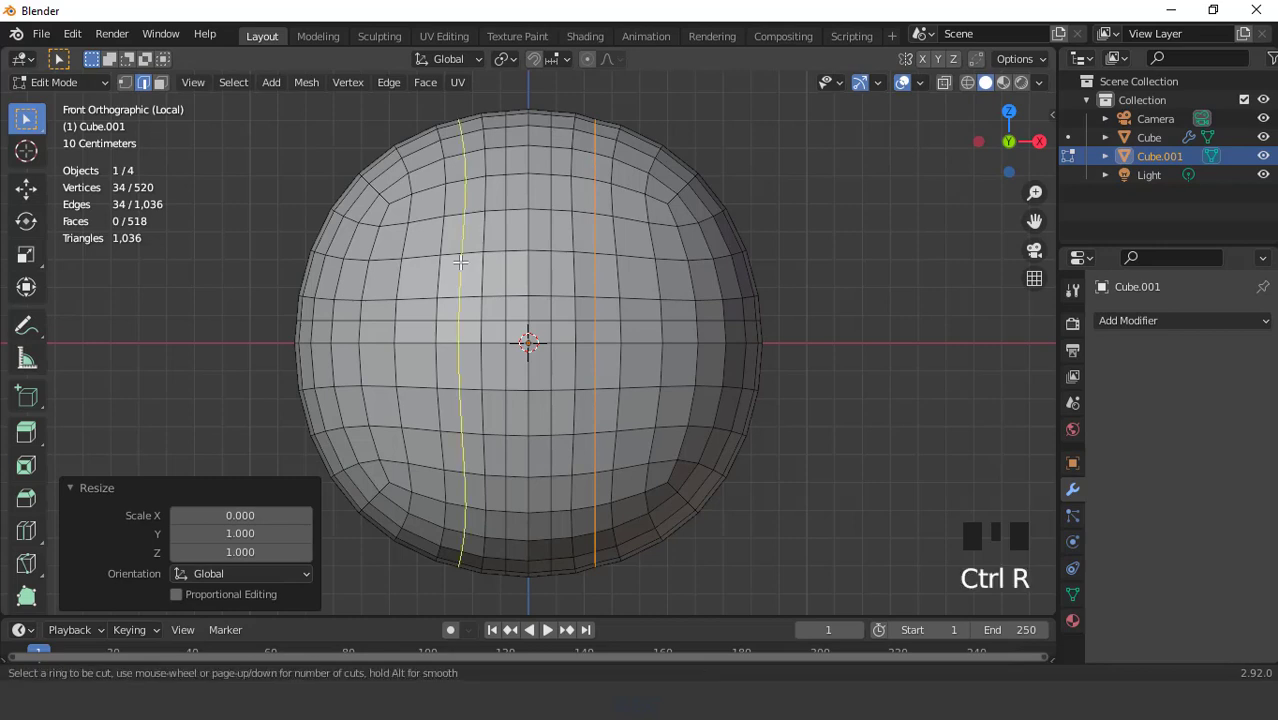
left_click(460, 262)
right_click(460, 262)
left_click(460, 262)
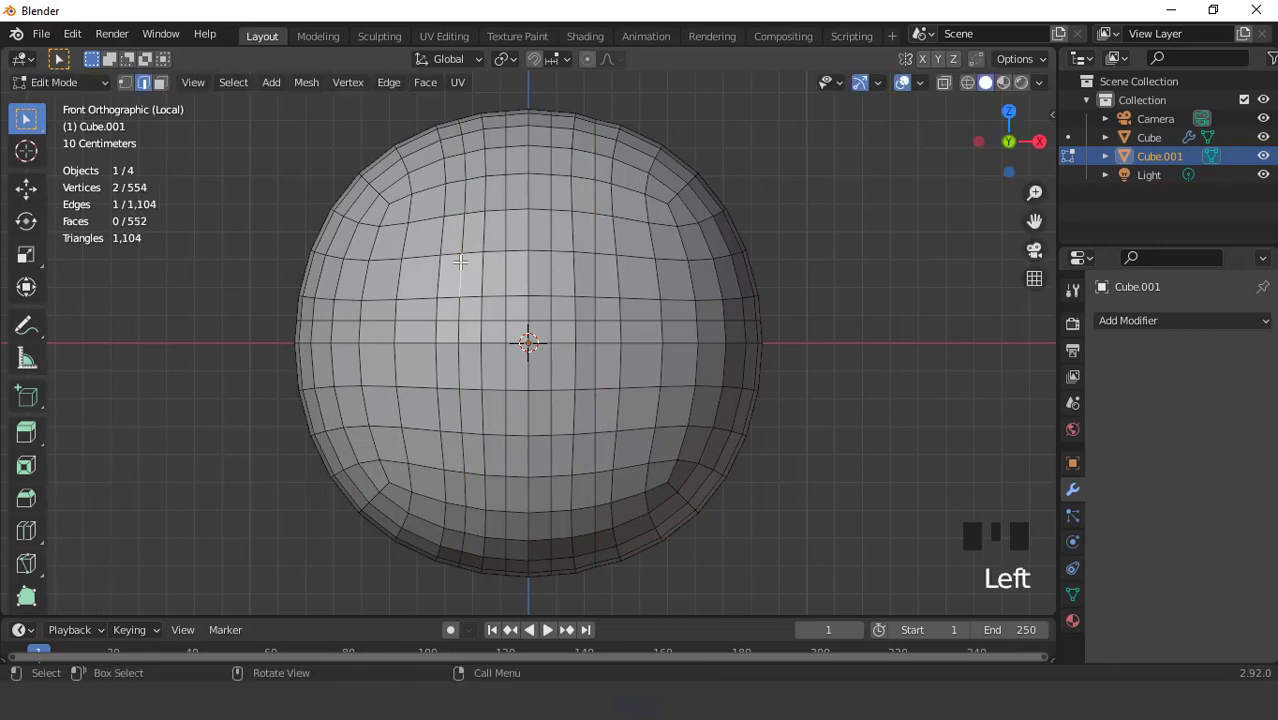
double_click(460, 262)
key("s")
key("x")
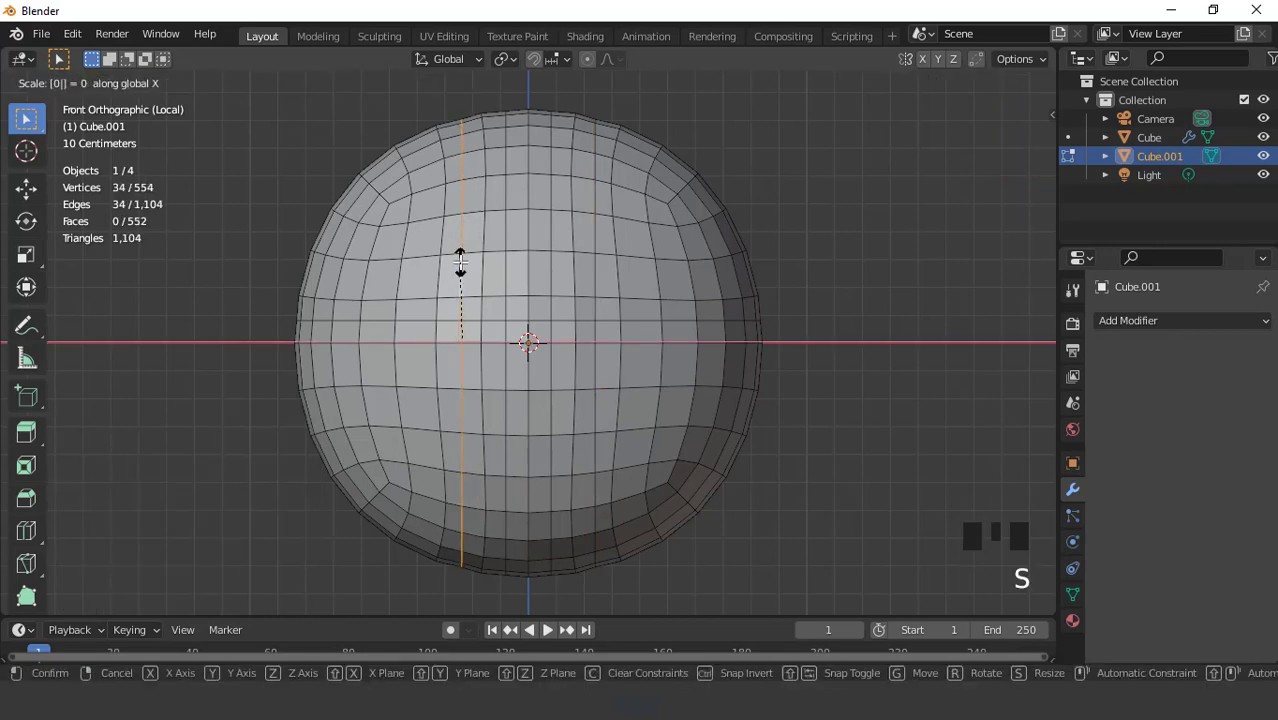
key("Return")
Turn the whole mesh into a true sphere using To Sphere with factor 1, and leave Edit Mode
key("a")
key("3")
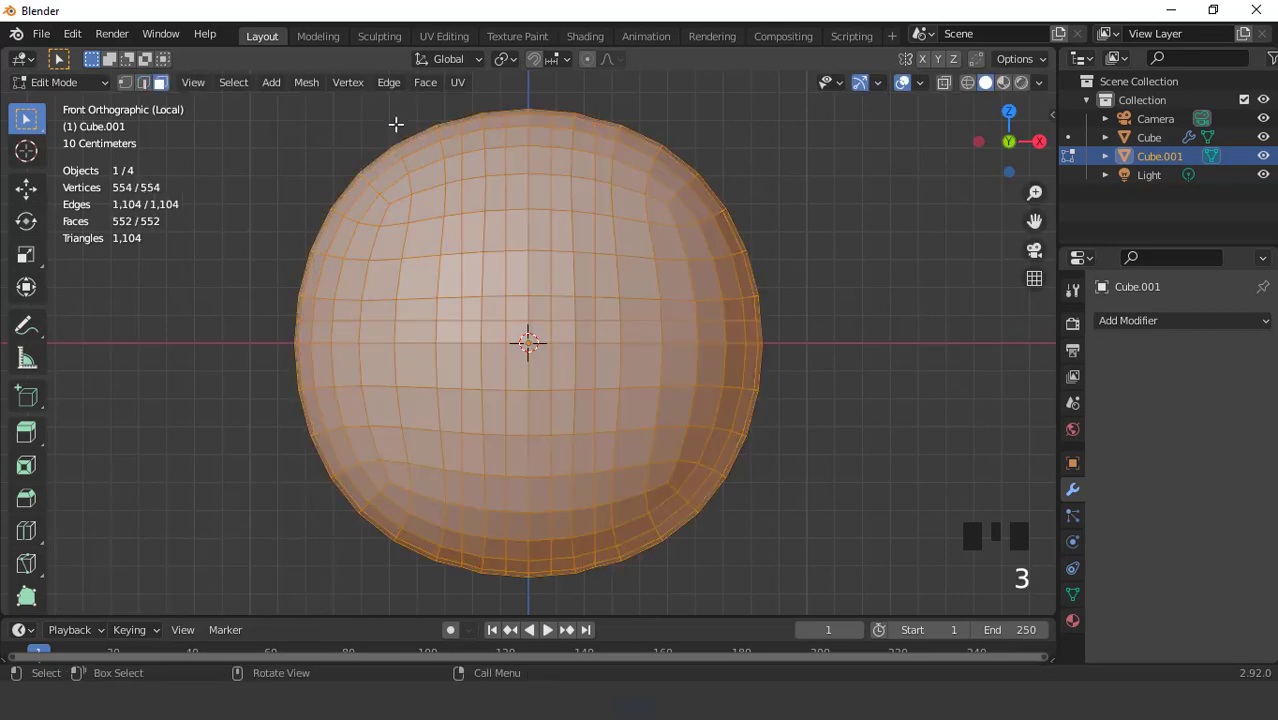
left_click(310, 86)
mouse_move(309, 100)
left_click(489, 166)
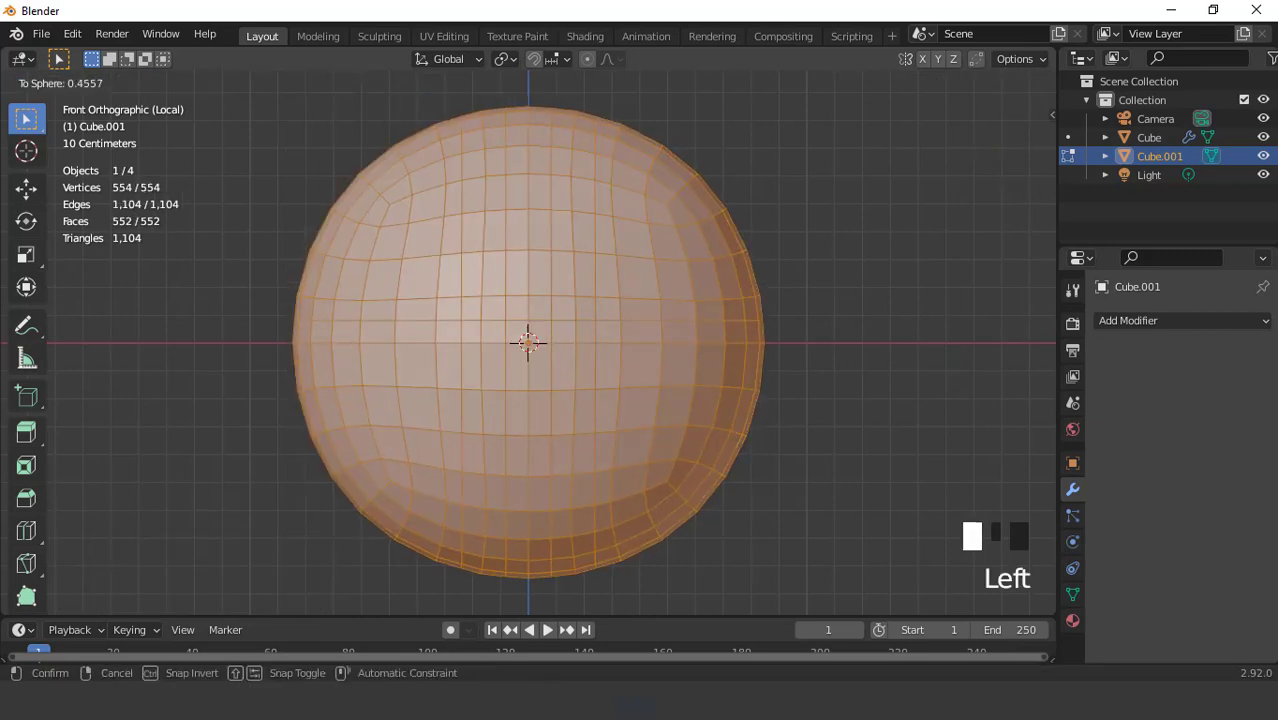
left_click(237, 165)
scroll(450, 412, "down", 3)
scroll(605, 342, "up", 2)
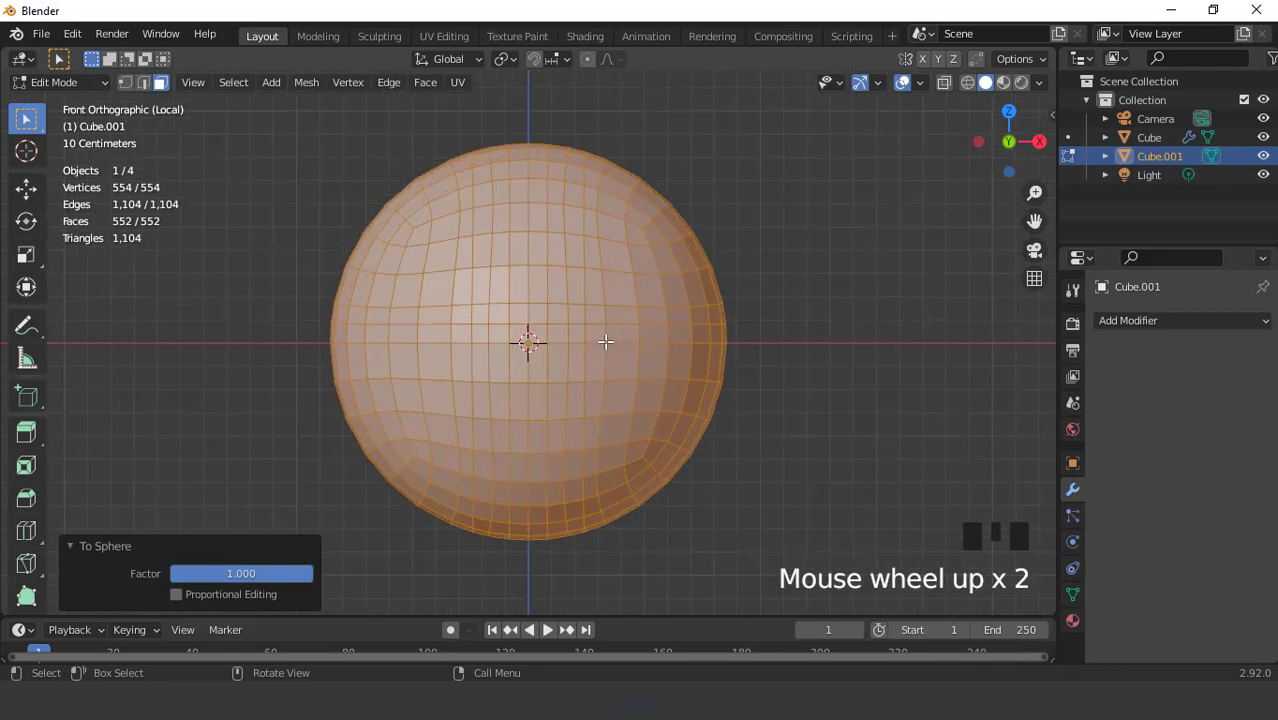
key("Tab")
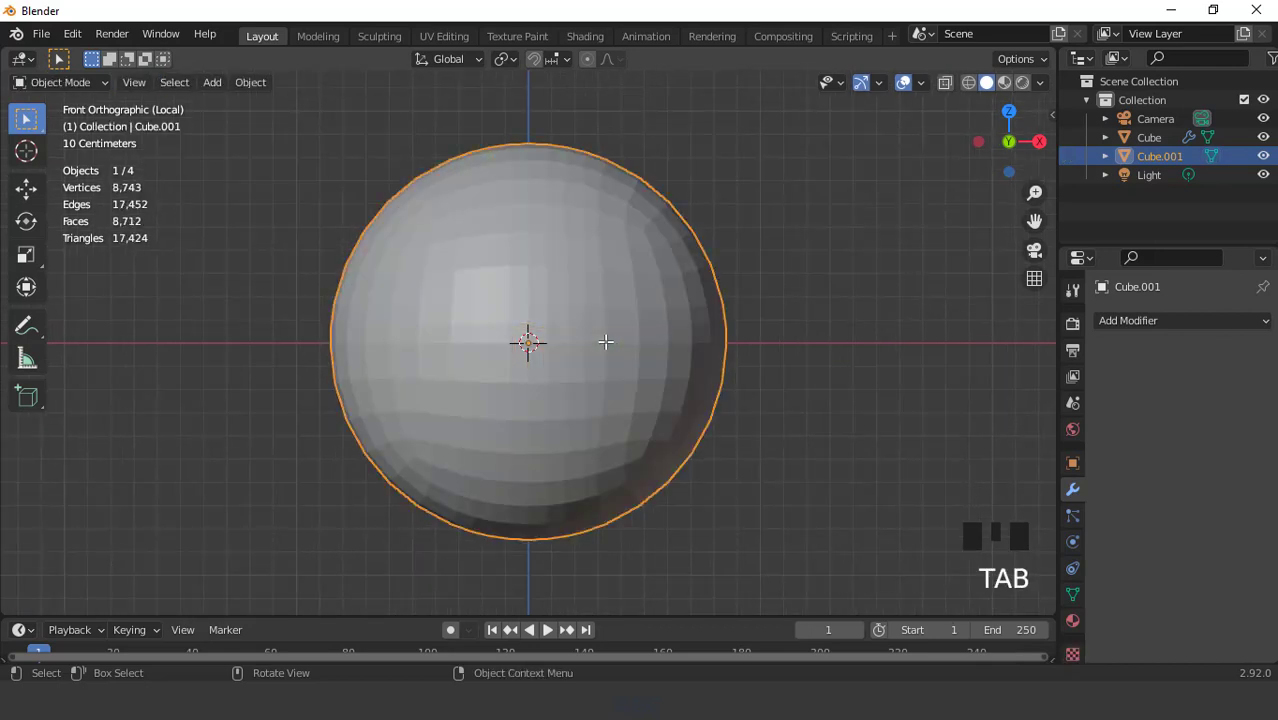
Shade the sphere smooth and leave Local View to bring the character back
right_click(605, 342)
left_click(607, 346)
key("KP_Divide")
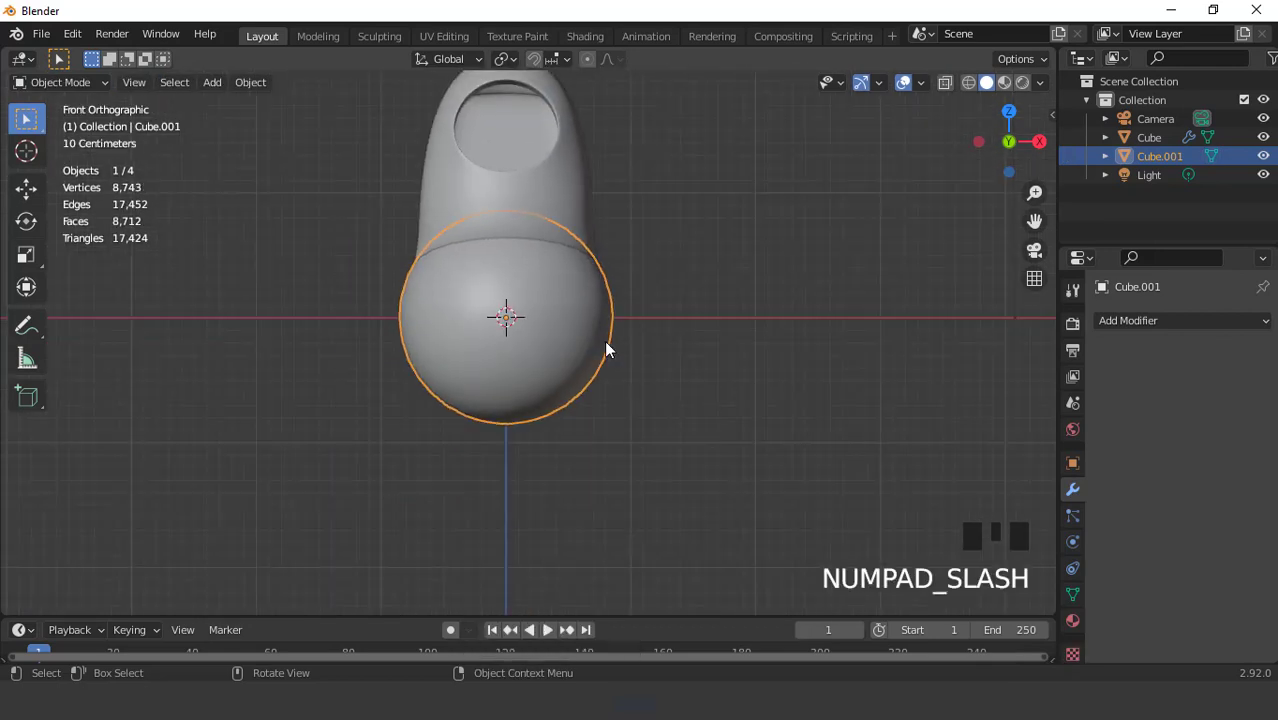
In the right side view, move the sphere up about 1.22 m along Z to the character's upper body
key("KP_3")
scroll(606, 348, "down", 1)
key("ctrl+KP_8")
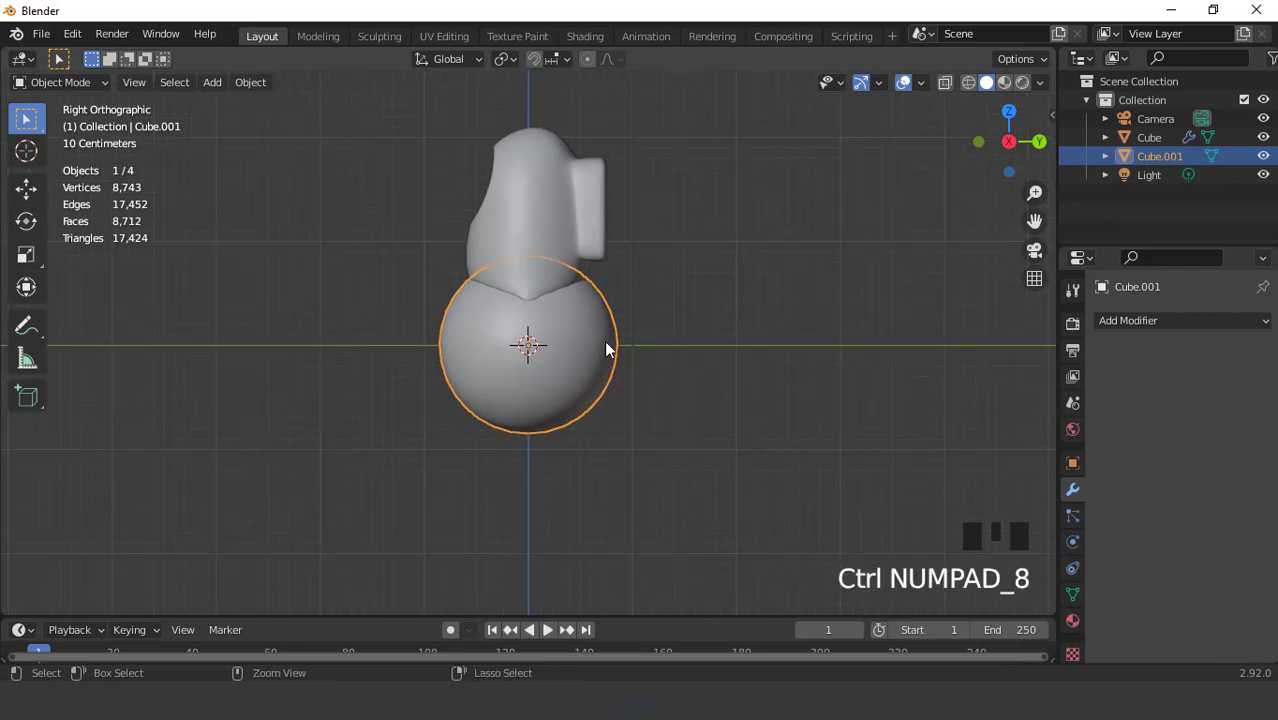
key("ctrl+KP_8")
key("ctrl+KP_8")
key("ctrl+KP_8")
key("ctrl+KP_8")
key("ctrl+KP_8")
scroll(604, 340, "up", 1)
key("g")
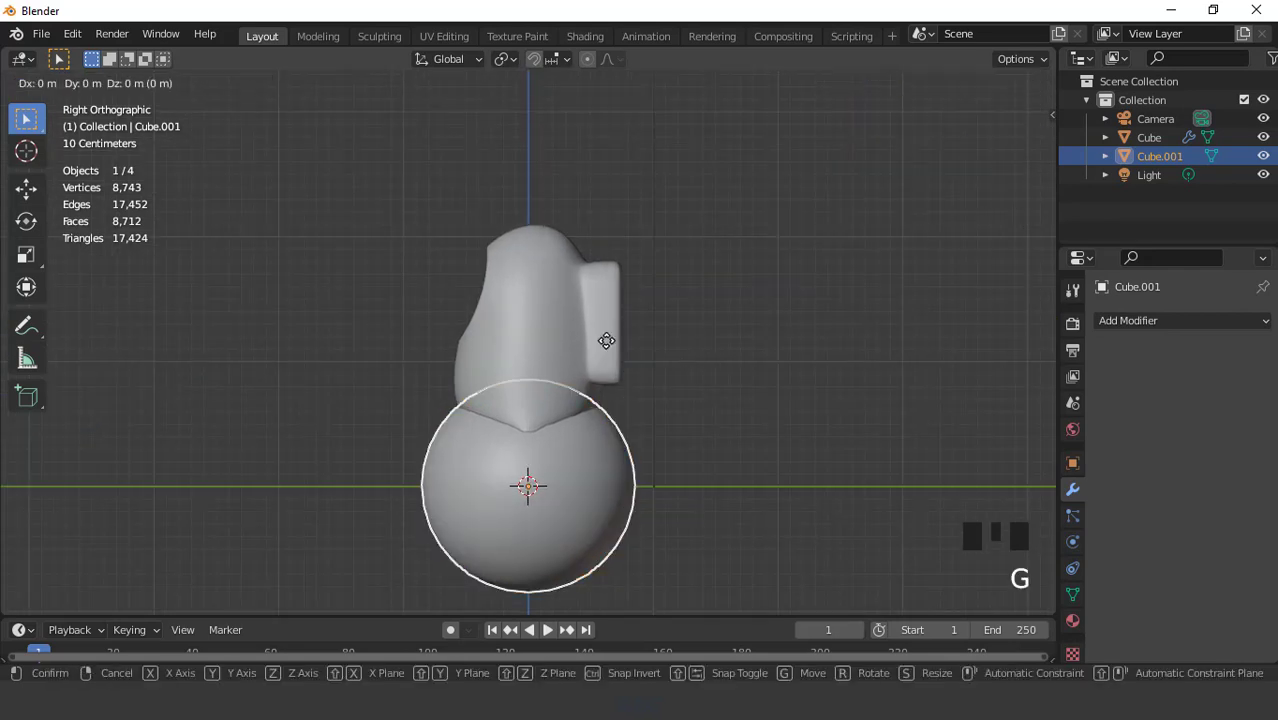
key("z")
left_click(645, 282)
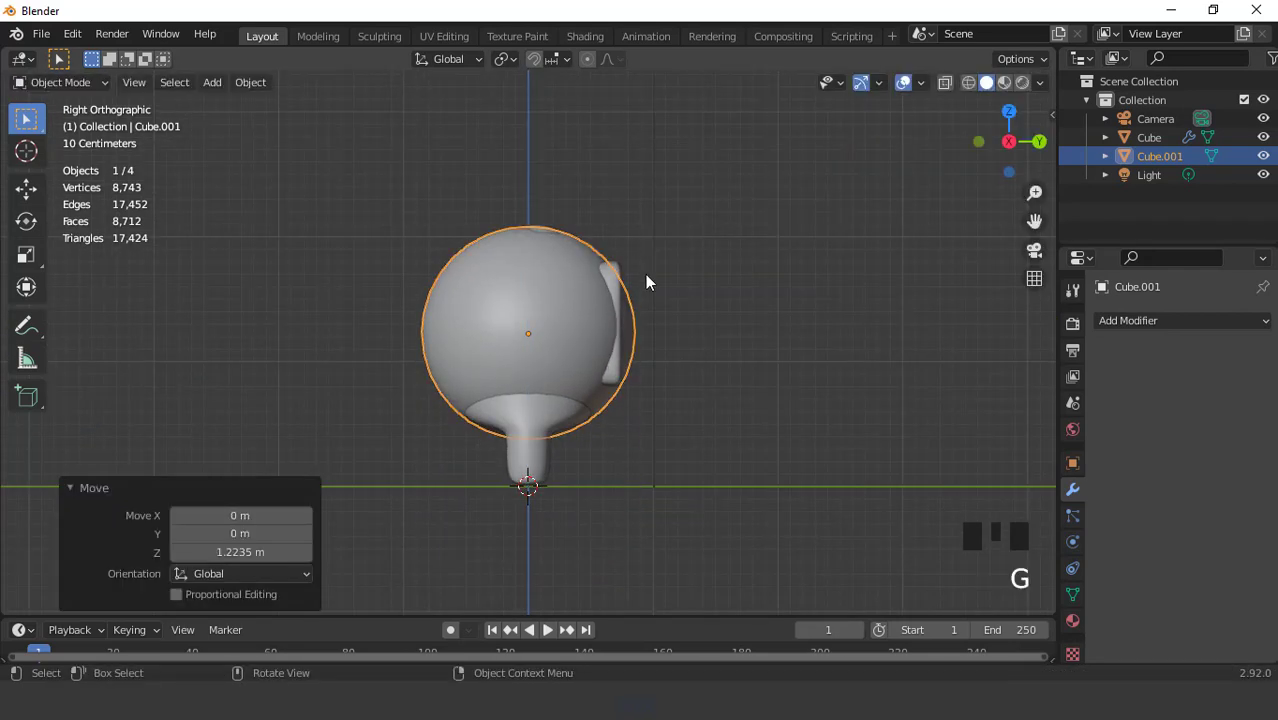
Scale the sphere to about 0.64 and raise it about 0.245 m along Z to the visor's height
scroll(645, 274, "up", 2)
key("s")
left_click(662, 351)
key("g")
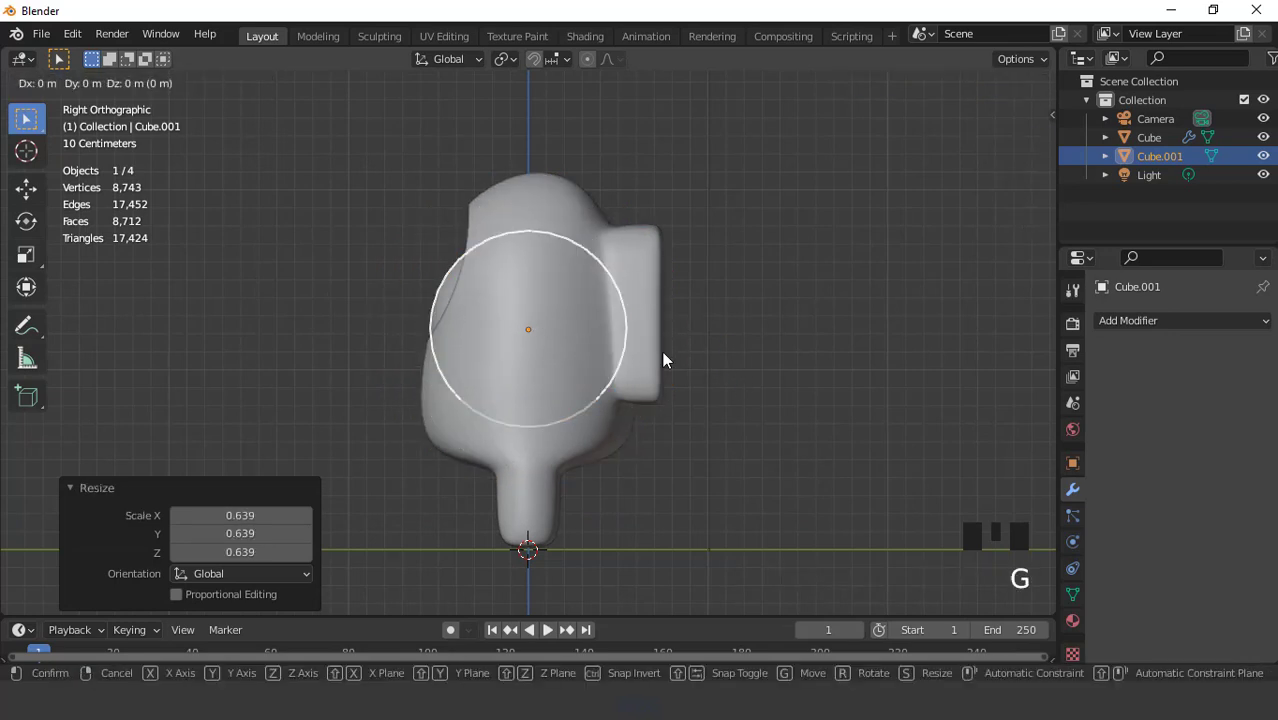
key("z")
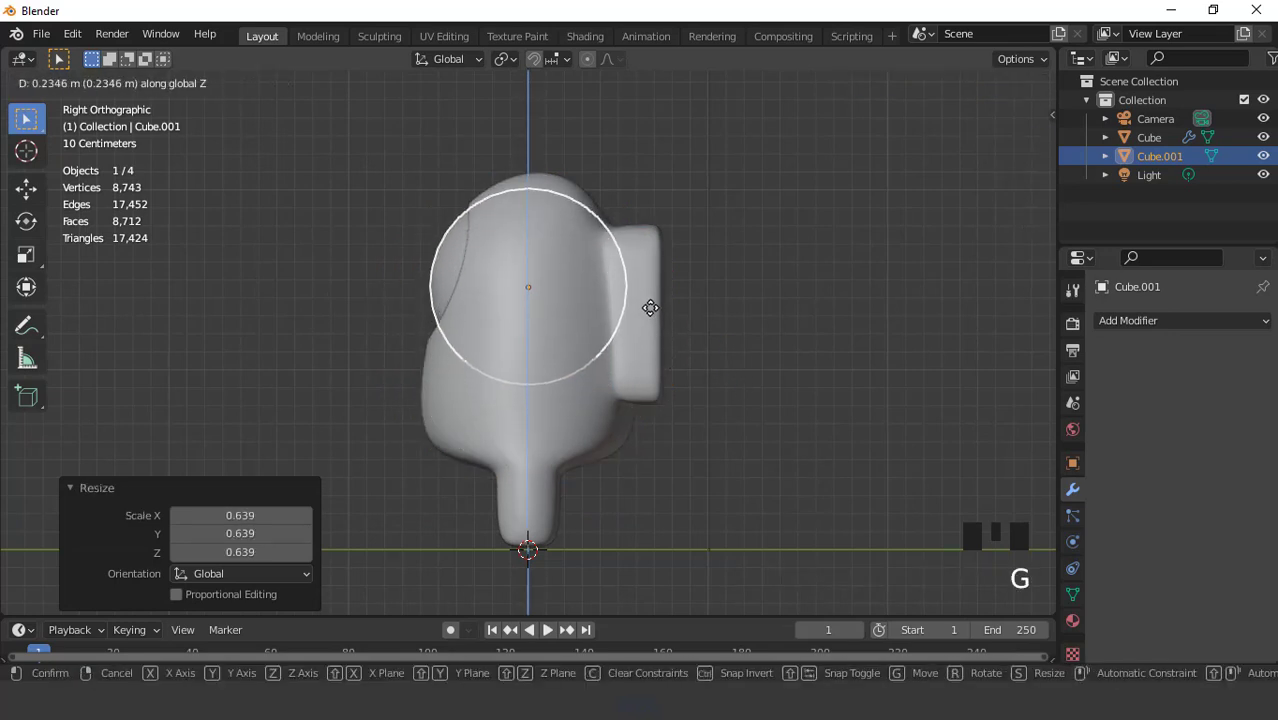
left_click(649, 307)
Scale the sphere to about 0.83 and move it about -0.245 m along Y into the visor opening
key("s")
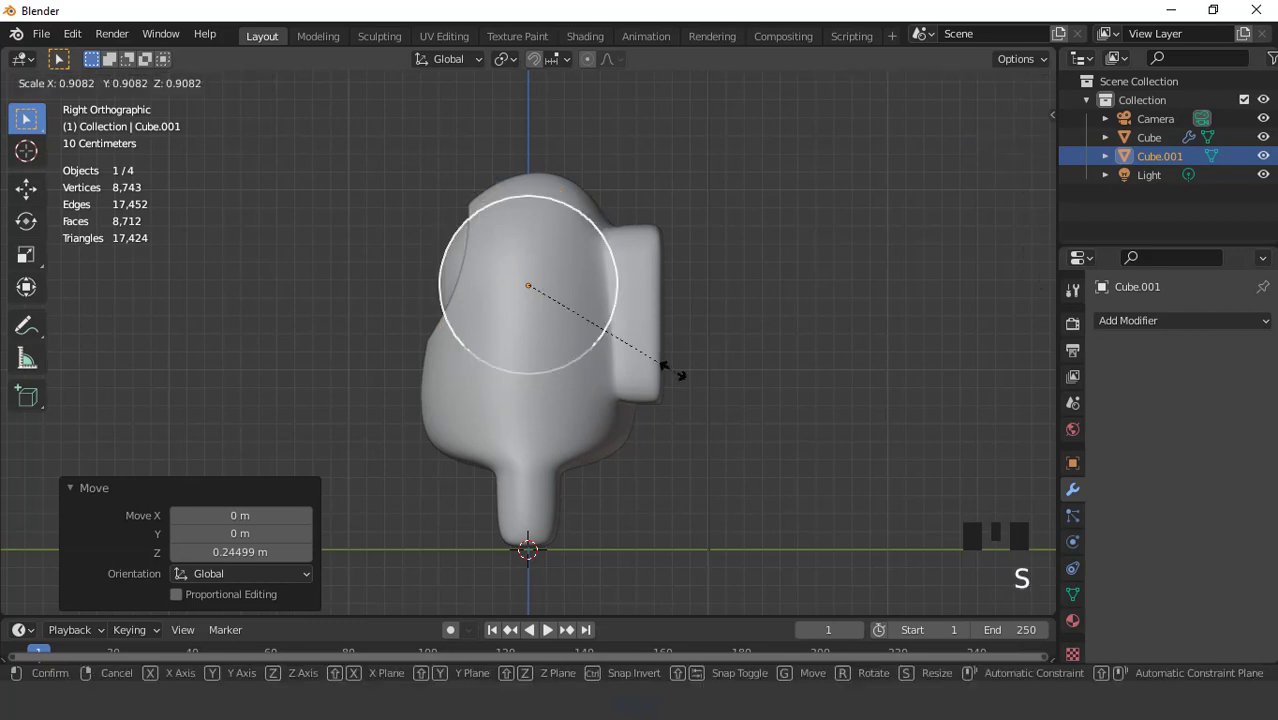
left_click(665, 368)
key("g")
key("y")
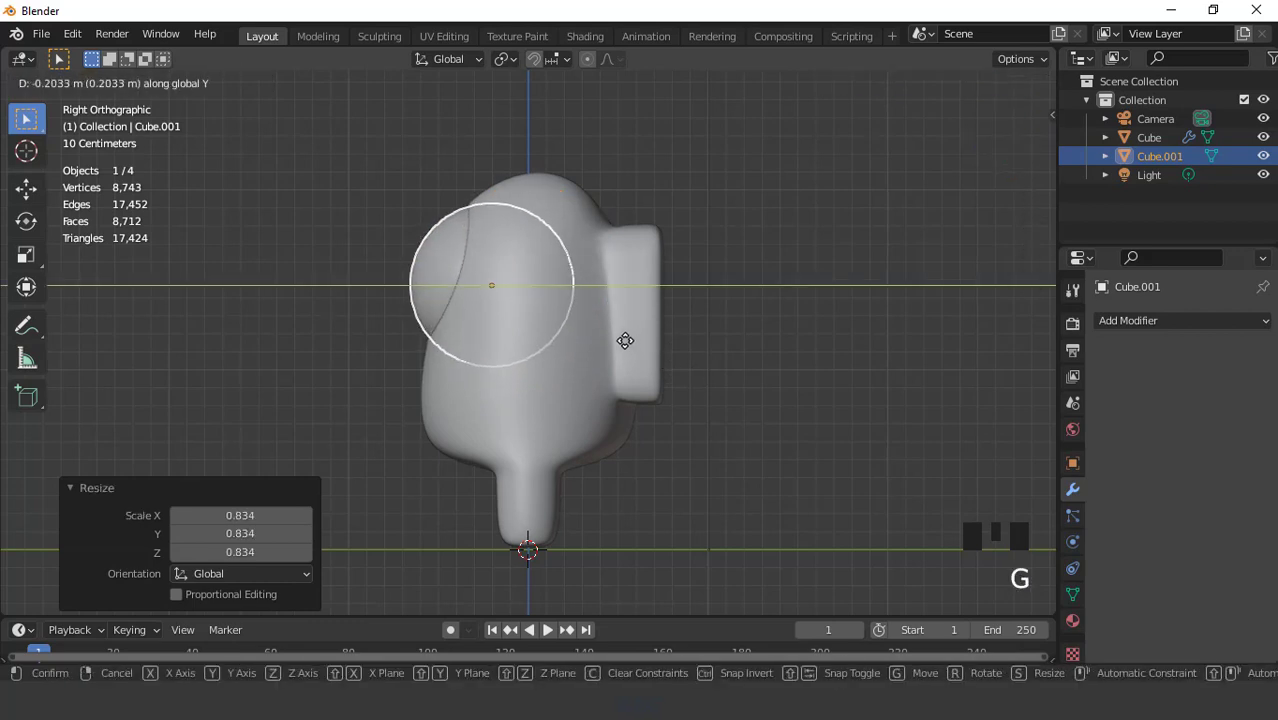
left_click(619, 336)
Fine-tune the visor sphere's fit by scaling it to about 0.977 and raising it about 0.006 m along Z
scroll(619, 336, "up", 2)
key("KP_1")
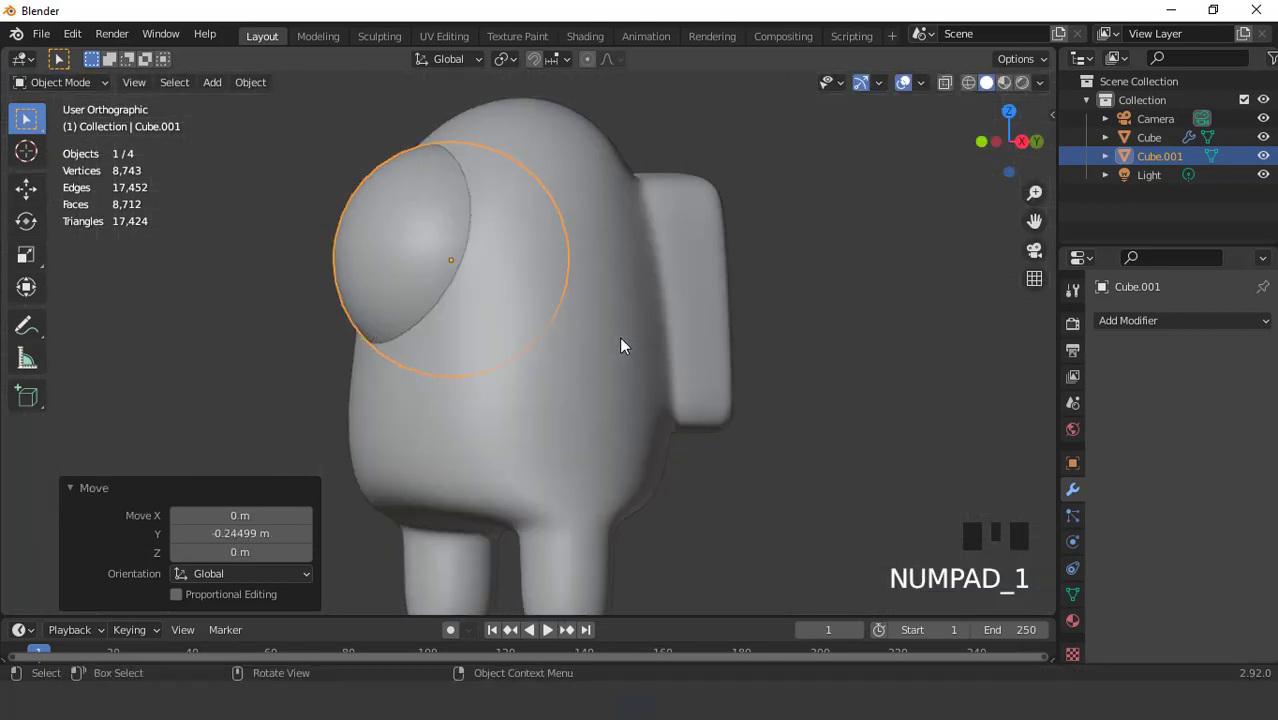
middle_click_drag(619, 336, 508, 422)
scroll(586, 340, "up", 3)
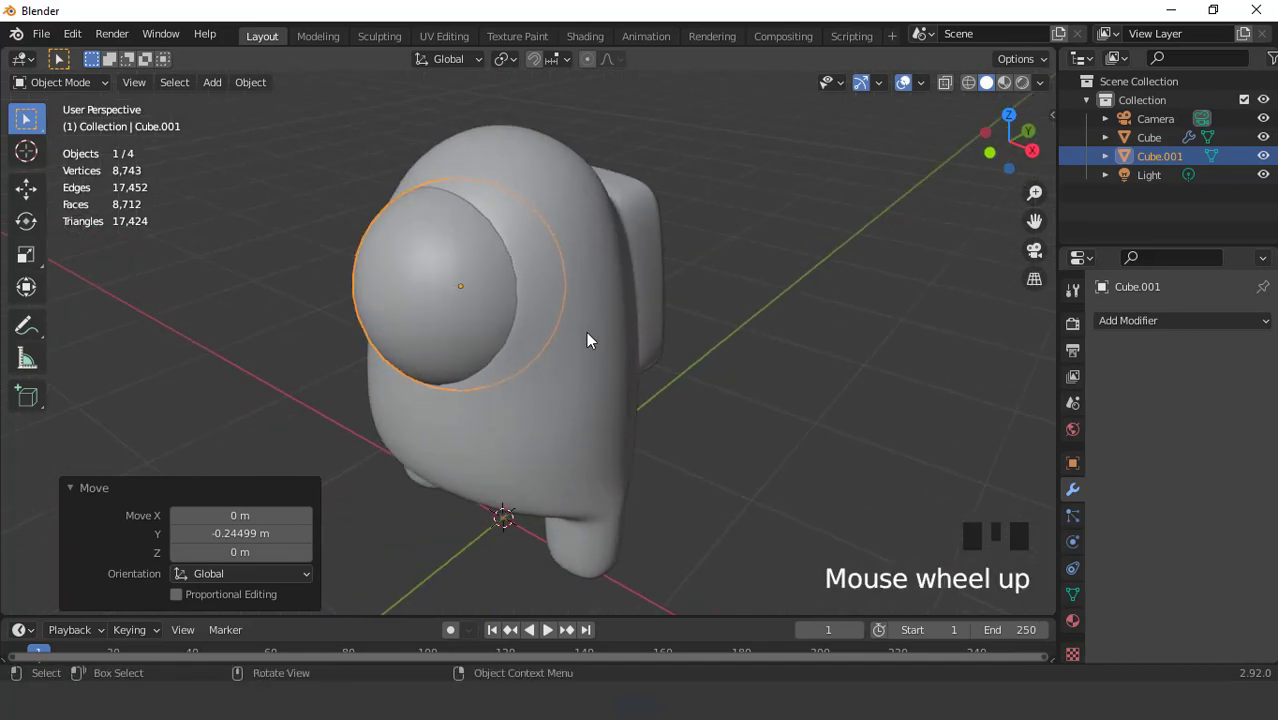
key("s")
left_click(584, 319)
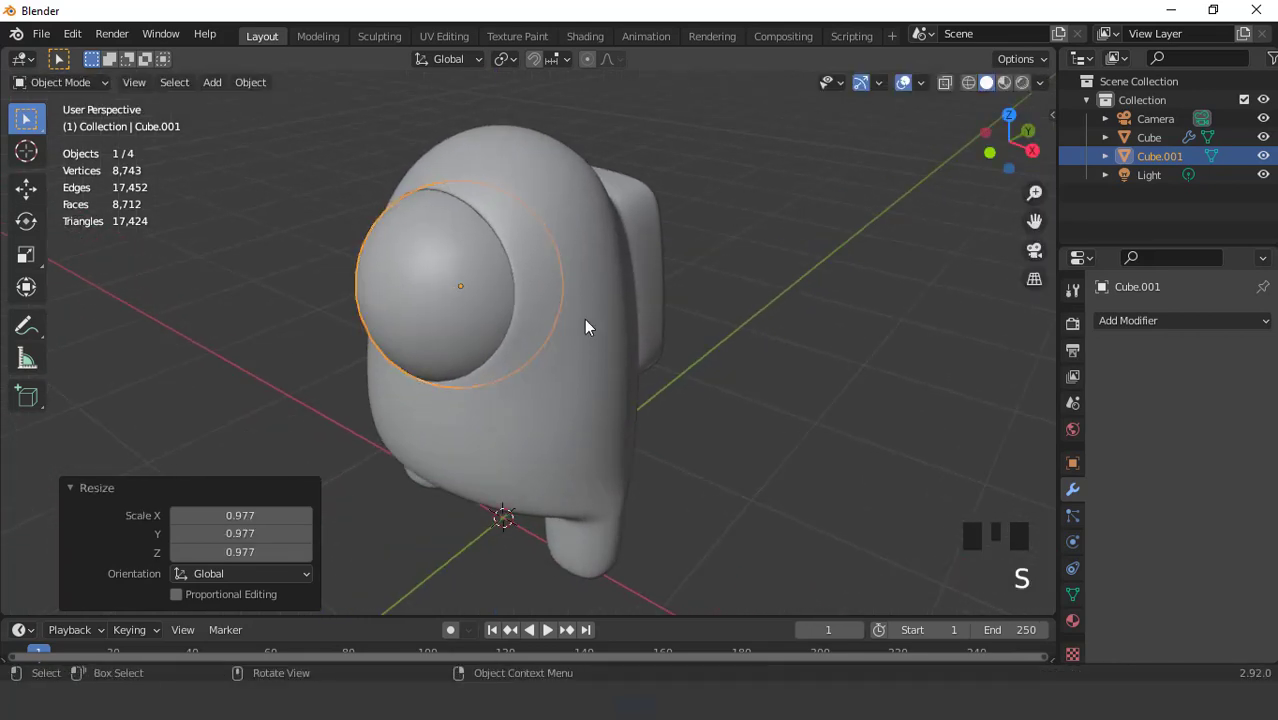
middle_click_drag(586, 327, 644, 323)
scroll(627, 289, "up", 2)
key("g")
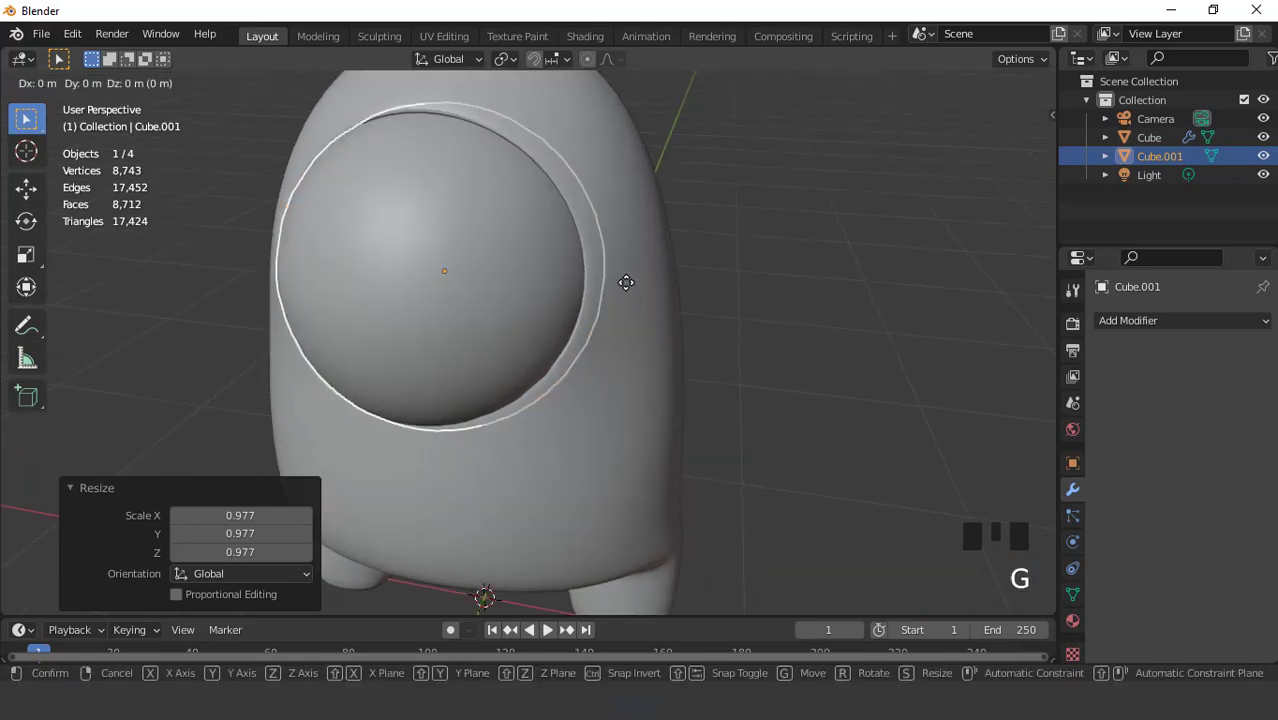
key("z")
left_click(625, 293)
Hide the viewport overlays and turn off the Outline option in the viewport shading settings
middle_click_drag(625, 296, 888, 102)
left_click(781, 140)
mouse_move(781, 140)
middle_mouse_down()
mouse_move(526, 268)
mouse_move(681, 250)
middle_mouse_up()
left_click(1040, 80)
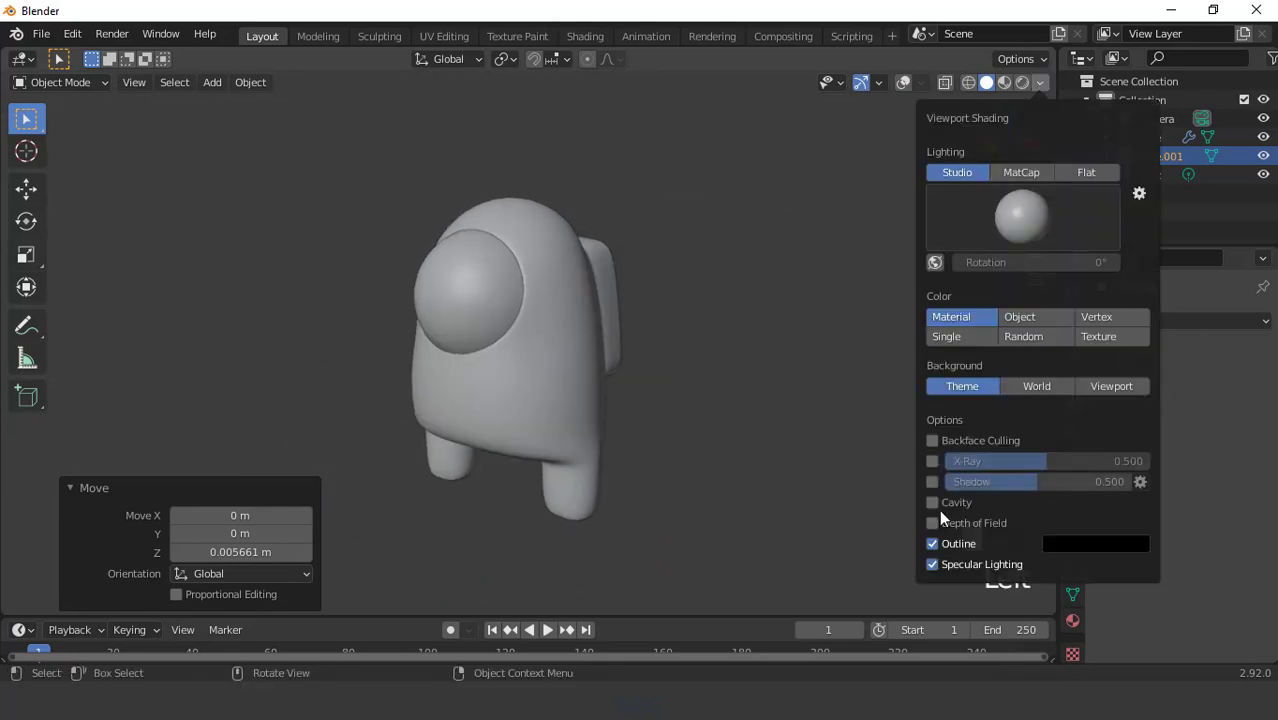
left_click(932, 543)
Show the viewport overlays again and view the character with its visor sphere from the side and the front
mouse_move(933, 540)
middle_mouse_down()
mouse_move(576, 285)
mouse_move(622, 405)
mouse_move(464, 297)
mouse_move(615, 362)
middle_mouse_up()
left_click(902, 83)
scroll(711, 242, "down", 3)
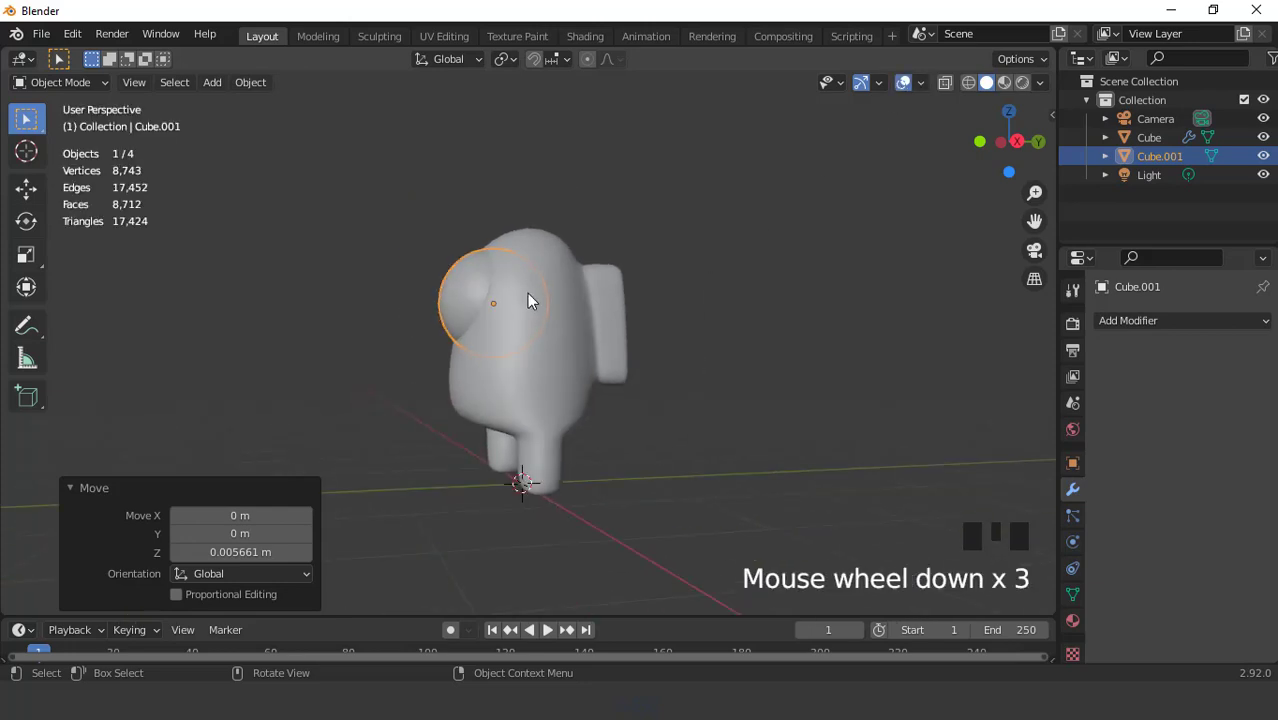
middle_click_drag(527, 293, 648, 340)
key("KP_1")
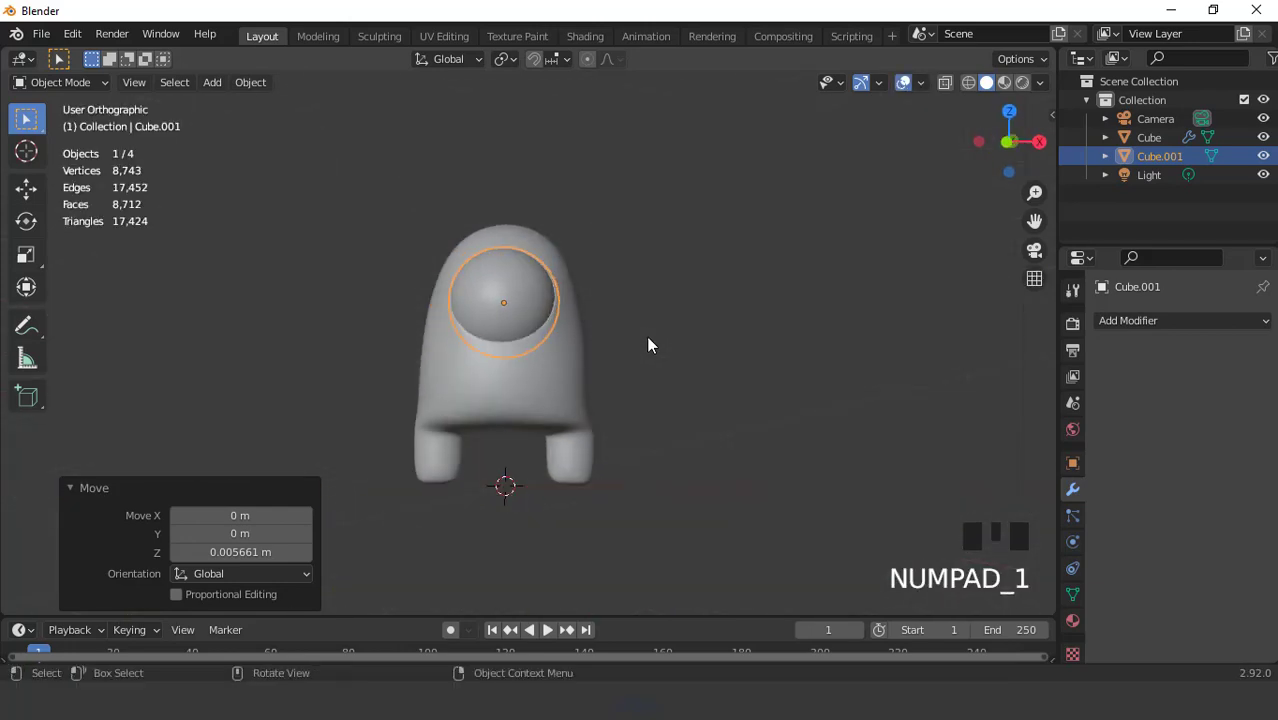
Switch the viewport to rendered shading and turn off Scene World in its lighting options
scroll(648, 345, "up", 2)
scroll(648, 345, "down", 2)
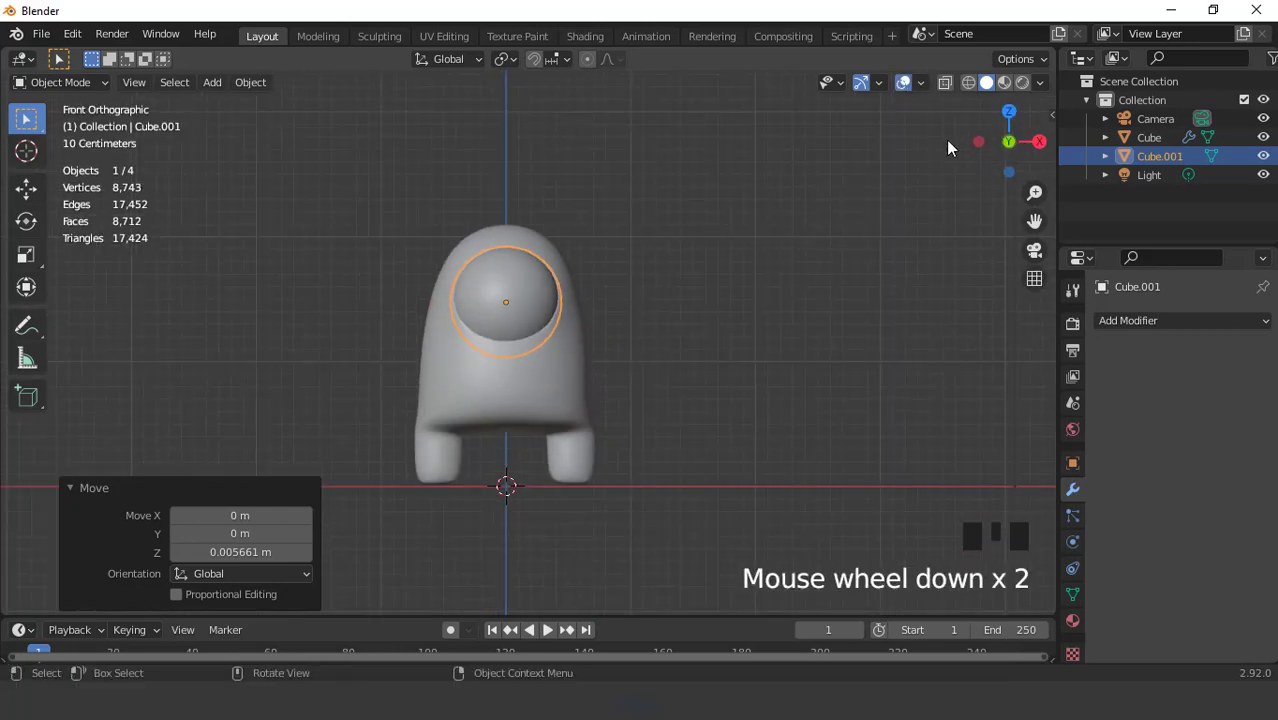
left_click(1022, 78)
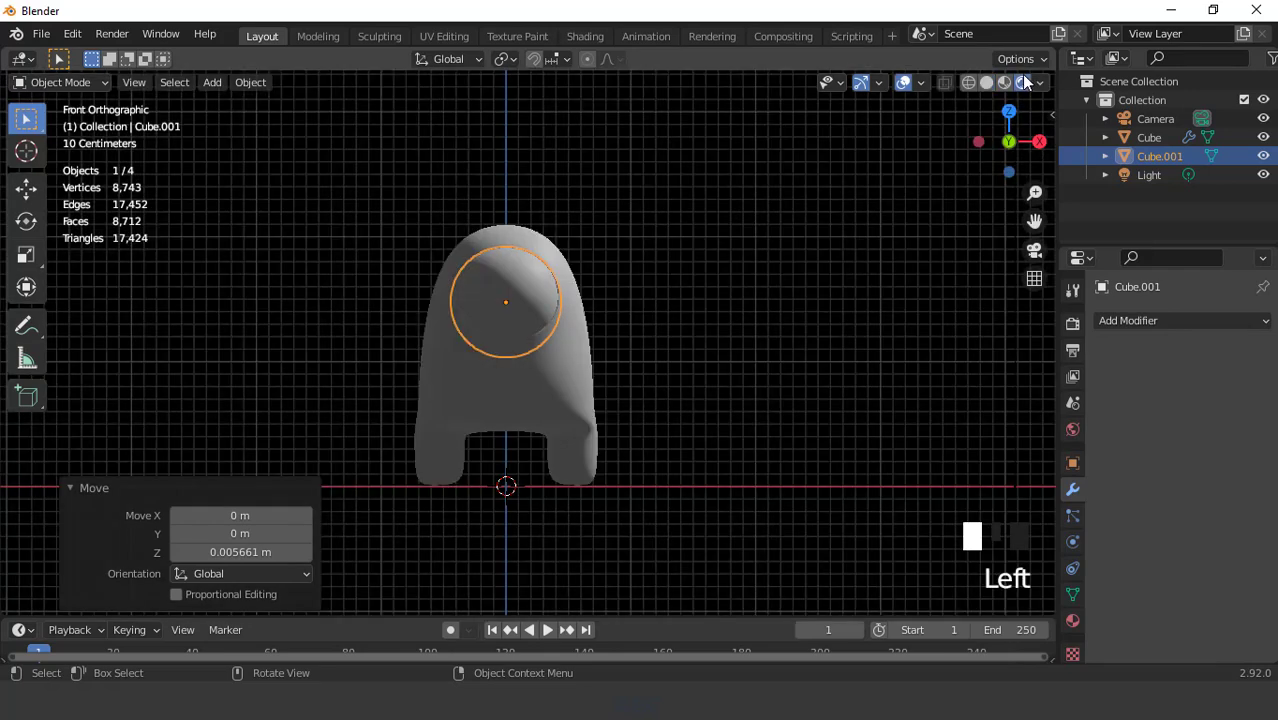
left_click(1040, 84)
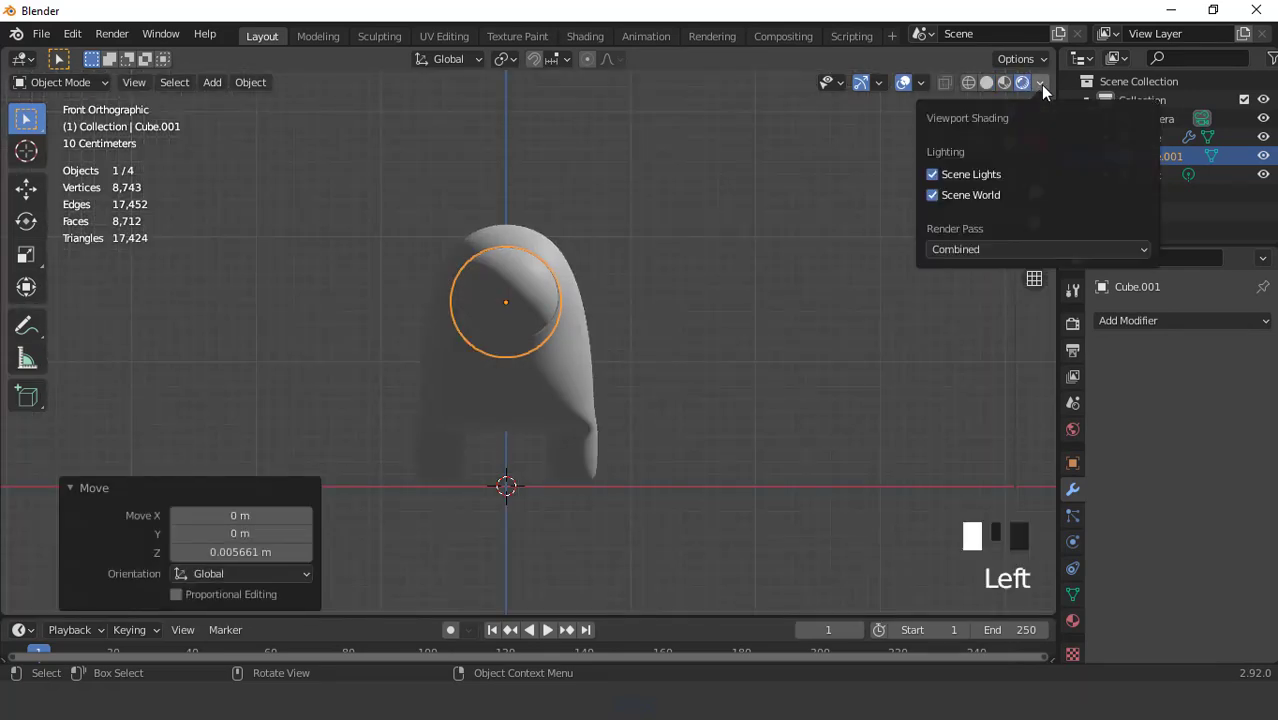
left_click(932, 195)
Enable Ambient Occlusion and Screen Space Reflections for Eevee, with the reflections' maximum roughness at about 0.227
left_click(1070, 325)
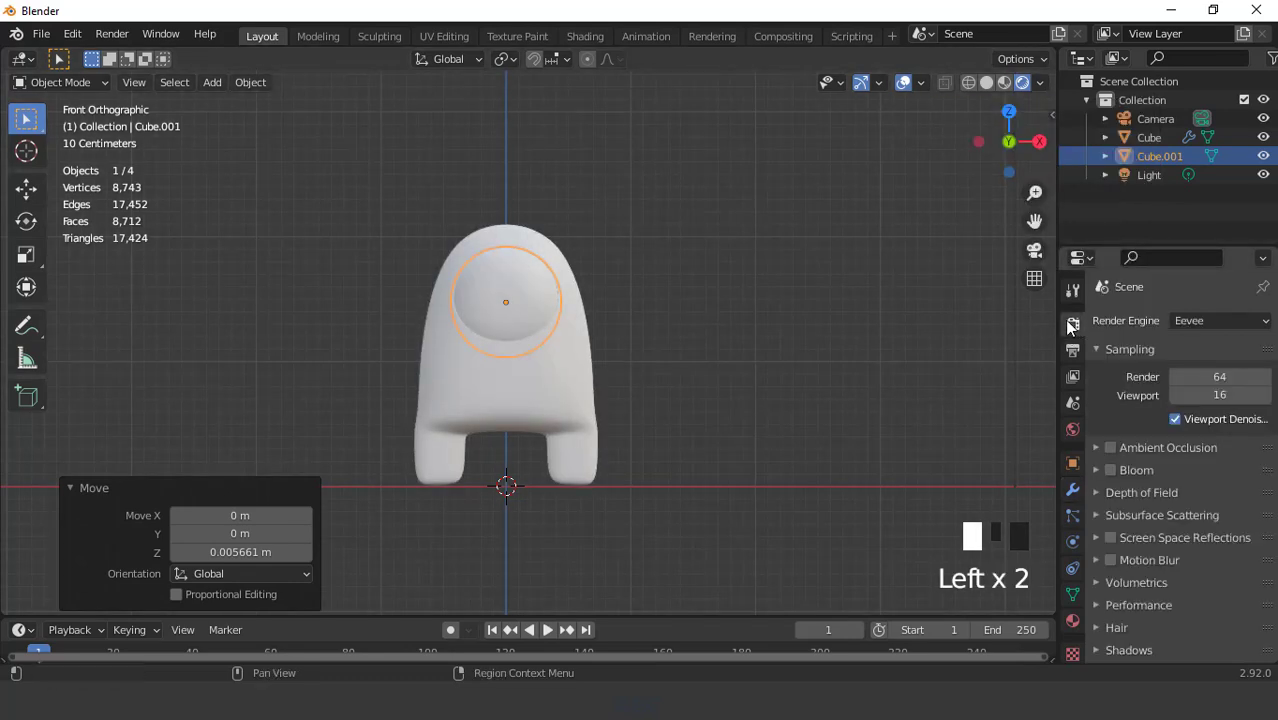
left_click(1110, 447)
left_click(1097, 538)
left_click(1110, 538)
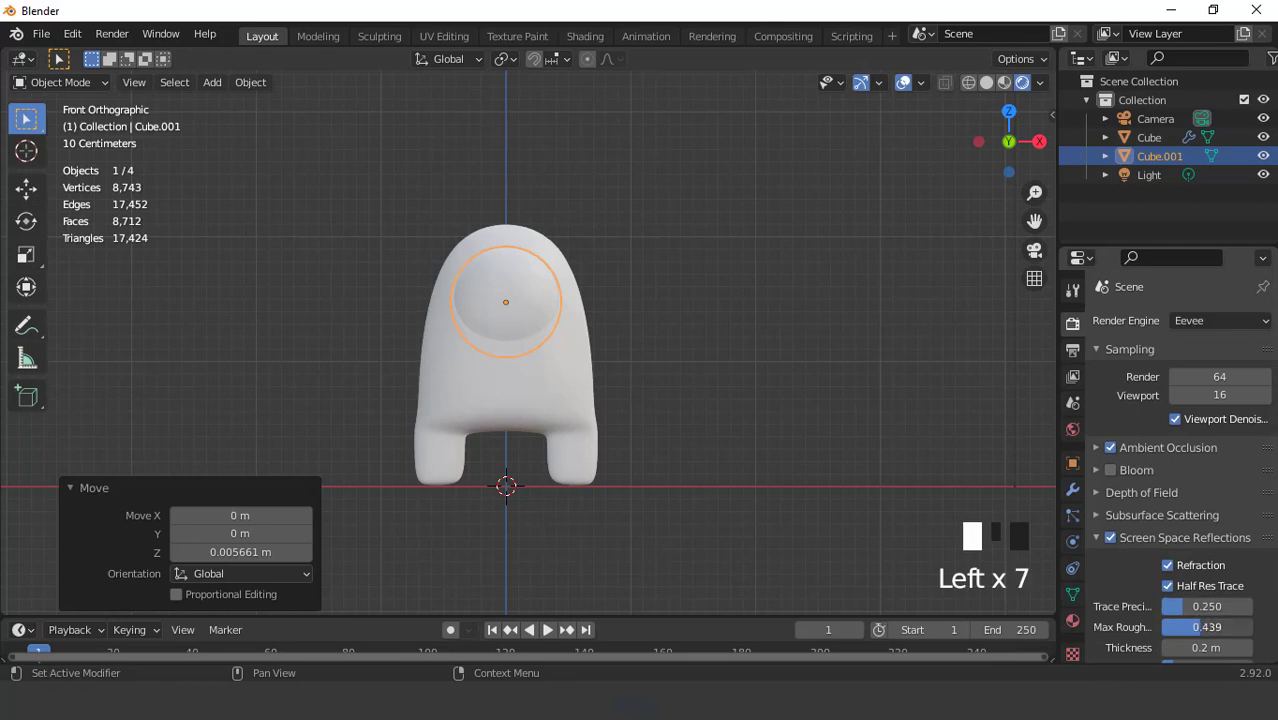
scroll(578, 375, "up", 2)
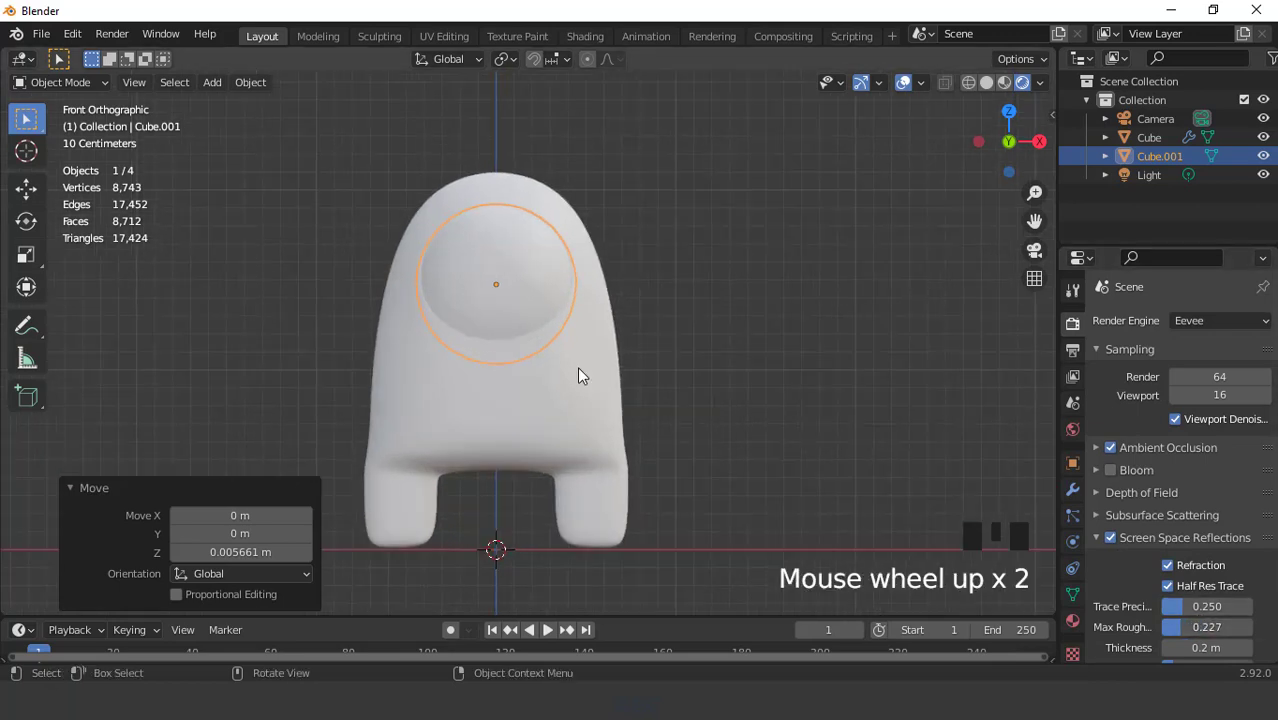
Give the character body a new material with a red base color of about H 0.998, S 0.936, V 0.477
left_click(578, 375)
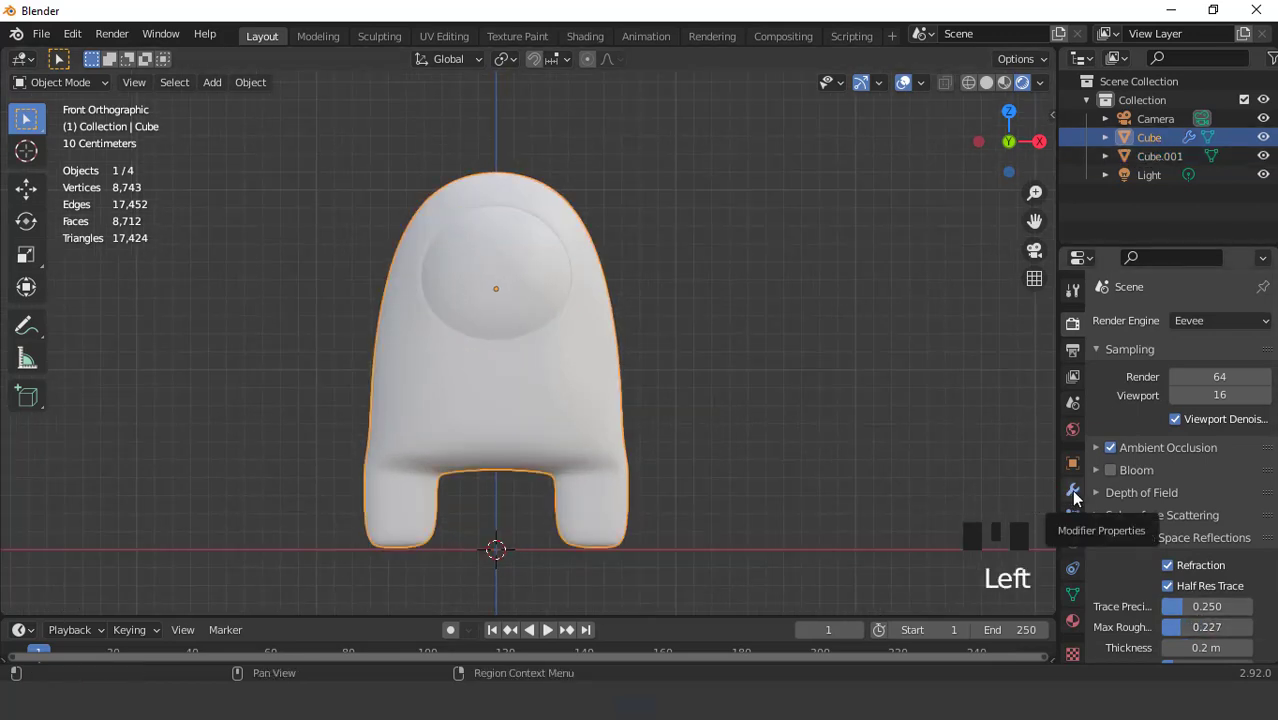
left_click(1072, 620)
left_click(1190, 399)
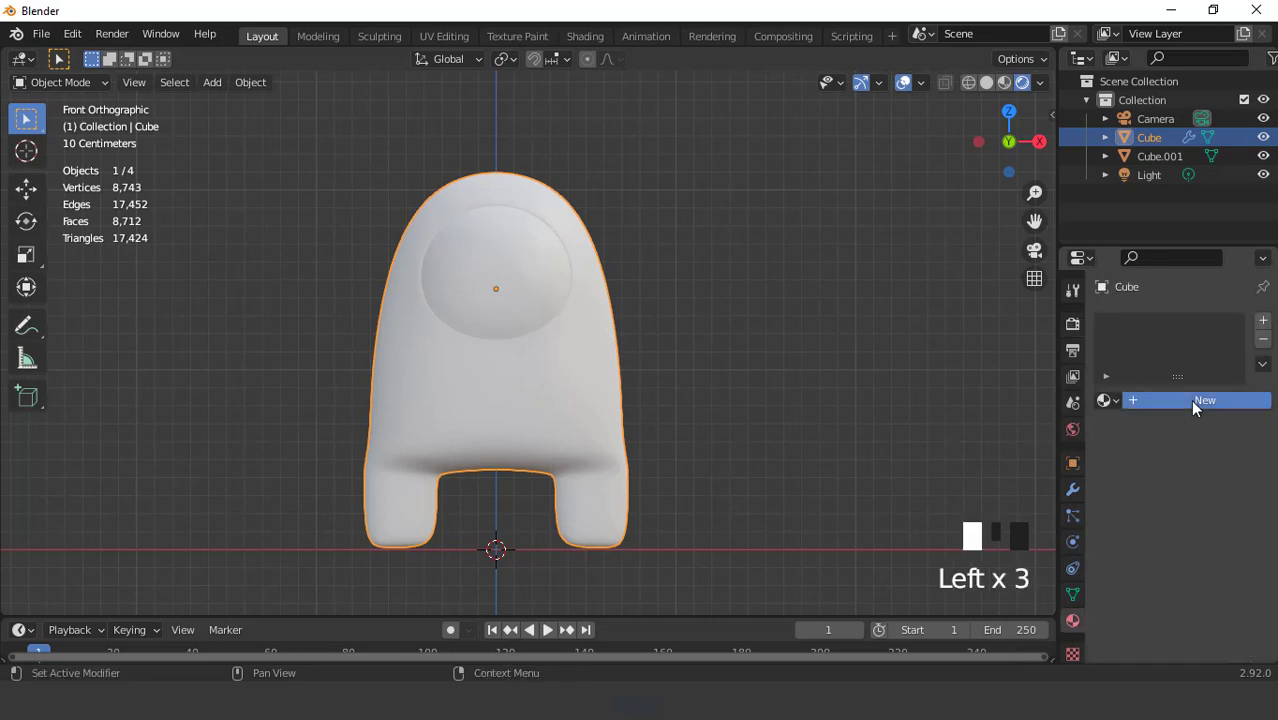
left_click(1210, 593)
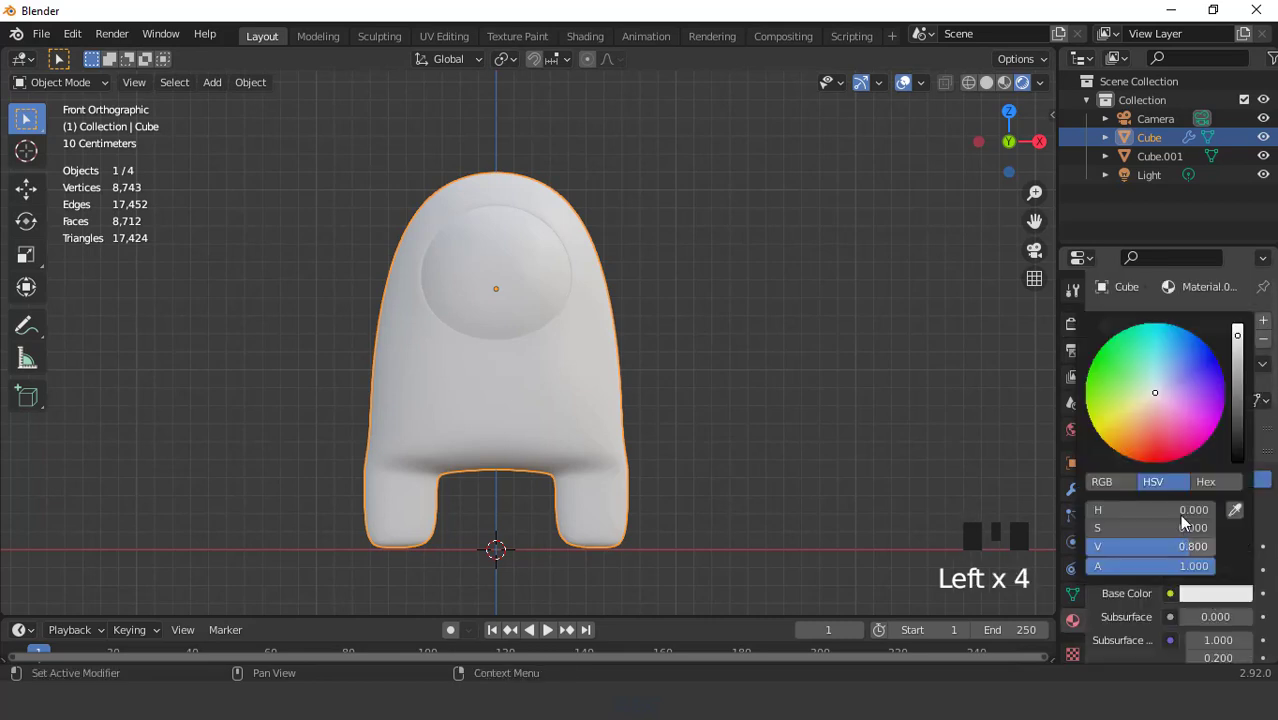
left_click(1153, 438)
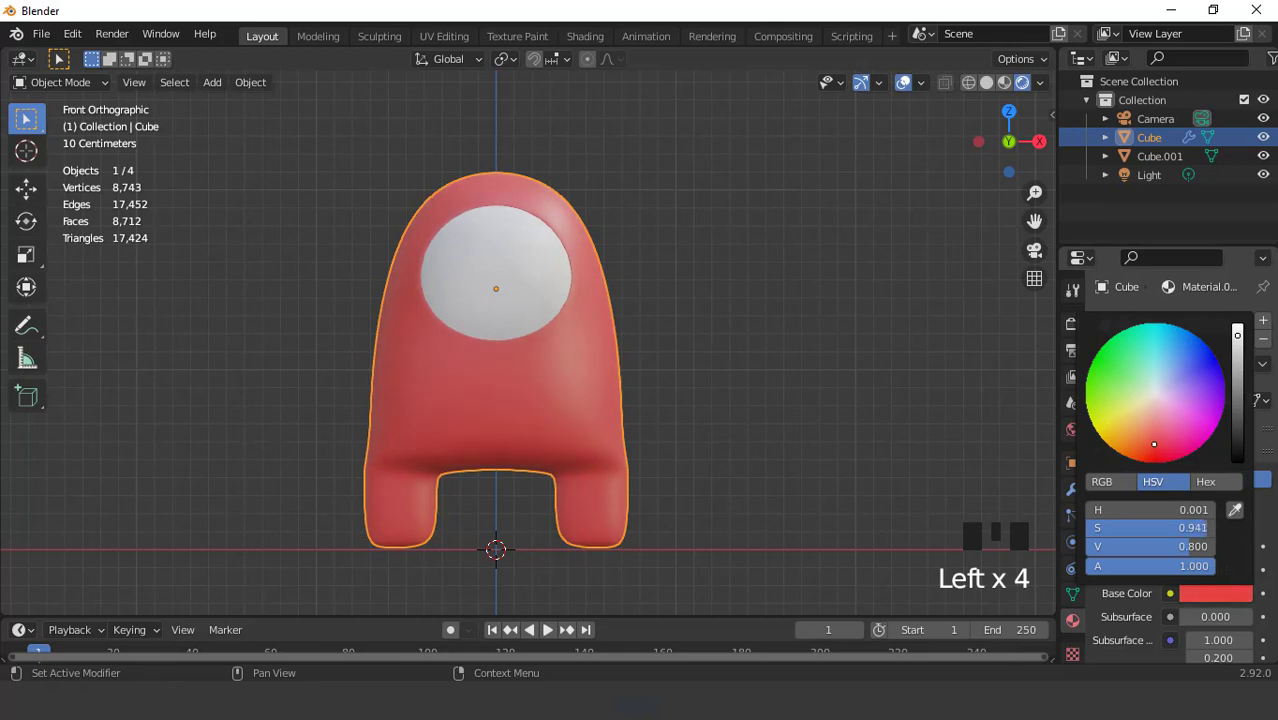
left_click_drag(1240, 350, 1238, 360)
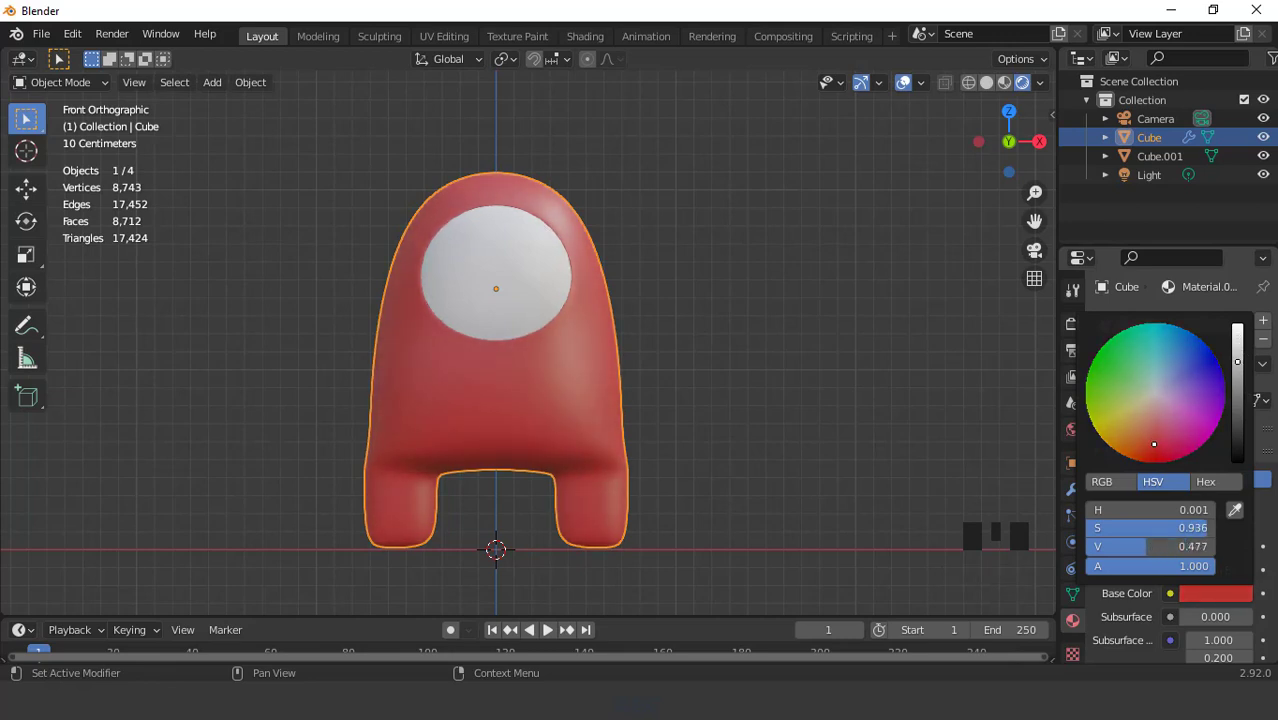
left_click_drag(1154, 444, 1157, 444)
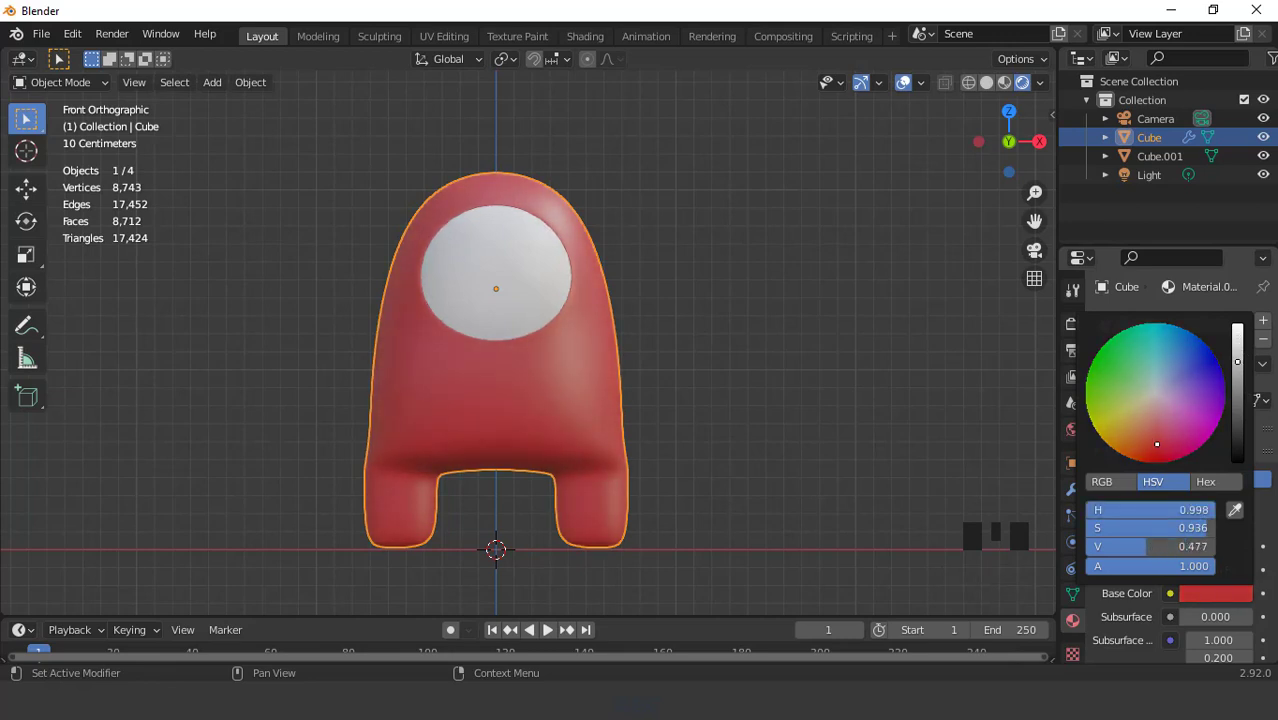
Add a second material slot to the body with a new material whose base color is black
scroll(640, 264, "down", 1)
middle_click_drag(640, 264, 569, 318)
scroll(569, 318, "up", 2)
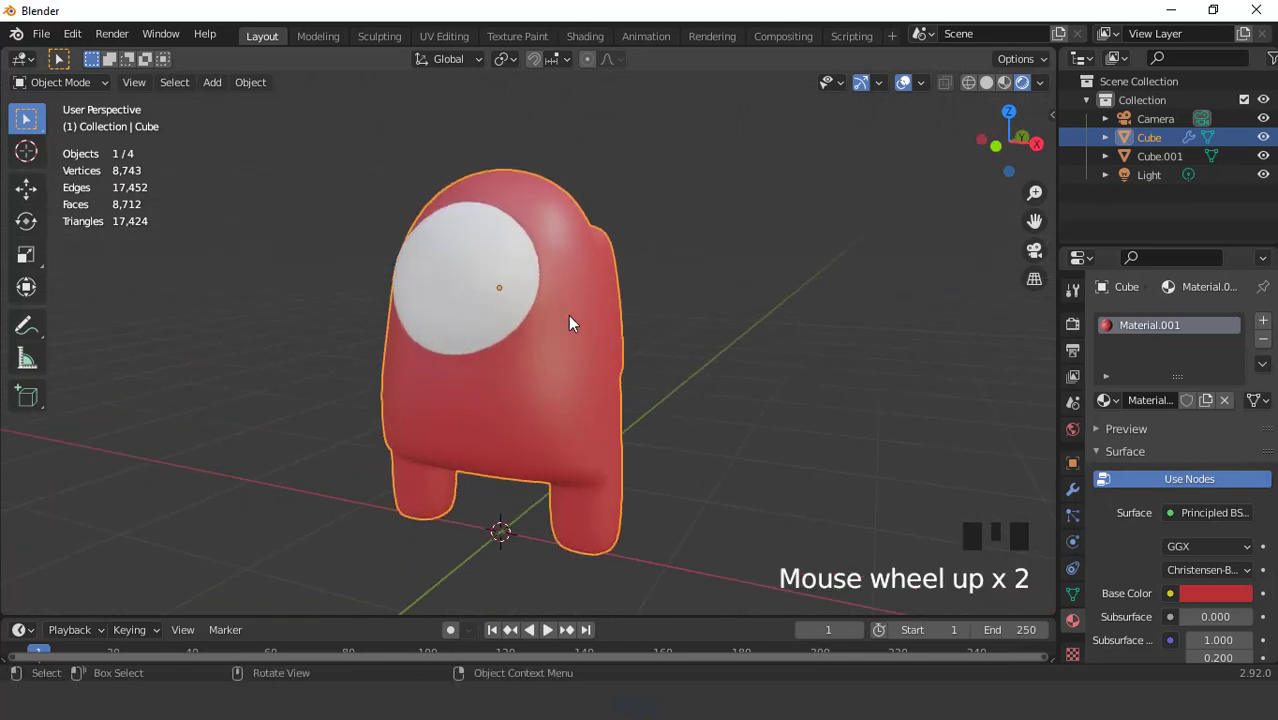
left_click(1262, 320)
left_click(1170, 440)
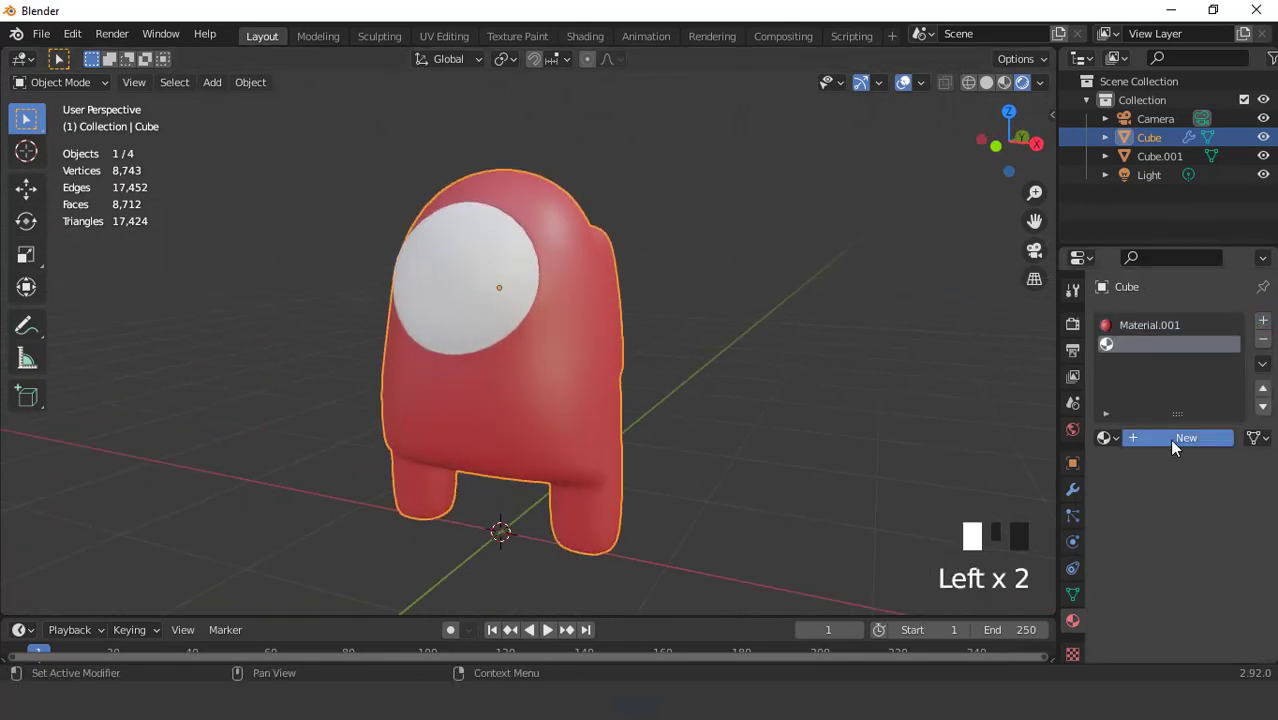
scroll(1187, 476, "down", 3)
left_click(1215, 518)
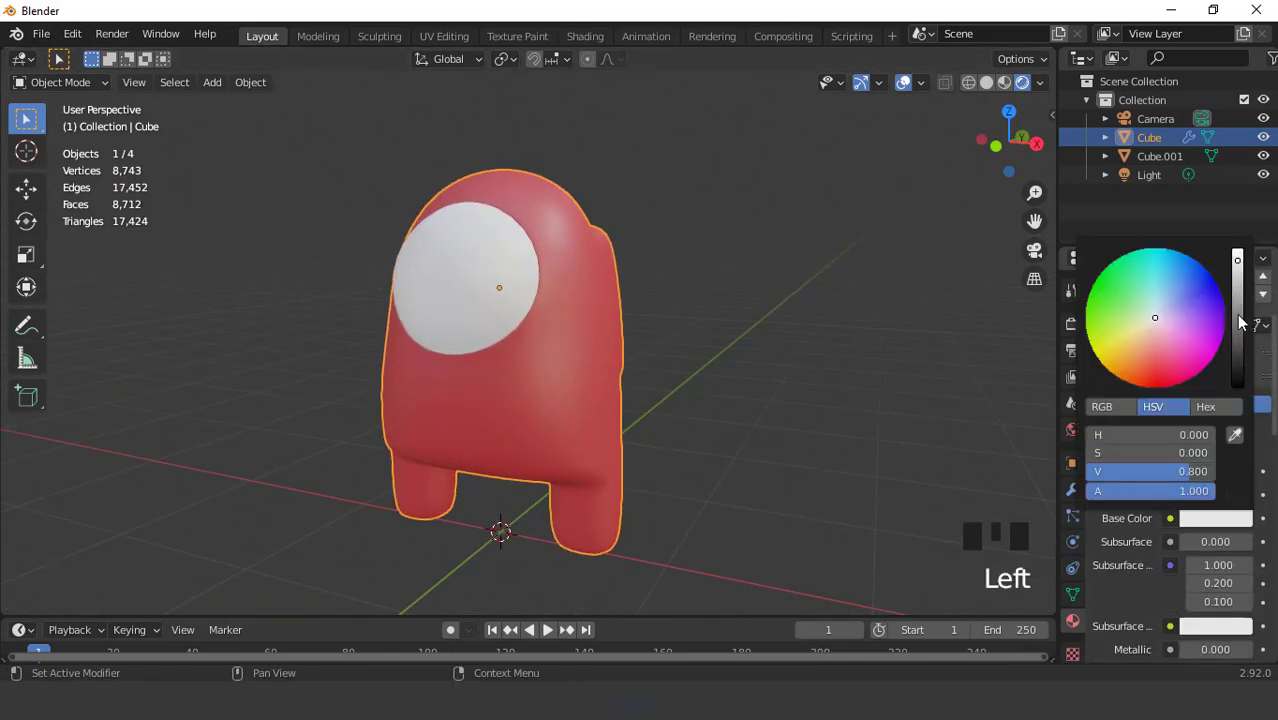
left_click_drag(1241, 322, 1207, 387)
scroll(670, 428, "up", 1)
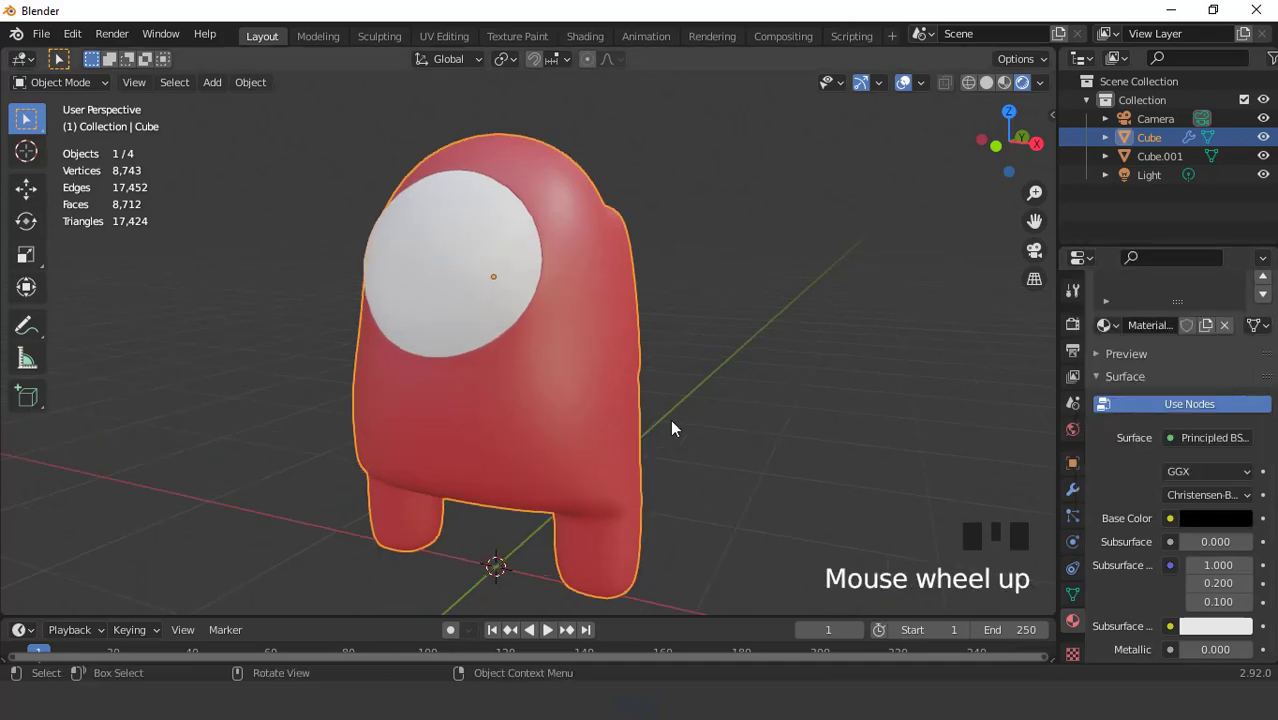
Enter Edit Mode on the character body's mesh
scroll(672, 428, "down", 3)
middle_click_drag(617, 411, 641, 364)
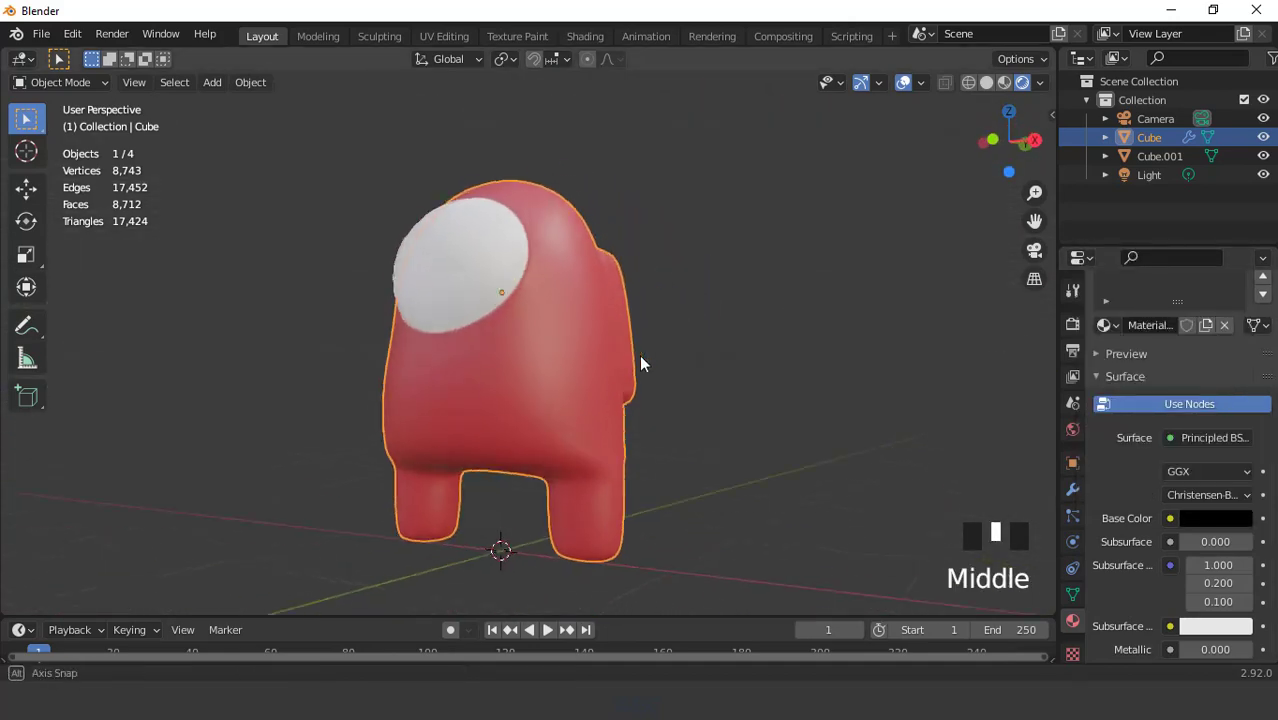
scroll(607, 377, "up", 1)
key("Tab")
scroll(607, 377, "down", 2)
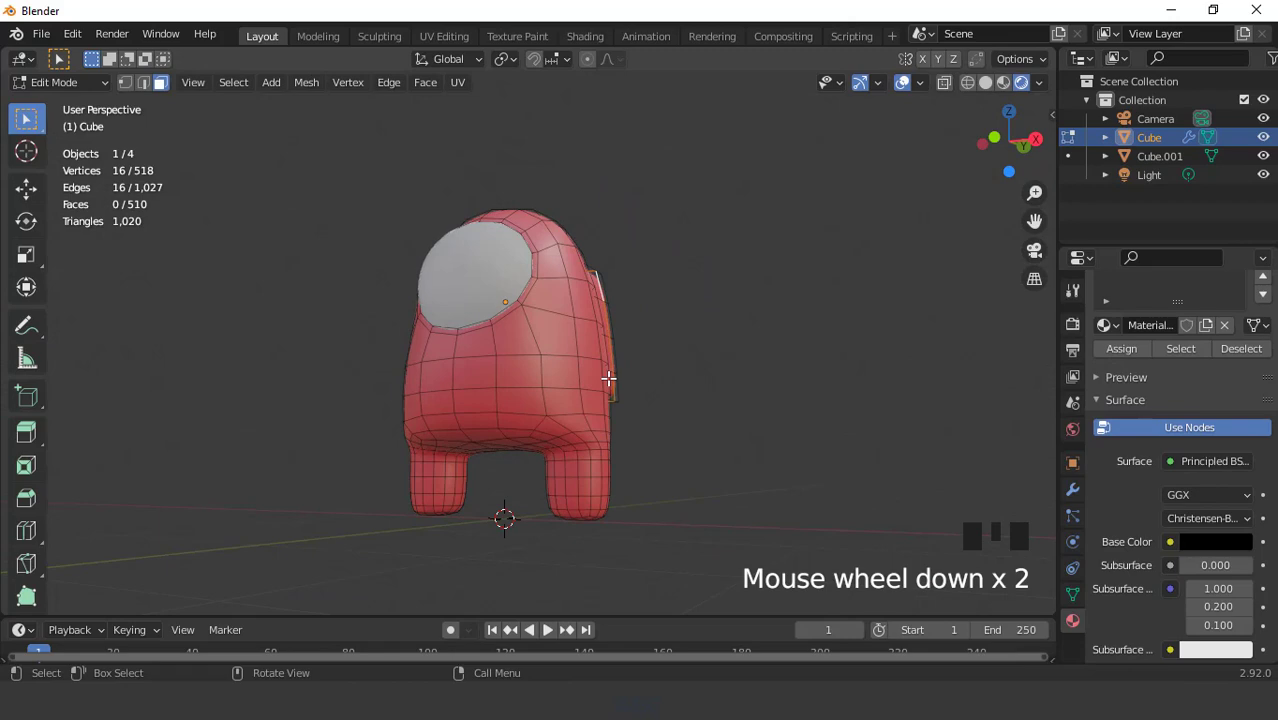
Try to select the sole faces of one foot from below
key("ctrl+KP_7")
scroll(607, 377, "up", 6)
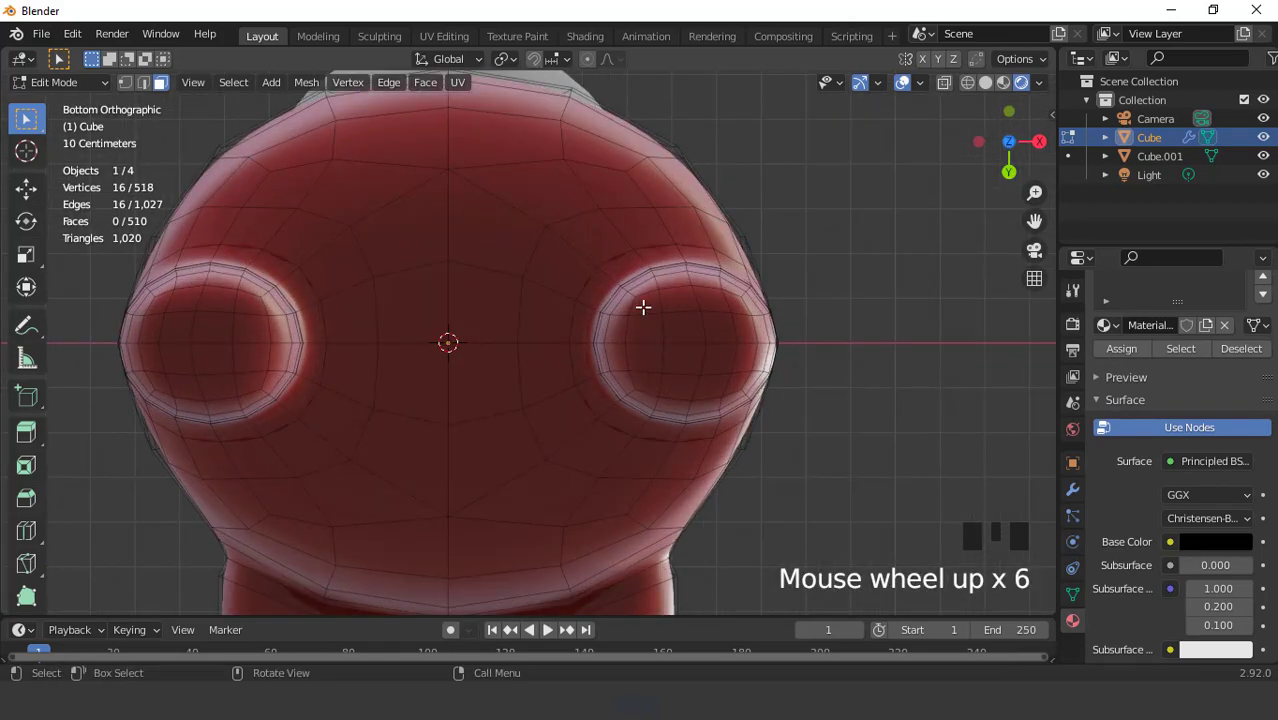
left_click_drag(642, 307, 740, 381)
scroll(733, 360, "down", 2)
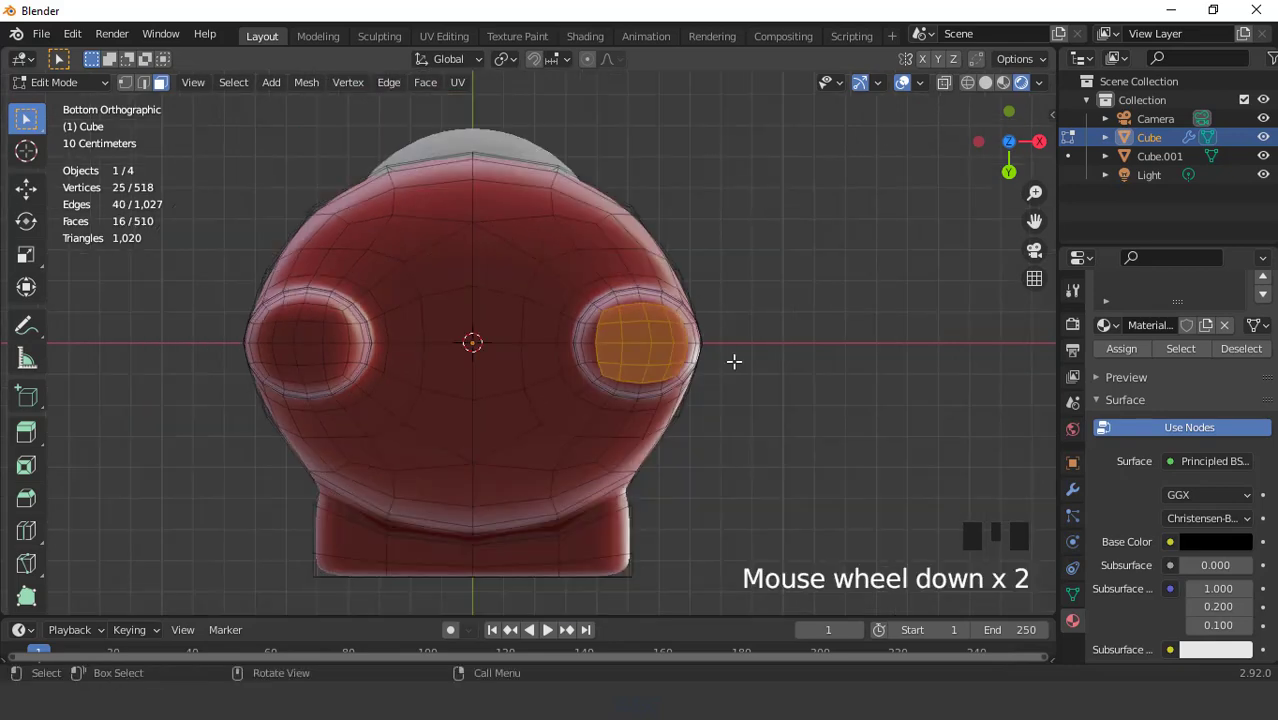
With X-ray on, select the bottom ends of both feet from the front, expand the selection by one ring and use face selection
key("KP_1")
scroll(734, 361, "down", 5)
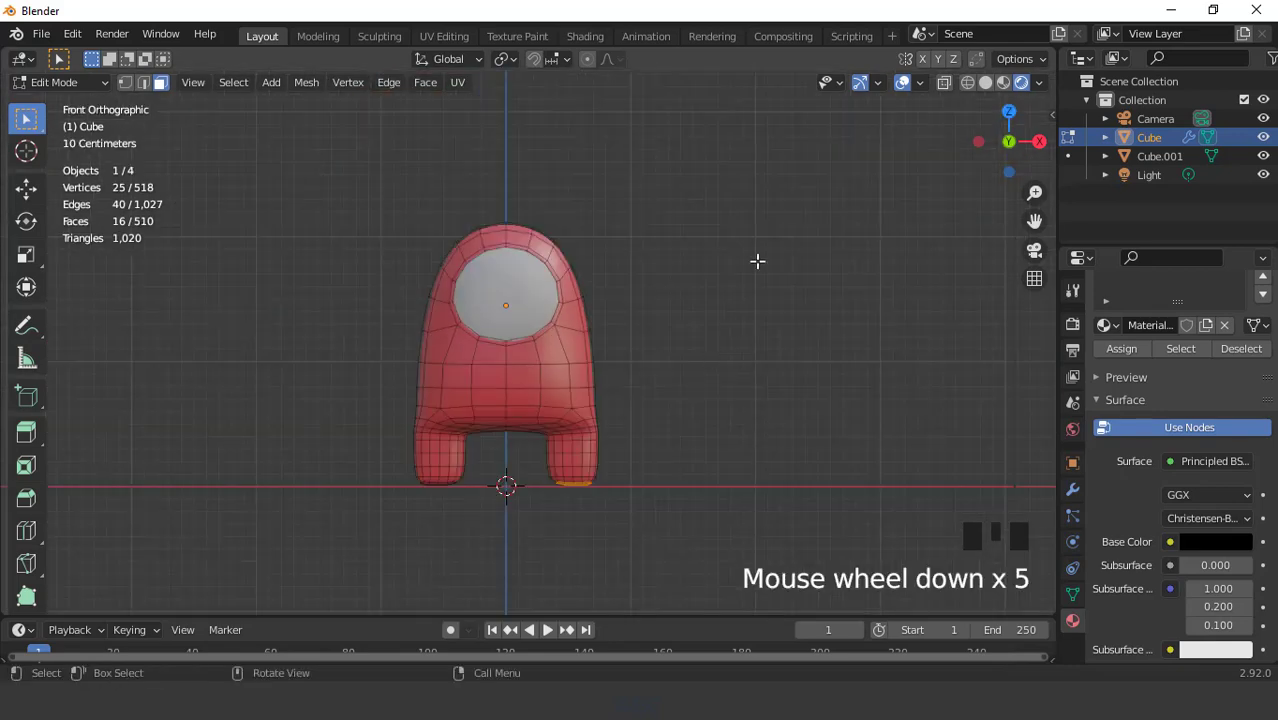
key("1")
left_click(676, 425)
scroll(677, 426, "up", 1)
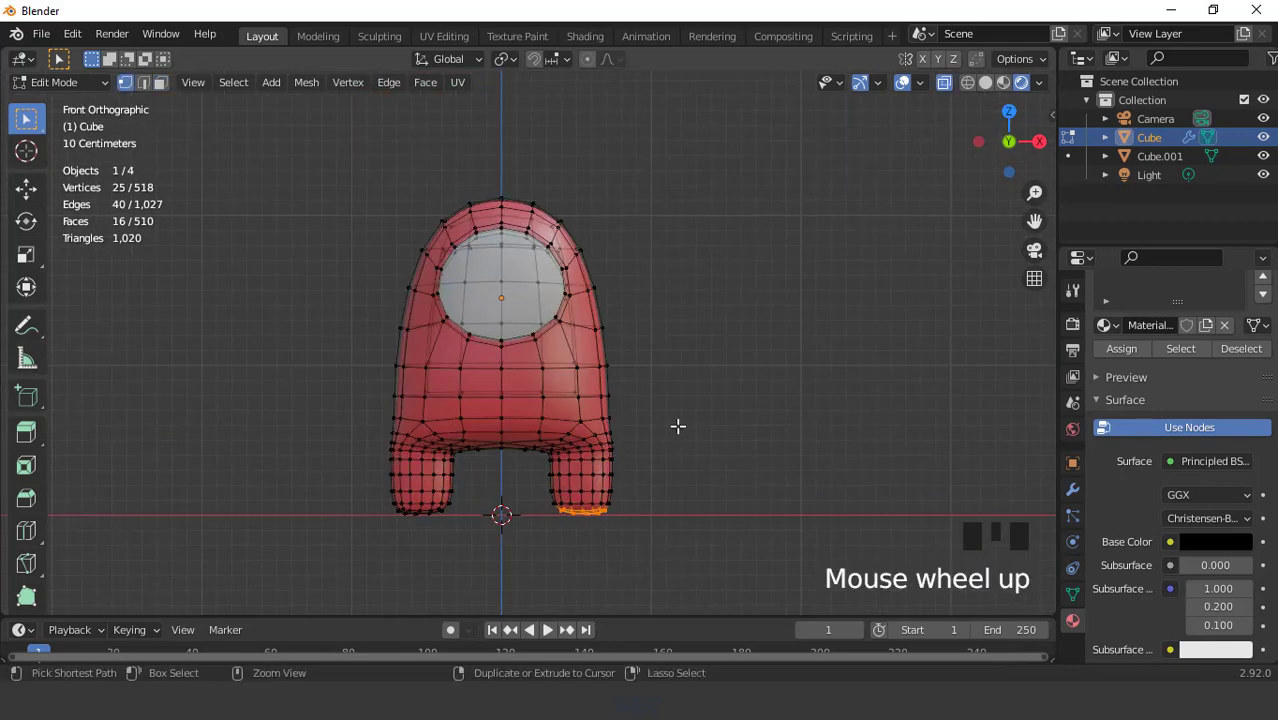
key("ctrl+KP_2")
key("ctrl+KP_2")
key("ctrl+KP_2")
scroll(676, 425, "up", 3)
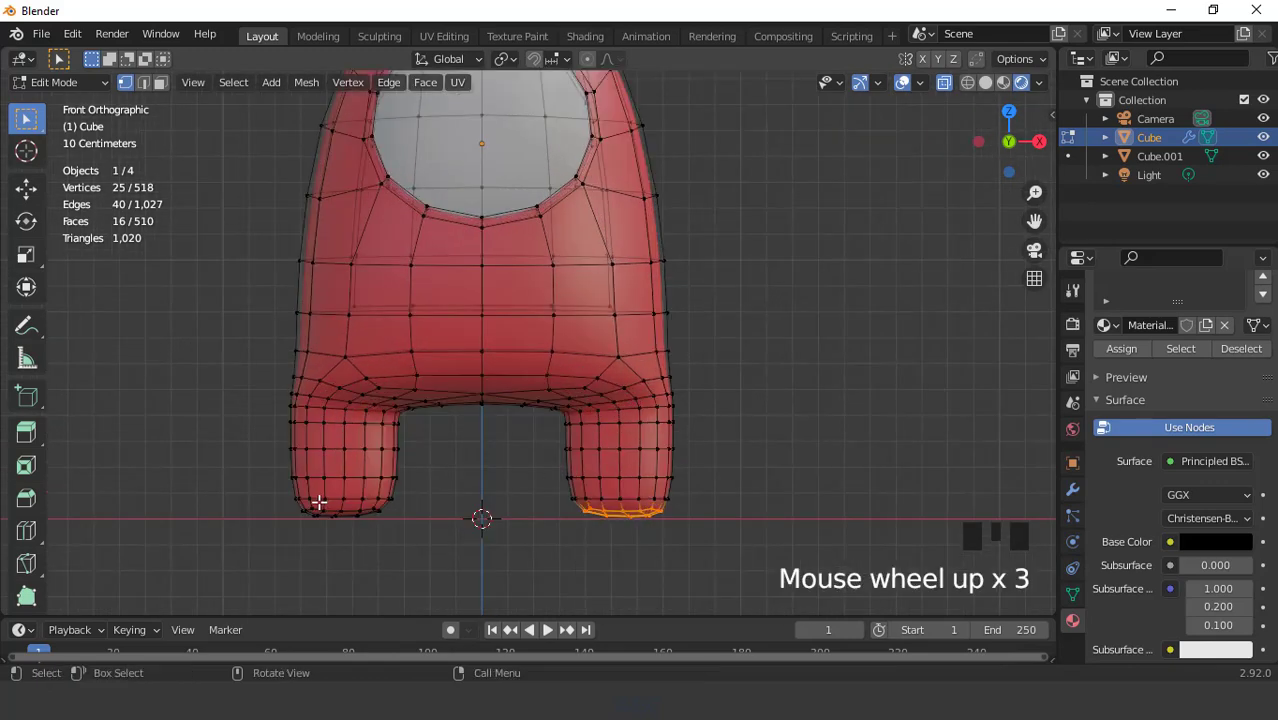
left_click_drag(273, 486, 707, 595)
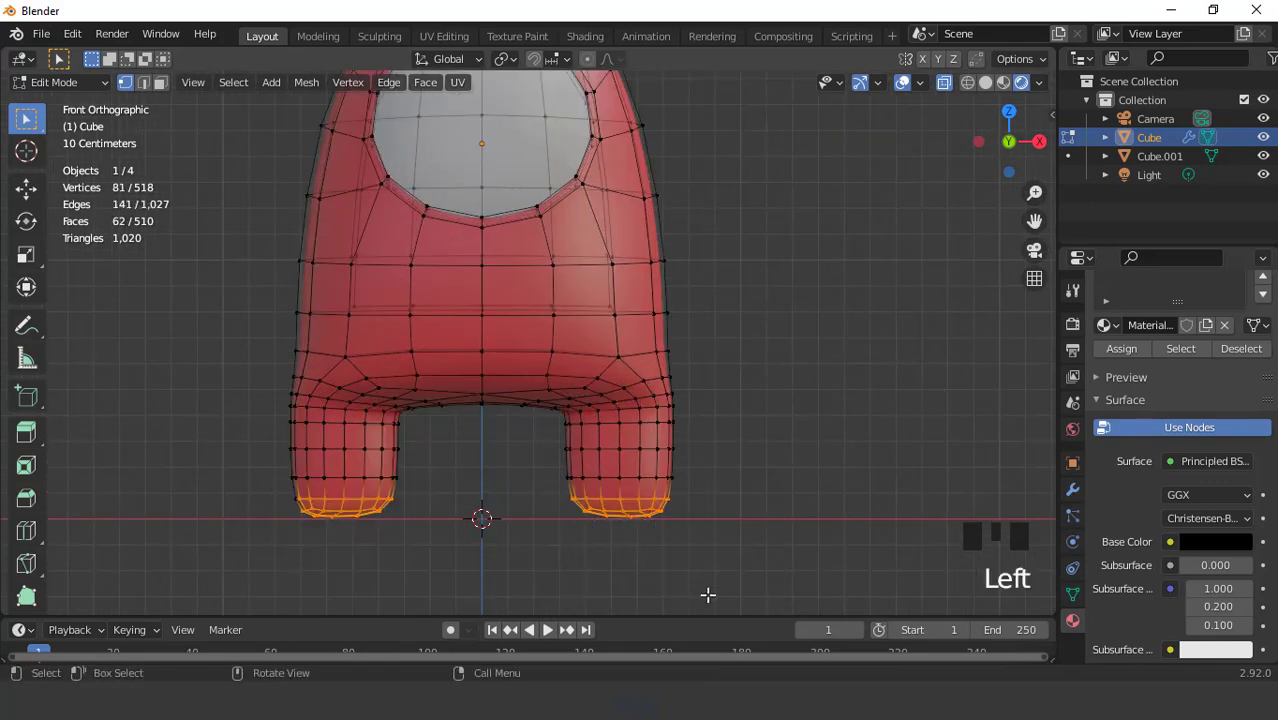
key("ctrl")
key("ctrl+KP_Add")
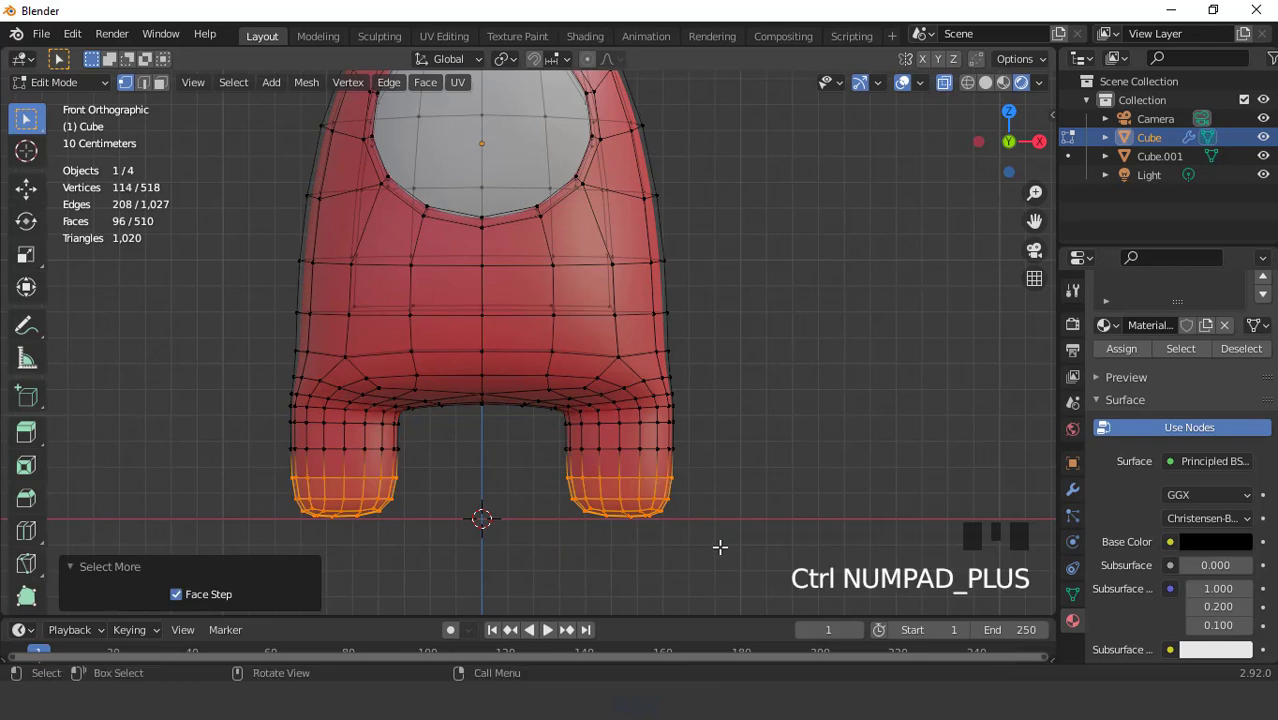
key("3")
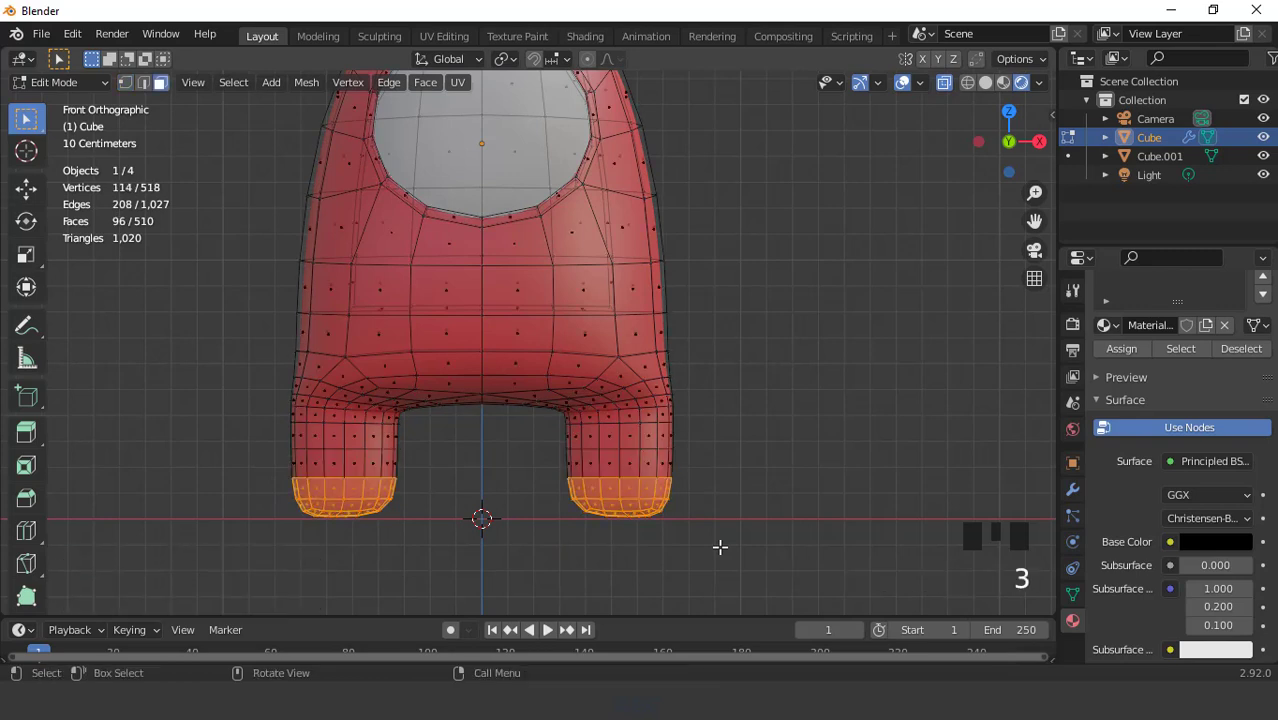
Assign the black material to the selected foot faces and check the result with the overlays briefly hidden
scroll(1140, 430, "up", 6)
left_click(1122, 461)
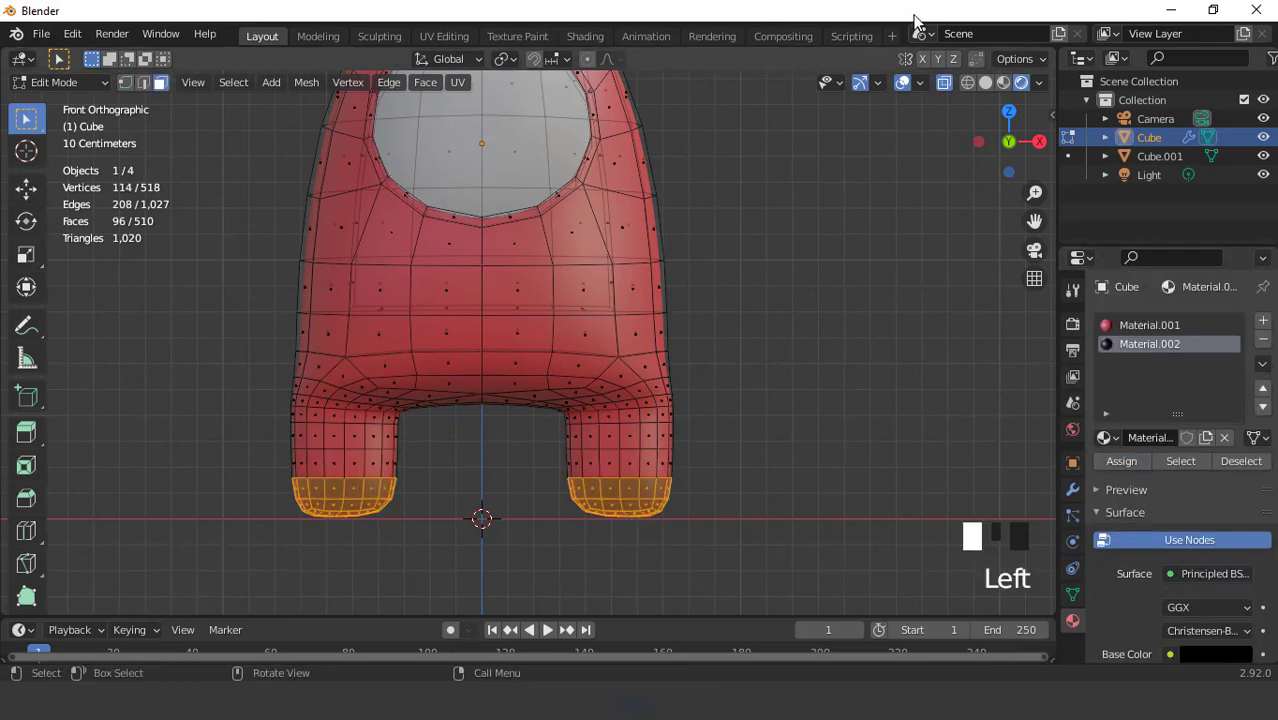
left_click(902, 82)
scroll(809, 269, "down", 2)
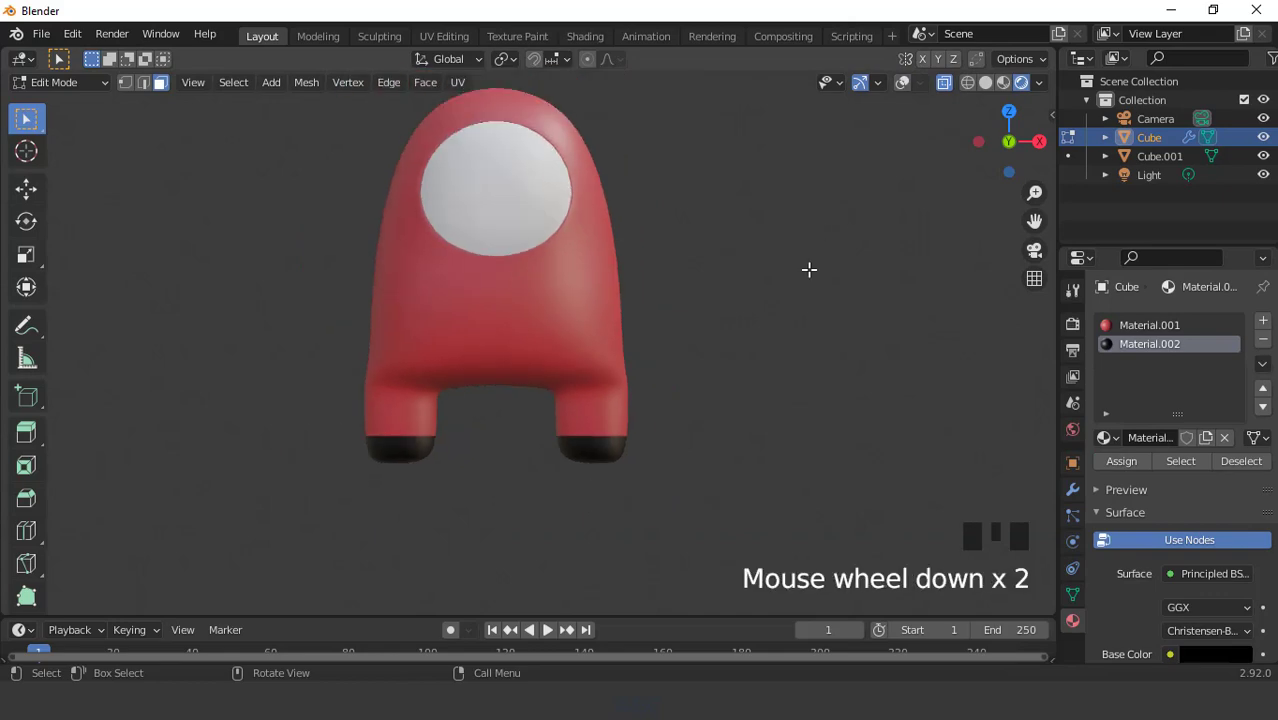
left_click(902, 82)
scroll(778, 268, "up", 4)
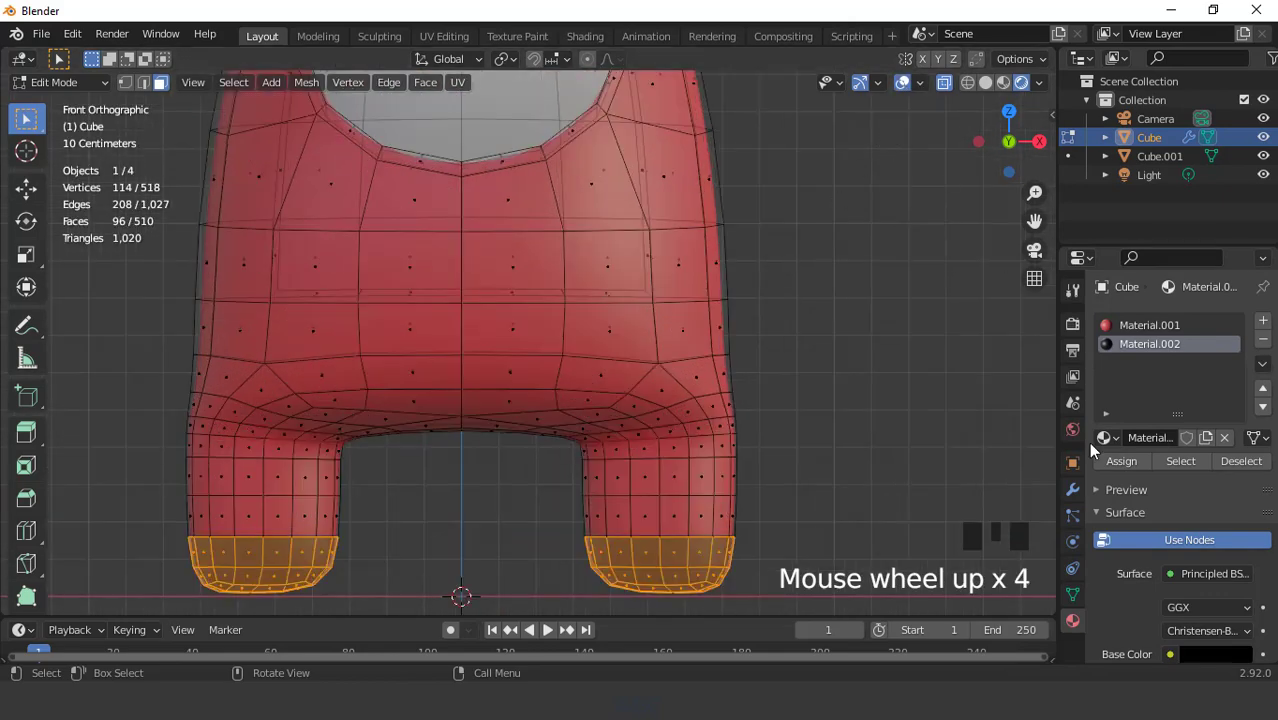
Turn off the Subdivision modifier's viewport display, then show the body in solid shading without X-ray from the right side
left_click(1073, 489)
left_click(1177, 352)
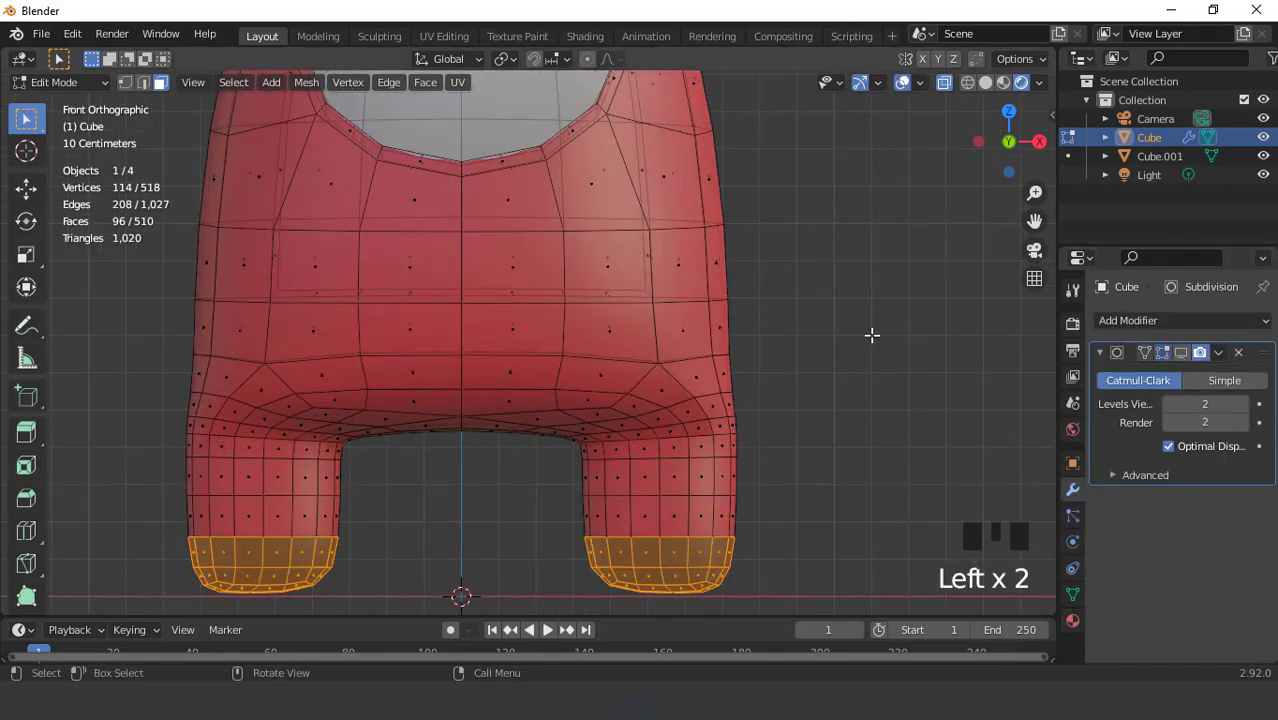
scroll(871, 335, "down", 1)
left_click(985, 83)
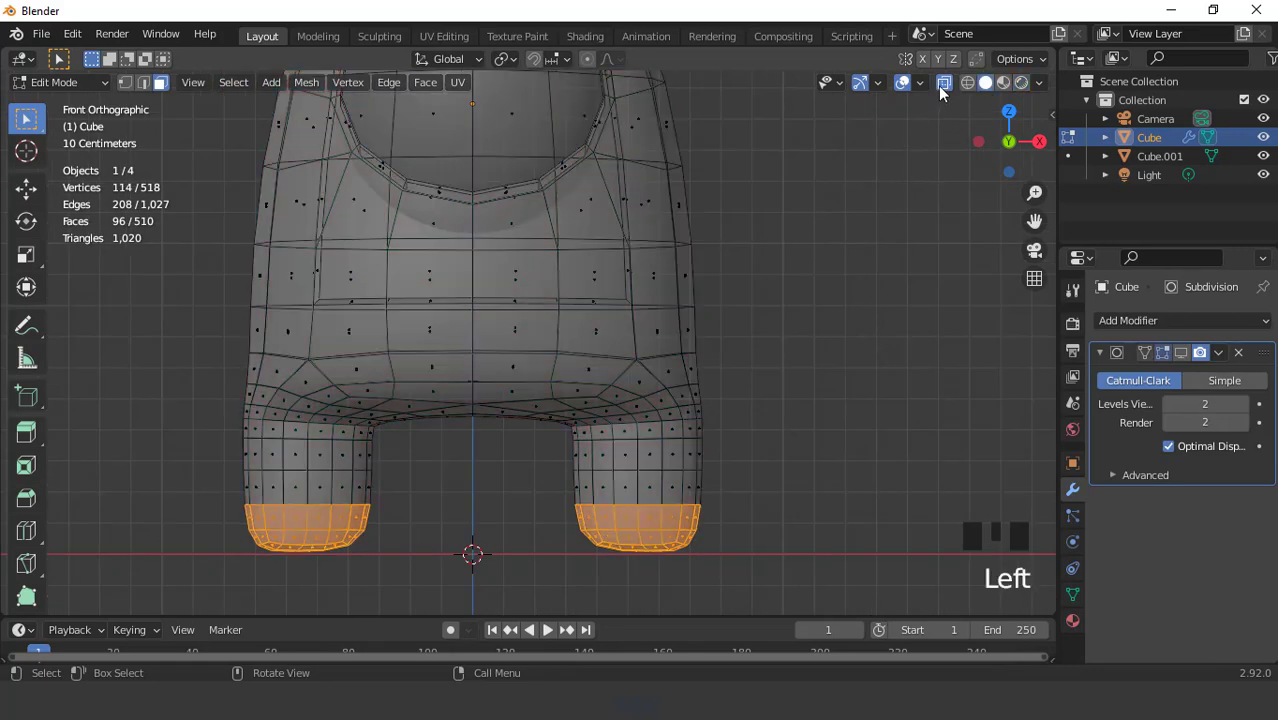
left_click(944, 83)
scroll(742, 371, "up", 1)
scroll(693, 362, "down", 2)
middle_click_drag(693, 362, 613, 405)
key("KP_3")
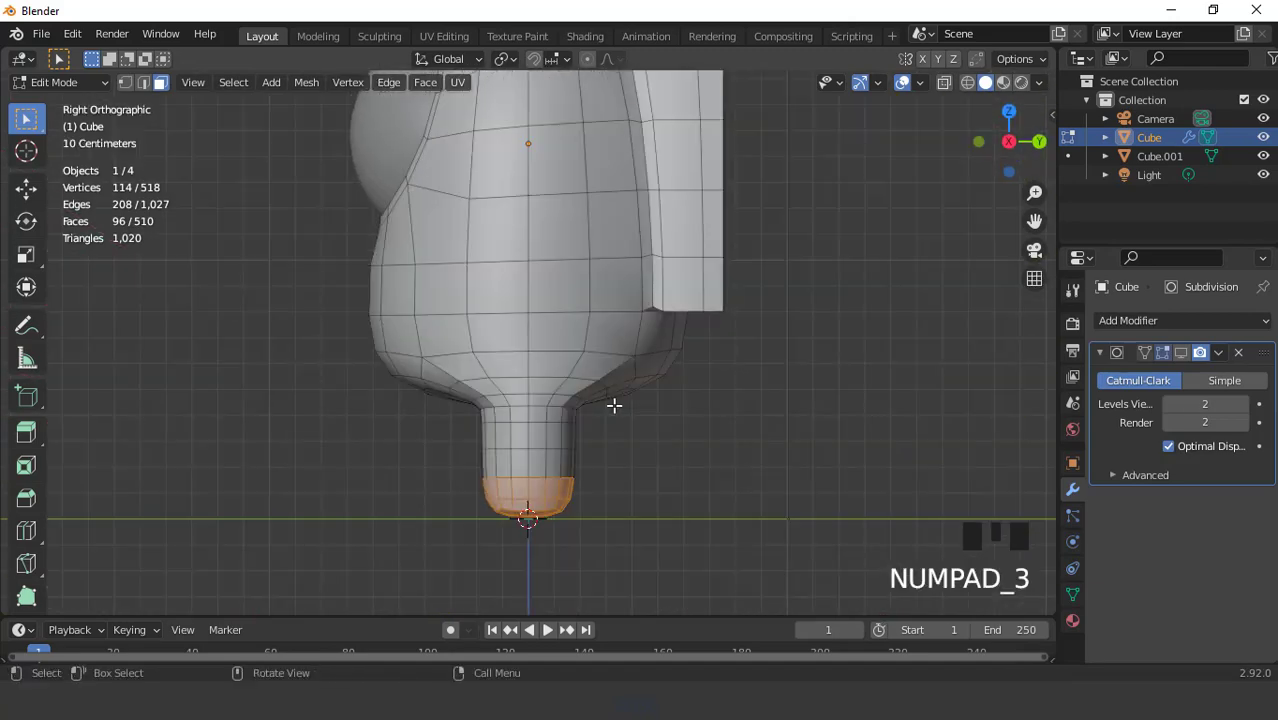
Add a loop cut around the lower body, slid upward to a factor of about -0.59, and flatten it with a Z scale of 0
scroll(614, 404, "up", 1)
key("ctrl+r")
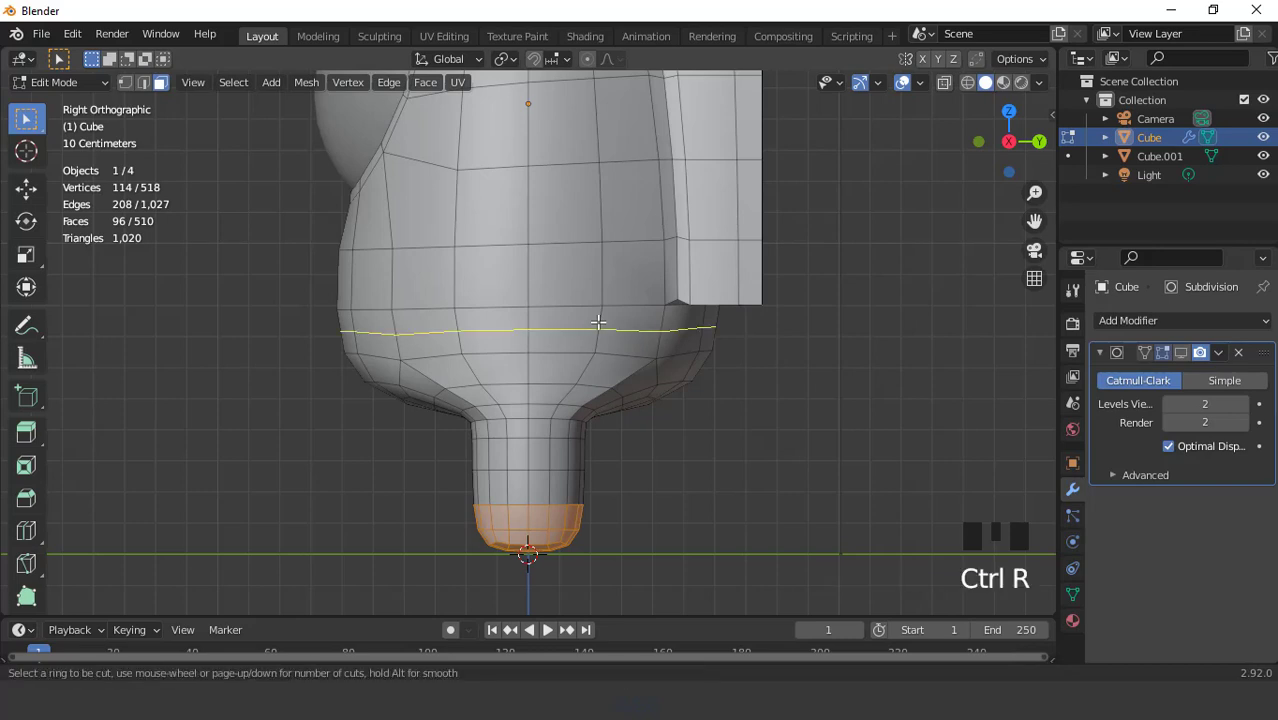
left_click(597, 322)
left_click(598, 308)
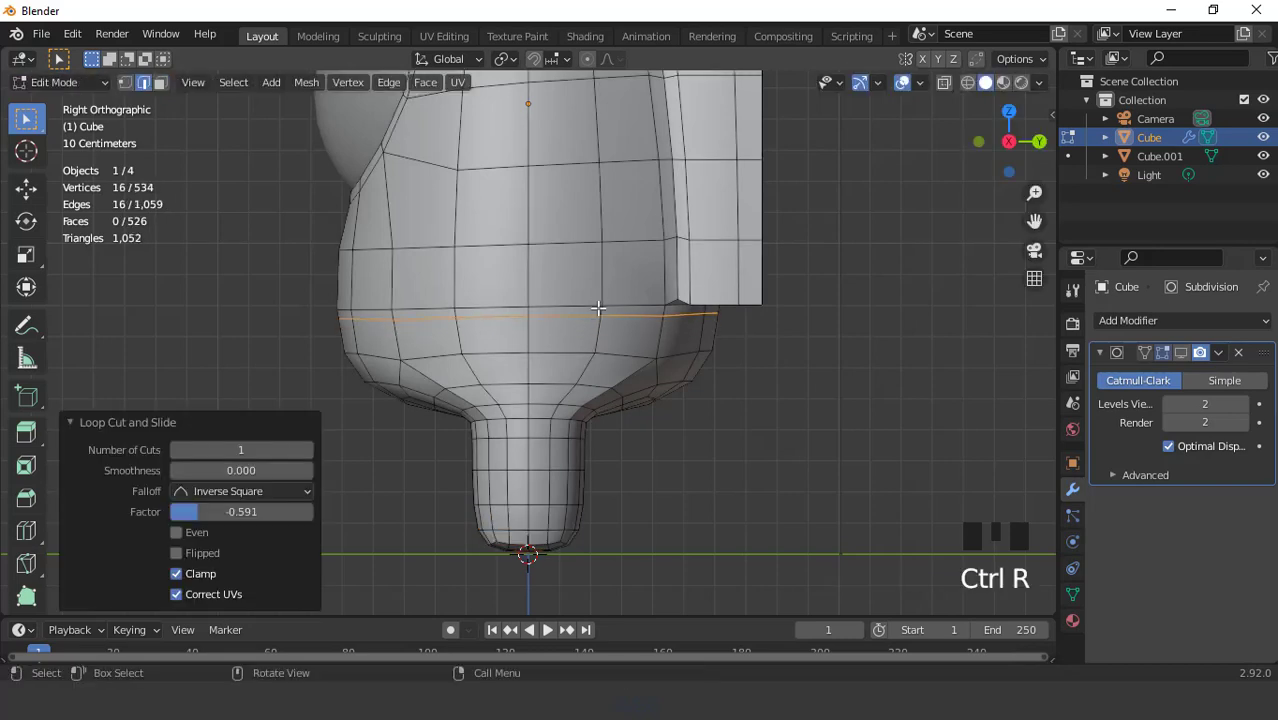
key("s")
key("z")
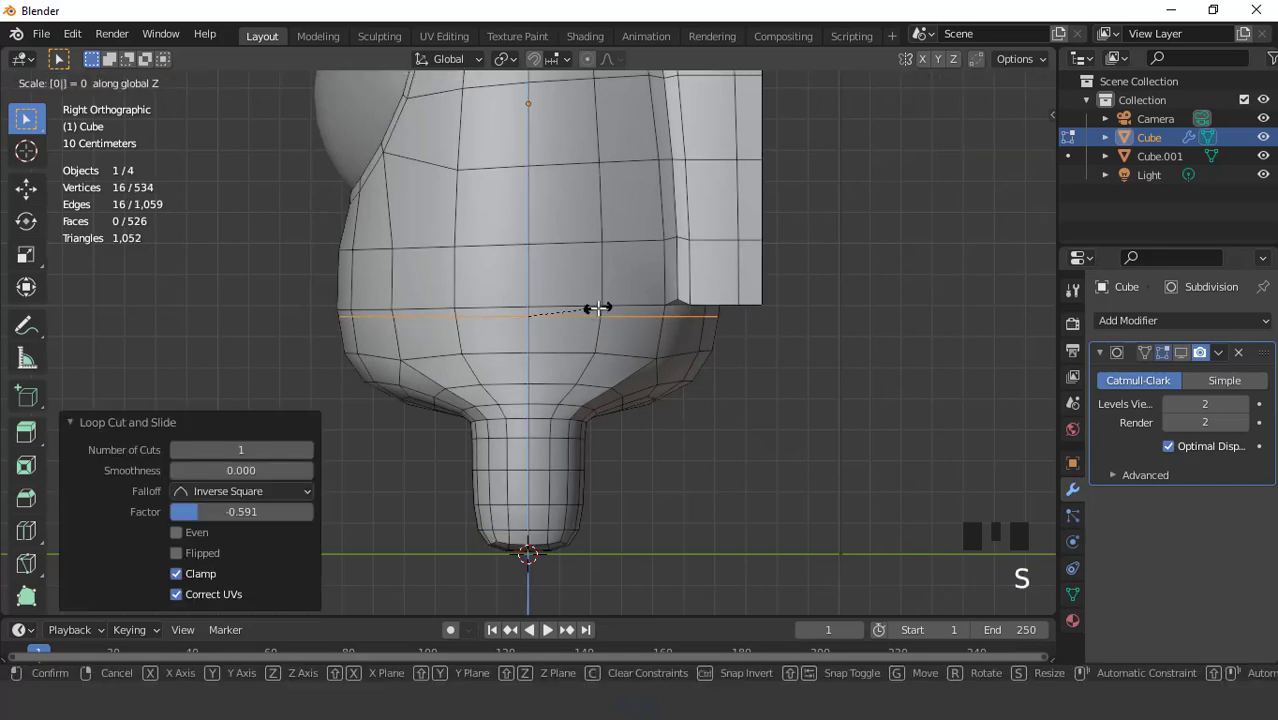
key("Return")
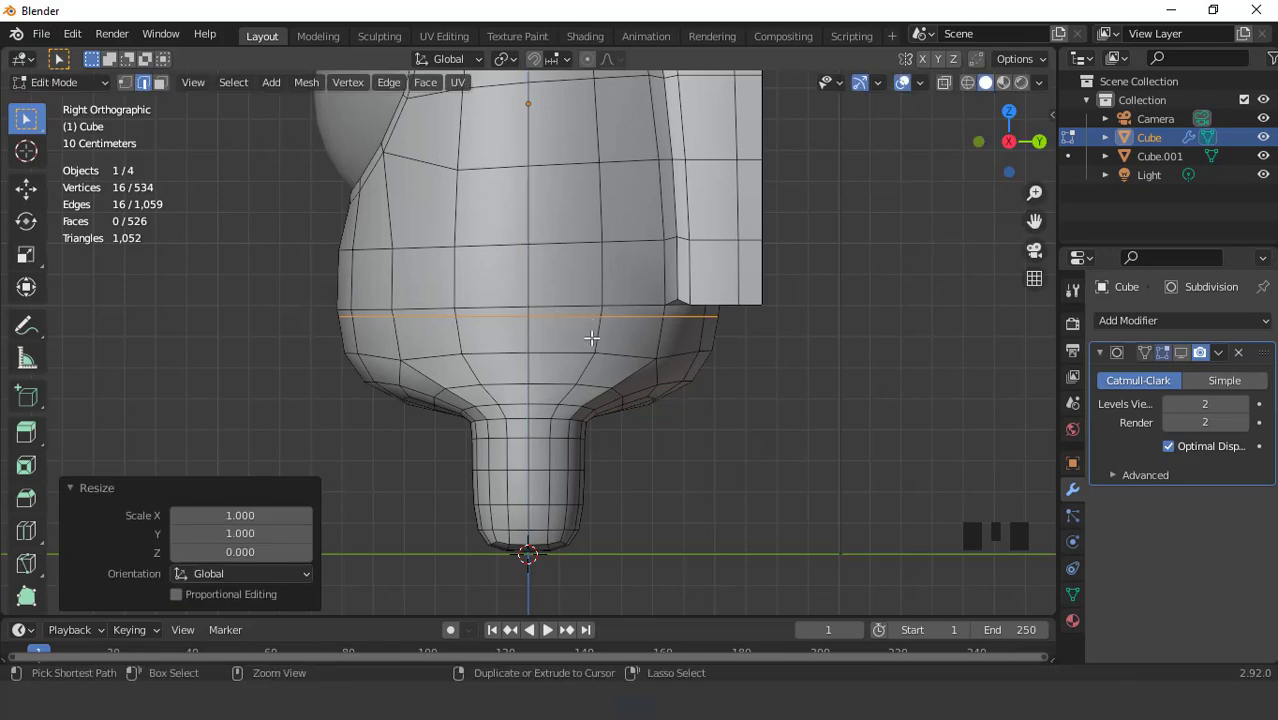
With X-ray on in front view, select the next vertex loop below the new cut and flatten it with a Z scale of 0
key("KP_1")
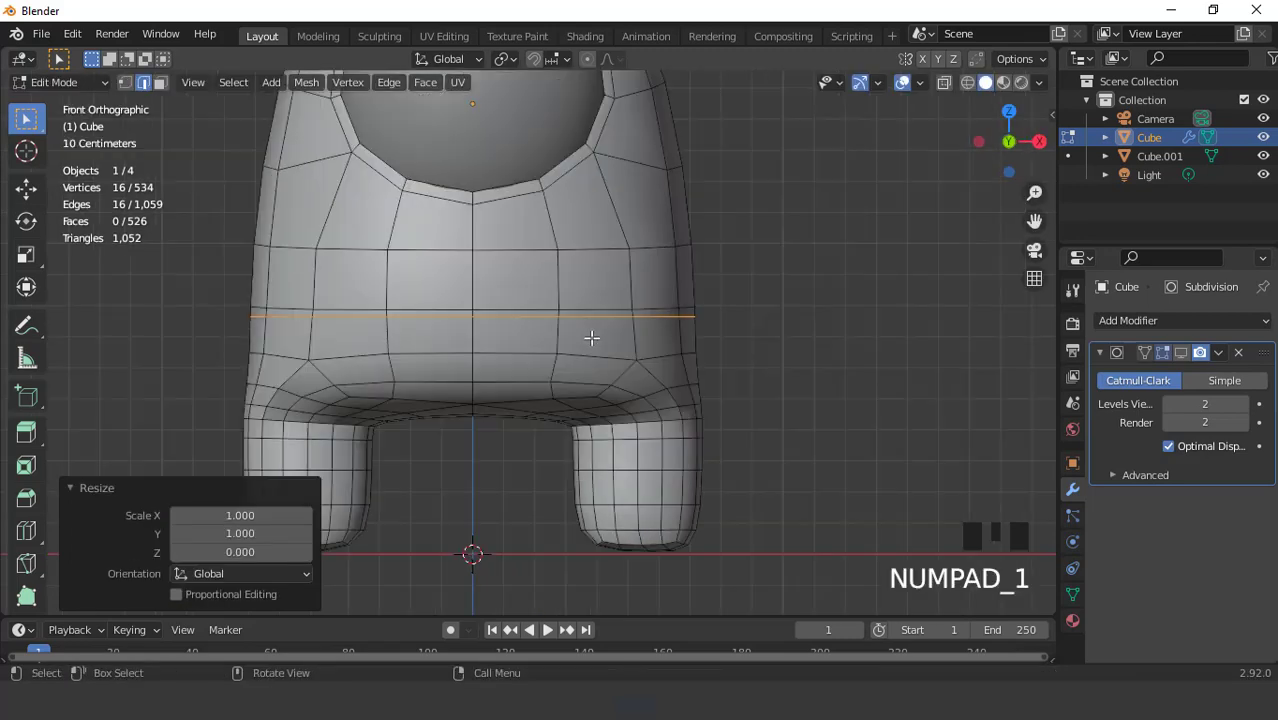
left_click(943, 83)
scroll(753, 263, "down", 1)
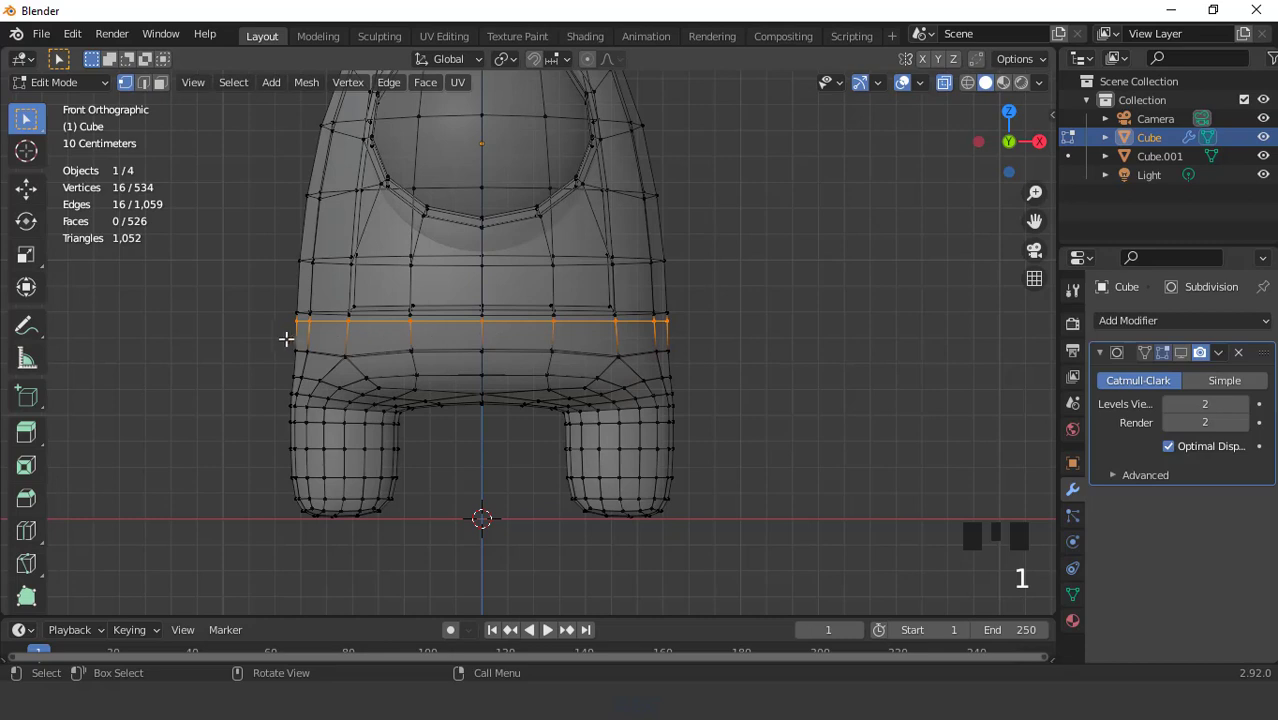
left_click_drag(273, 336, 695, 364)
scroll(830, 327, "up", 1)
key("s")
key("z")
key("0")
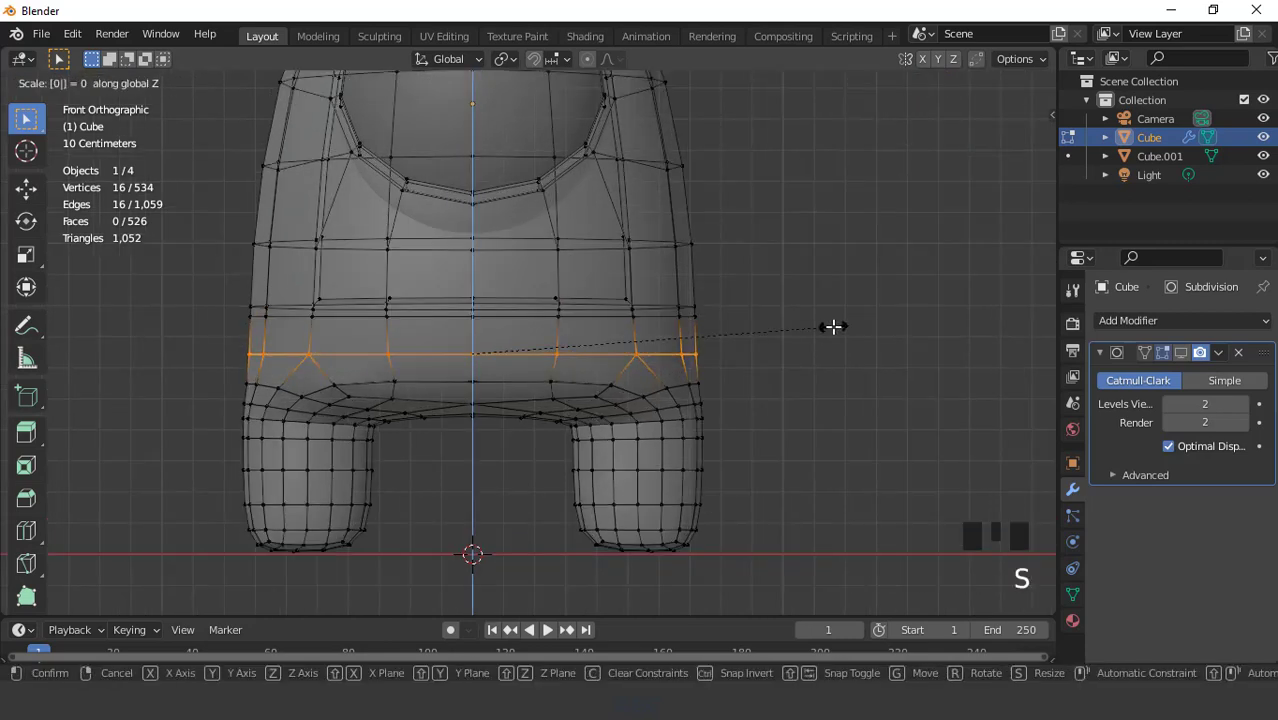
key("Return")
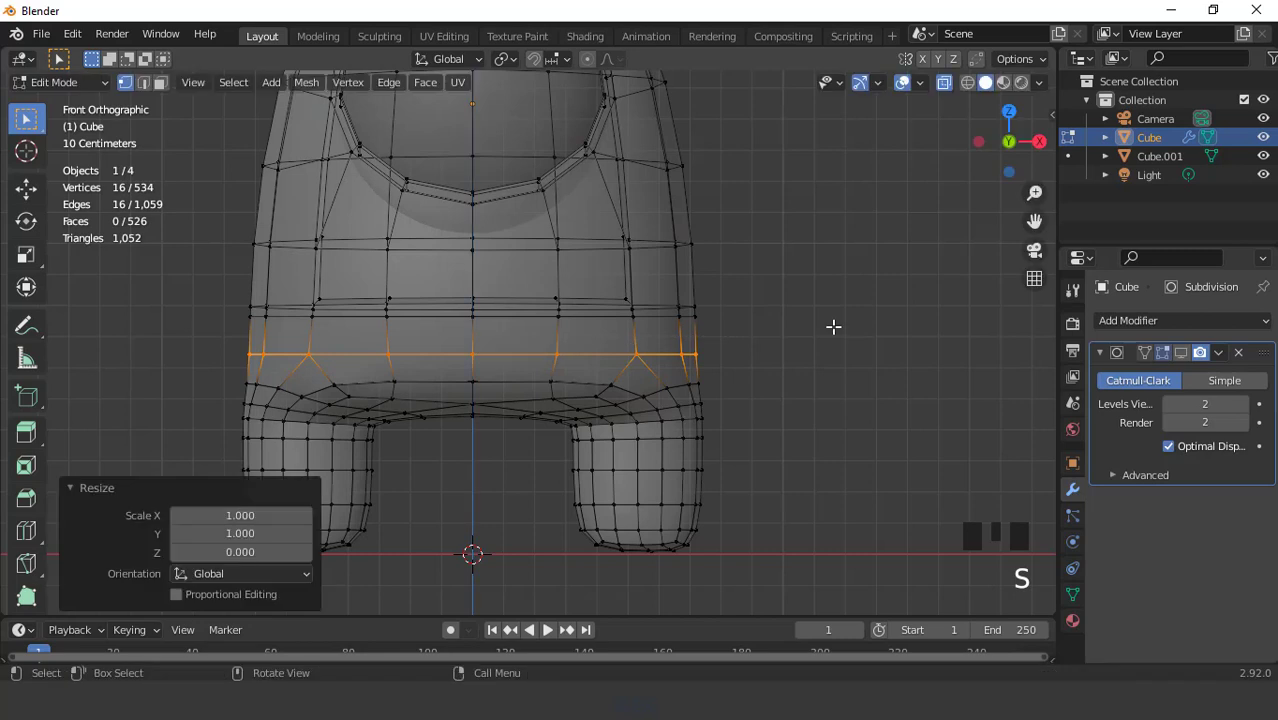
Move the flattened lower loop down about 0.024 m and scale it up slightly
key("g")
key("z")
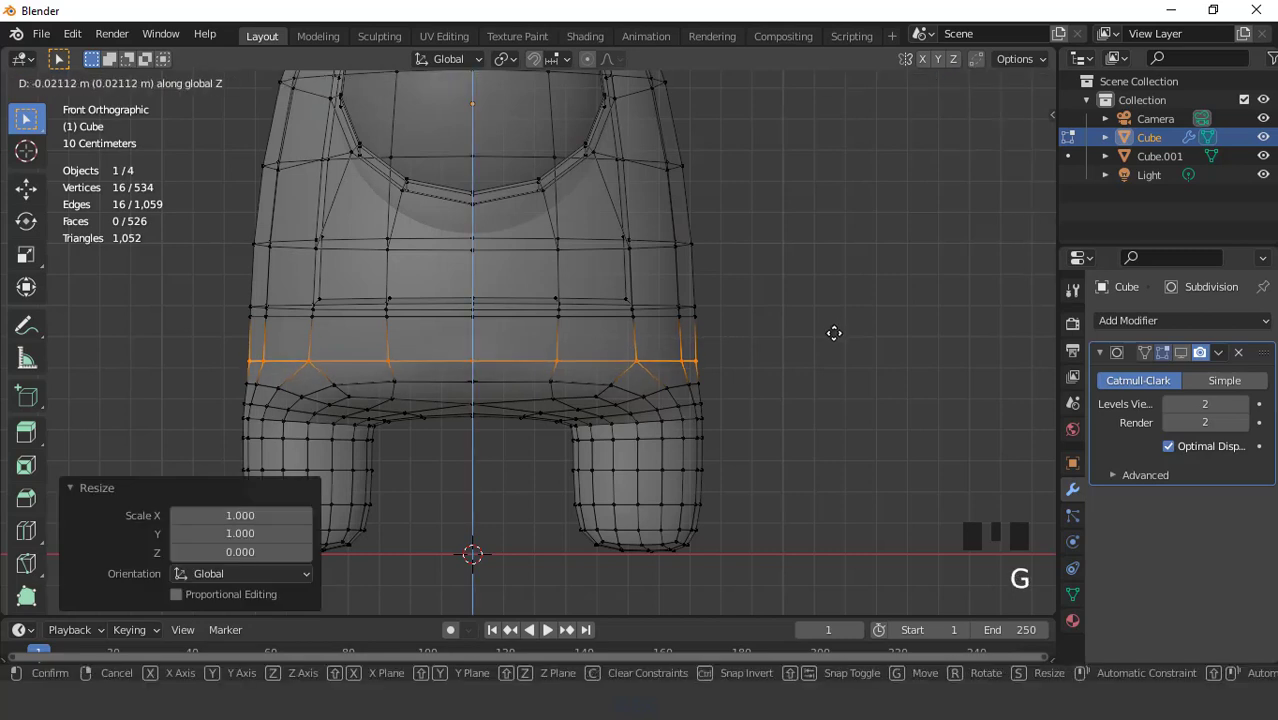
left_click(834, 333)
key("s")
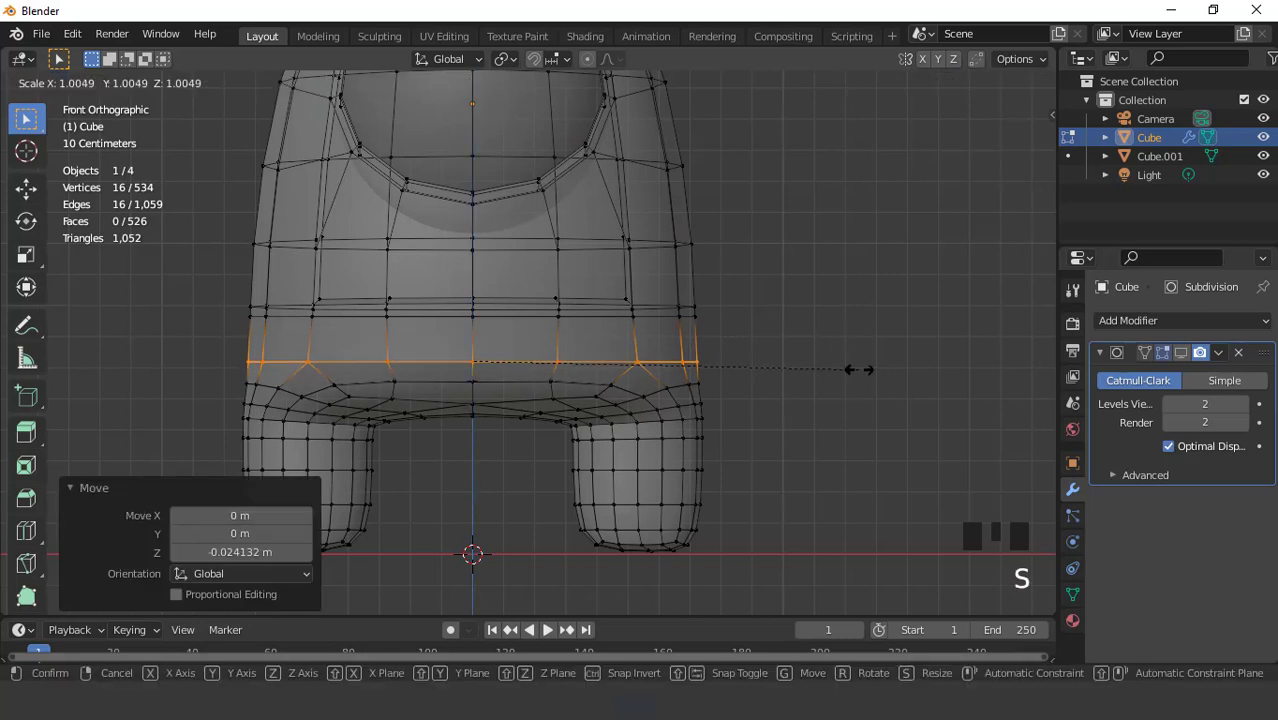
left_click(859, 369)
Use edge selection without X-ray, turn the Subdivision modifier's viewport display back on, and check the smoothed body before returning to mesh editing
key("2")
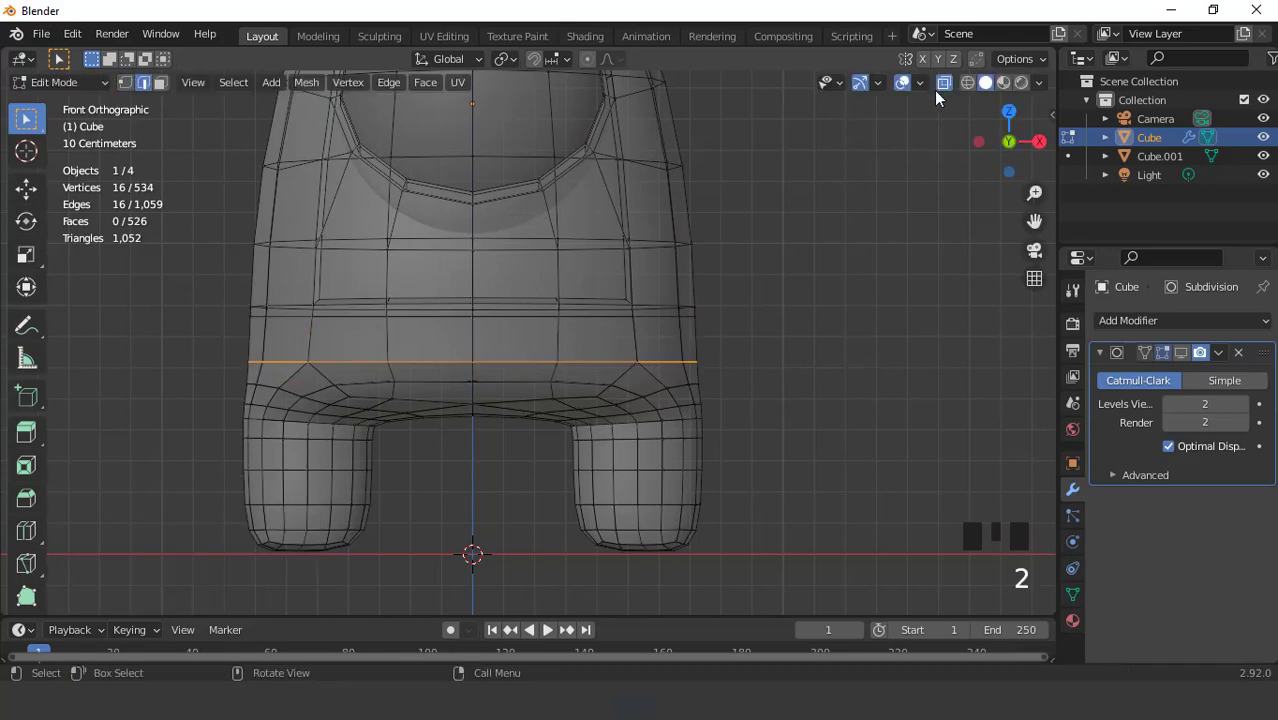
middle_click_drag(802, 260, 700, 285)
key("Tab")
left_click(1164, 352)
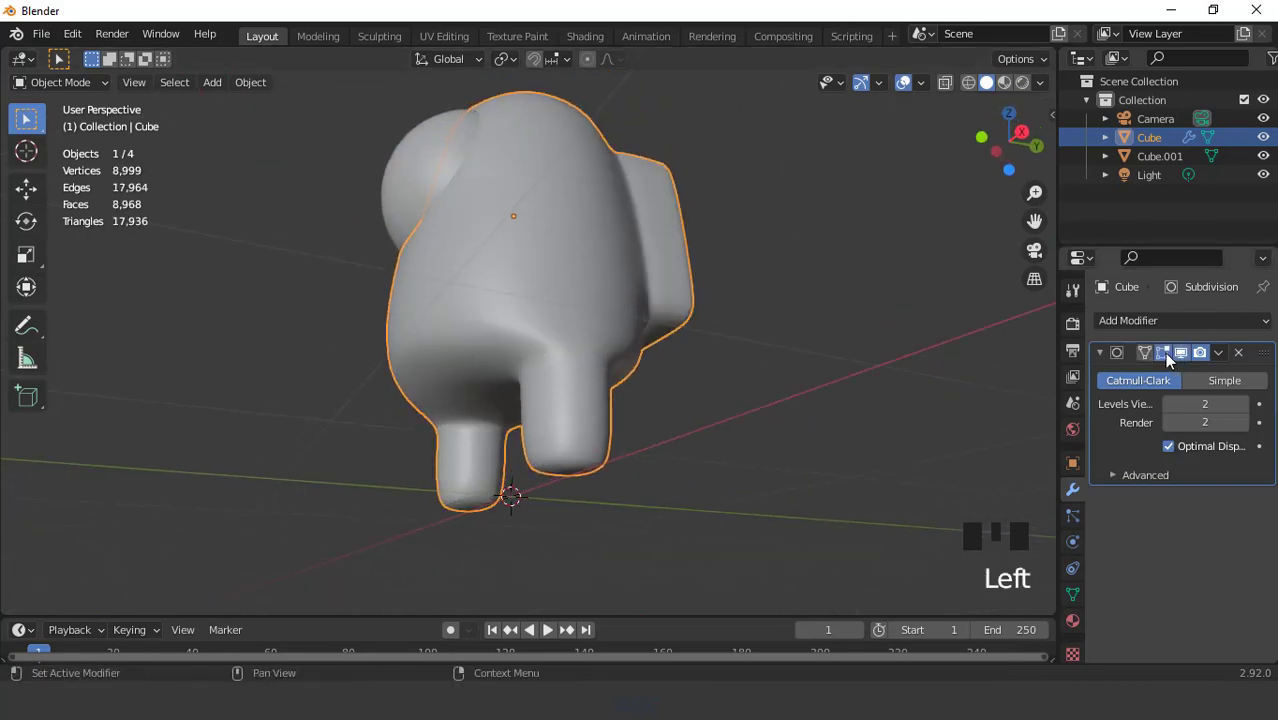
middle_click_drag(900, 355, 776, 285)
key("Tab")
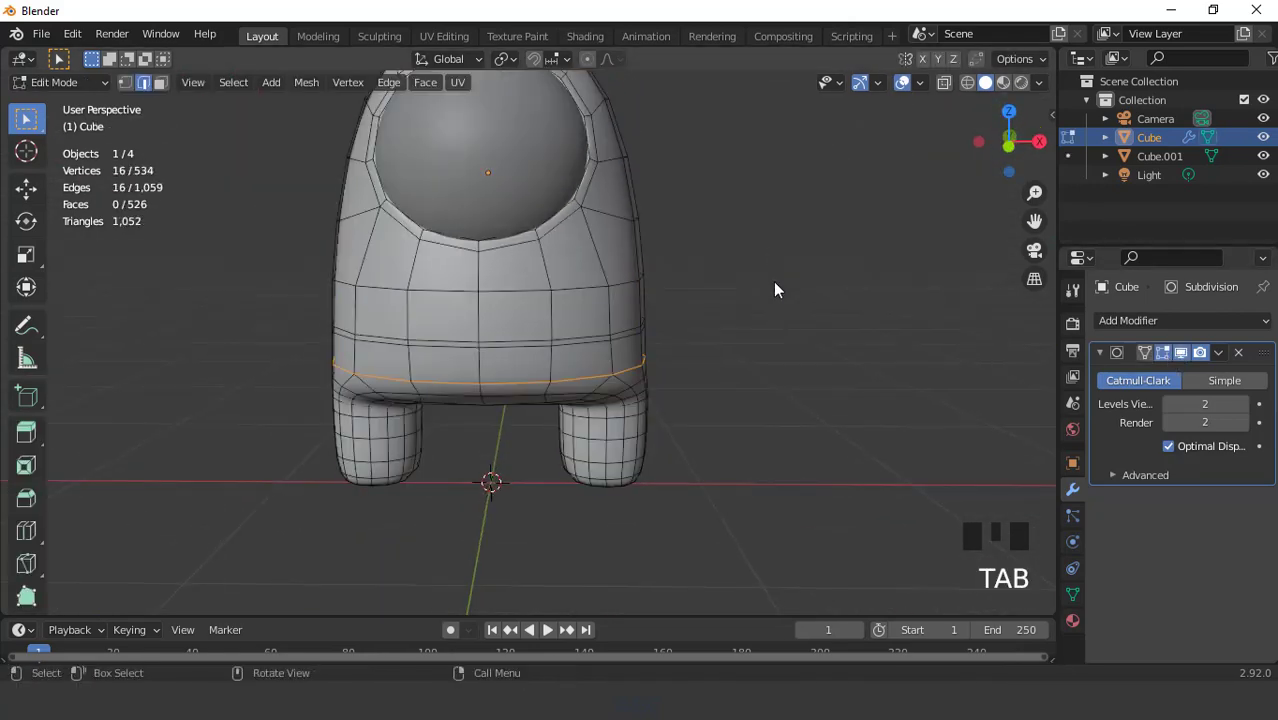
Add a loop cut just above the flattened lower loop, slid to a factor of about 0.805
key("KP_1")
scroll(587, 380, "up", 2)
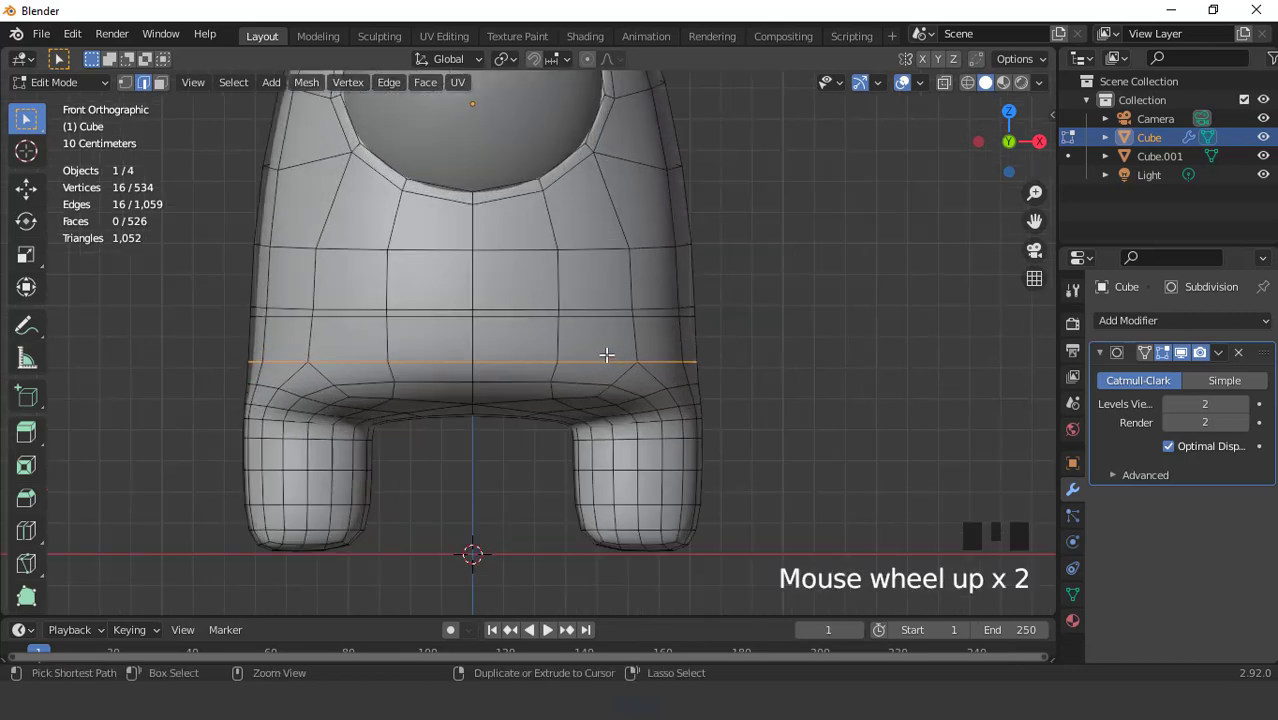
key("ctrl+r")
left_click(632, 348)
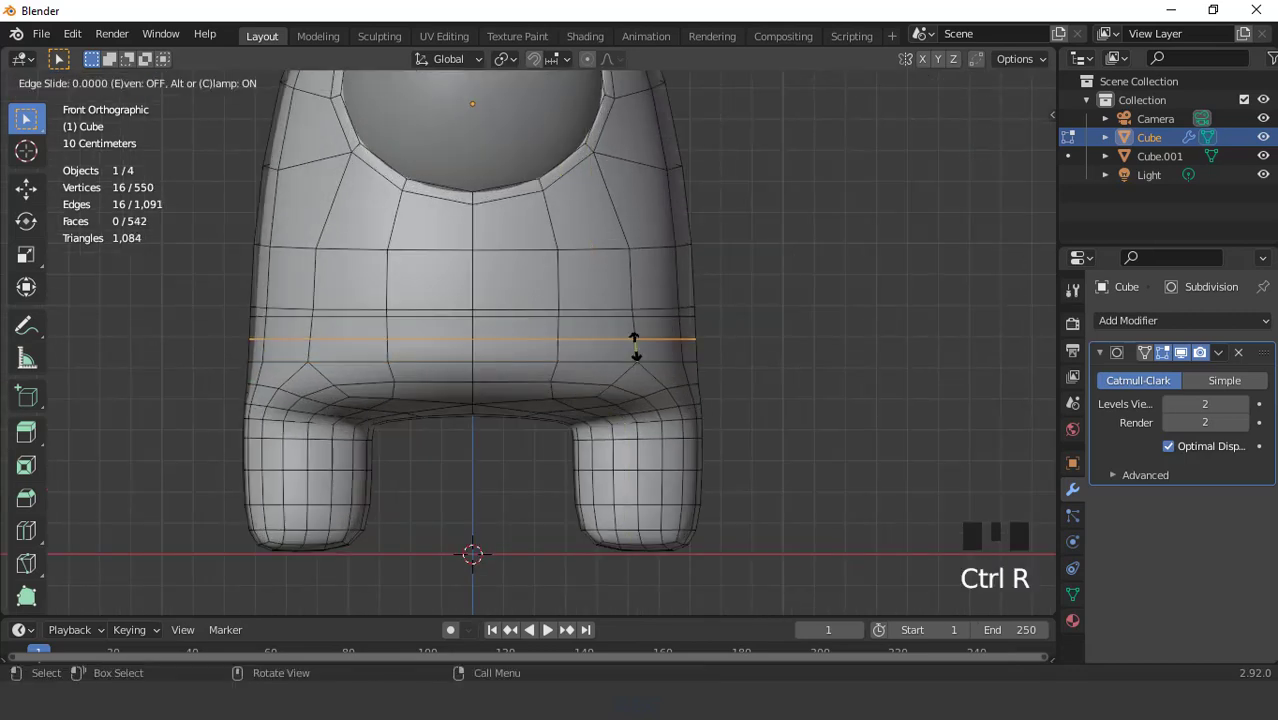
left_click(639, 360)
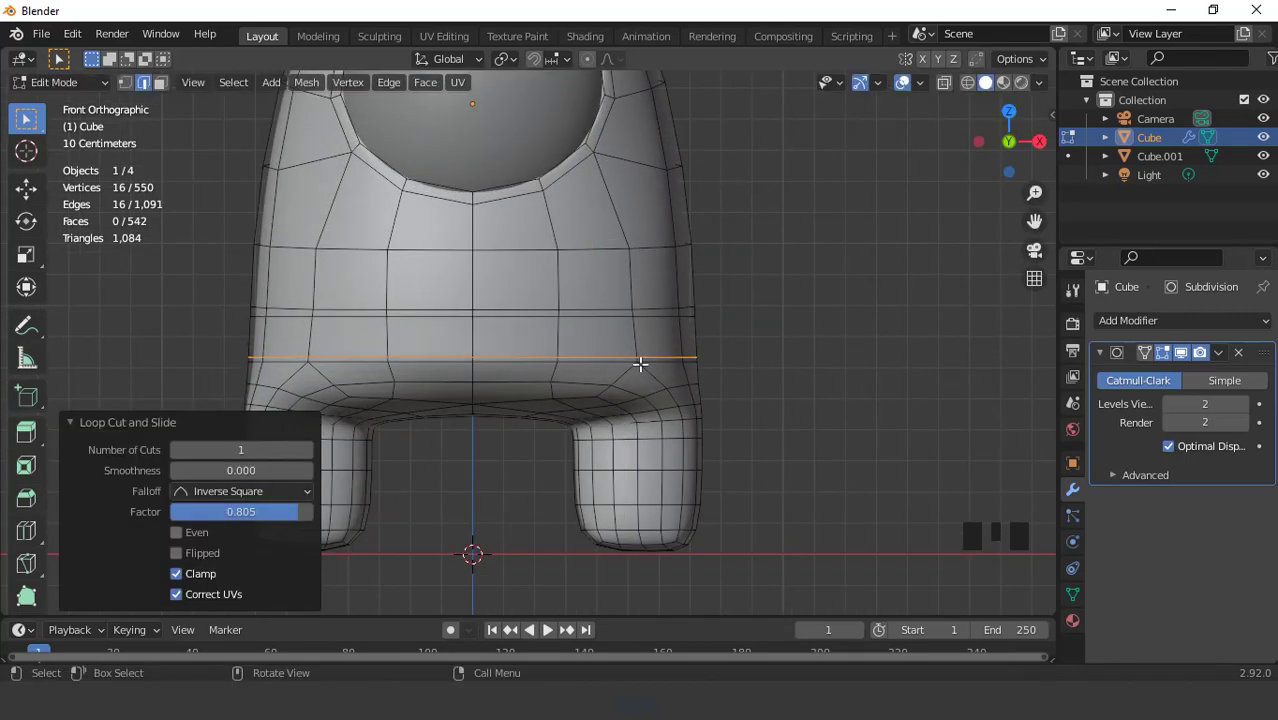
Assign the black Material.002 to the ring of faces between the belt loops in rendered shading, and check the finished belt in Object Mode
key("3")
left_click(553, 333, "alt")
middle_click_drag(553, 333, 640, 310)
left_click(1021, 83)
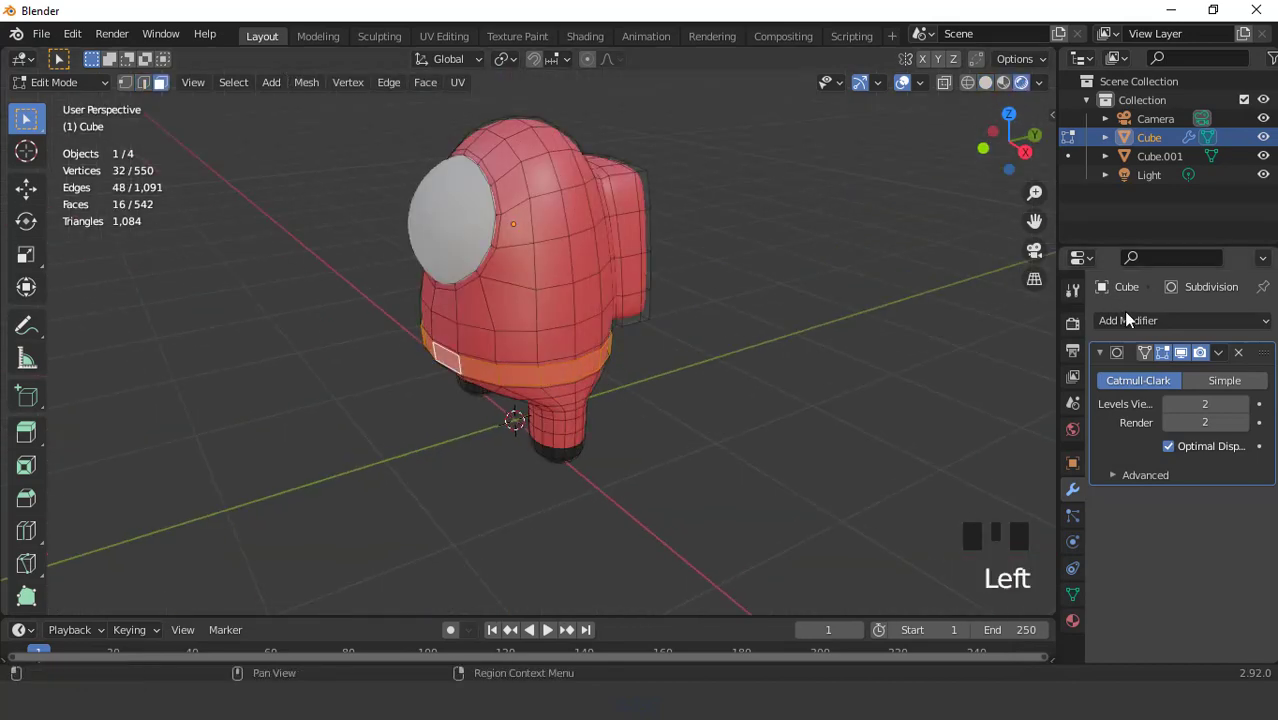
left_click(1073, 622)
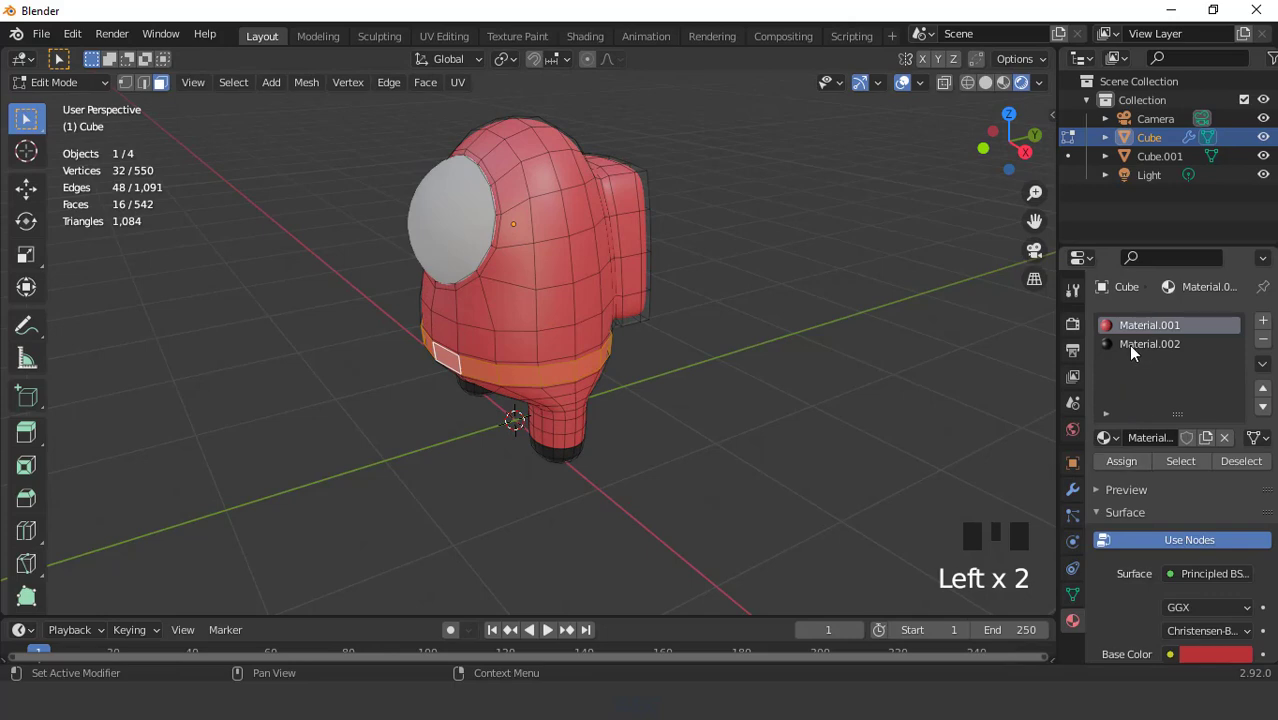
left_click(1150, 344)
left_click(1121, 461)
middle_click_drag(1010, 456, 546, 308)
scroll(722, 347, "up", 2)
key("Tab")
scroll(722, 347, "down", 3)
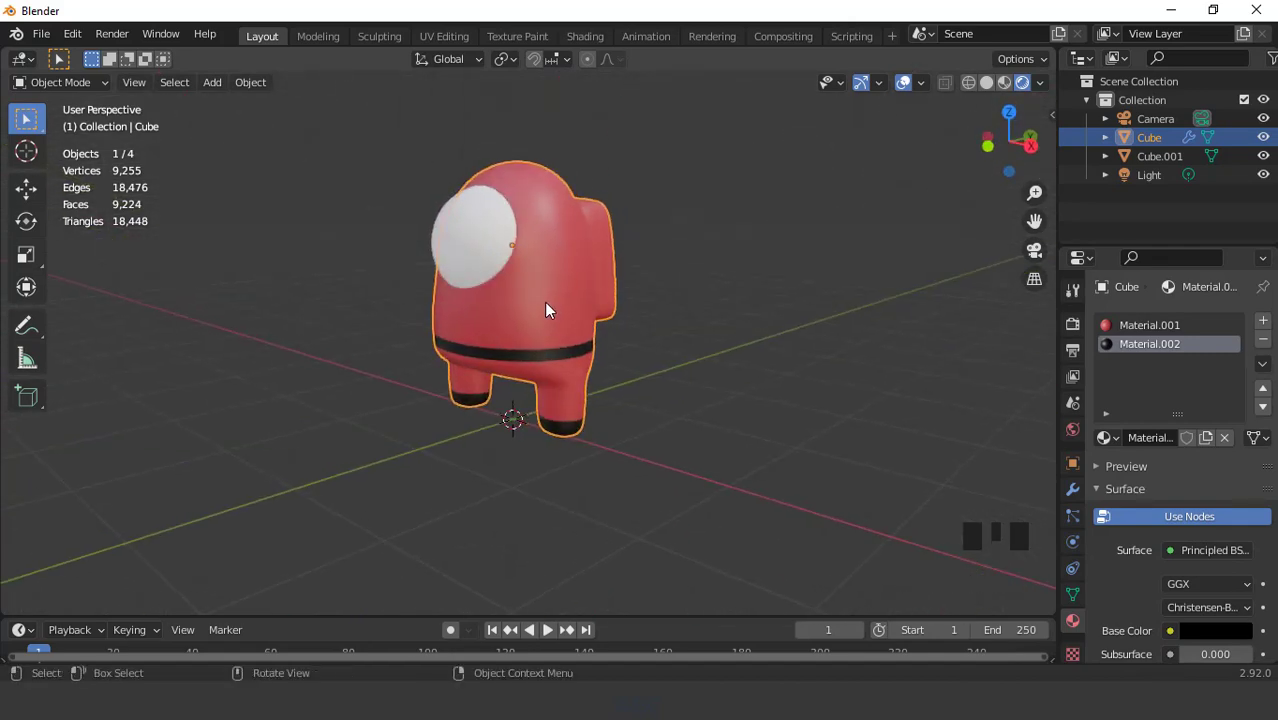
Give the visor sphere a new material with a dark grey base color, value about 0.052
key("KP_1")
key("ctrl+KP_8")
key("ctrl+KP_8")
key("ctrl+KP_8")
key("ctrl+KP_8")
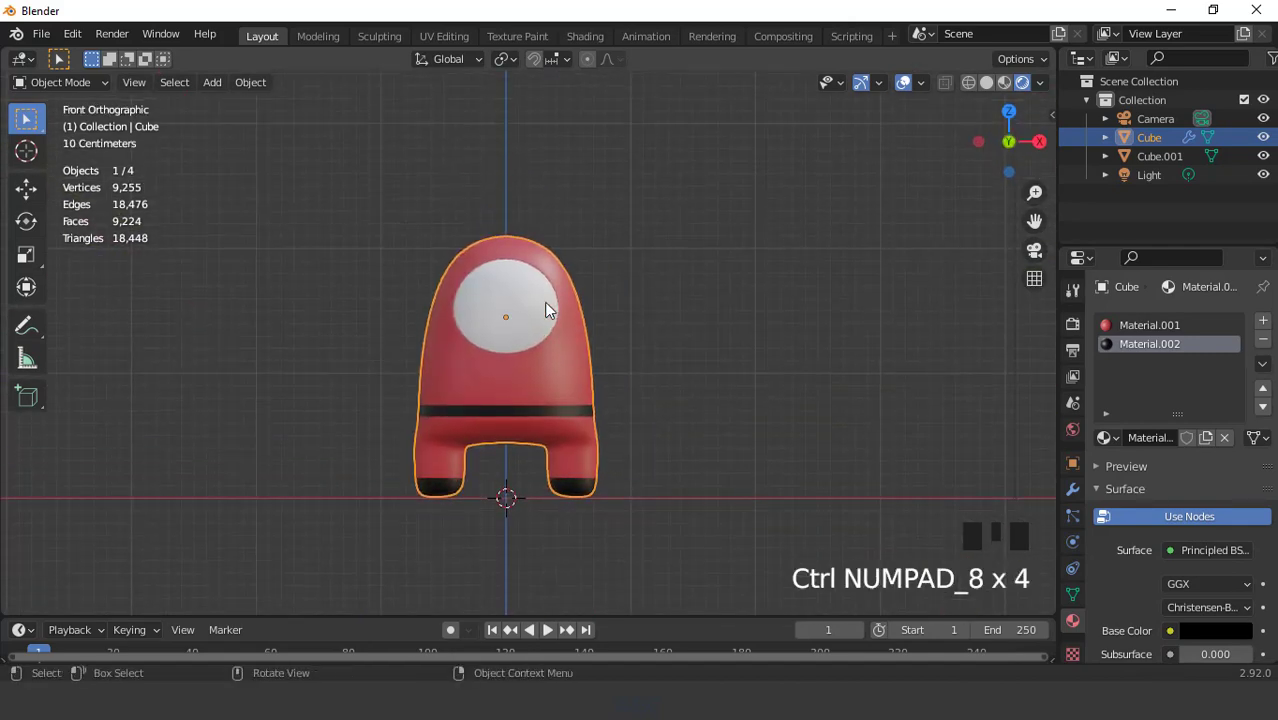
left_click(524, 298)
scroll(525, 289, "up", 4)
left_click(1188, 401)
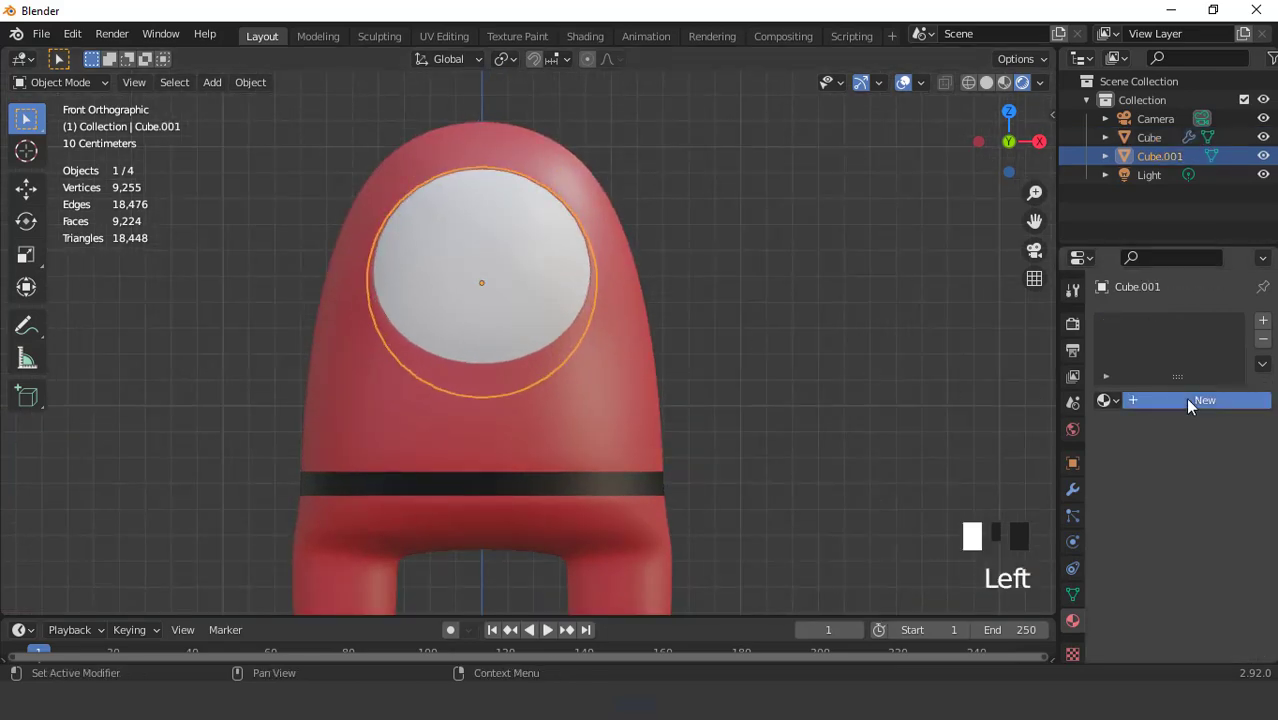
left_click(1214, 592)
left_click_drag(1236, 367, 1237, 427)
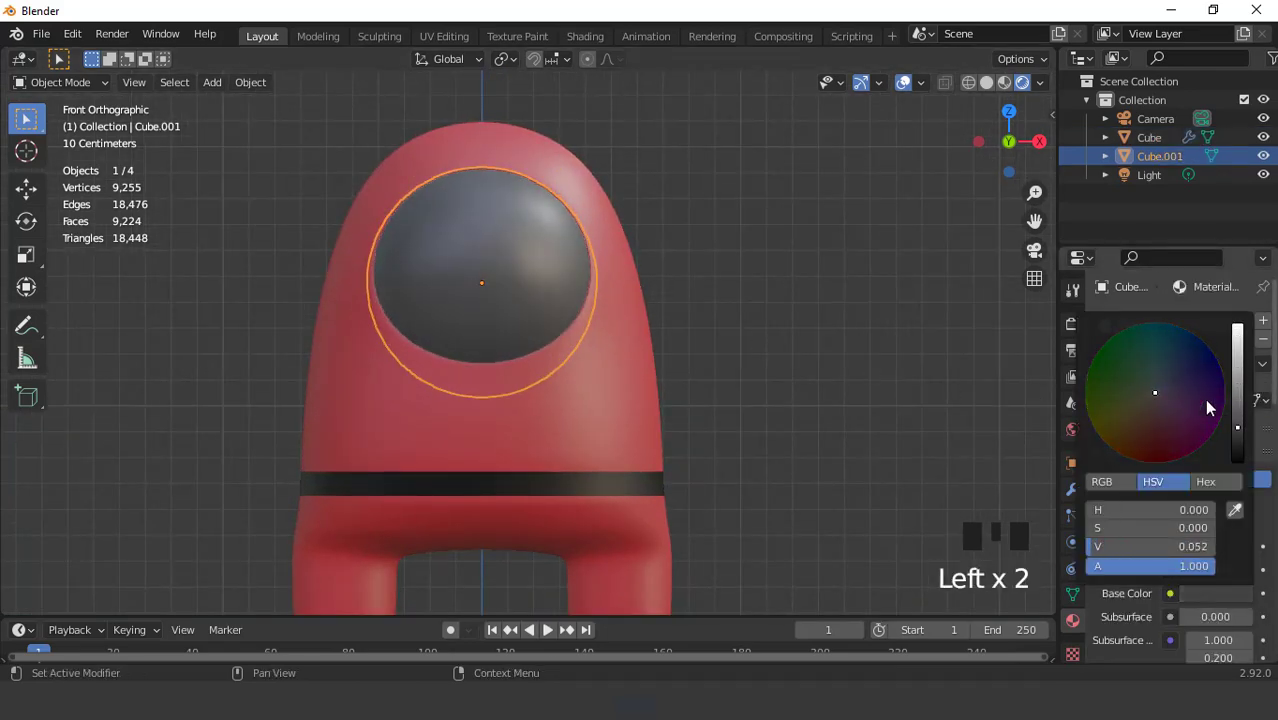
Add a second material slot to the visor and use the existing Material.002 in it
left_click(1264, 321)
left_click(1110, 440)
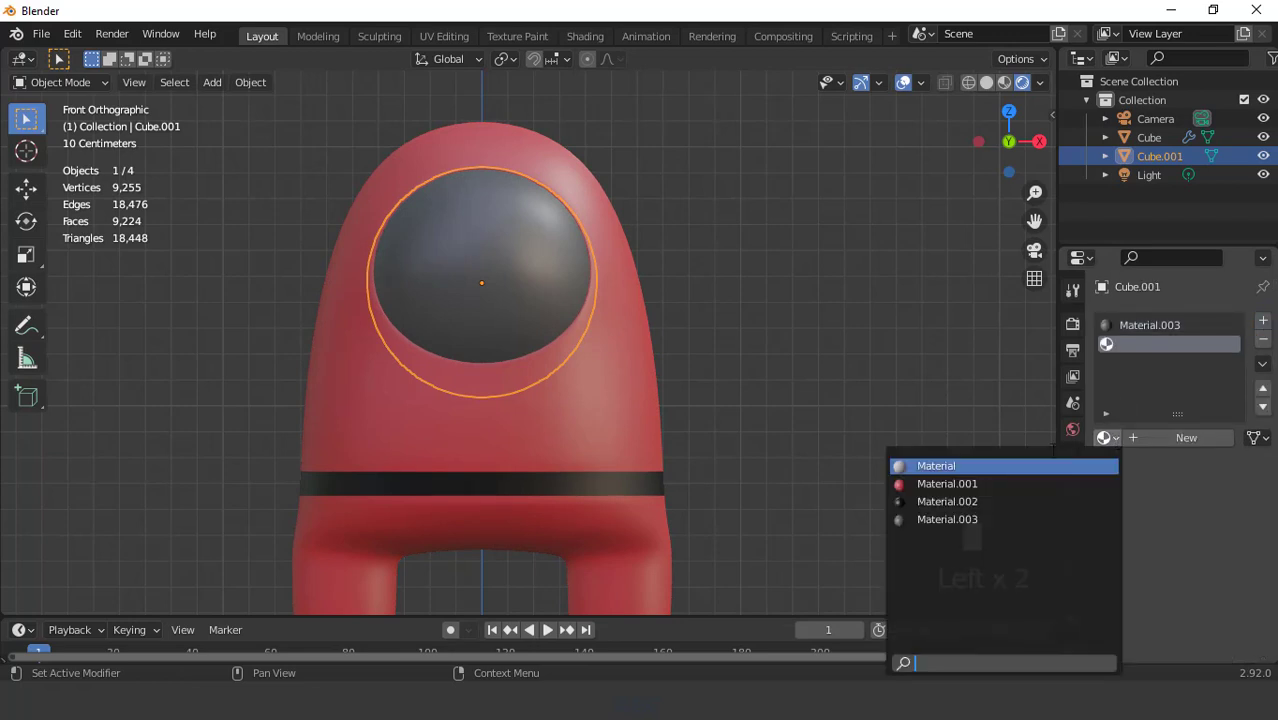
left_click(997, 496)
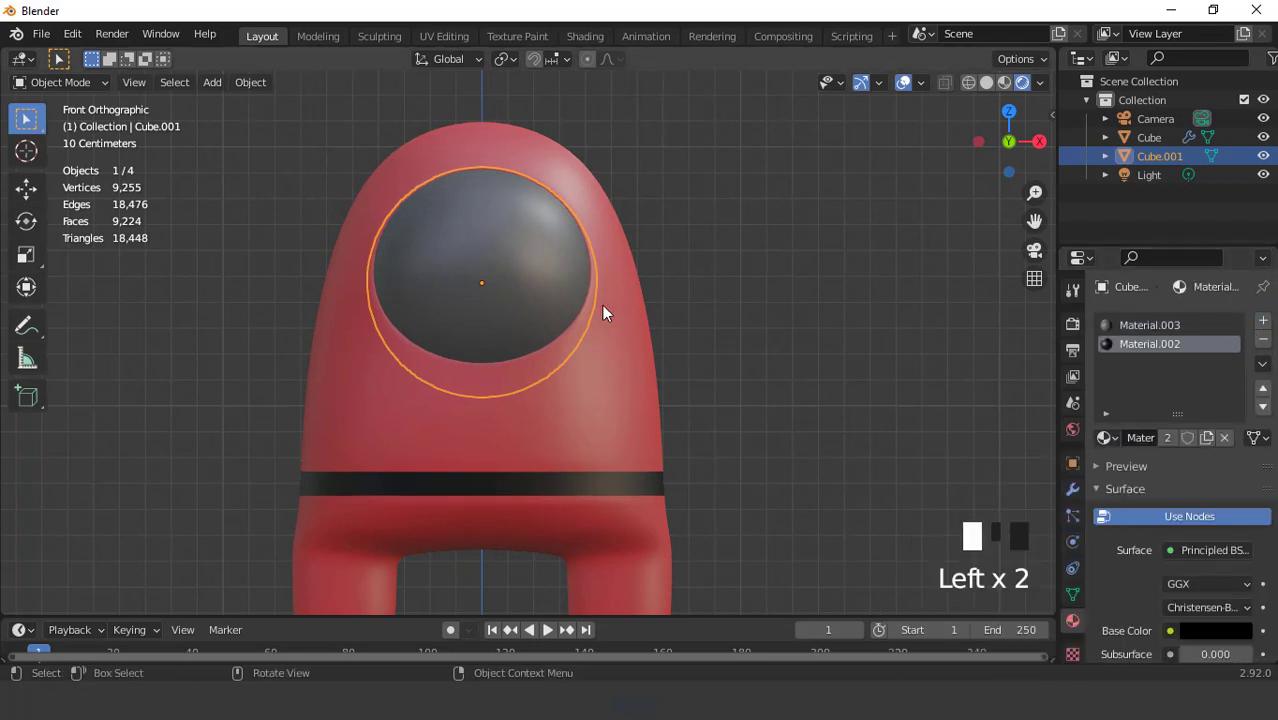
Isolate the visor sphere in Edit Mode with solid shading and no X-ray, and reduce the selection to a single face
scroll(602, 310, "down", 3)
key("Tab")
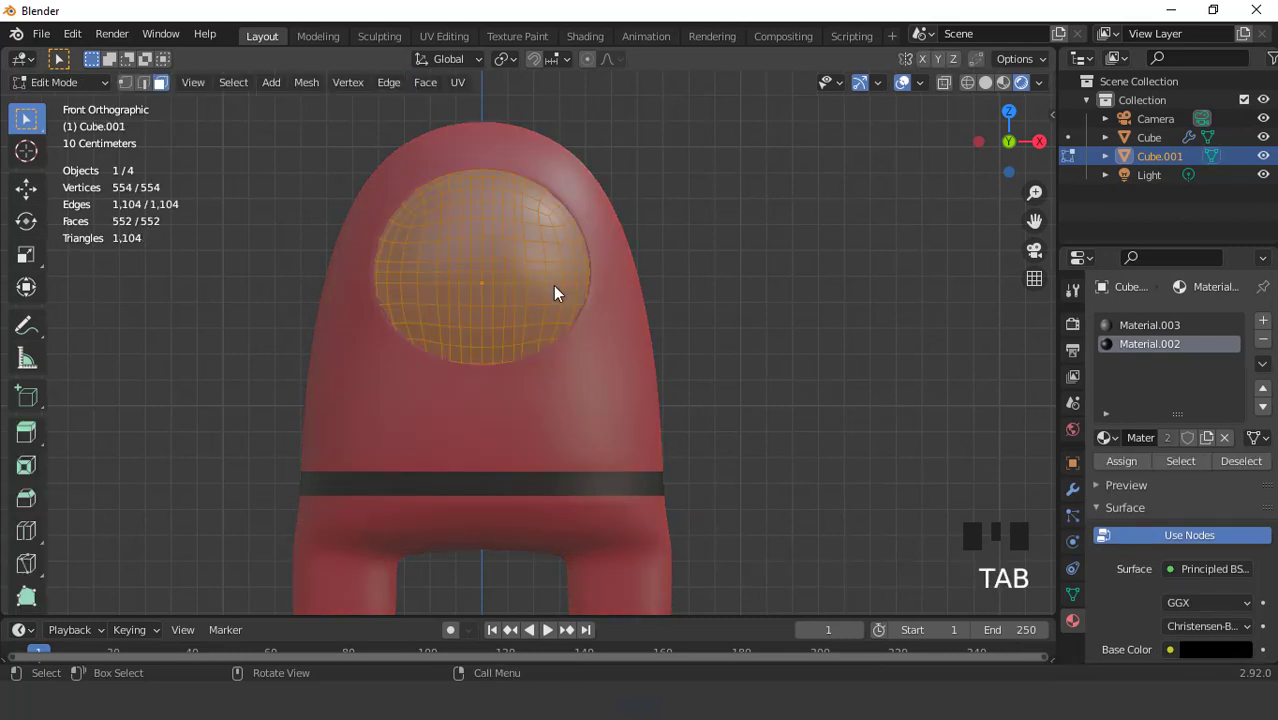
key("KP_Divide")
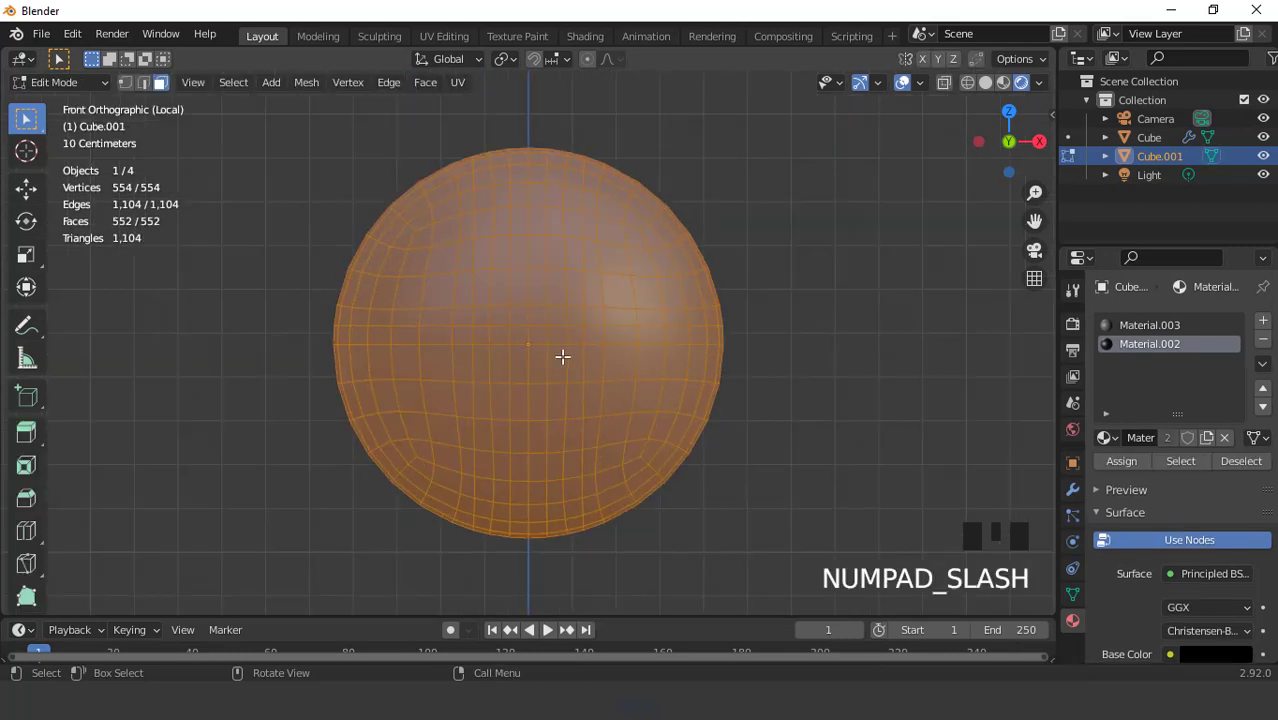
scroll(562, 356, "down", 2)
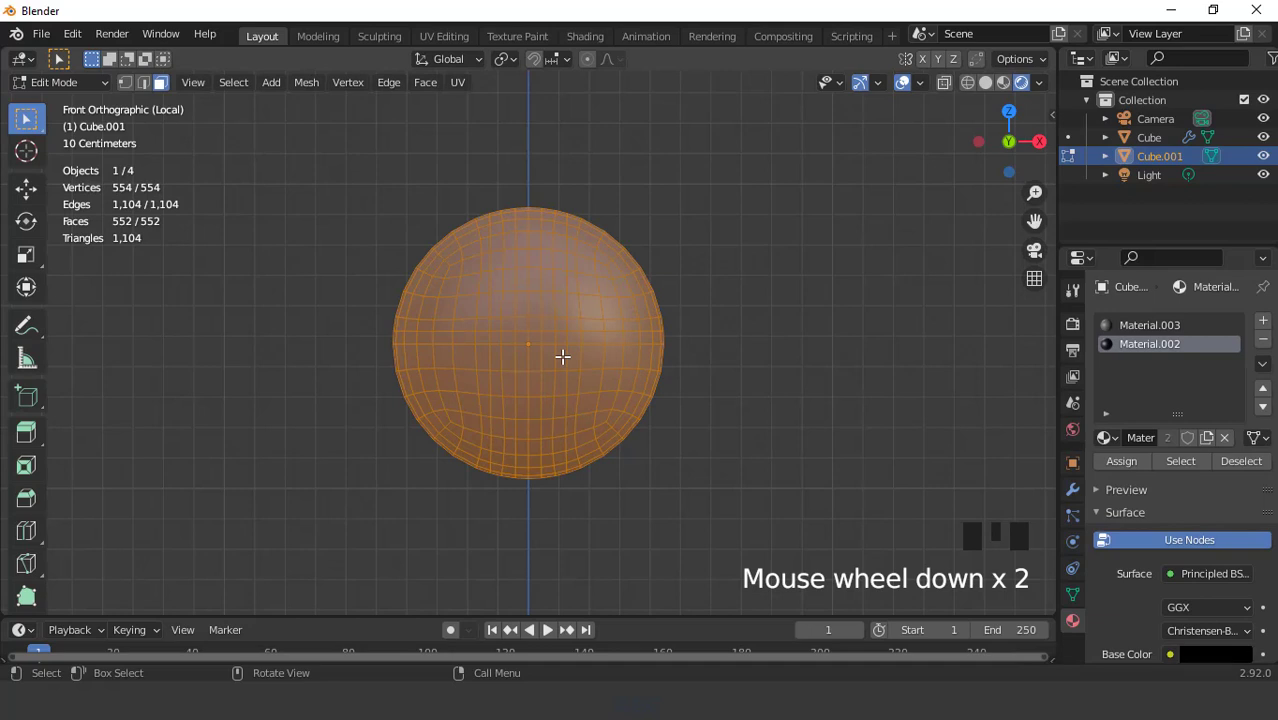
left_click(944, 83)
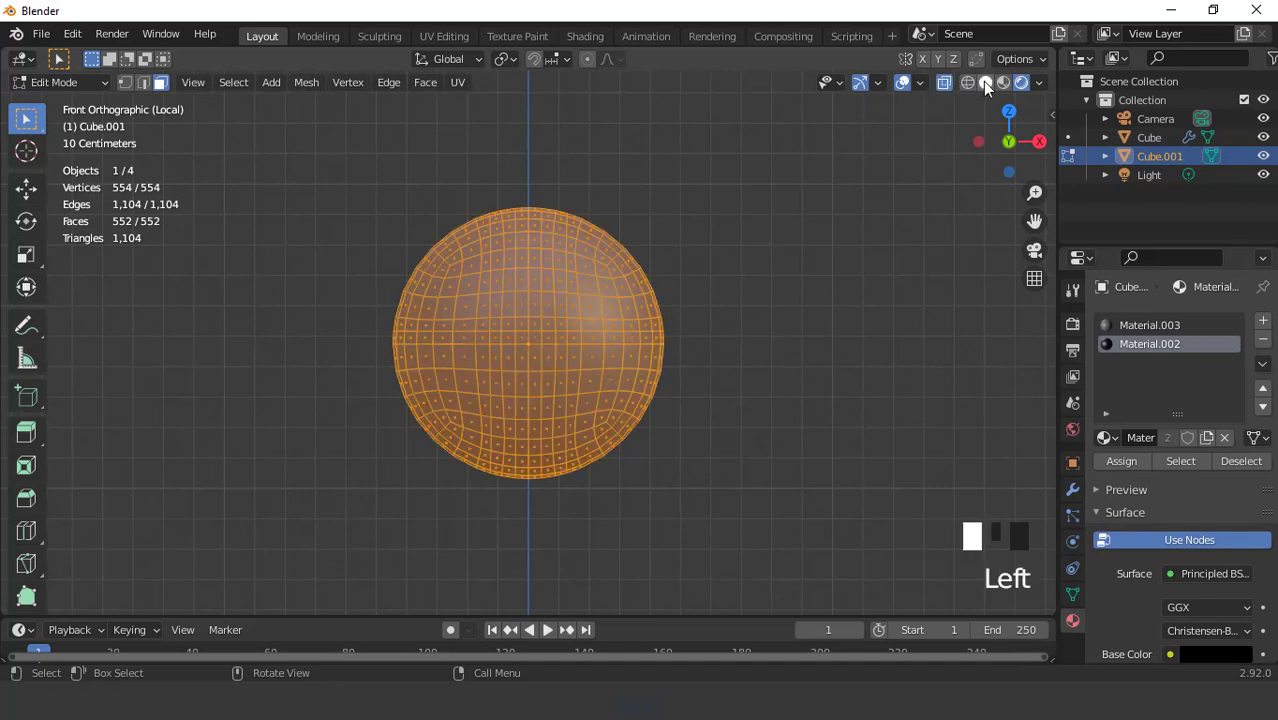
left_click(985, 83)
left_click(944, 83)
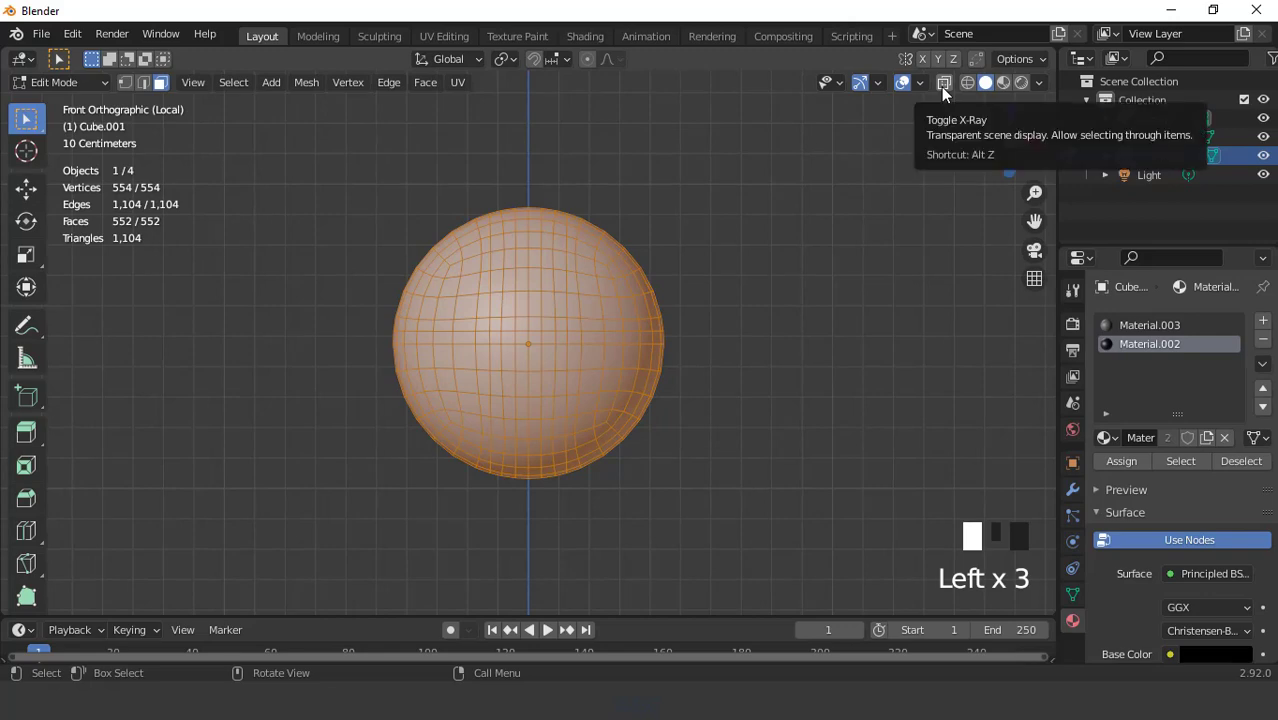
left_click(588, 284)
scroll(567, 298, "up", 2)
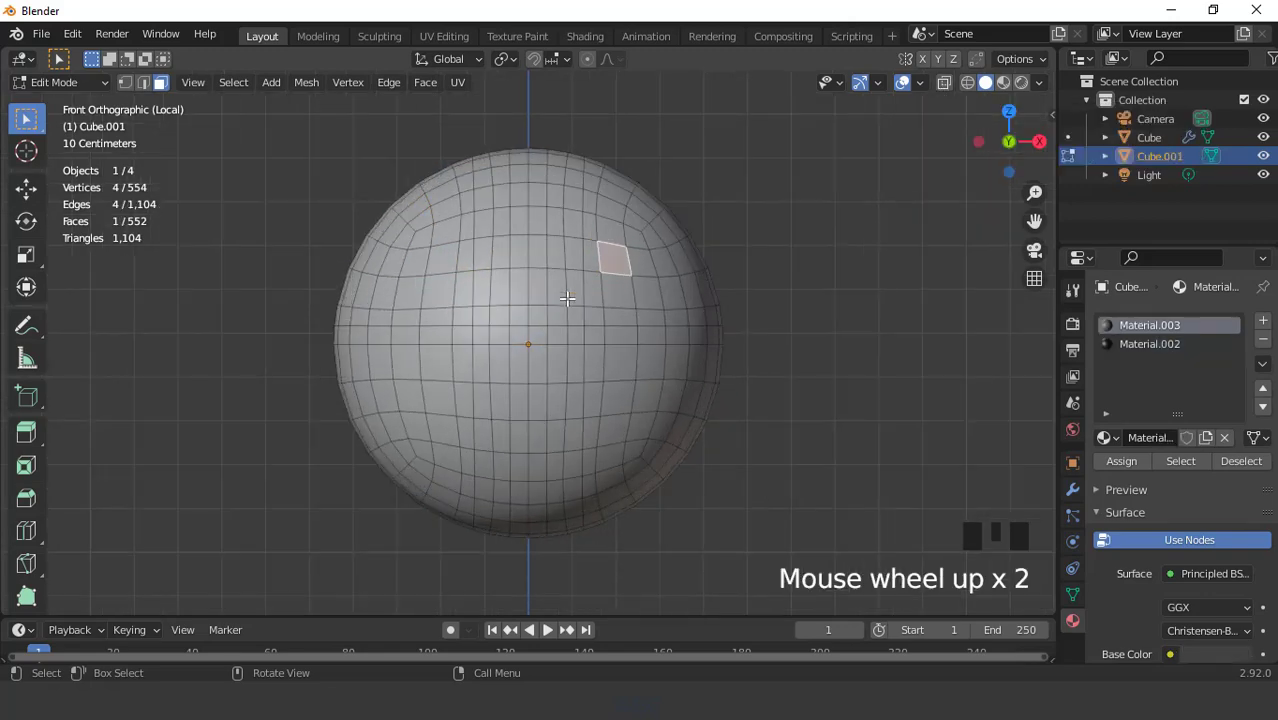
Select the upper front faces of the visor sphere and hide them
scroll(567, 298, "down", 2)
left_click_drag(328, 172, 726, 315)
key("h")
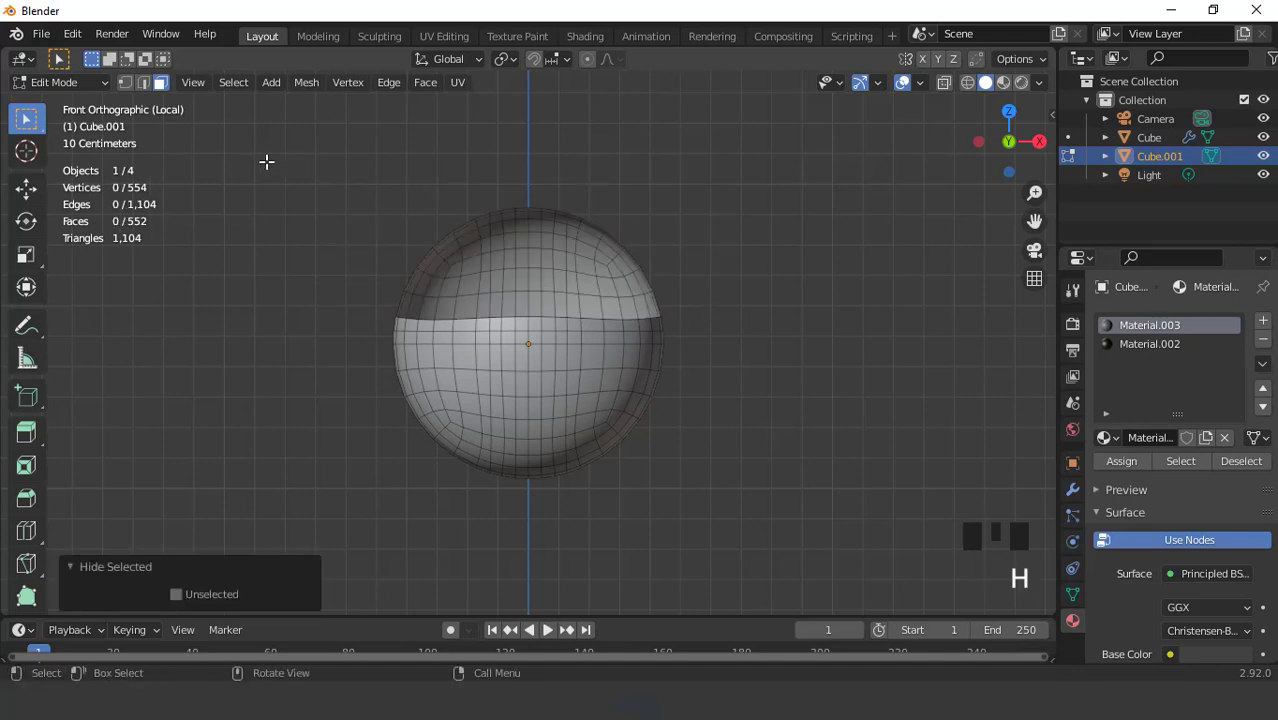
Select the visor's two central vertical face loops and the horizontal loop below the hidden area, excluding the two front faces directly above the crossing
scroll(532, 333, "up", 2)
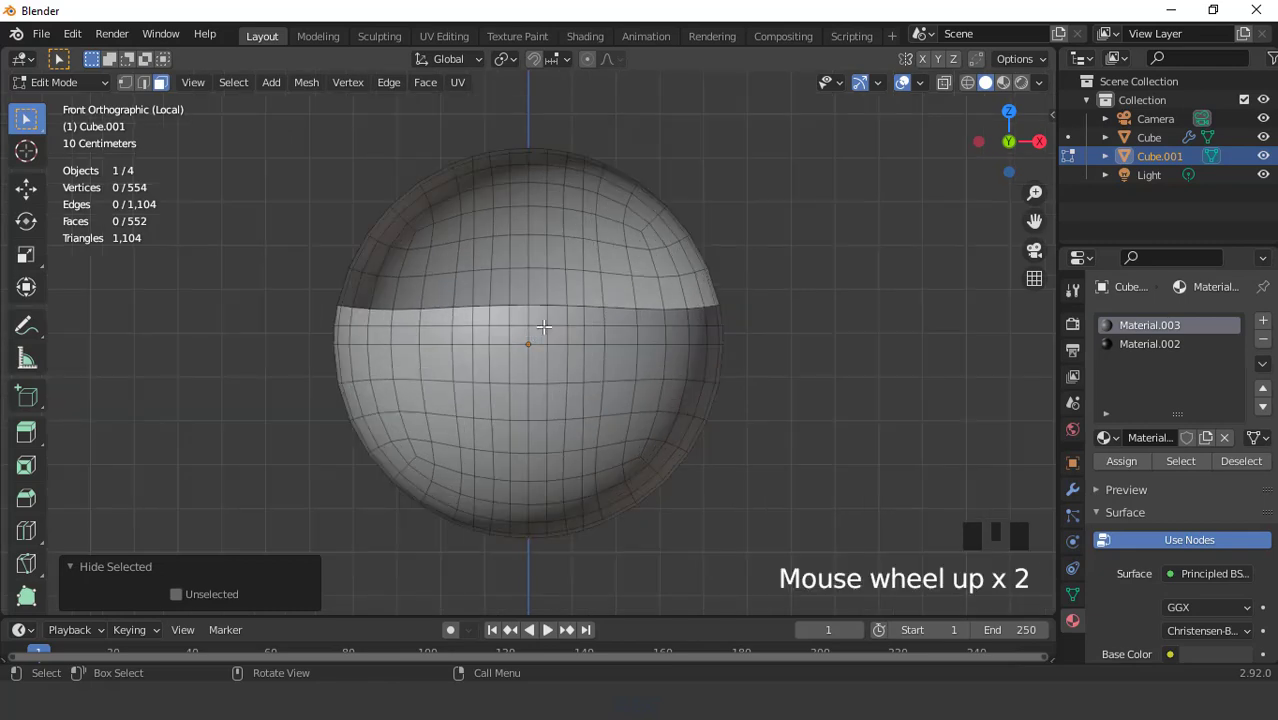
left_click(535, 328, "alt+shift")
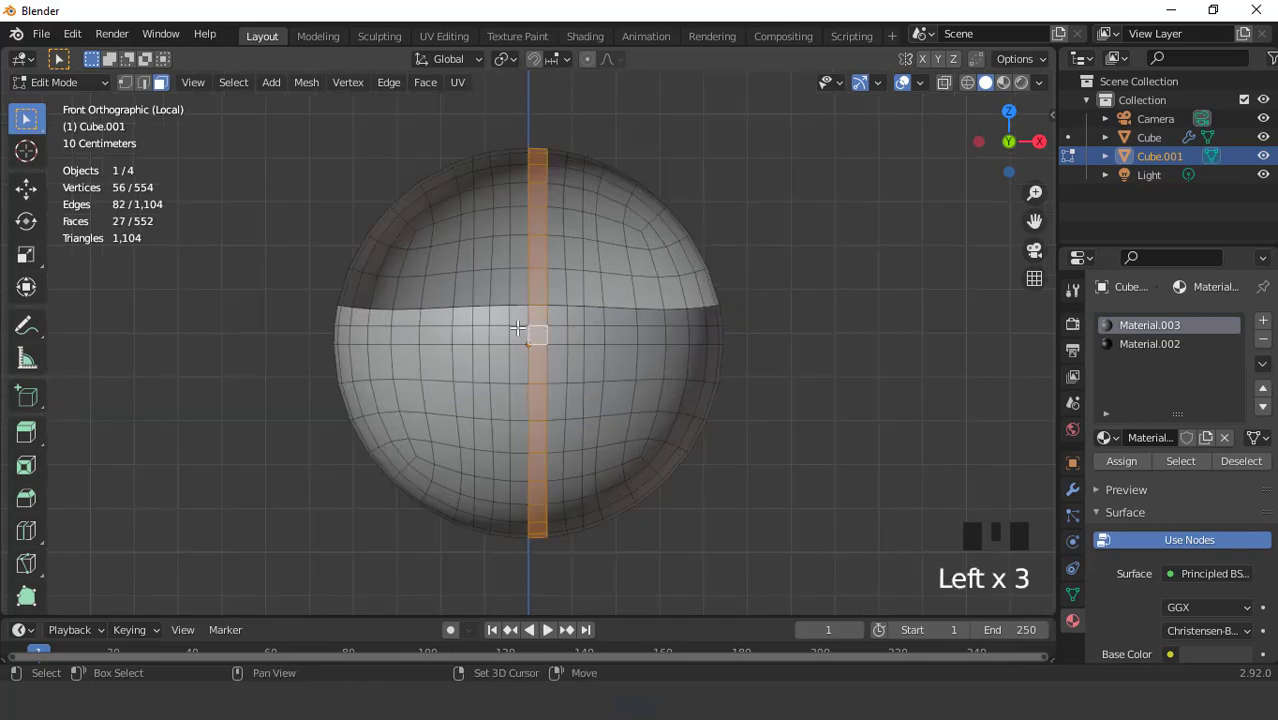
left_click(517, 328, "alt+shift")
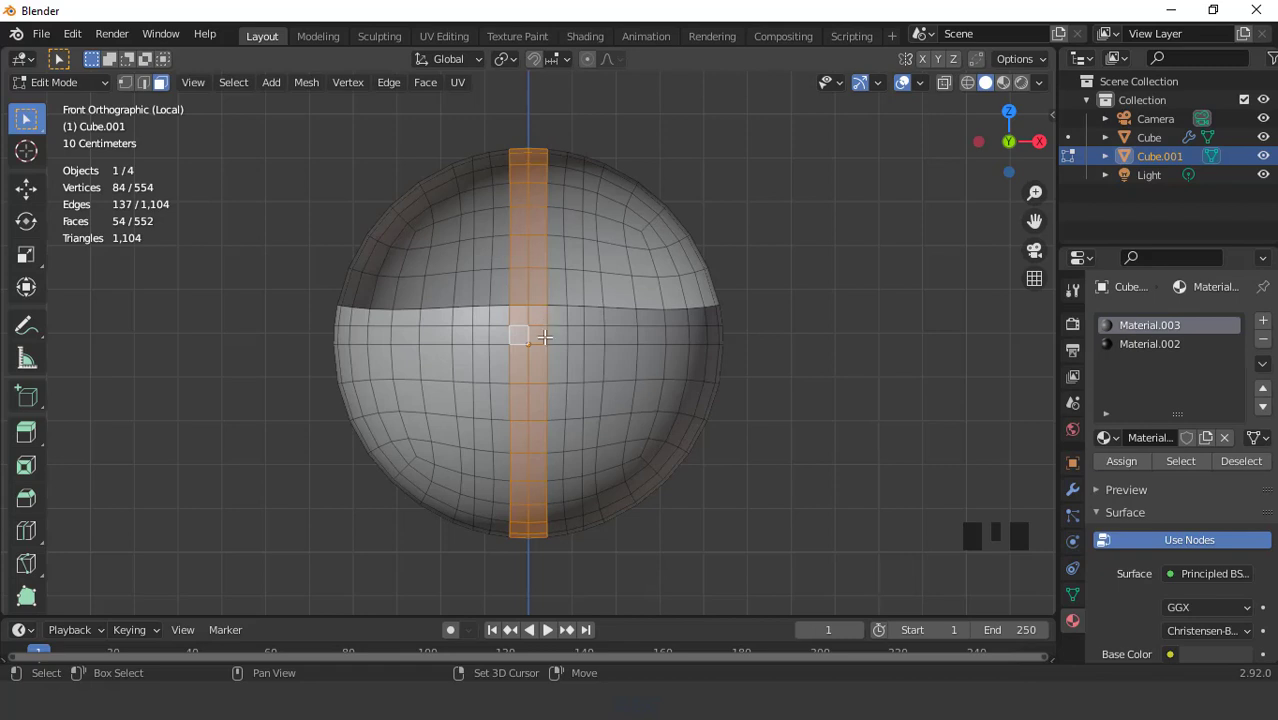
left_click(543, 334, "alt+shift")
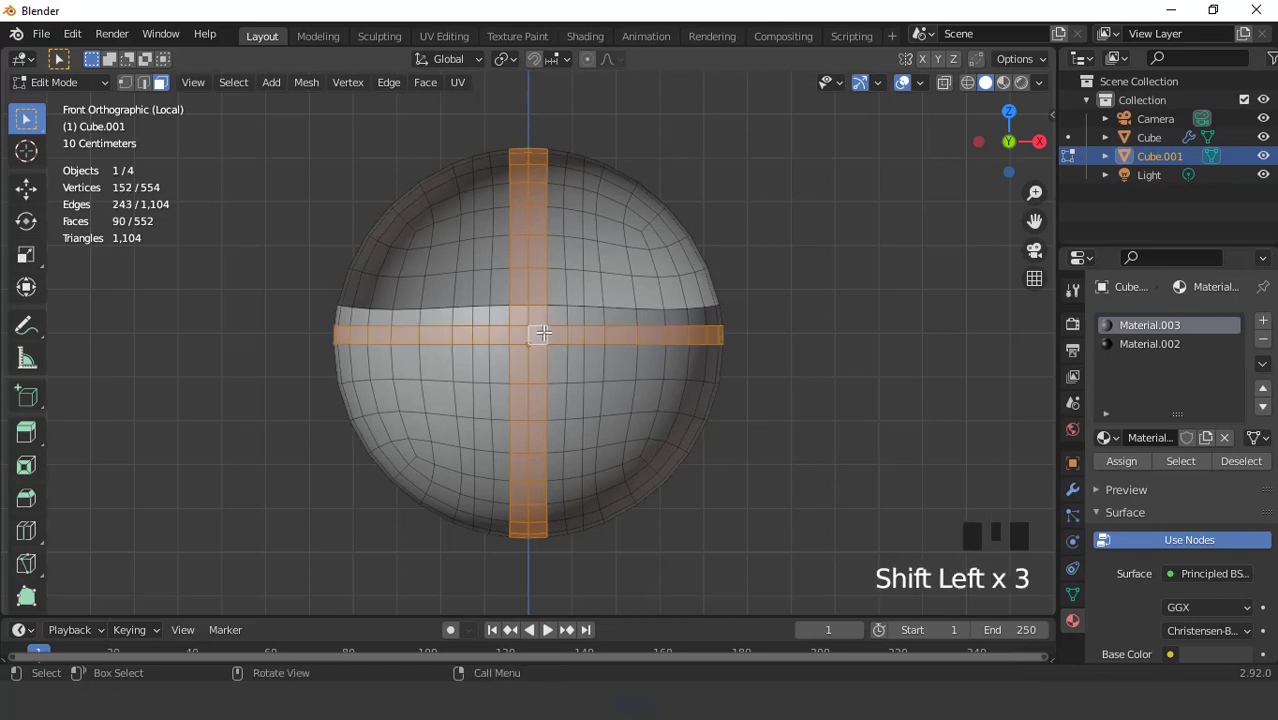
left_click(530, 322, "shift")
left_click(522, 315, "shift")
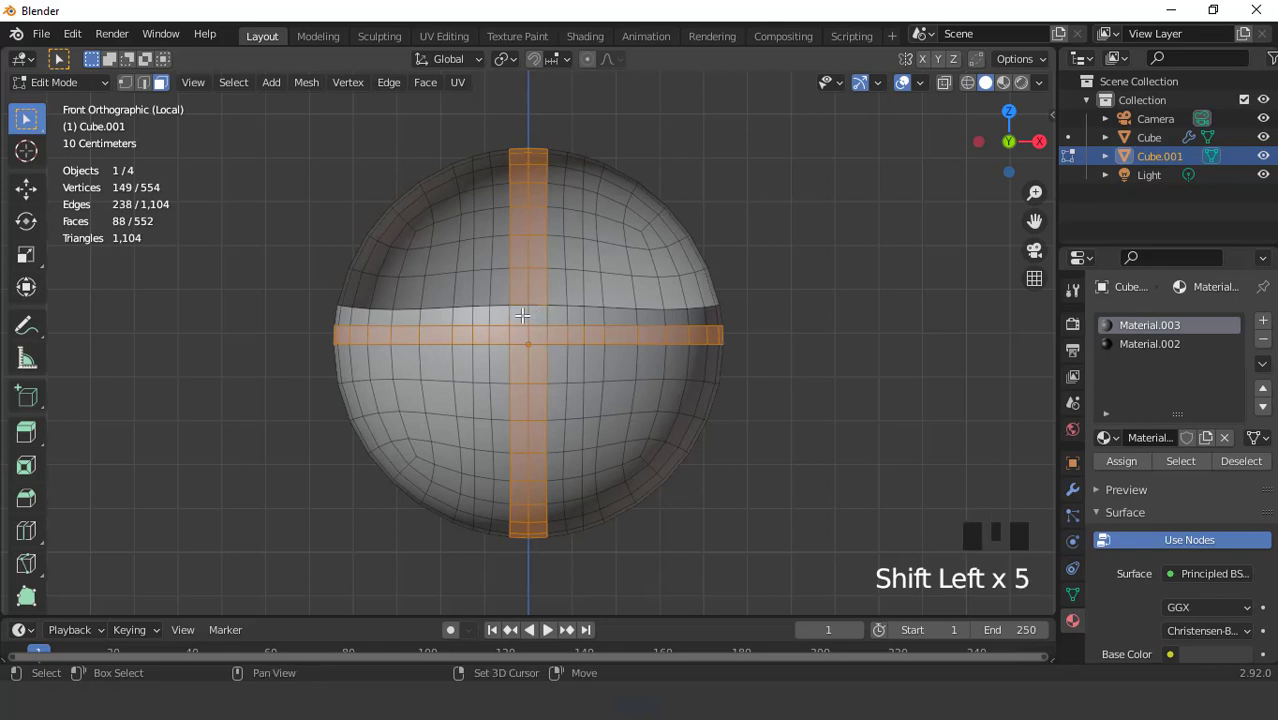
Show rendered shading, assign Material.002 to the selected stripe faces, and check the visor with overlays hidden
left_click(1021, 84)
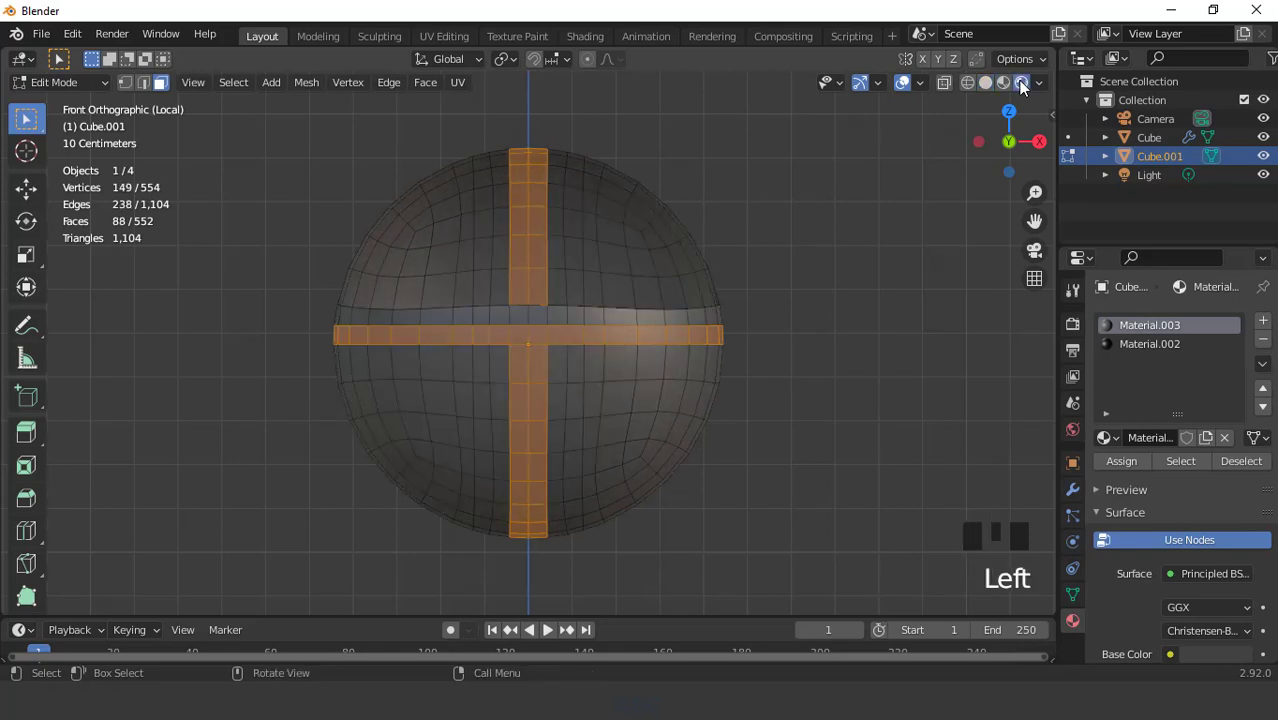
left_click(1141, 343)
left_click(1123, 460)
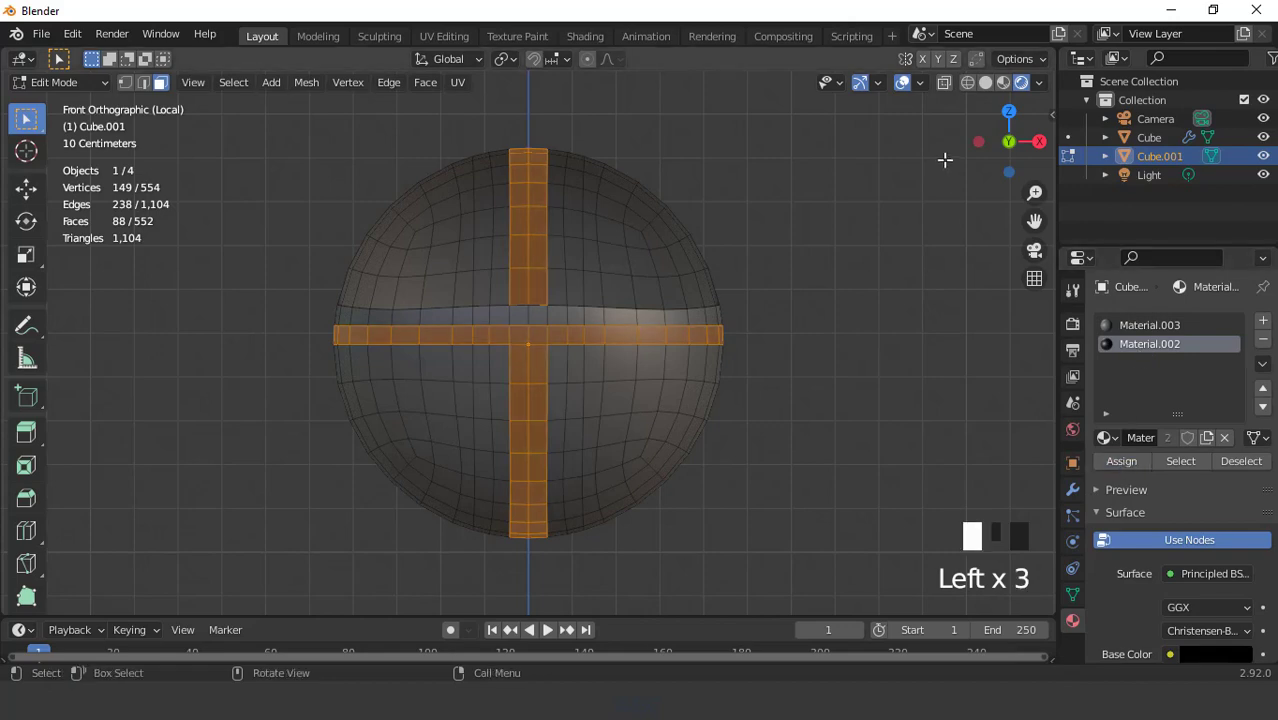
scroll(670, 288, "down", 2)
middle_click_drag(670, 288, 868, 122)
left_click(902, 82)
middle_click_drag(755, 284, 533, 277)
Reveal the hidden visor faces and assign Material.003 to all faces on the sphere's back half
key("alt+h")
key("ctrl+KP_1")
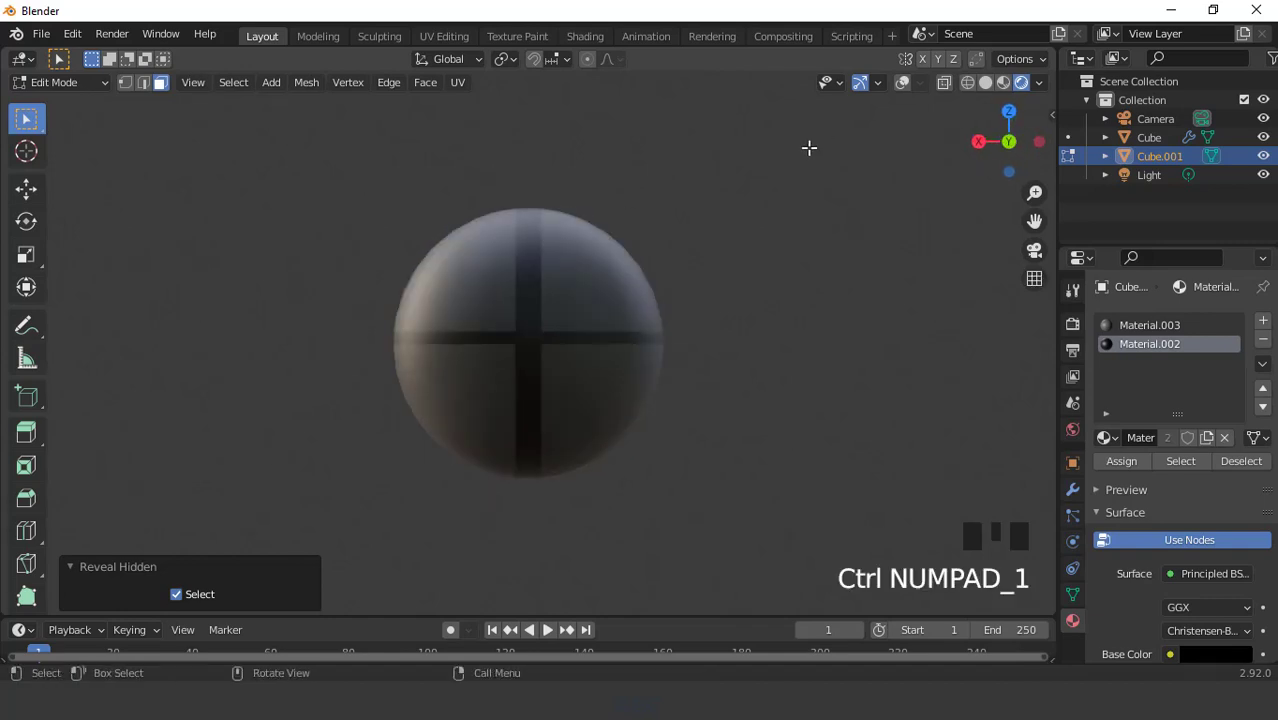
left_click(901, 84)
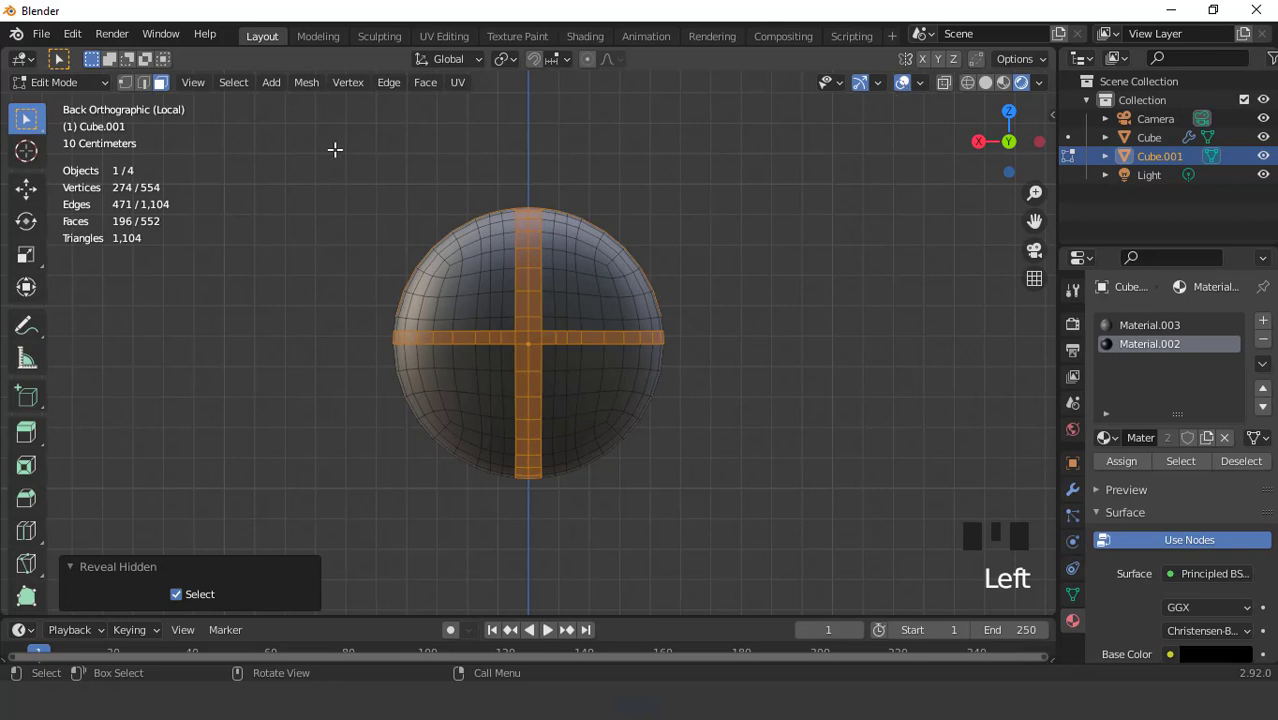
left_click_drag(368, 167, 782, 568)
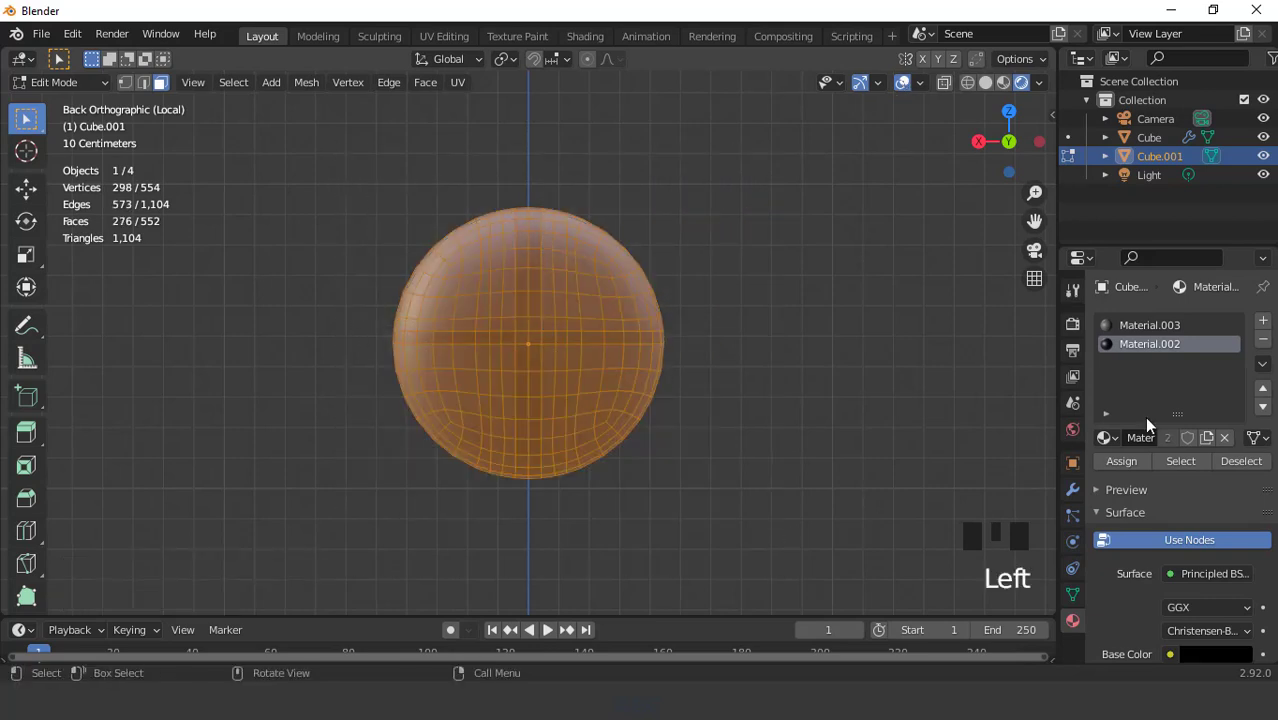
left_click(1150, 325)
left_click(1122, 462)
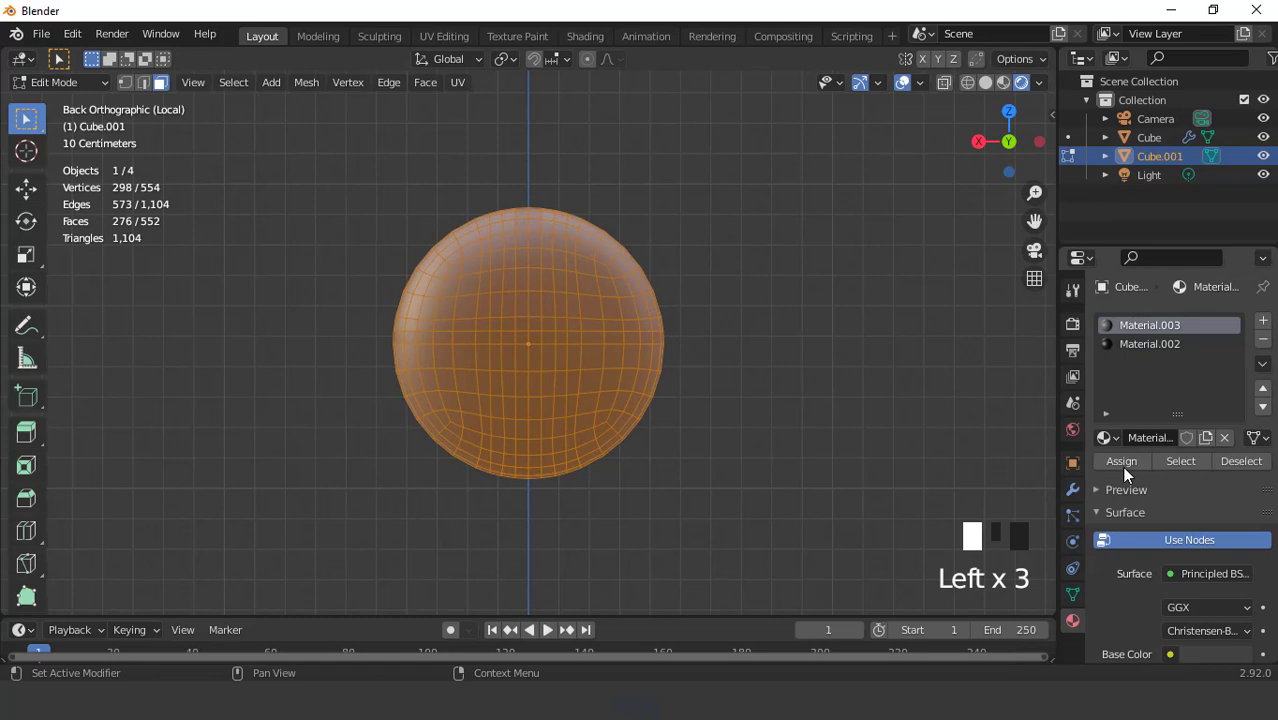
Leave the isolated view to check the visor on the whole character, and return to Object Mode
left_click(904, 83)
middle_click_drag(531, 305, 899, 289)
key("KP_Divide")
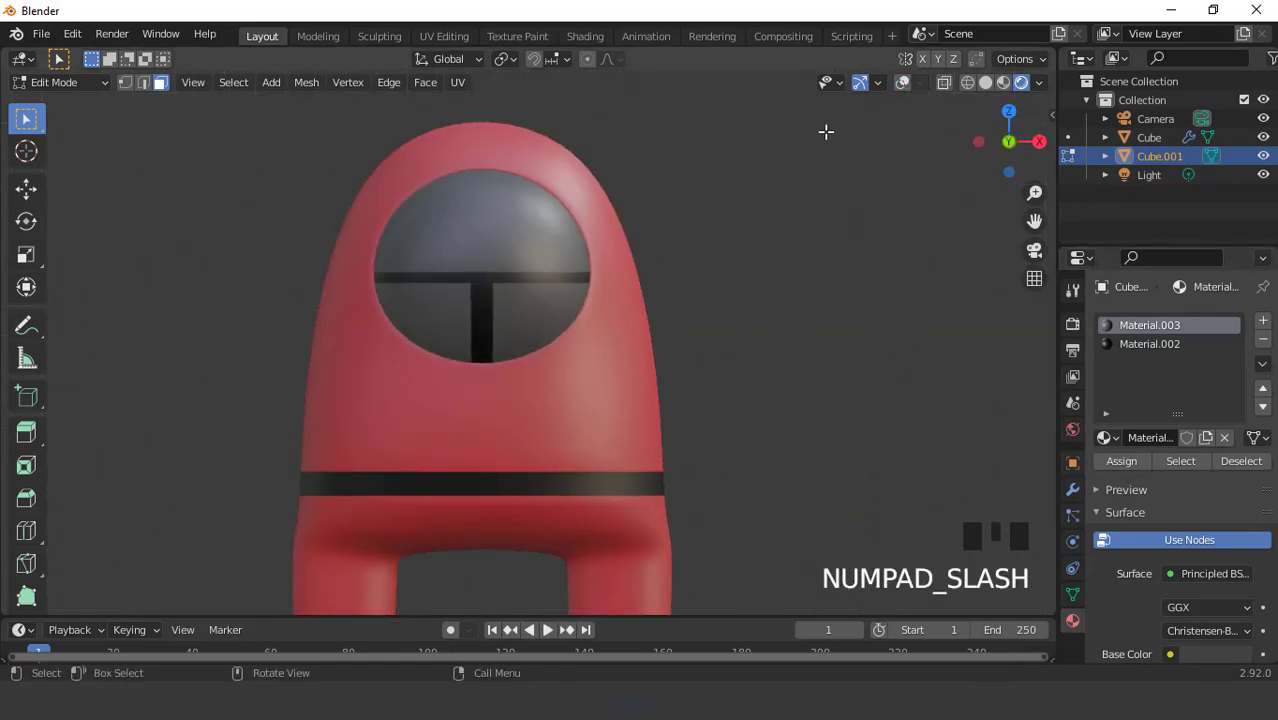
left_click(903, 83)
scroll(676, 226, "down", 2)
middle_click_drag(676, 226, 553, 288)
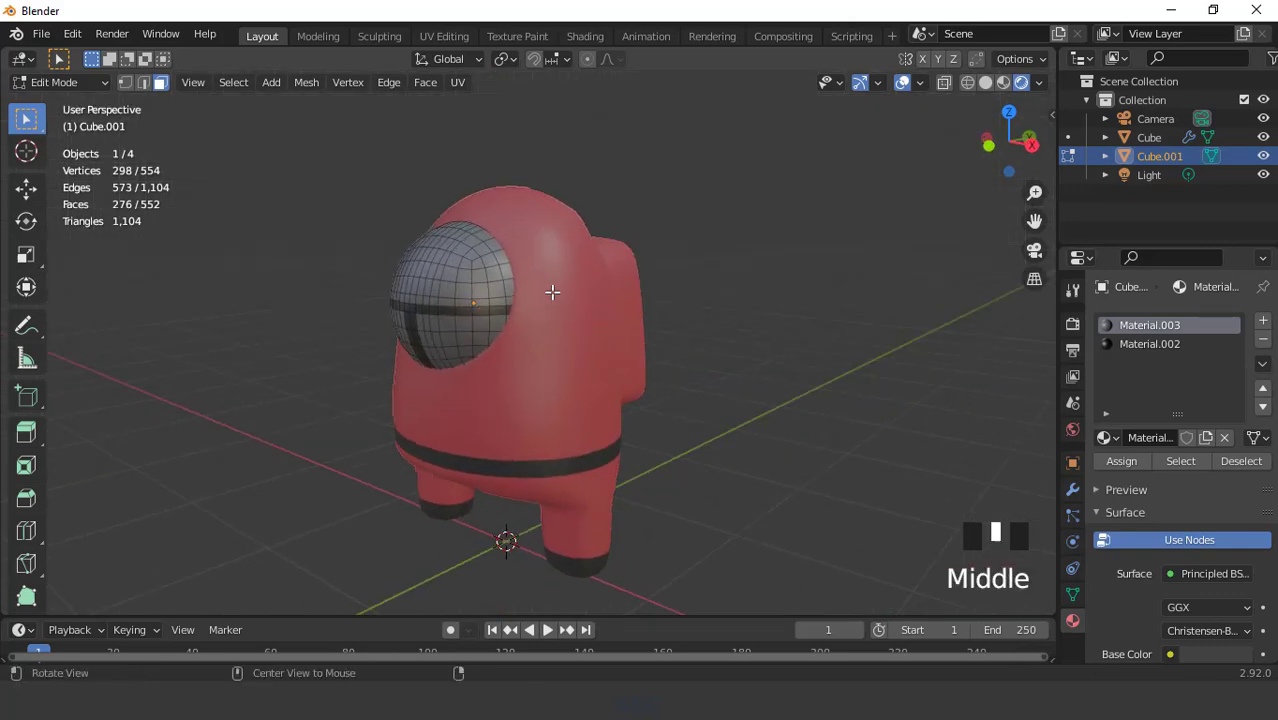
scroll(563, 291, "up", 1)
key("Tab")
Rotate the visor sphere about -10.1° around the global X axis and check its tilt on the body
key("KP_3")
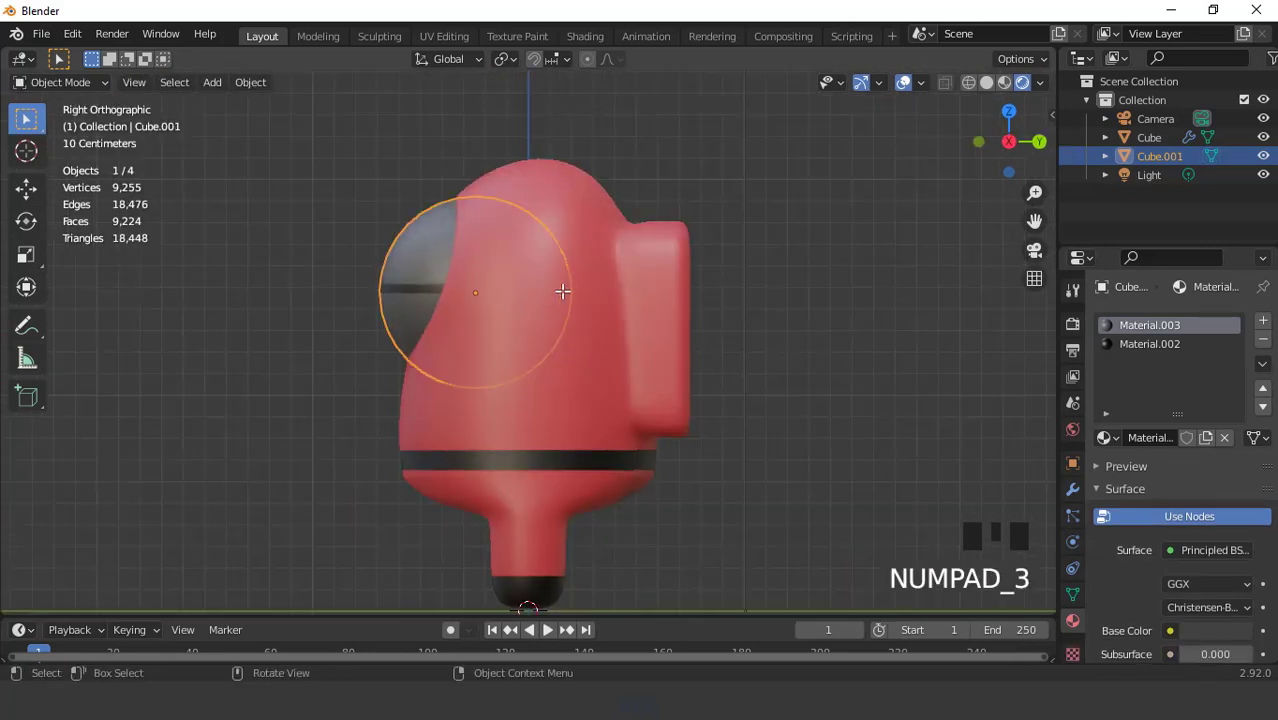
left_click(26, 225)
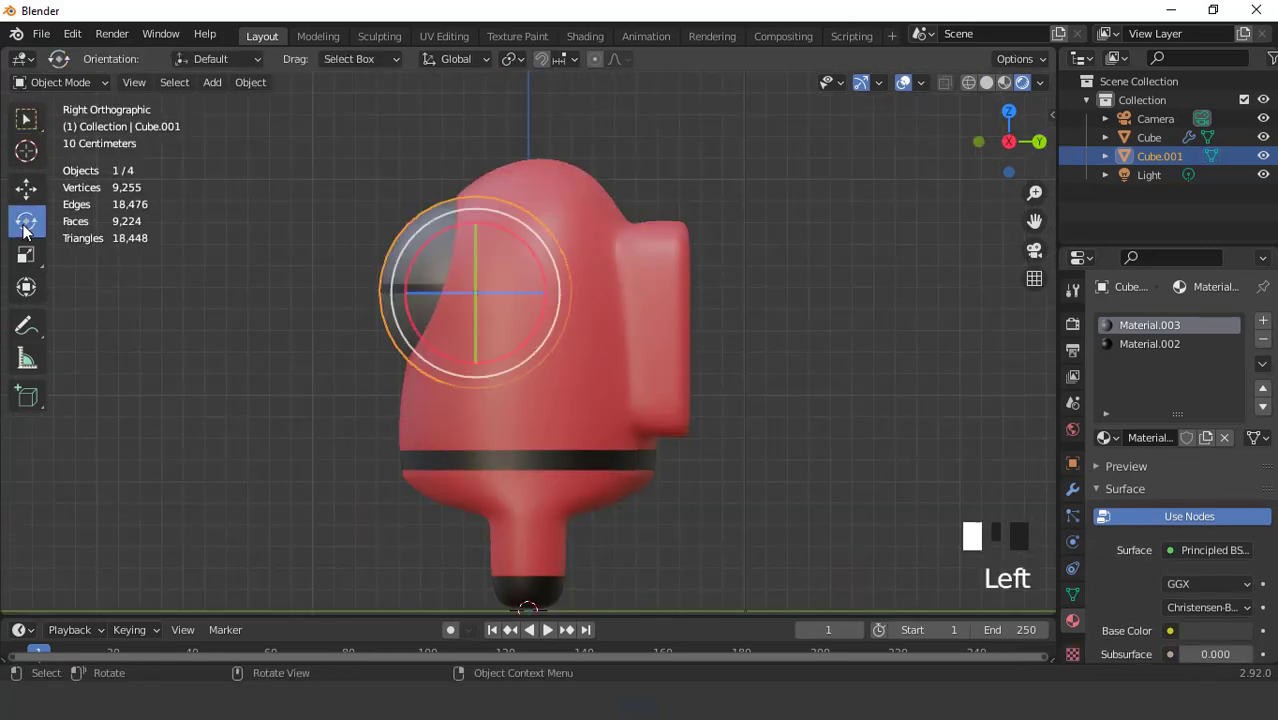
left_click_drag(499, 228, 516, 232)
left_click(906, 83)
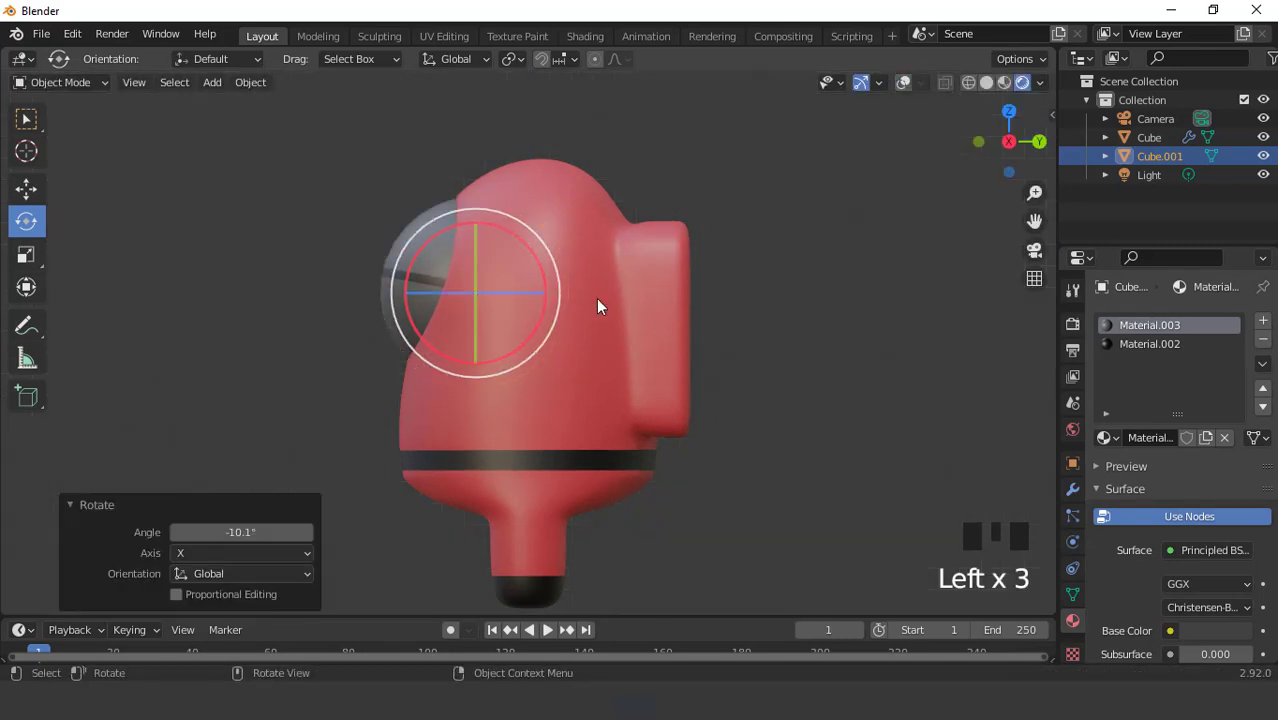
scroll(566, 278, "up", 4)
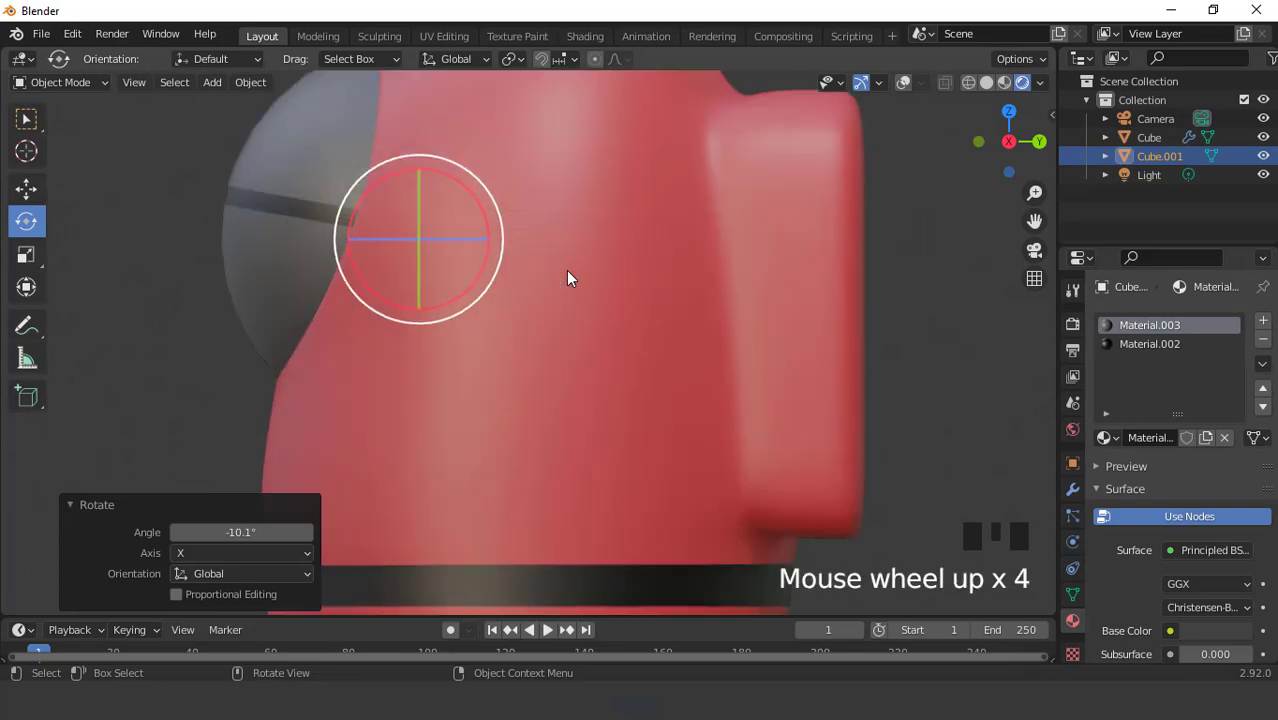
scroll(566, 278, "down", 4)
middle_click_drag(469, 237, 670, 290)
left_click(27, 120)
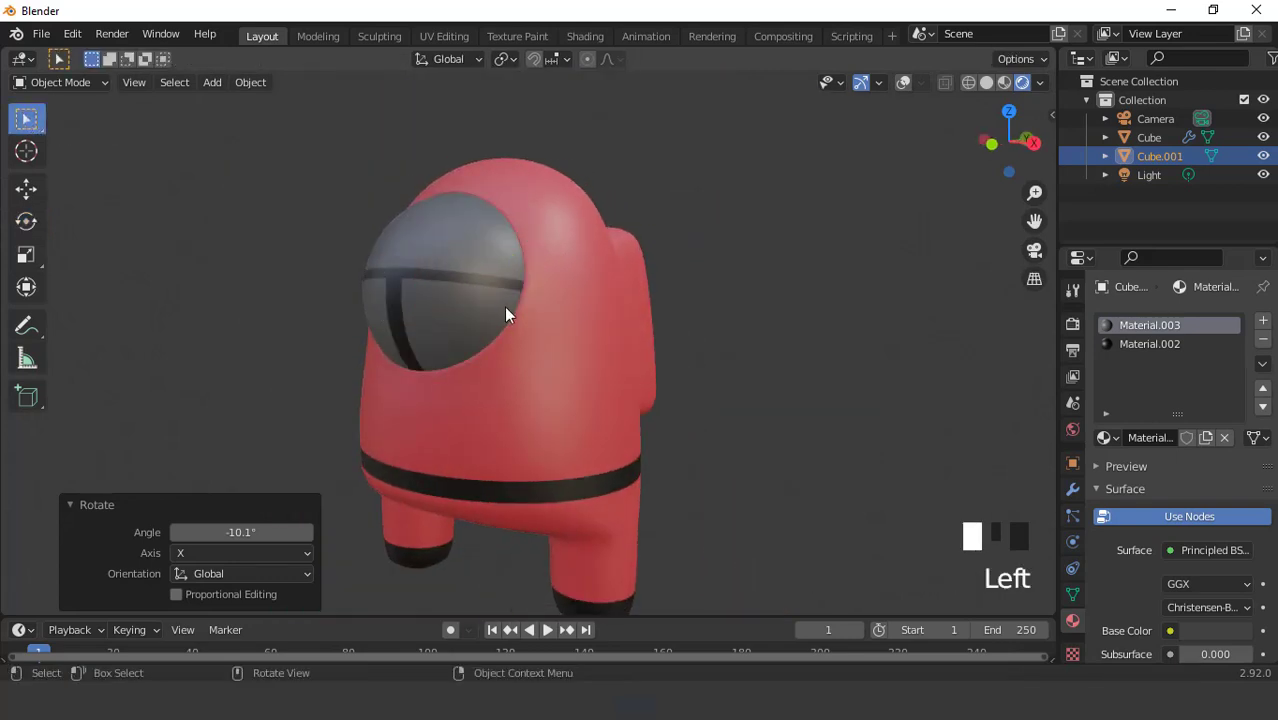
middle_click_drag(513, 305, 699, 248)
left_click(905, 83)
scroll(736, 190, "up", 1)
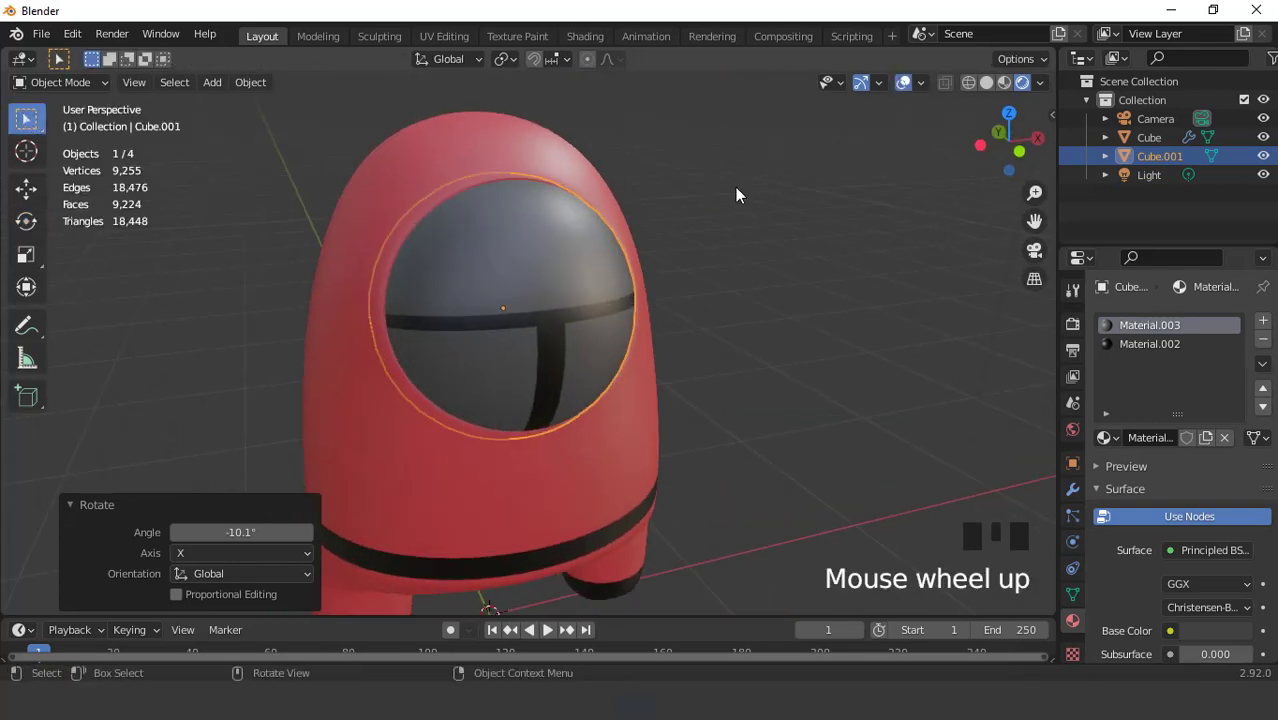
Isolate the visor sphere in Edit Mode with face selection and clear the current selection
key("KP_7")
key("KP_Divide")
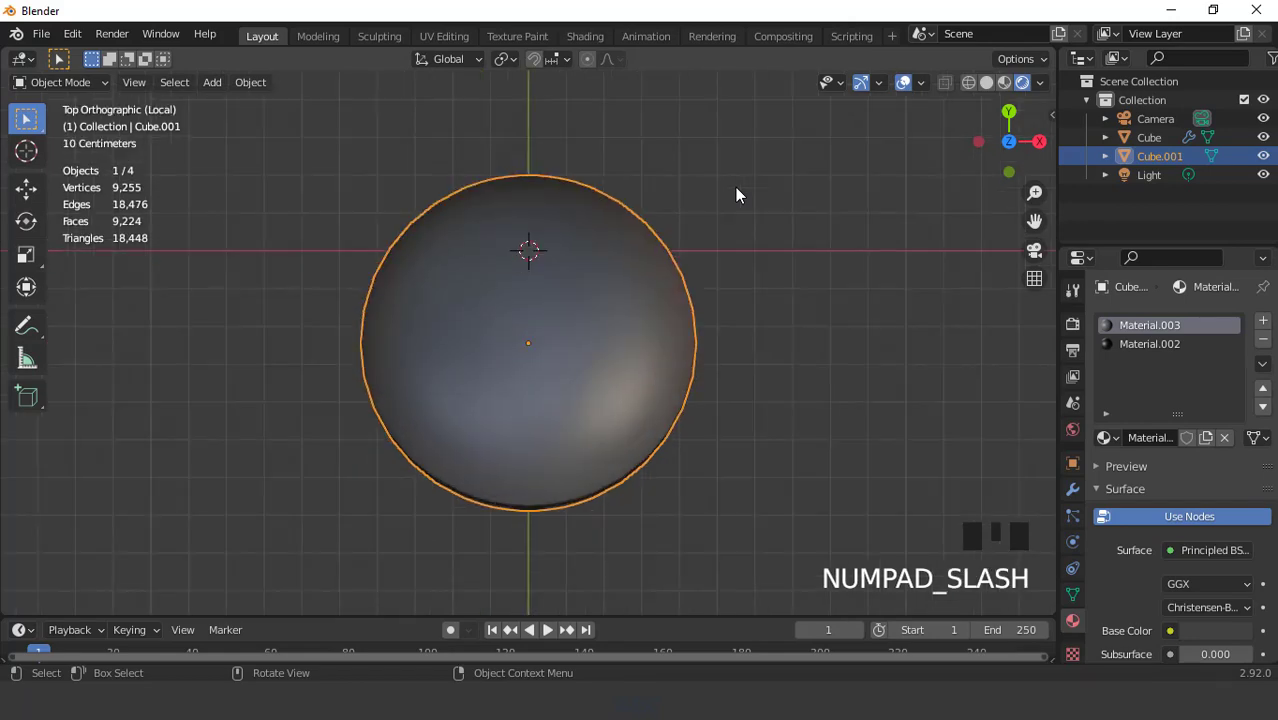
key("Tab")
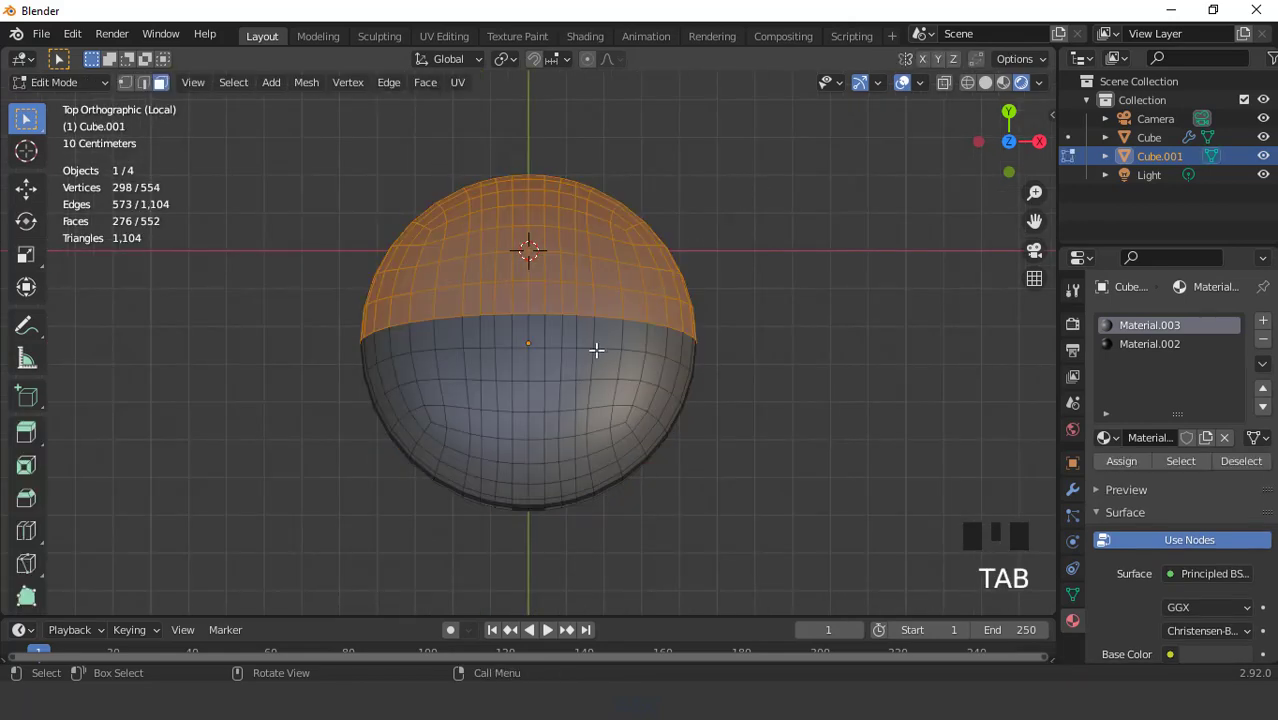
middle_click_drag(597, 431, 585, 351)
key("KP_1")
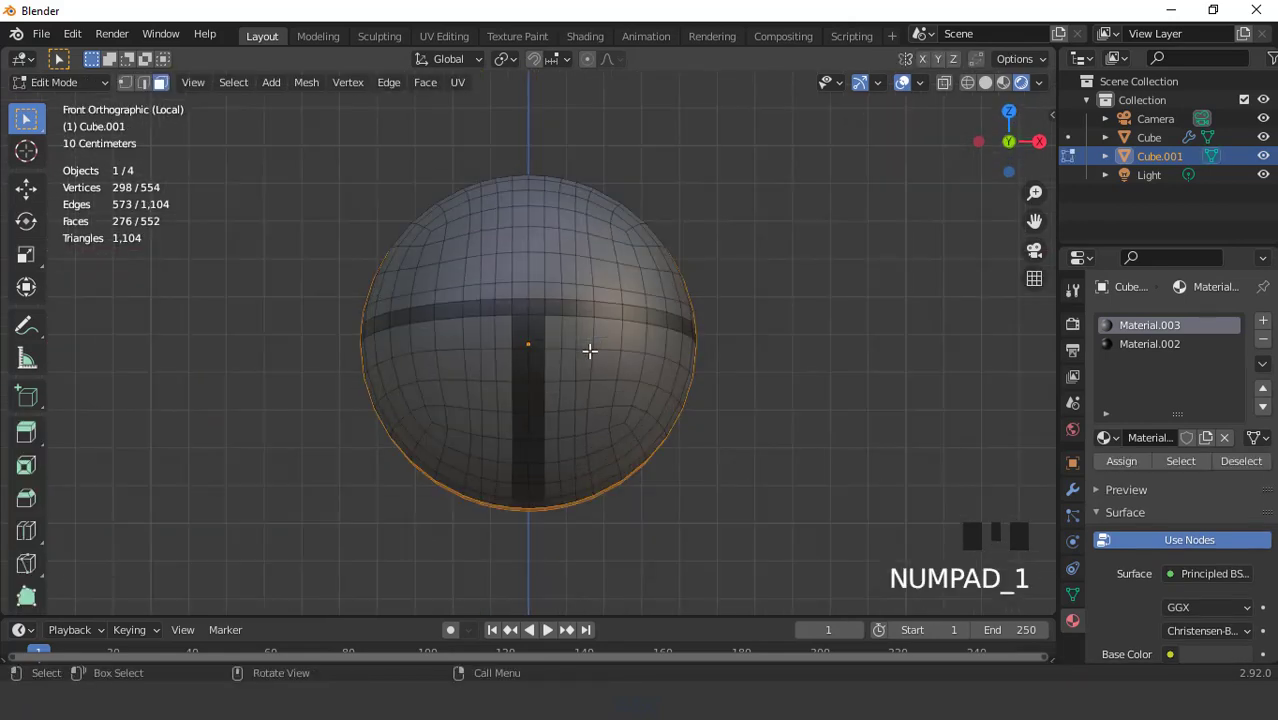
scroll(576, 271, "up", 2)
key("3")
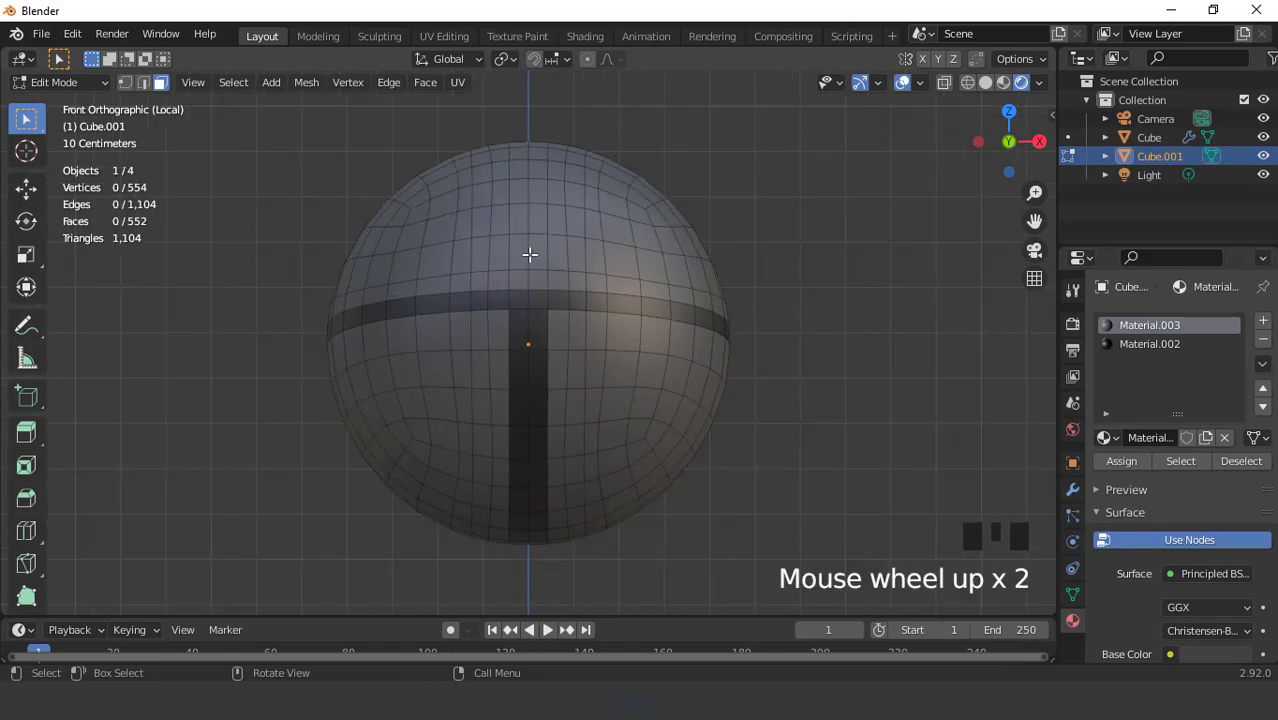
key("KP_7")
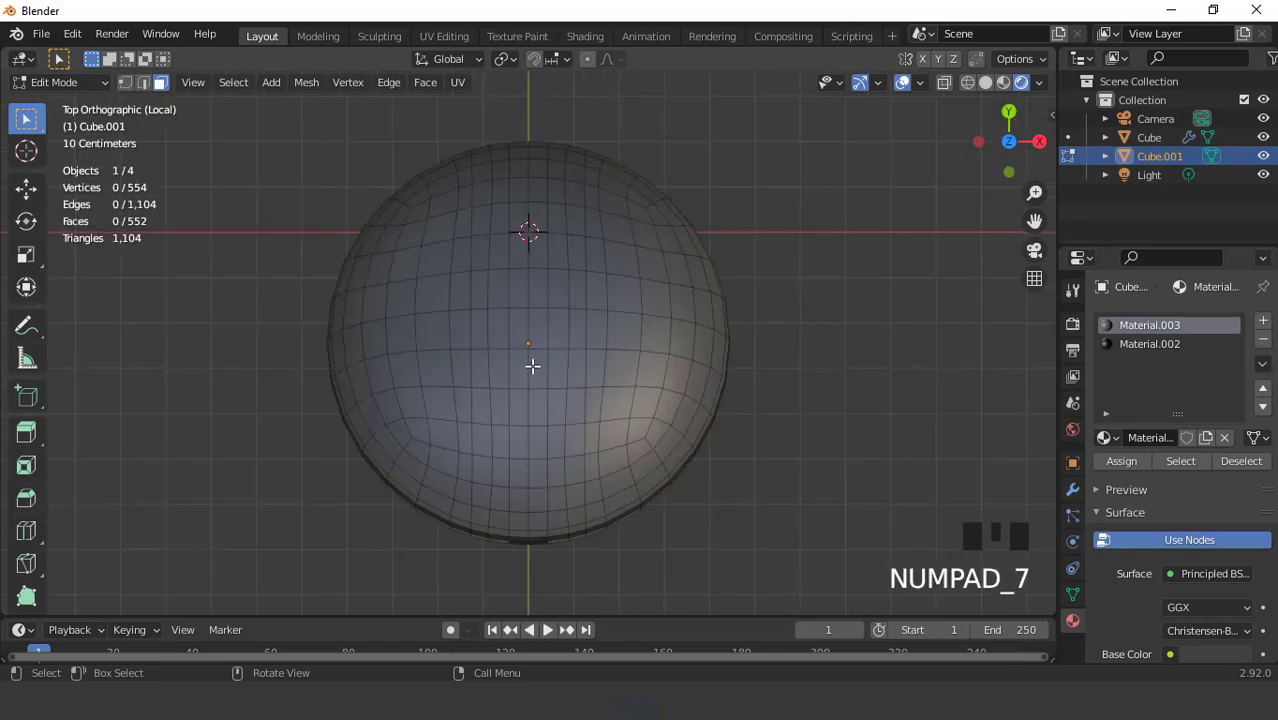
key("KP_1")
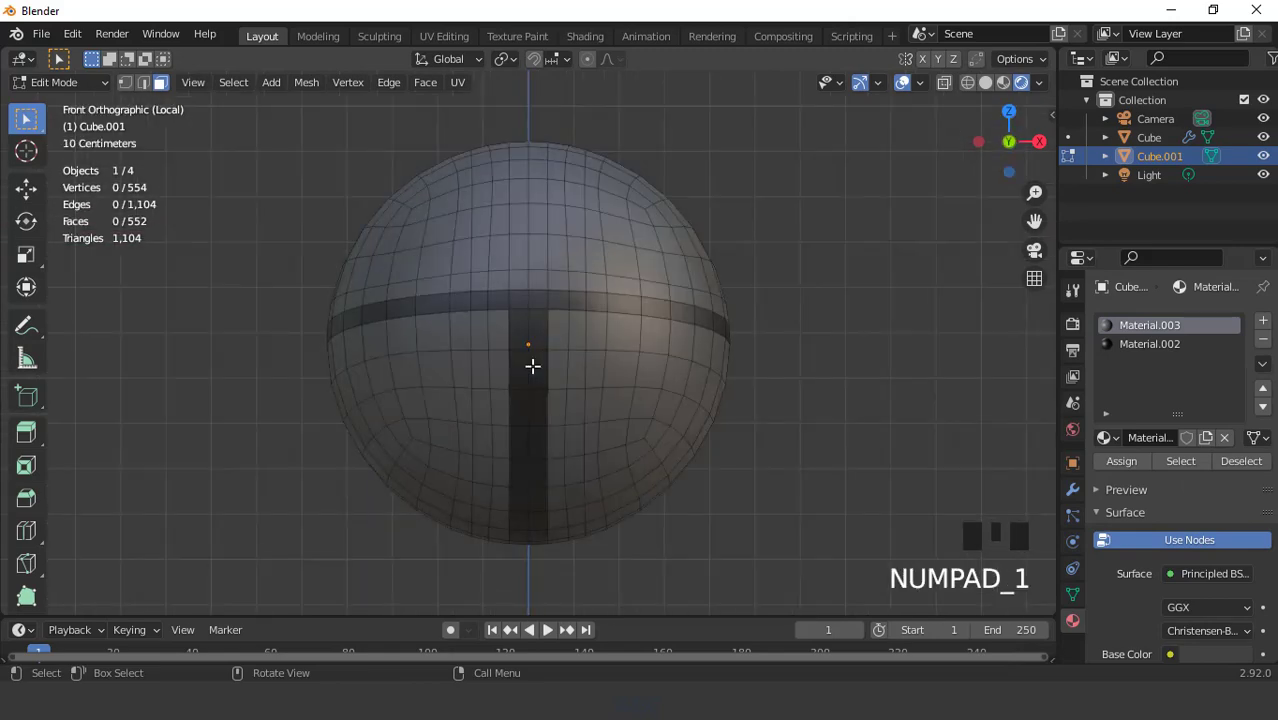
Select a block of faces eight wide and four rows deep, centred on the visor's upper front
left_click(462, 227)
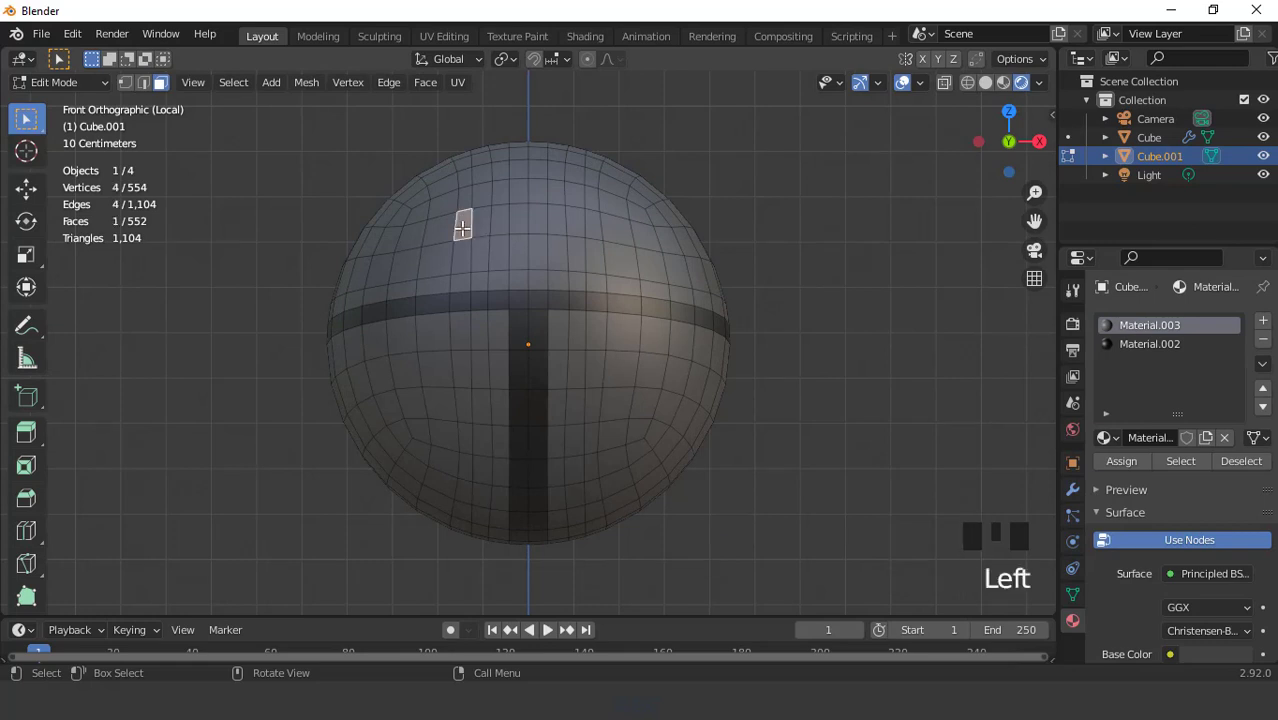
left_click_drag(464, 228, 595, 229, "shift")
scroll(595, 229, "down", 3)
middle_click_drag(595, 229, 551, 302)
scroll(547, 290, "up", 1)
scroll(547, 290, "up", 1)
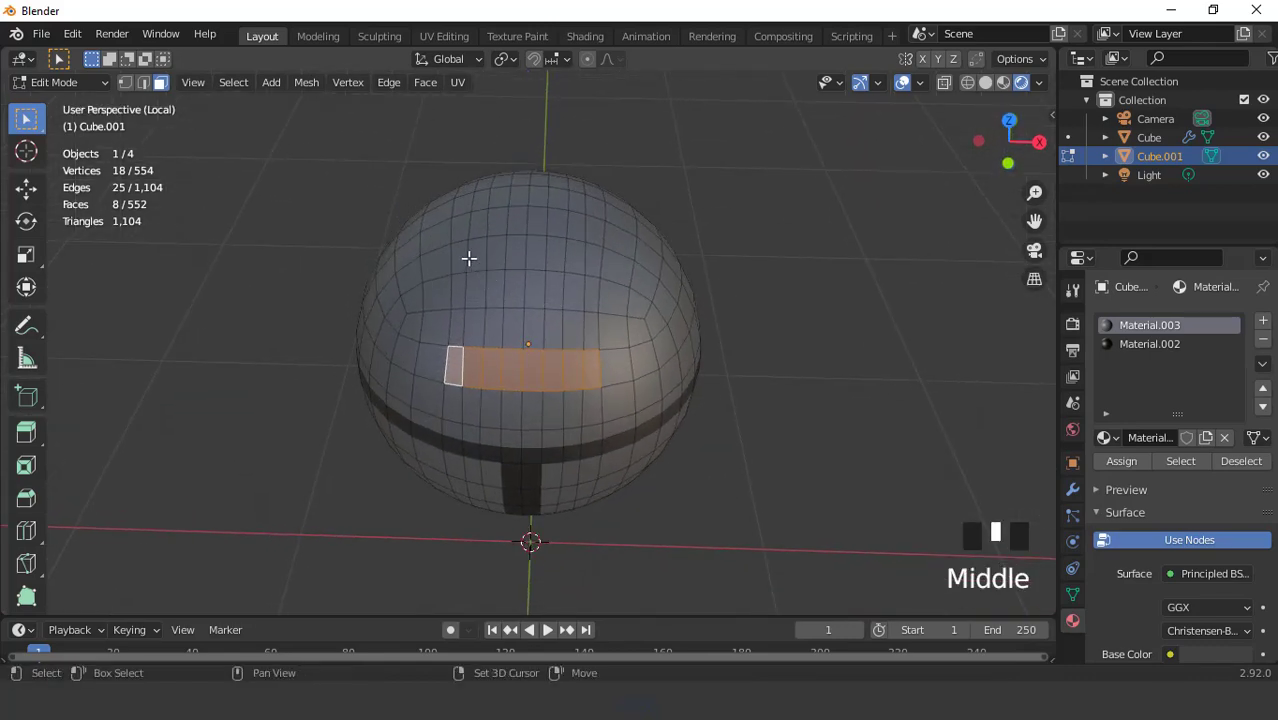
left_click_drag(460, 255, 598, 348, "shift")
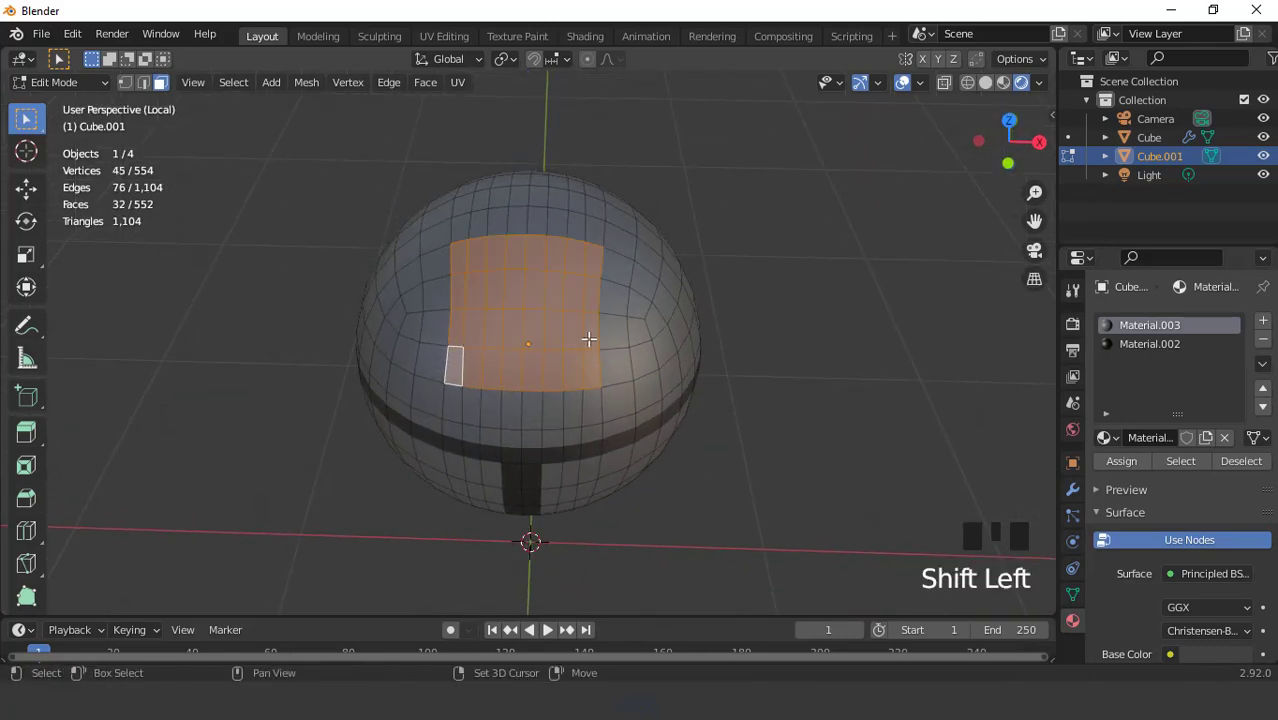
Remove the uppermost row of eight faces from the visor block selection with Circle Select
mouse_move(567, 307)
middle_mouse_down()
mouse_move(609, 313)
mouse_move(559, 291)
middle_mouse_up()
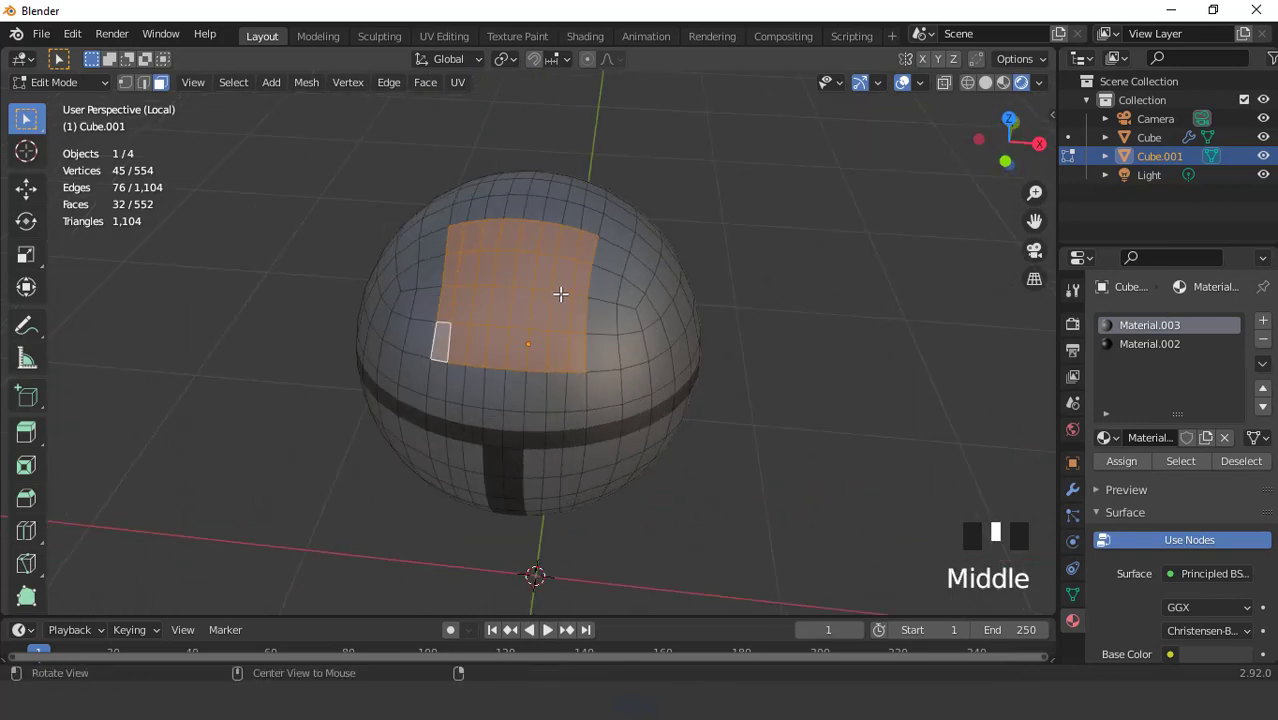
key("c")
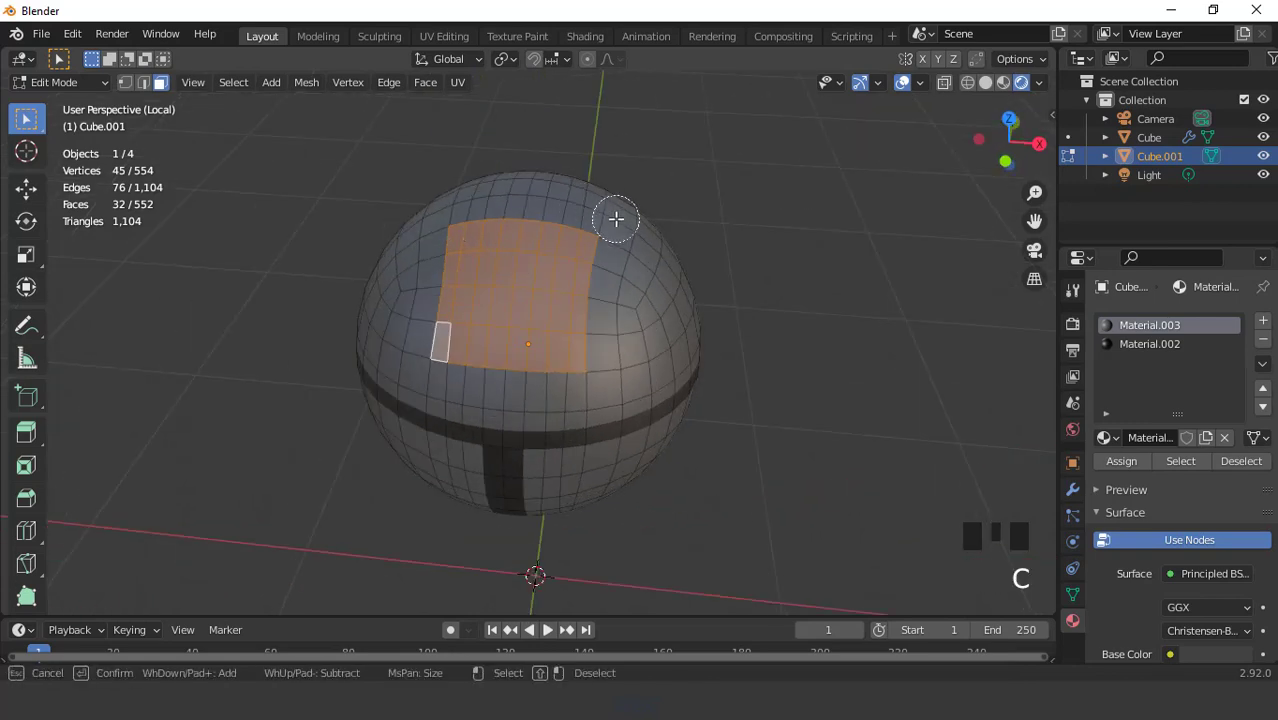
middle_click_drag(613, 214, 483, 207)
middle_click(484, 206)
key("Escape")
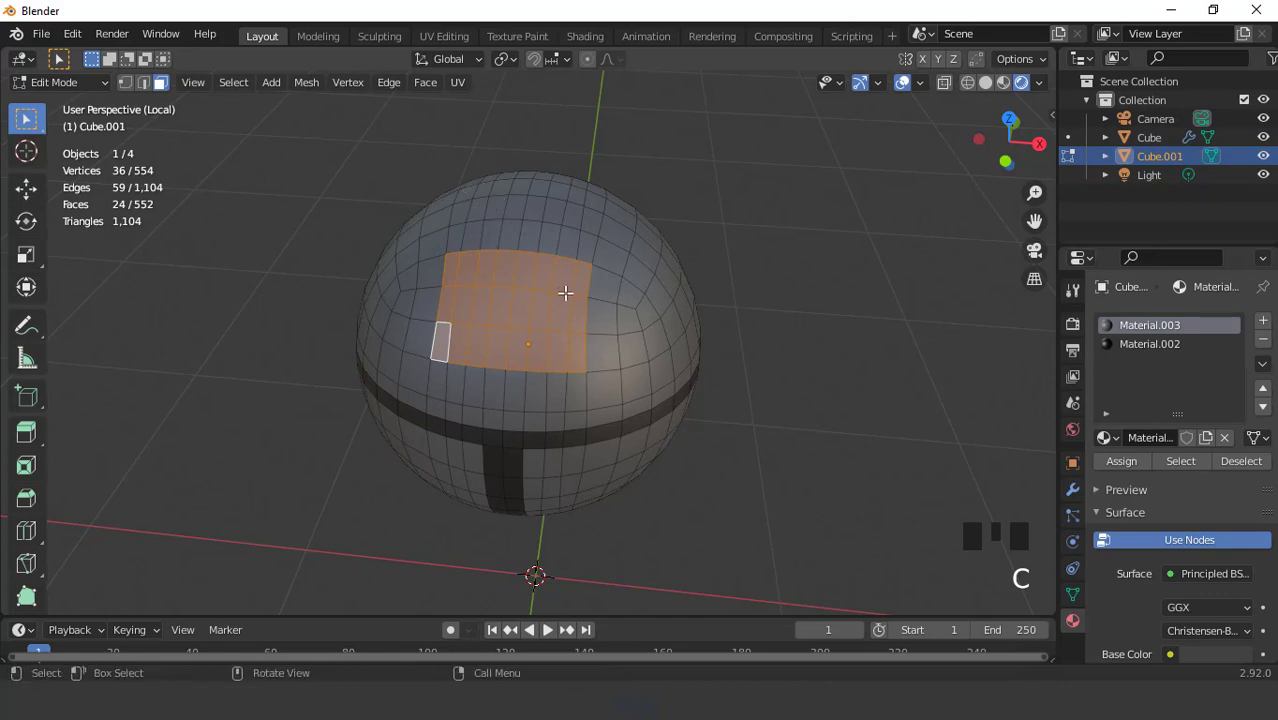
Add the row of eight faces directly below the selected visor block to the selection
mouse_move(565, 291)
middle_mouse_down()
mouse_move(565, 246)
mouse_move(582, 262)
middle_mouse_up()
key("KP_1")
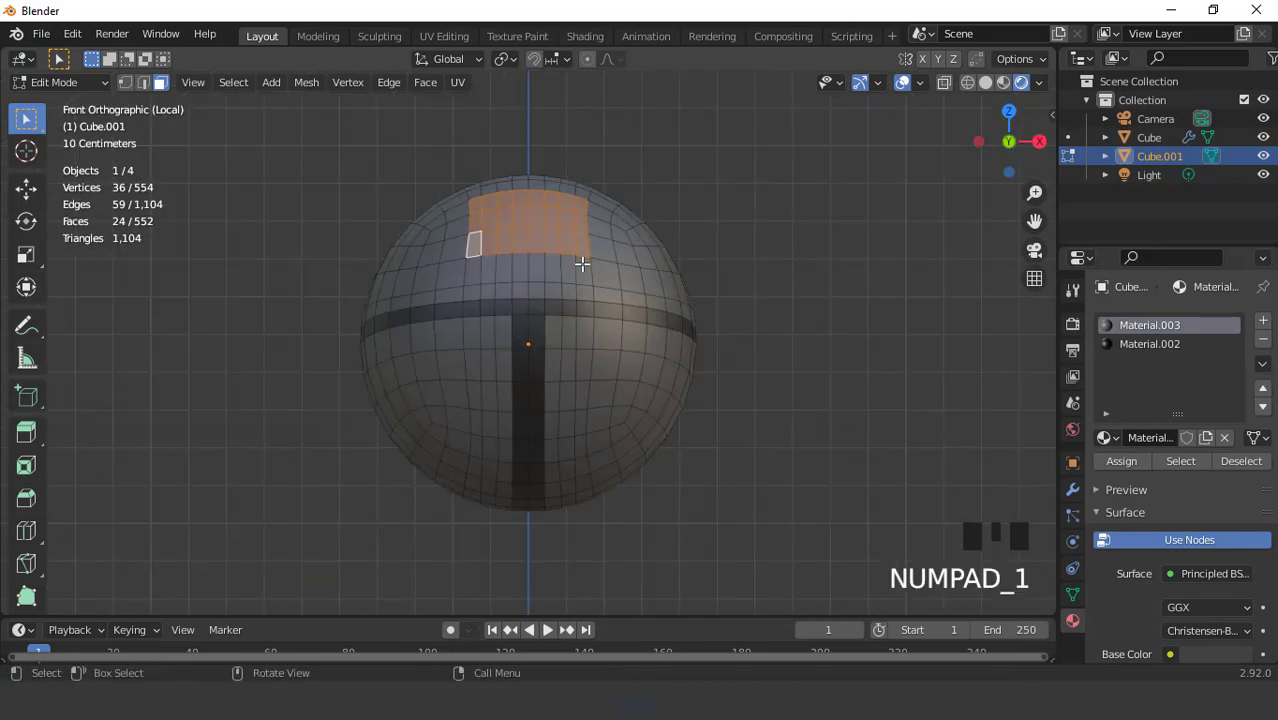
scroll(582, 262, "up", 1)
left_click_drag(463, 247, 504, 256, "shift")
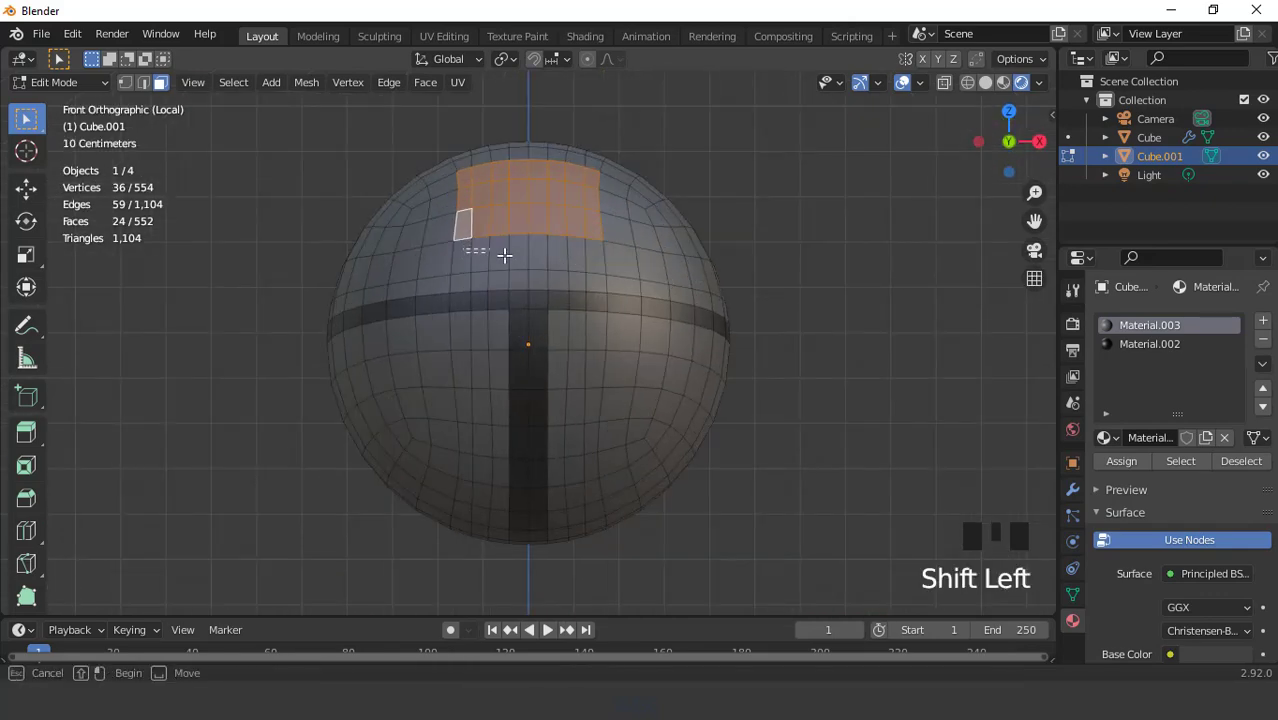
left_click_drag(594, 257, 580, 252, "shift")
scroll(580, 252, "up", 2)
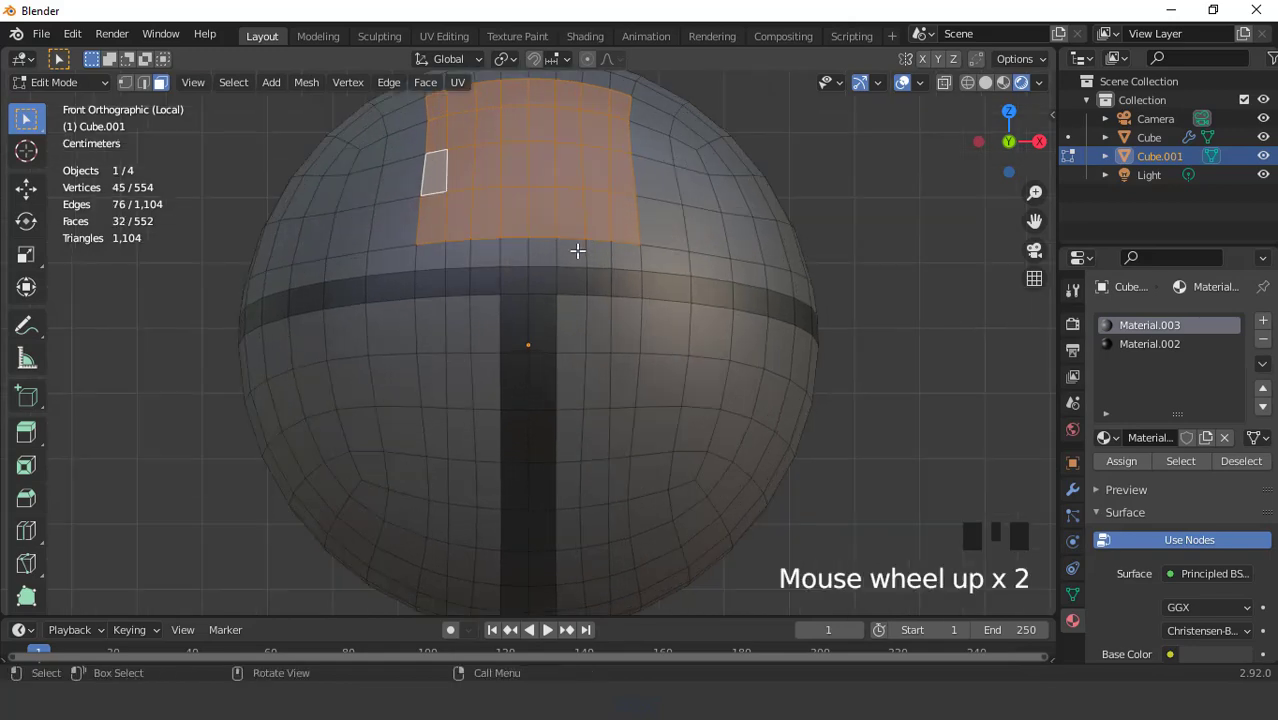
scroll(570, 230, "down", 3)
middle_click_drag(565, 217, 562, 290)
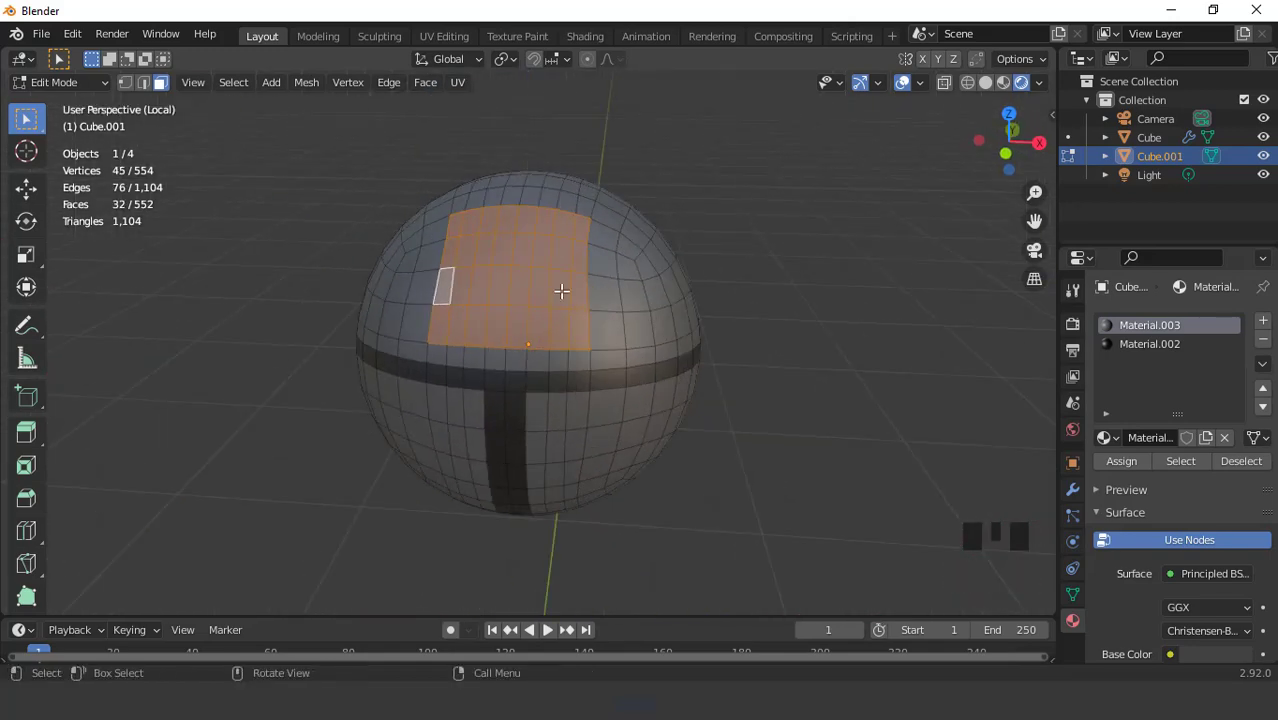
Reshape the selected visor faces into a circle with LoopTools and inset them by about 0.067 m
right_click(651, 156)
mouse_move(651, 156)
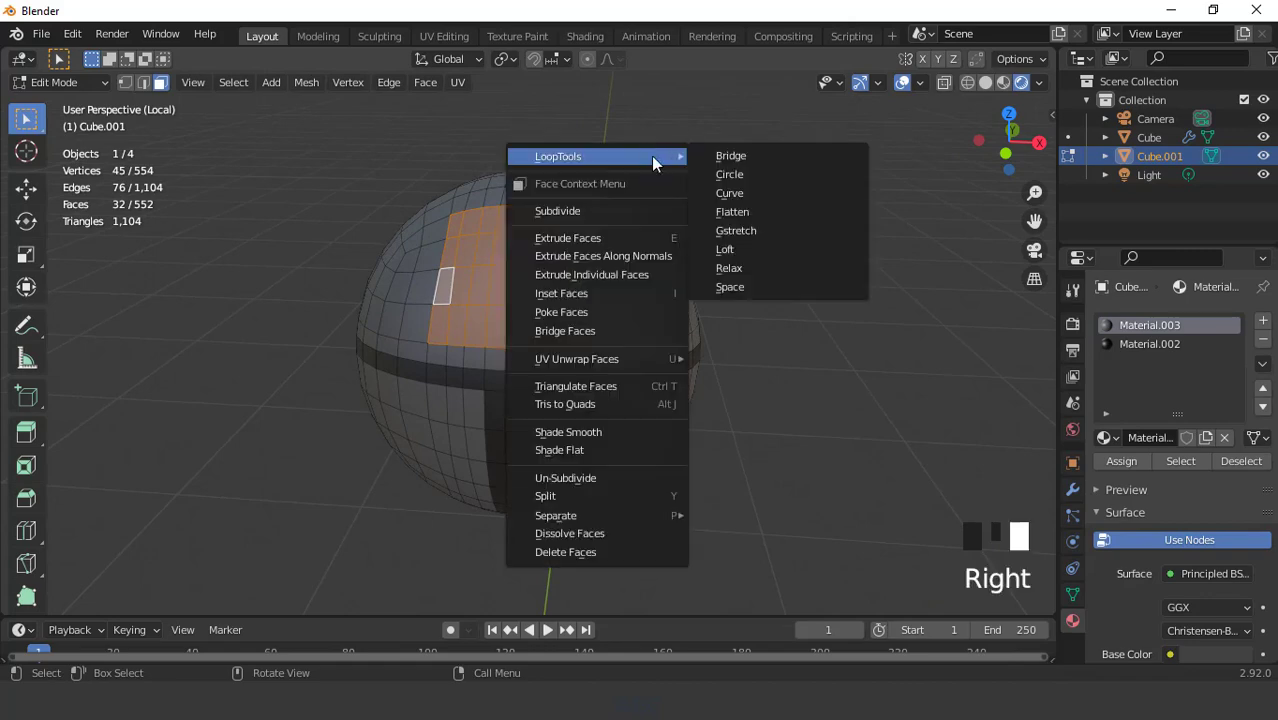
left_click(733, 175)
middle_click_drag(718, 284, 685, 297)
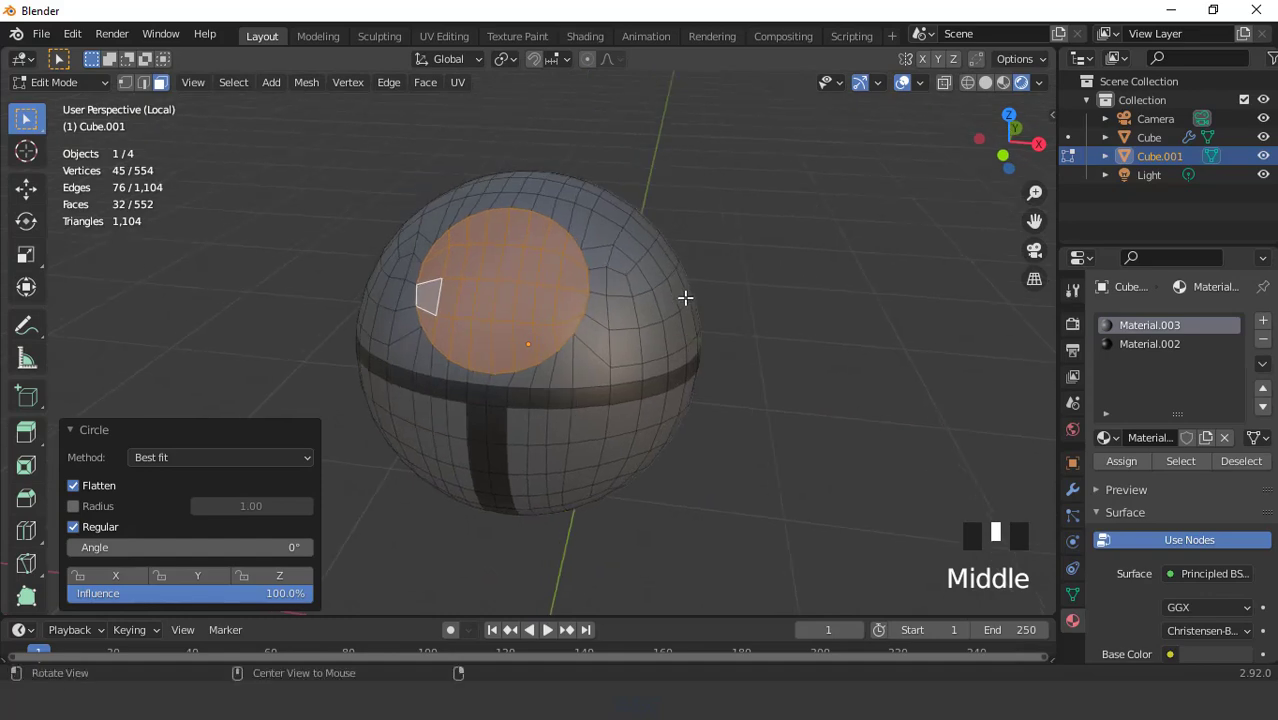
scroll(726, 316, "up", 2)
key("i")
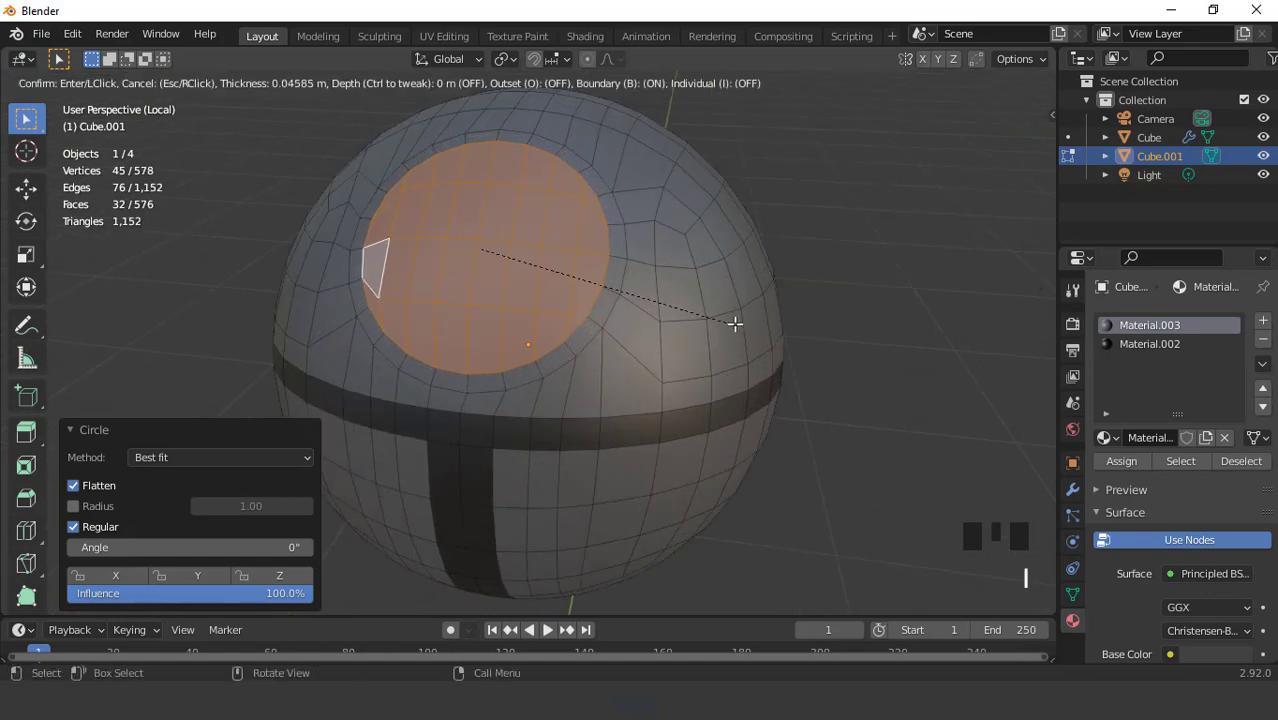
left_click(731, 317)
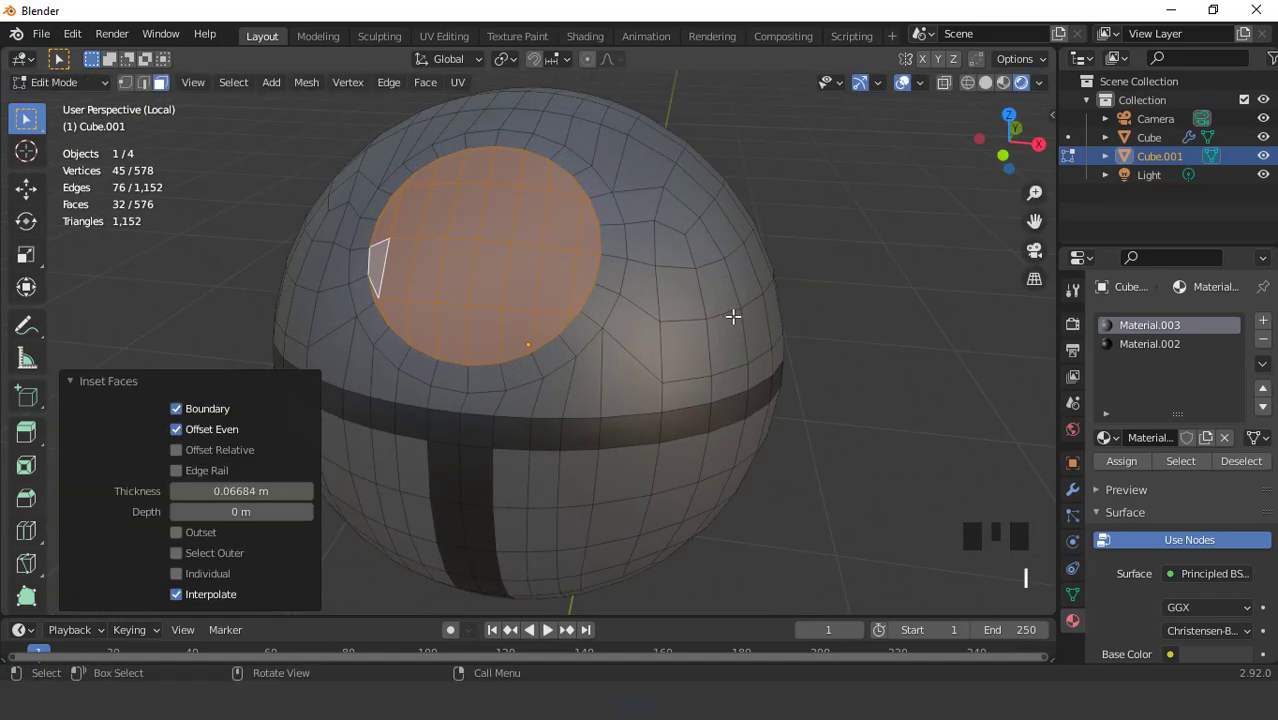
Select the ring of faces created by the inset and assign it a new default white material in a new slot
double_click(612, 289)
scroll(653, 231, "down", 3)
middle_click_drag(653, 231, 605, 225)
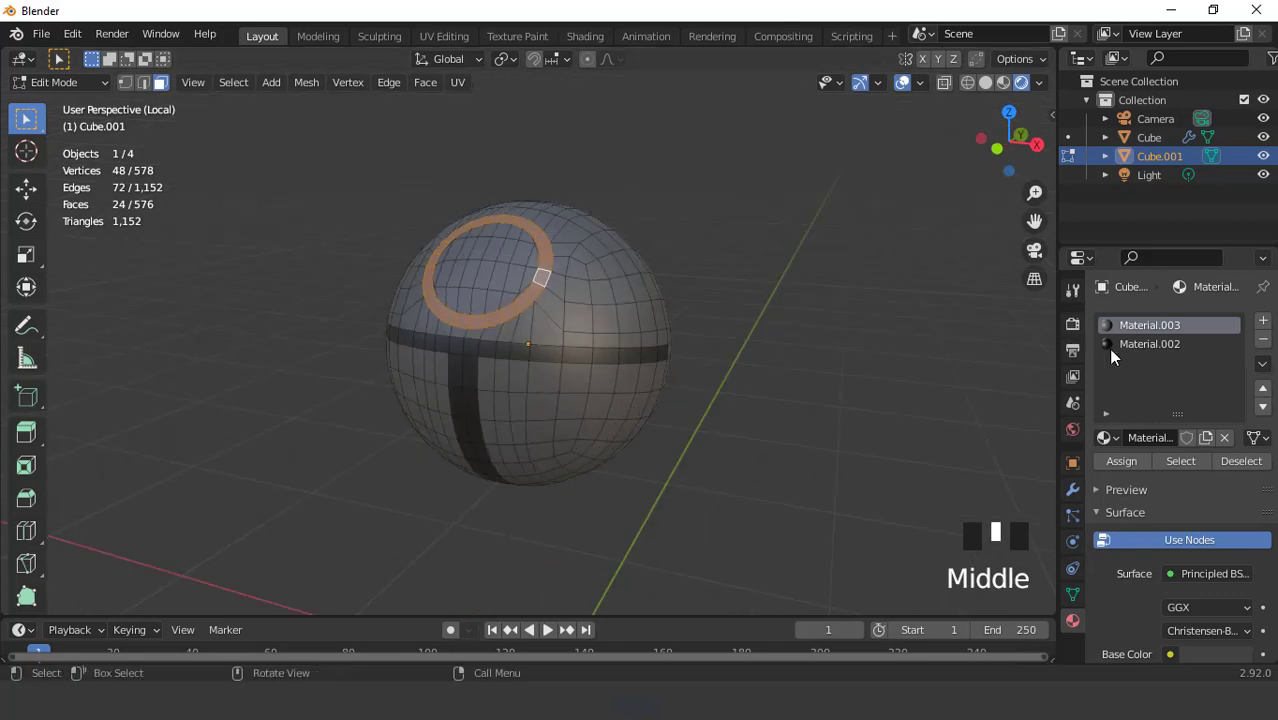
left_click(1262, 320)
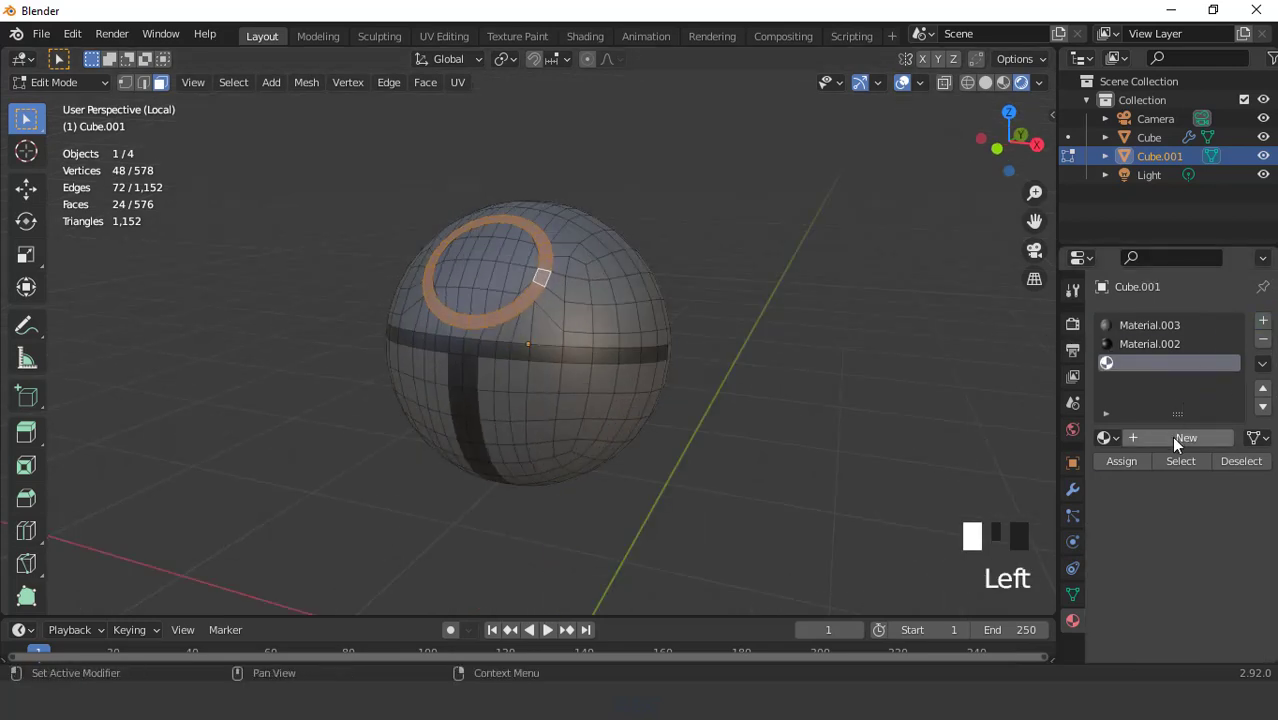
left_click(1176, 440)
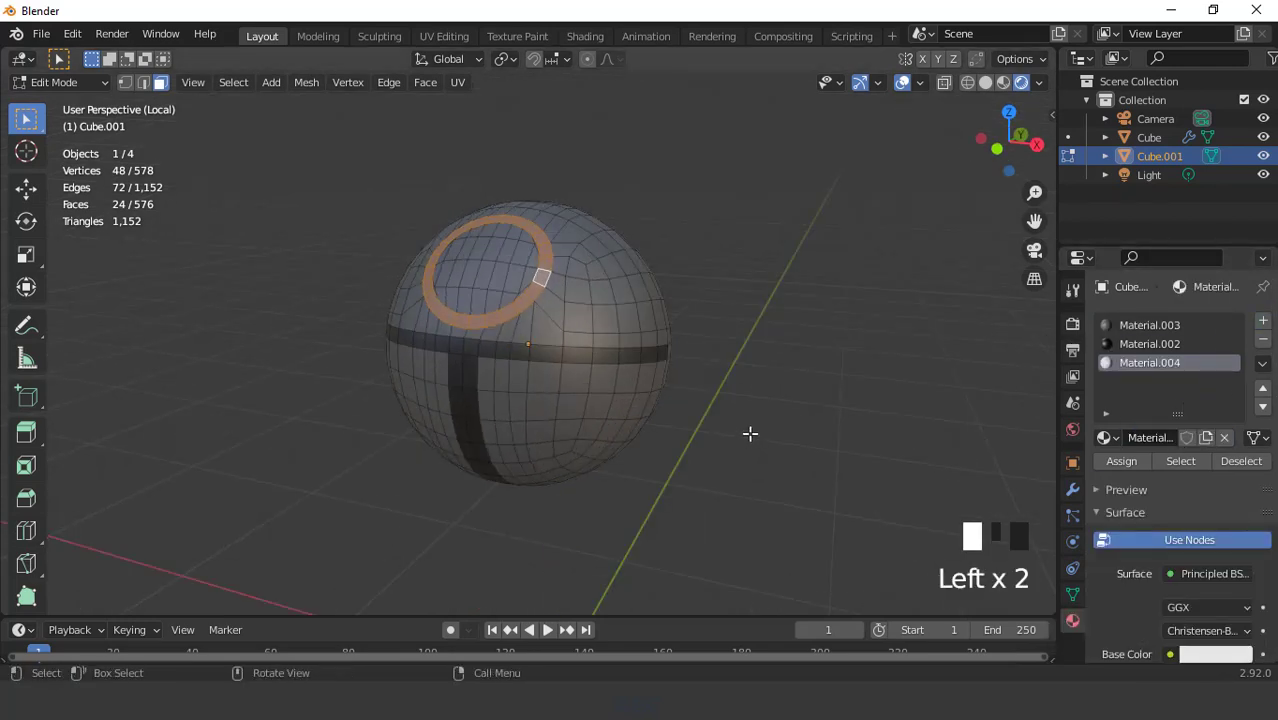
left_click(1110, 458)
Check the white ring on the visor in Object Mode and return to Edit Mode
key("Tab")
middle_click_drag(770, 325, 593, 308)
scroll(594, 313, "up", 1)
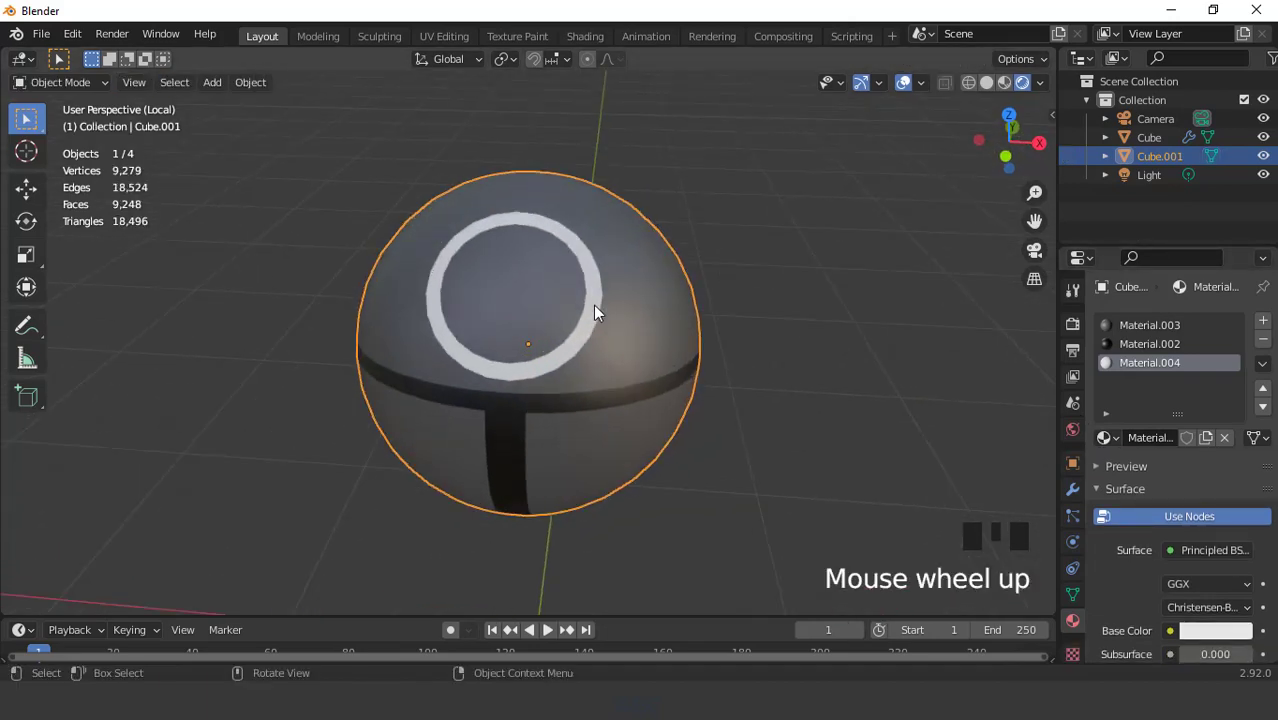
key("Tab")
scroll(594, 305, "up", 2)
key("2")
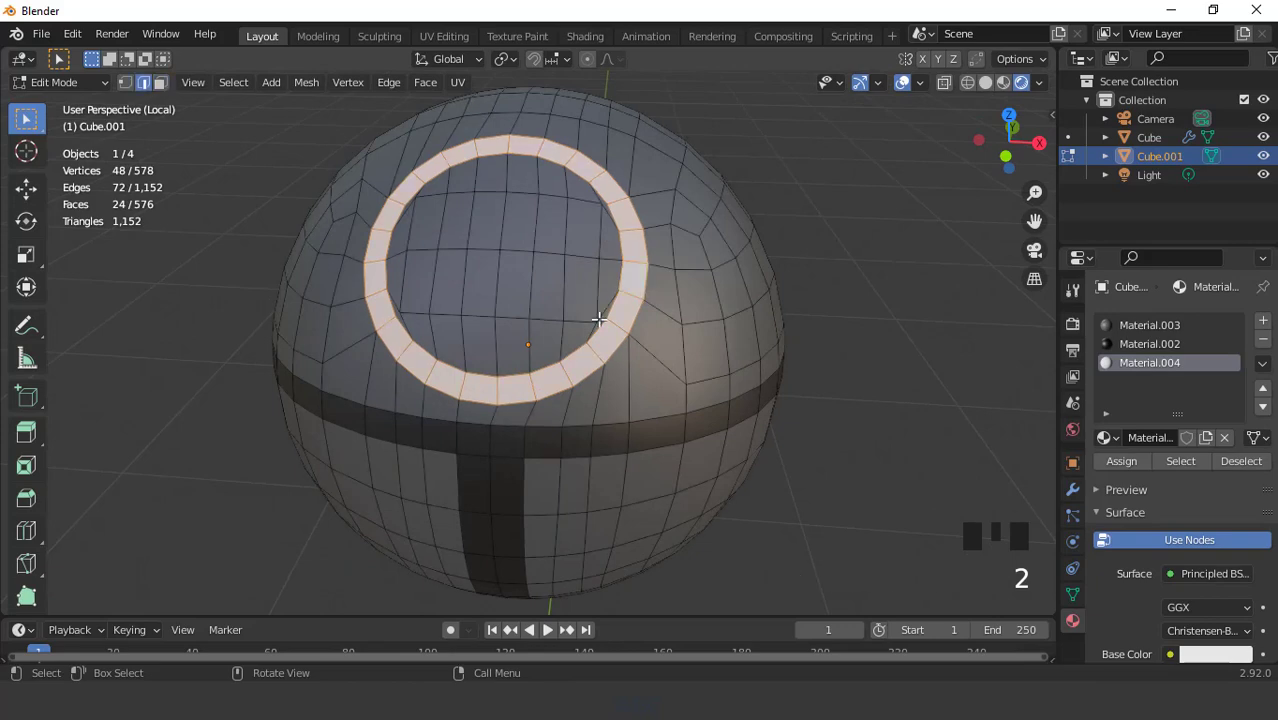
left_click(598, 319)
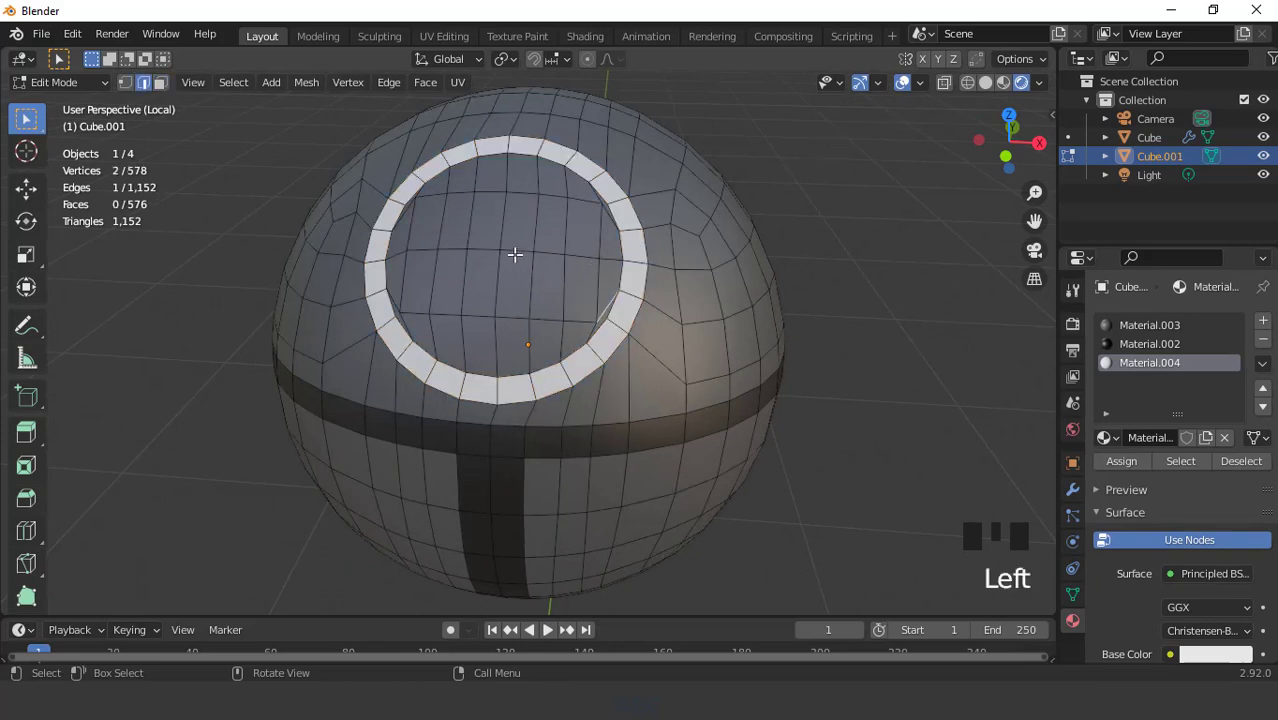
middle_click_drag(514, 254, 532, 282)
key("c")
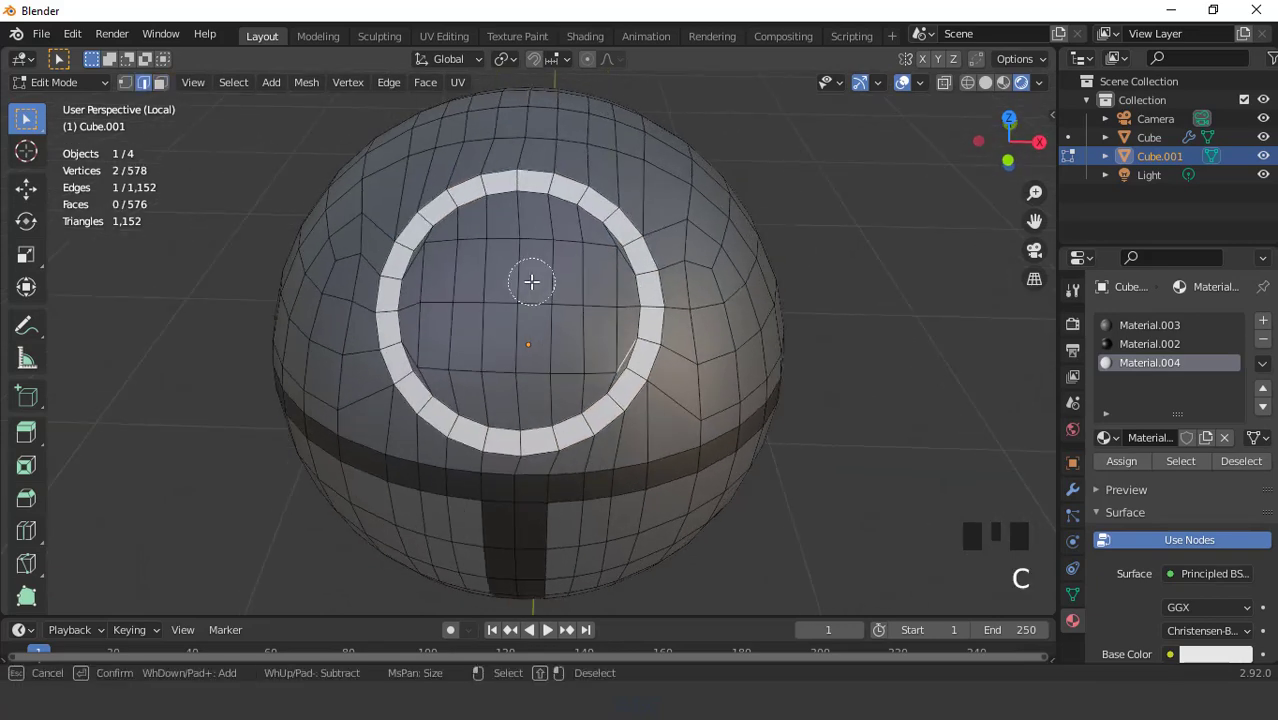
mouse_move(531, 277)
left_mouse_down()
mouse_move(505, 285)
mouse_move(502, 336)
mouse_move(493, 331)
left_mouse_up()
right_click(494, 331)
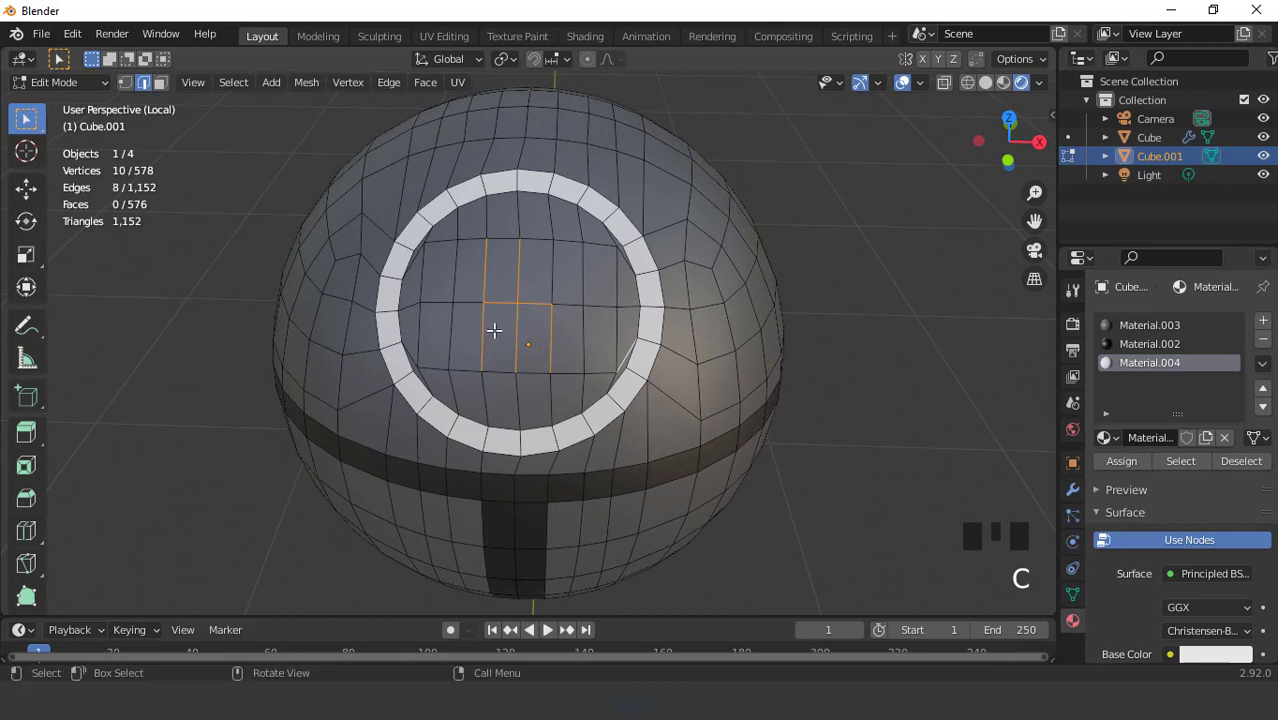
Select all the faces inside the white ring in face mode with Circle Select
key("3")
key("c")
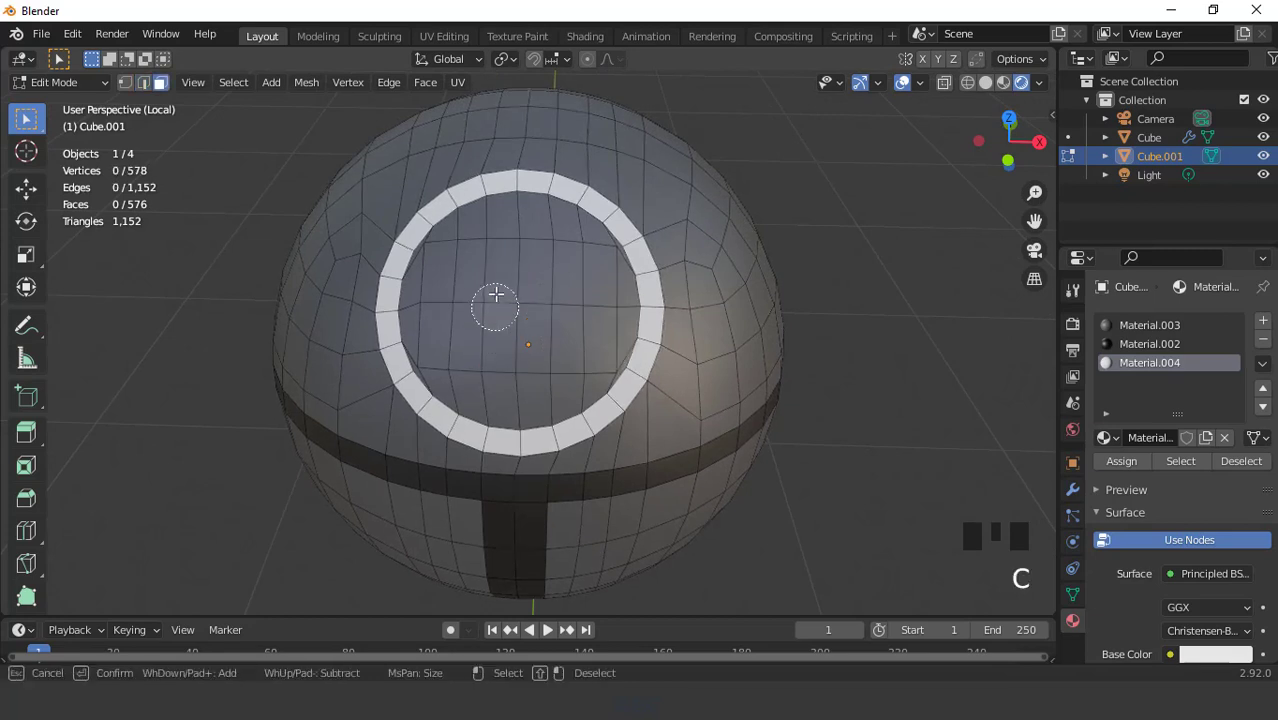
left_click_drag(485, 314, 541, 332)
mouse_move(495, 261)
left_mouse_down()
mouse_move(533, 240)
mouse_move(576, 260)
mouse_move(586, 330)
mouse_move(605, 292)
left_mouse_up()
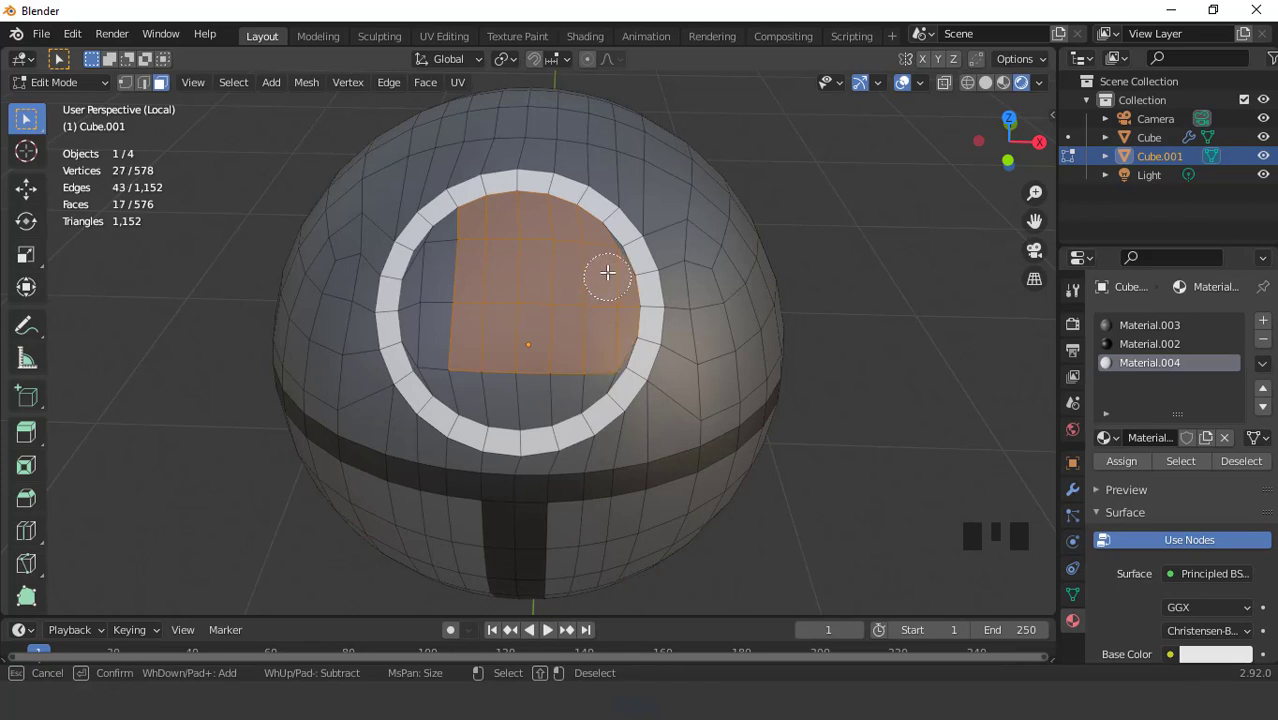
mouse_move(602, 350)
left_mouse_down()
mouse_move(539, 379)
mouse_move(462, 376)
mouse_move(431, 302)
mouse_move(445, 256)
left_mouse_up()
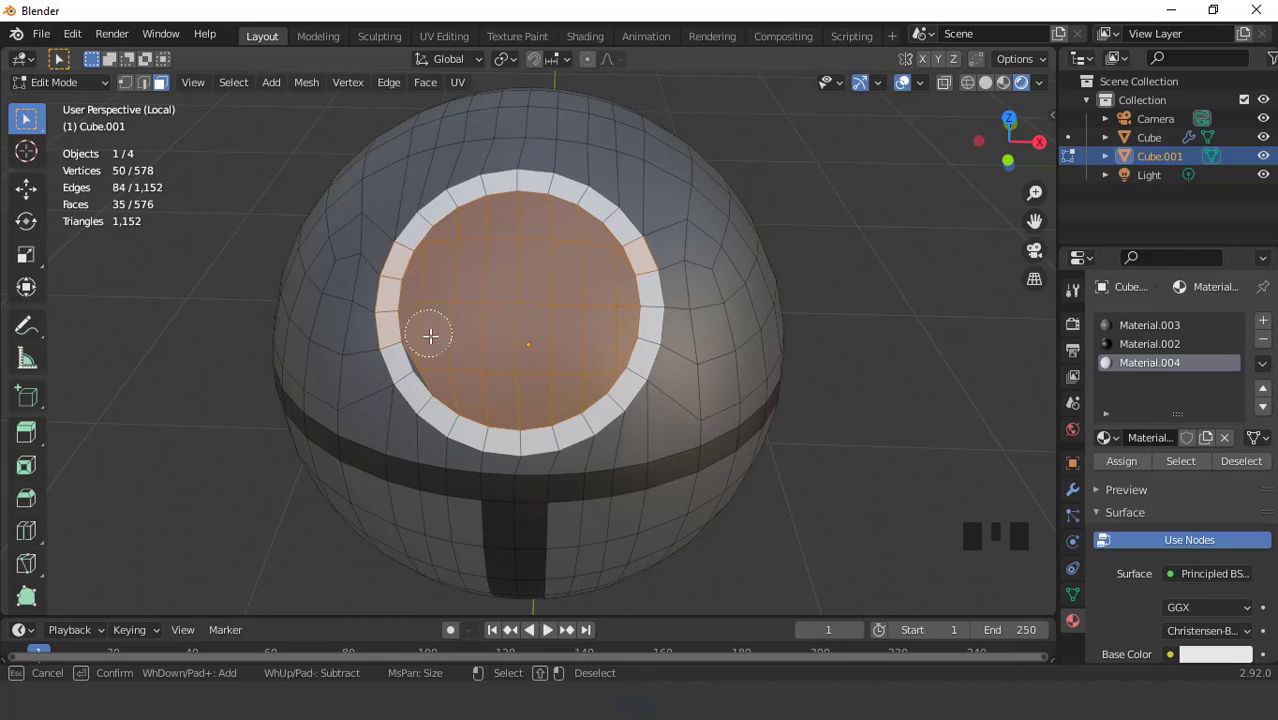
key("Escape")
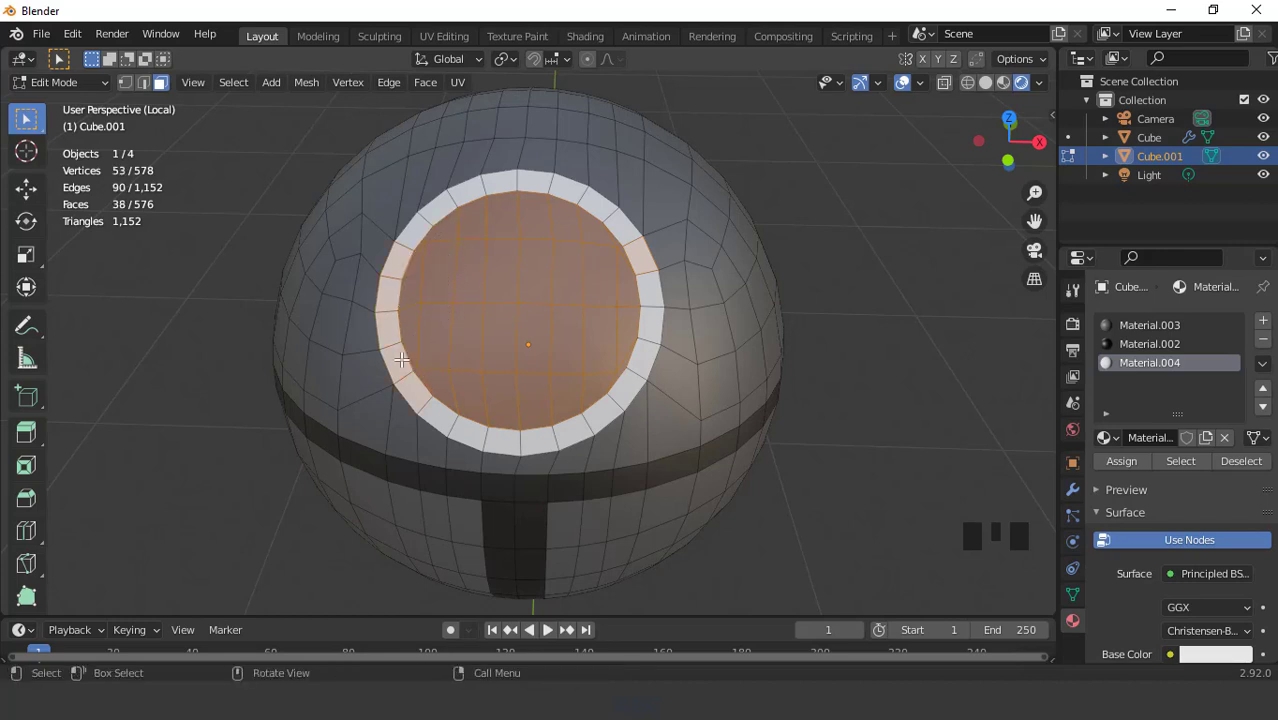
Remove the stray white ring faces from the selection so only the faces inside the circle stay selected
left_click(400, 362, "shift")
left_click(413, 389, "shift")
left_click(384, 323, "shift")
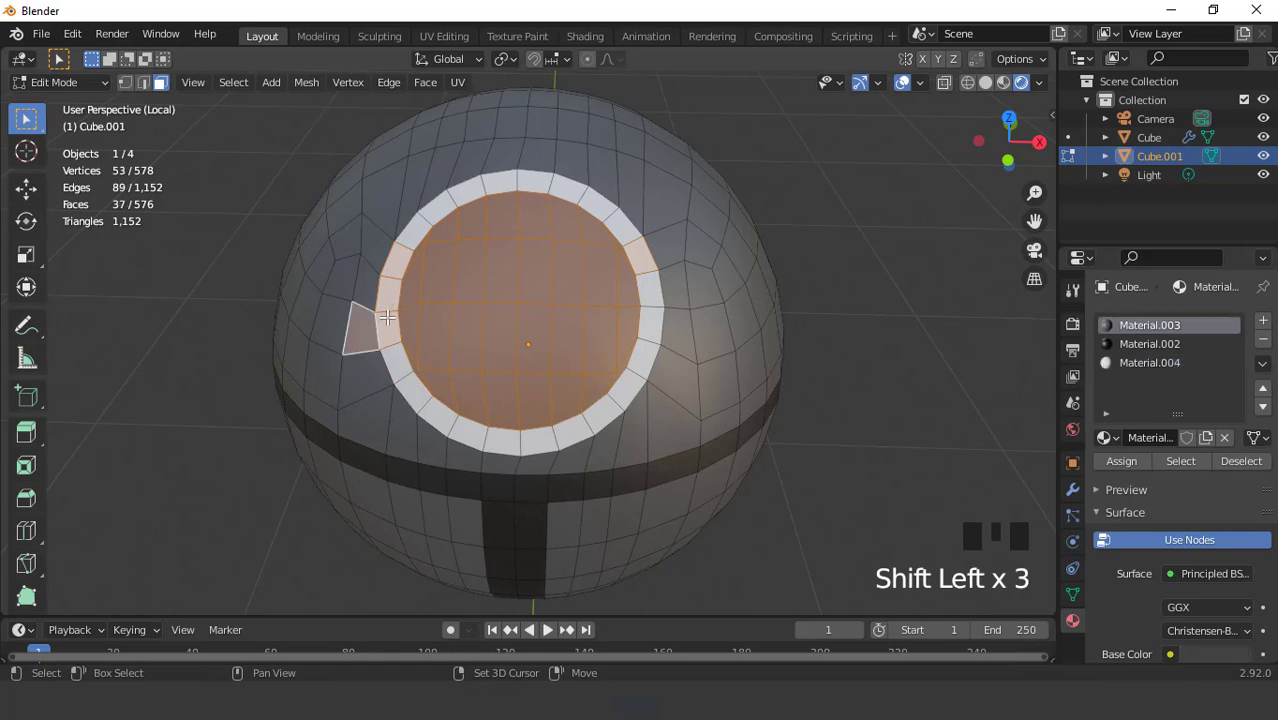
left_click(386, 322, "shift")
left_click(370, 325, "shift")
left_click(388, 294, "shift")
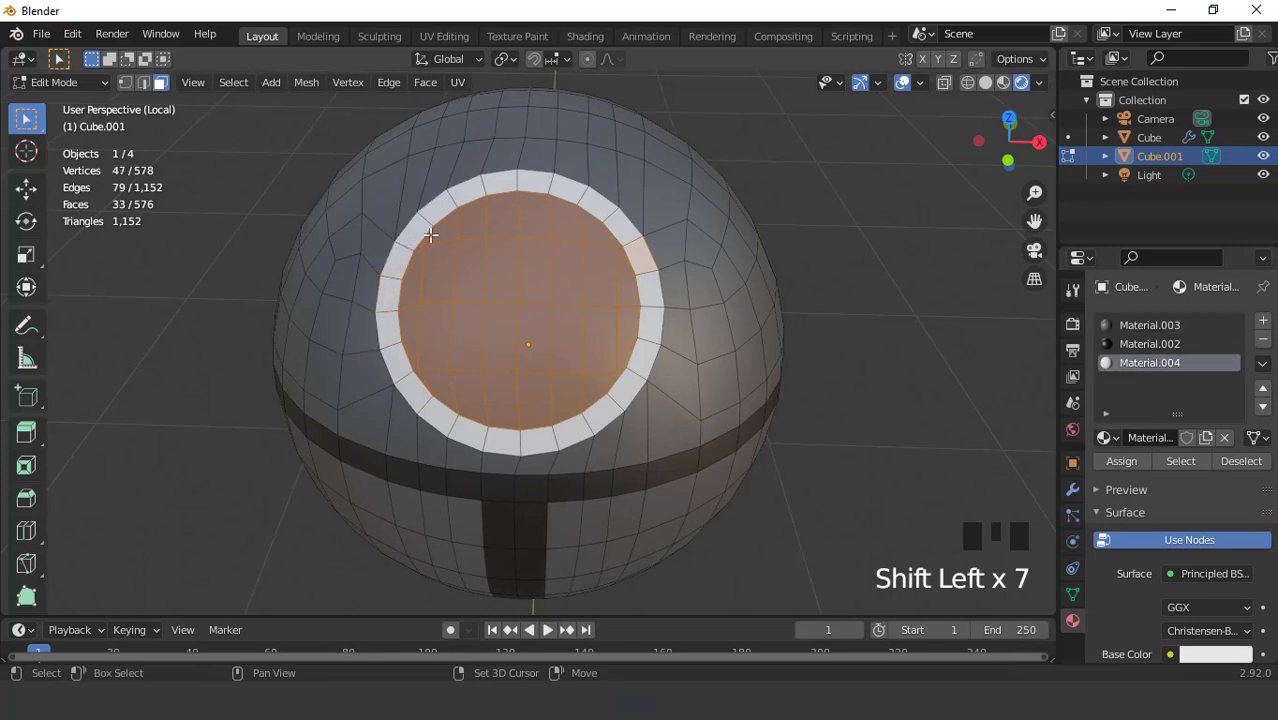
Scale the inner circle faces down to about 0.92 to widen the white ring, and return to Object Mode
scroll(670, 344, "up", 2)
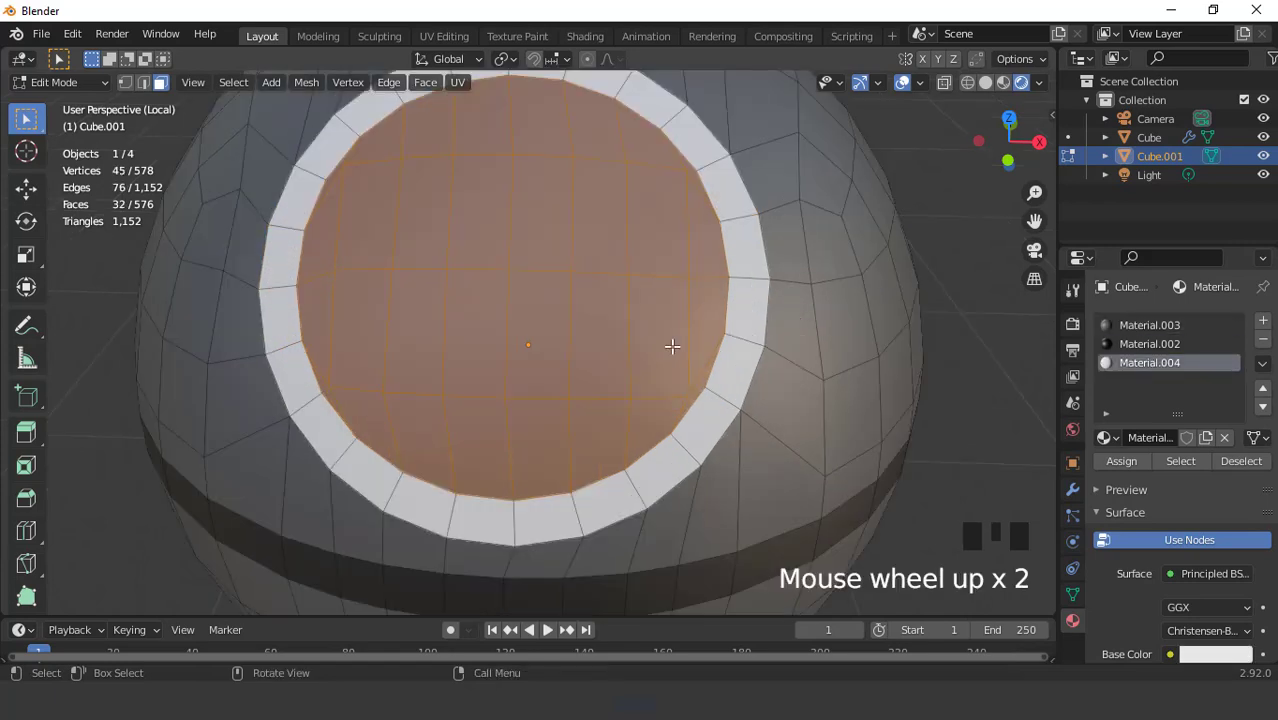
key("s")
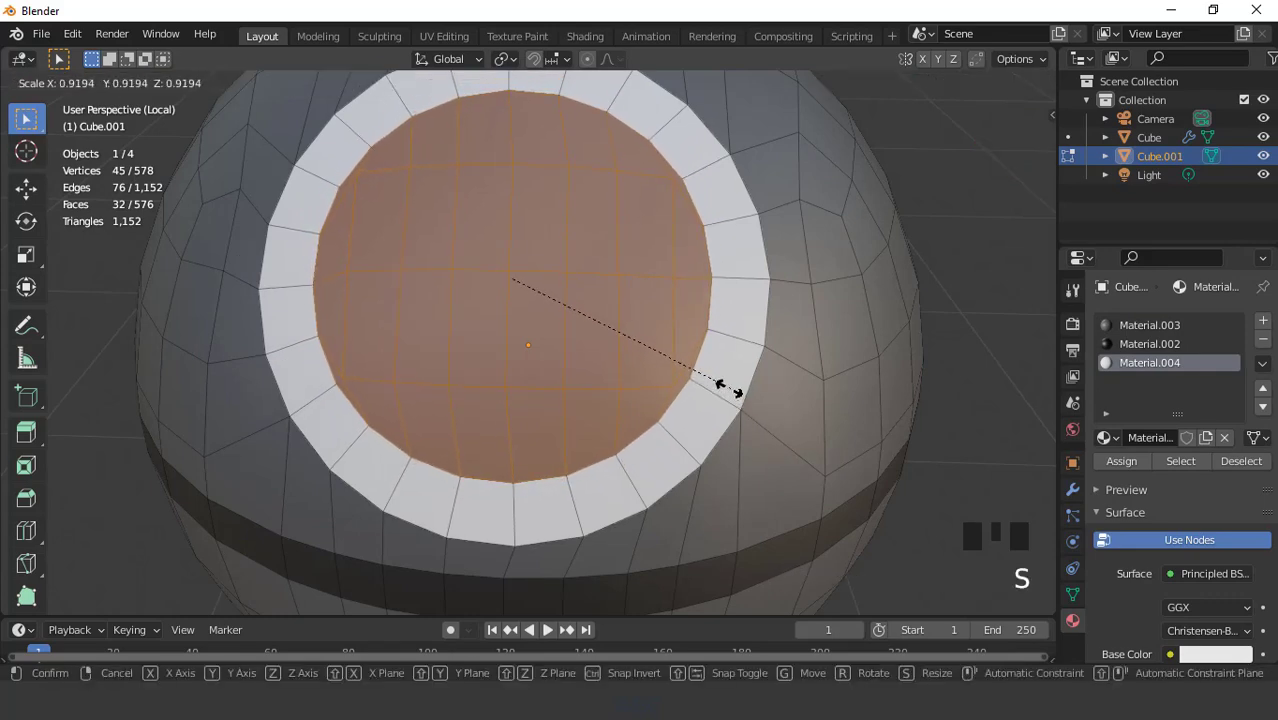
left_click(728, 384)
scroll(651, 326, "down", 2)
key("Tab")
middle_click_drag(650, 325, 559, 290)
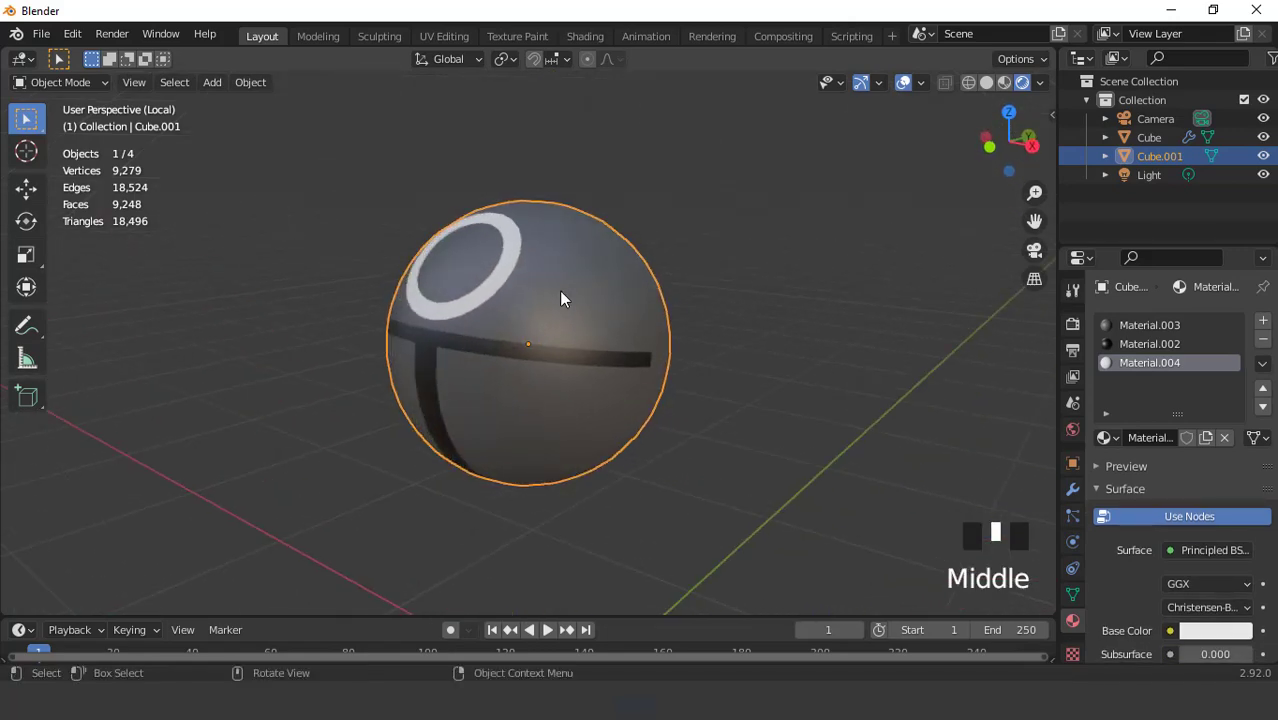
Leave local view and inspect the whole character with the viewport overlays temporarily hidden
key("KP_Divide")
scroll(620, 361, "down", 1)
middle_click_drag(620, 361, 600, 185)
left_click(903, 82)
scroll(653, 295, "down", 1)
middle_click_drag(653, 295, 522, 320)
scroll(564, 295, "down", 1)
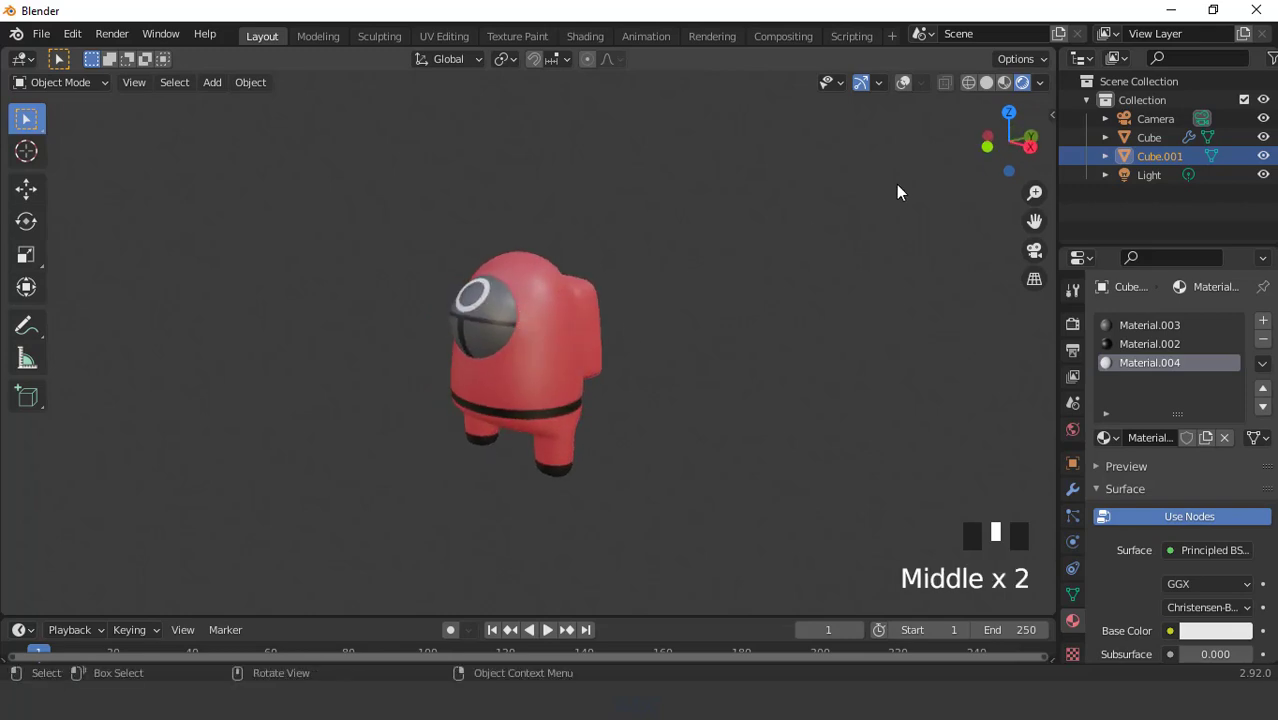
left_click(903, 83)
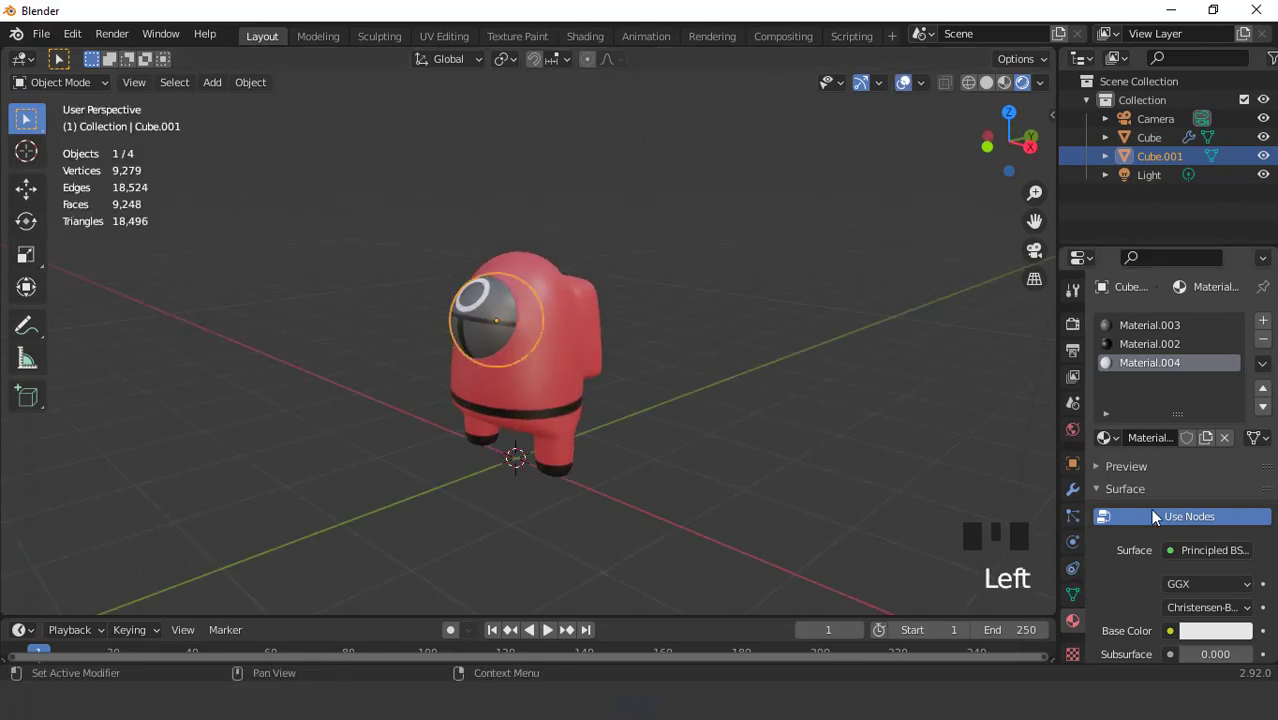
Make the render background transparent in the Film render settings
left_click(1073, 323)
scroll(1155, 470, "down", 13)
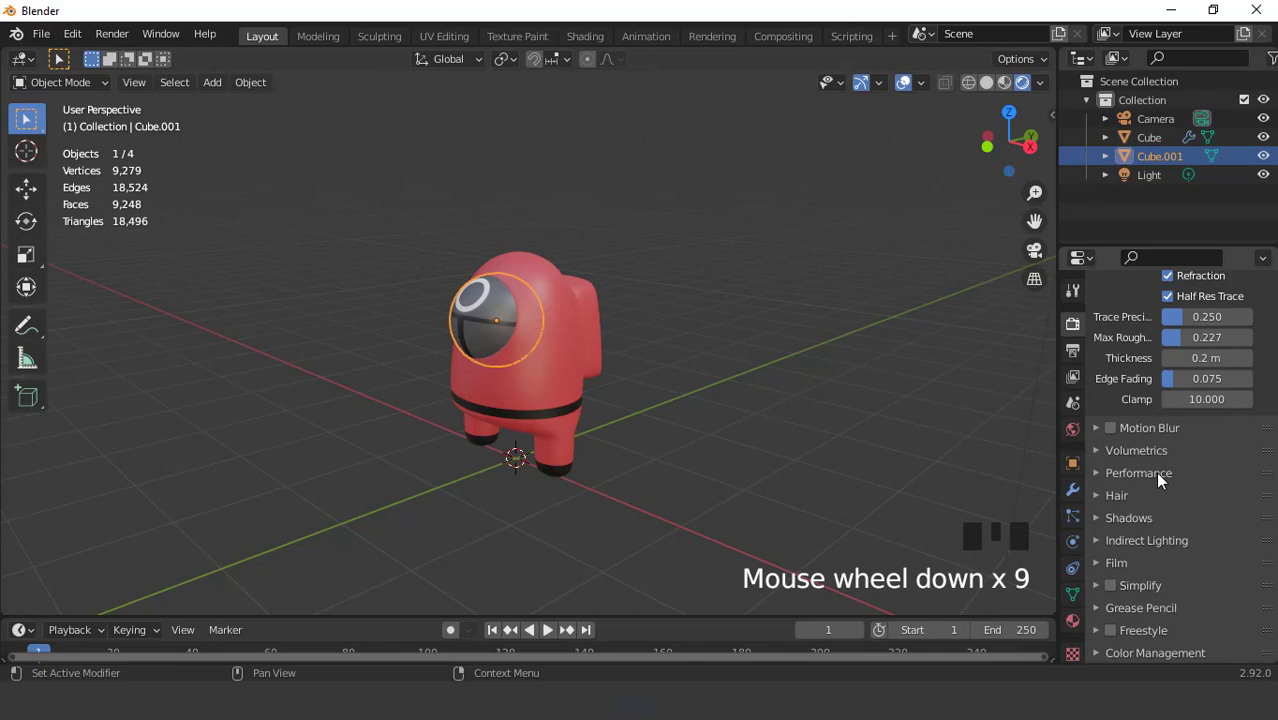
left_click(1098, 561)
left_click(1167, 610)
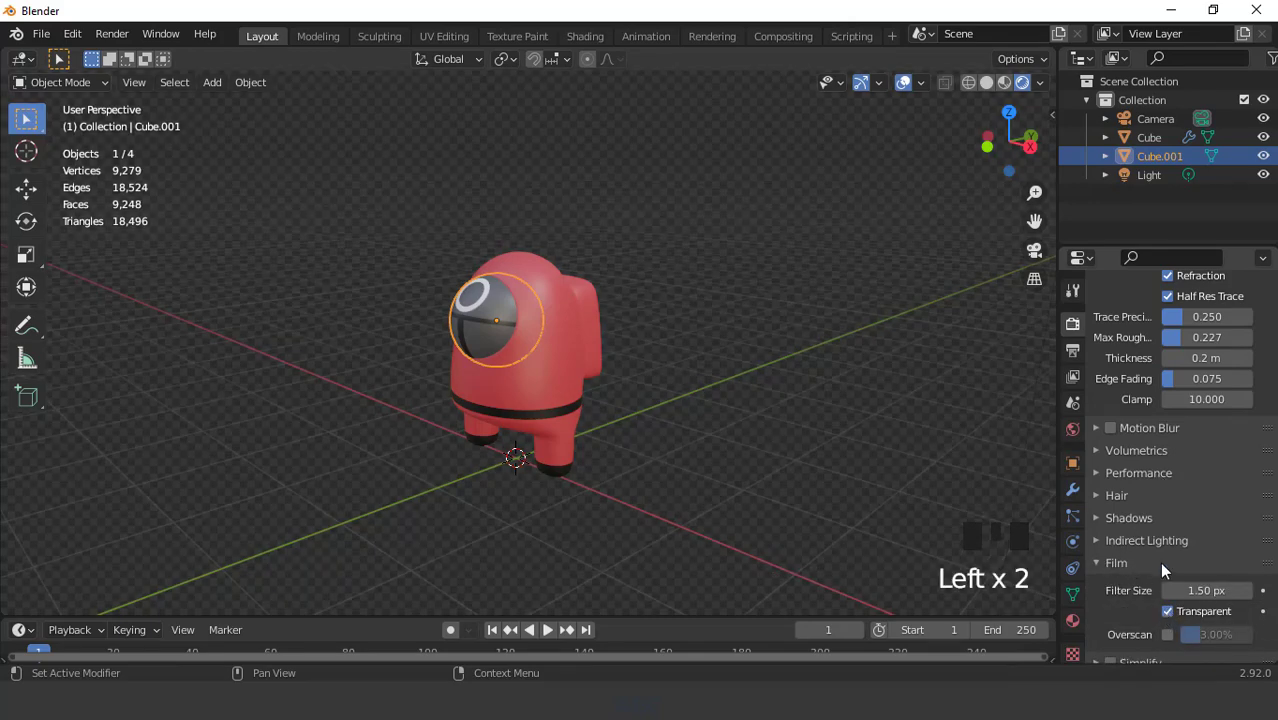
Set the Color Management look to High Contrast and hide the viewport overlays
scroll(1160, 575, "down", 7)
left_click(1092, 651)
scroll(1172, 590, "down", 5)
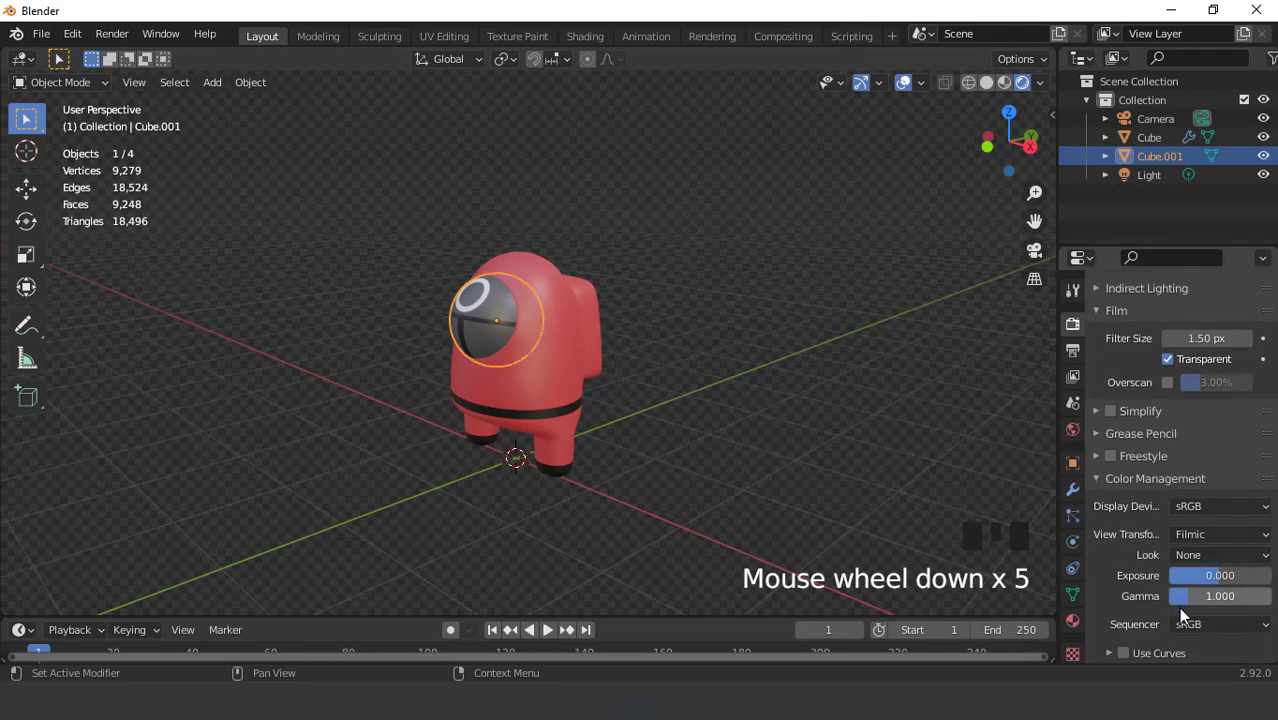
left_click(1203, 555)
left_click(1175, 488)
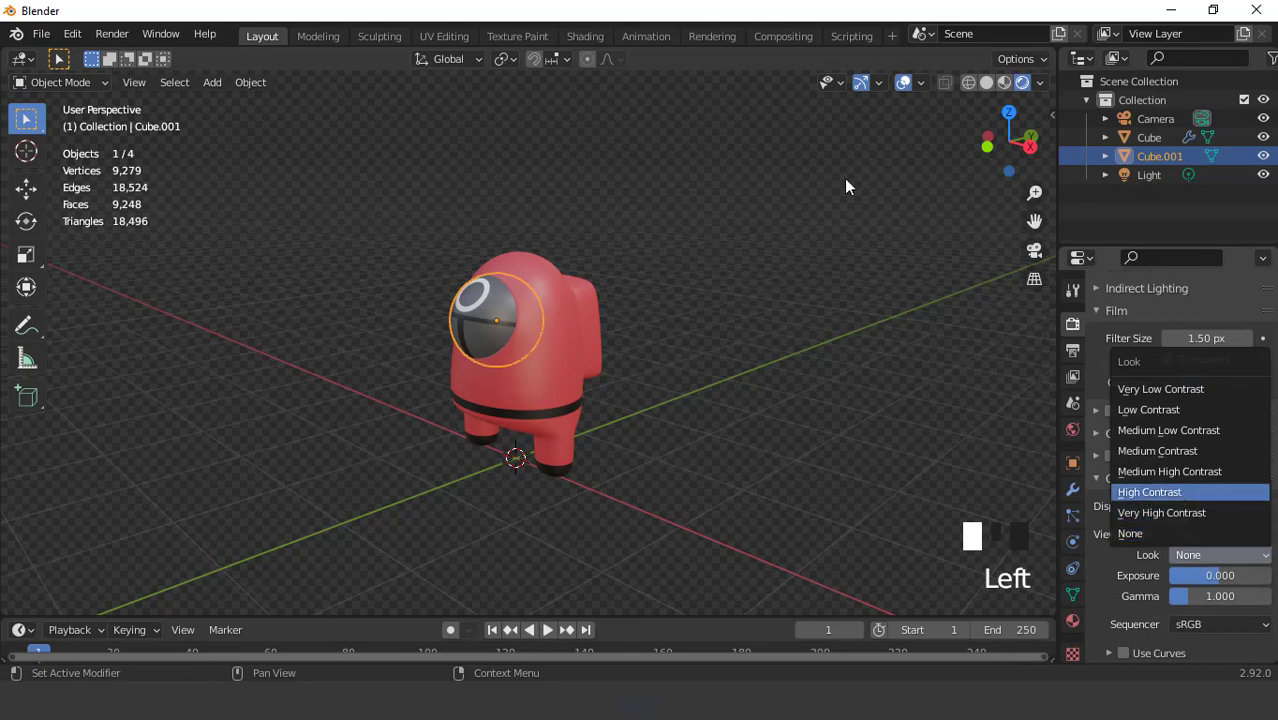
left_click(903, 83)
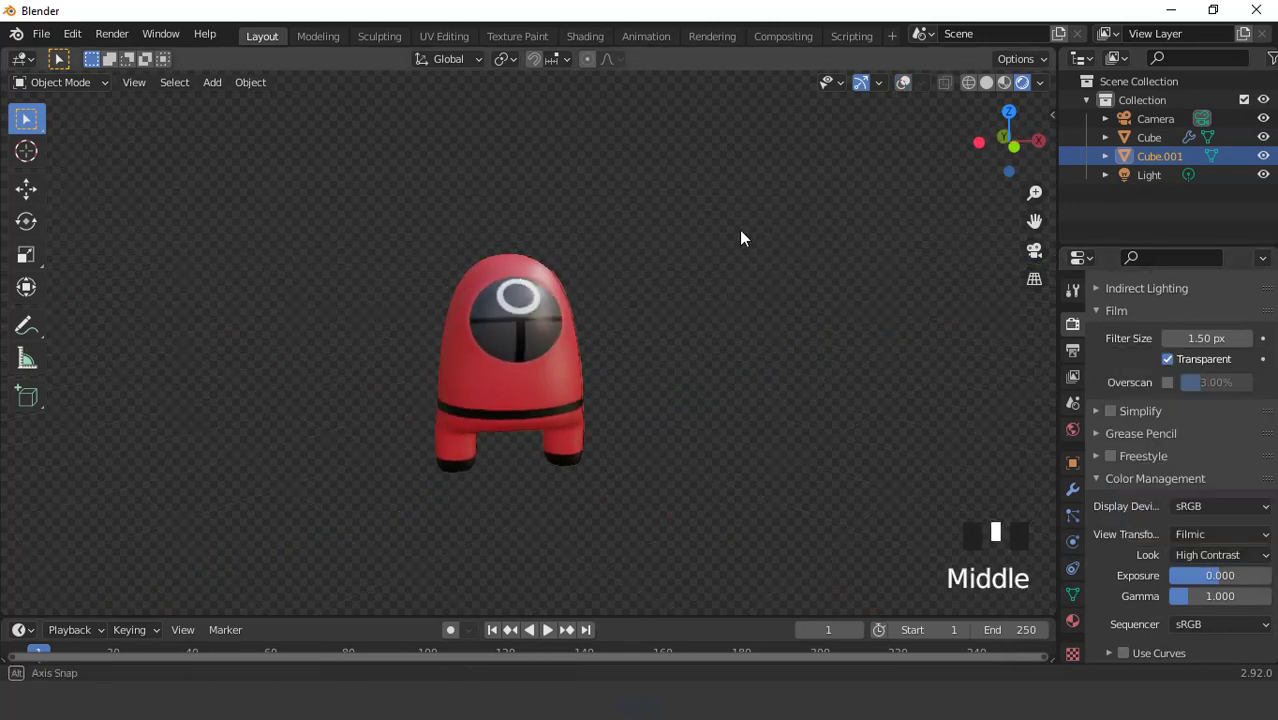